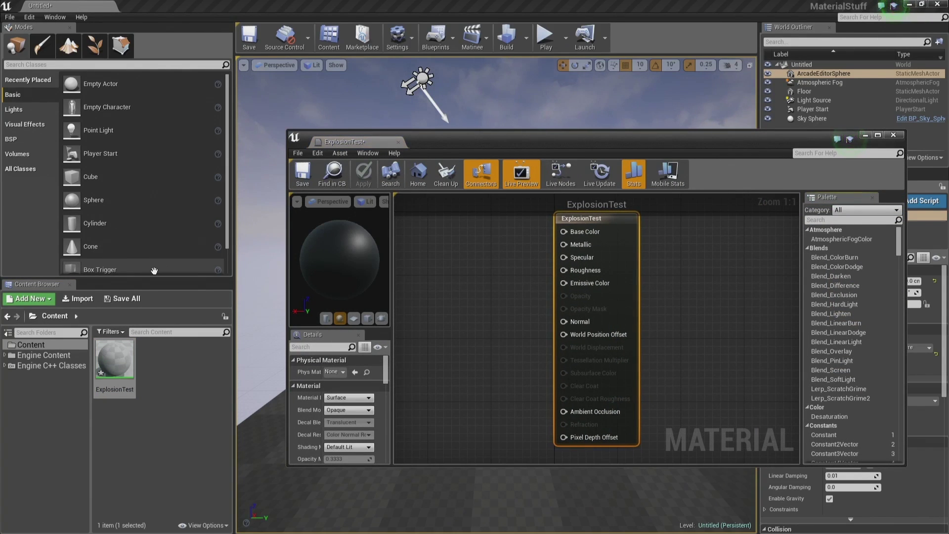
# - Set the material's shading model to Unlit
pyautogui.moveTo(473, 294); pyautogui.dragTo(661, 309, button='right')
pyautogui.click(364, 447)
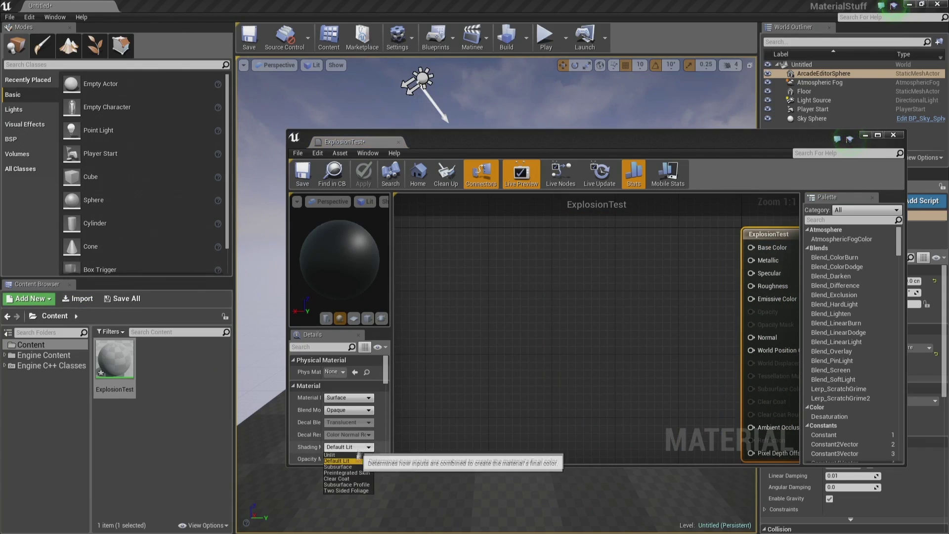
pyautogui.click(349, 455)
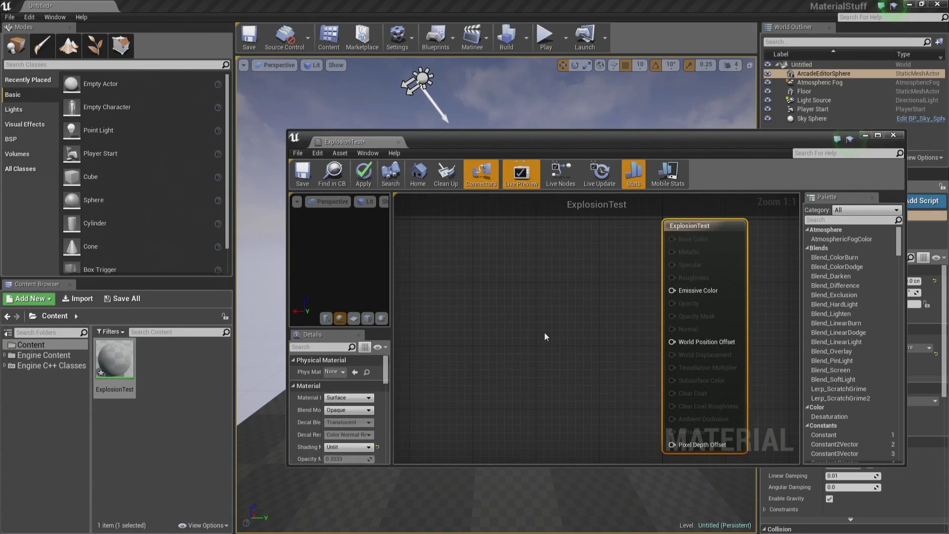
# - Add a Noise node to the material graph and preview it on the sphere
pyautogui.rightClick(460, 310)
pyautogui.write('noise')
pyautogui.press('Return')
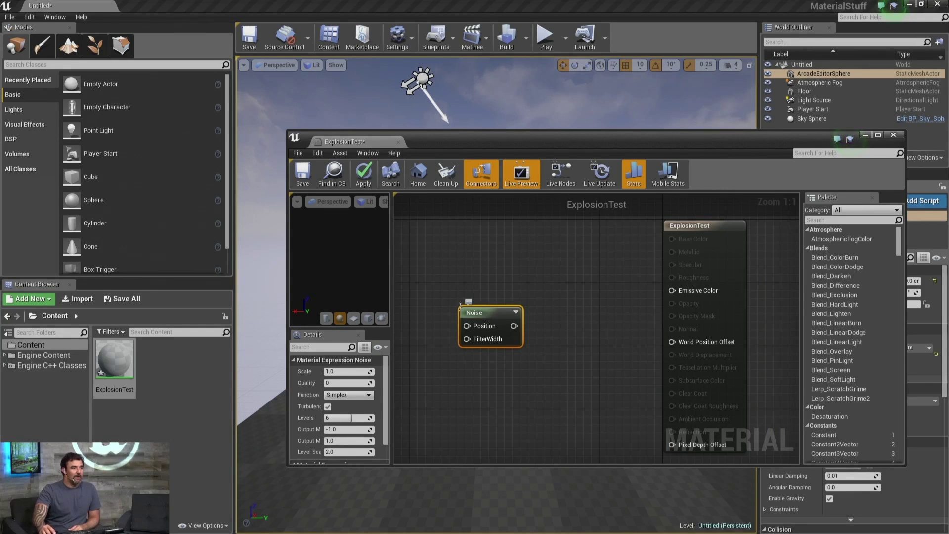
pyautogui.rightClick(486, 316)
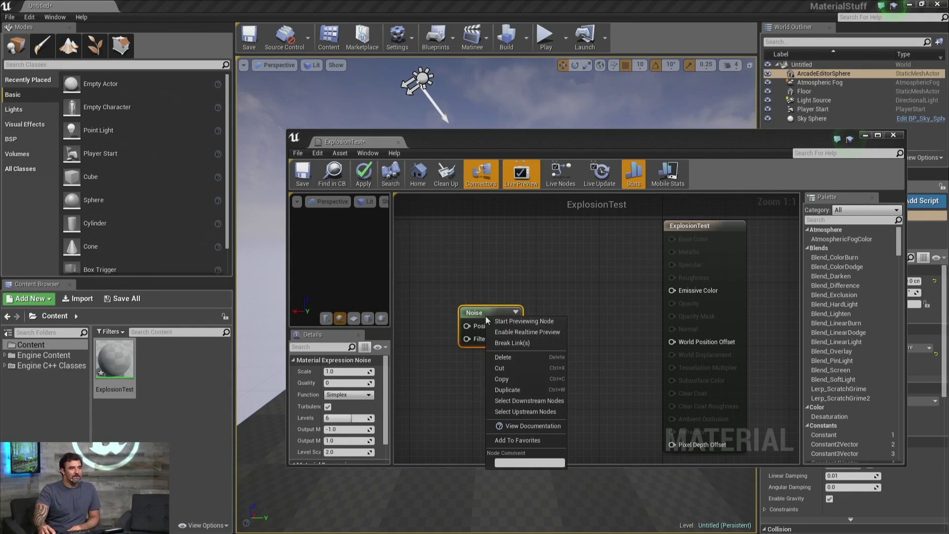
pyautogui.click(512, 321)
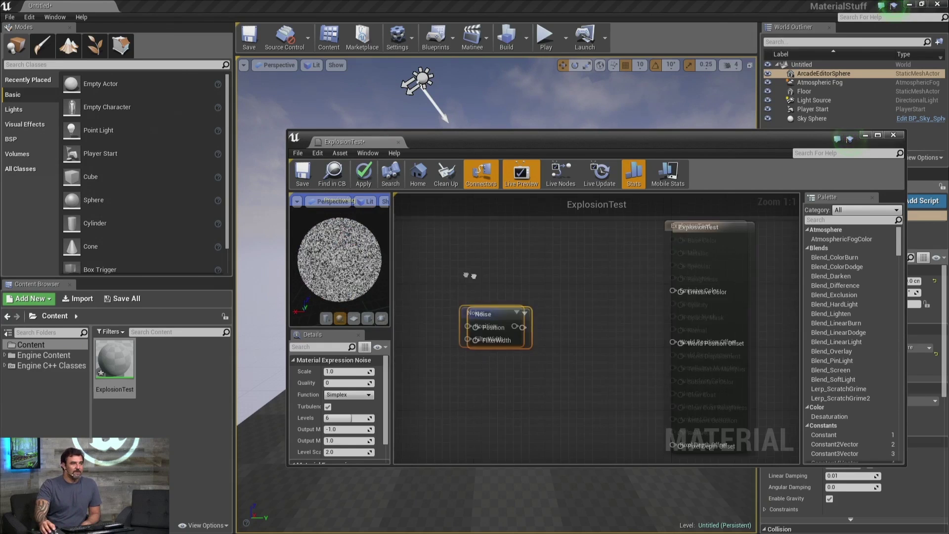
# - Set the Noise node's Scale to 0.0025 and check the pattern on the preview sphere
pyautogui.moveTo(382, 300); pyautogui.dragTo(511, 278, button='right')
pyautogui.rightClick(512, 277)
pyautogui.click(518, 261)
pyautogui.click(618, 290)
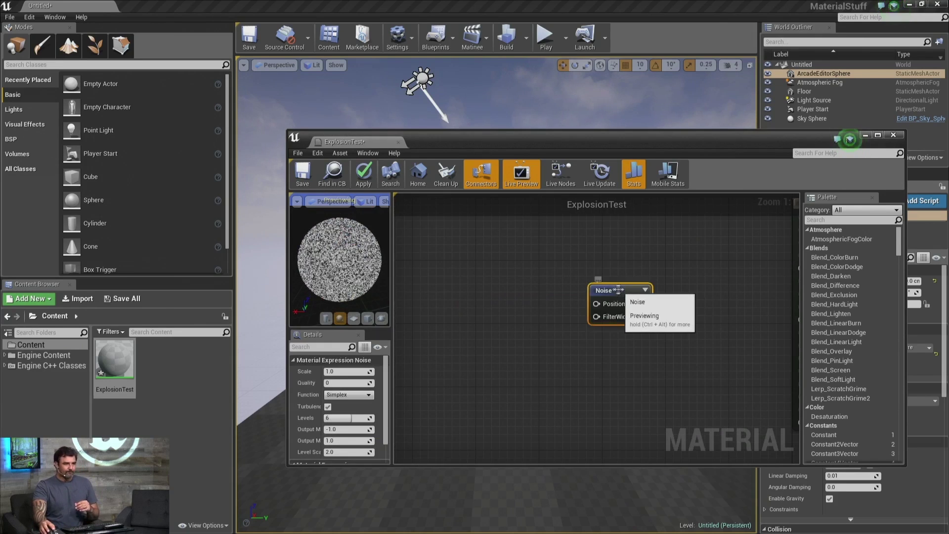
pyautogui.click(348, 371)
pyautogui.write('.002')
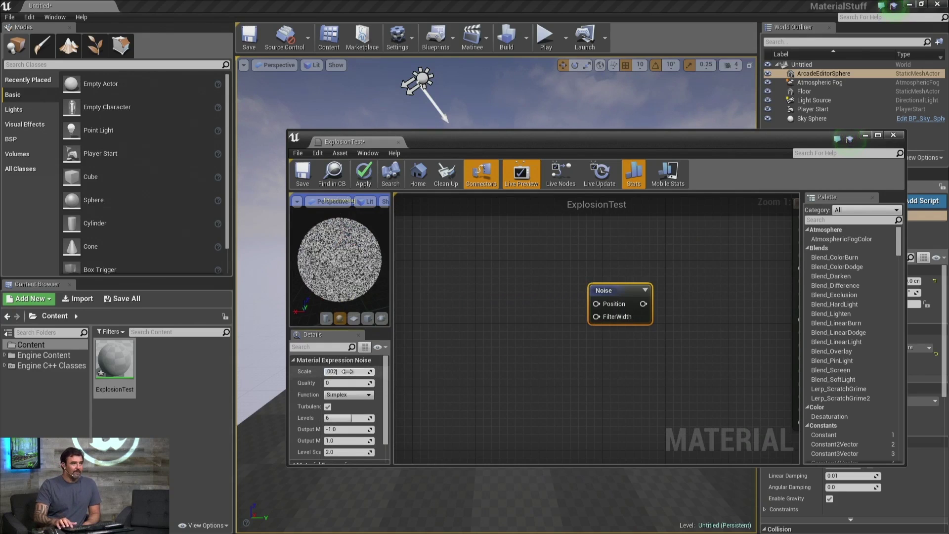
pyautogui.write('5')
pyautogui.press('Return')
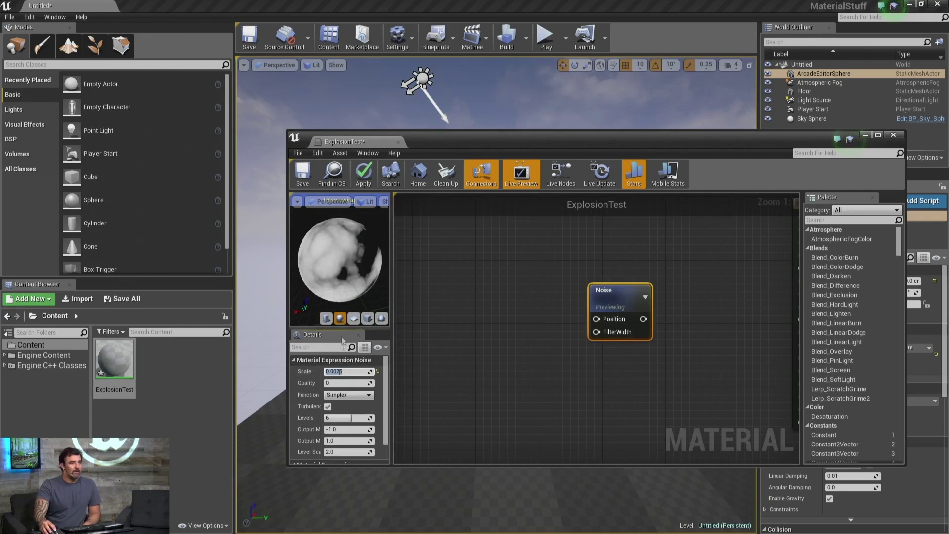
pyautogui.moveTo(340, 260); pyautogui.dragTo(364, 259)
pyautogui.scroll(3, 339, 259)
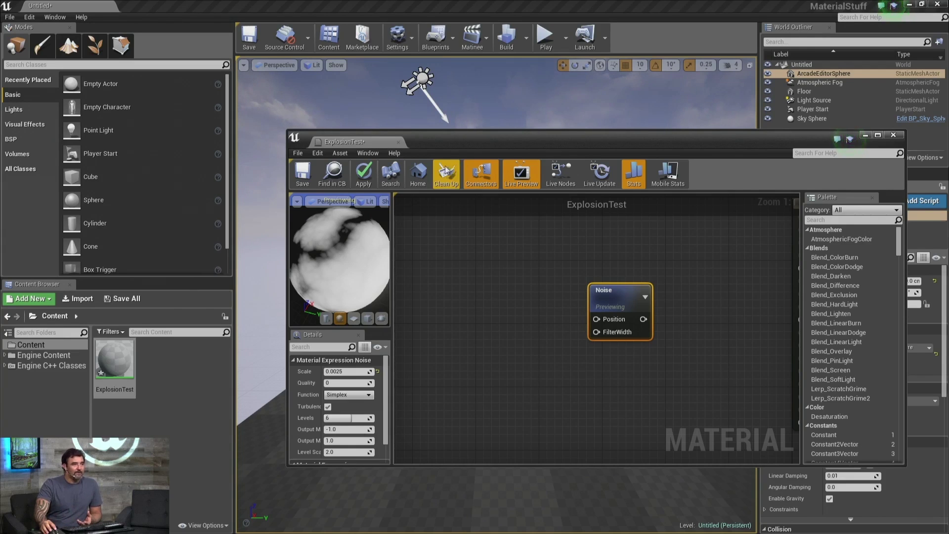
# - Show the material stats and connect the Noise output to Emissive Color
pyautogui.click(631, 181)
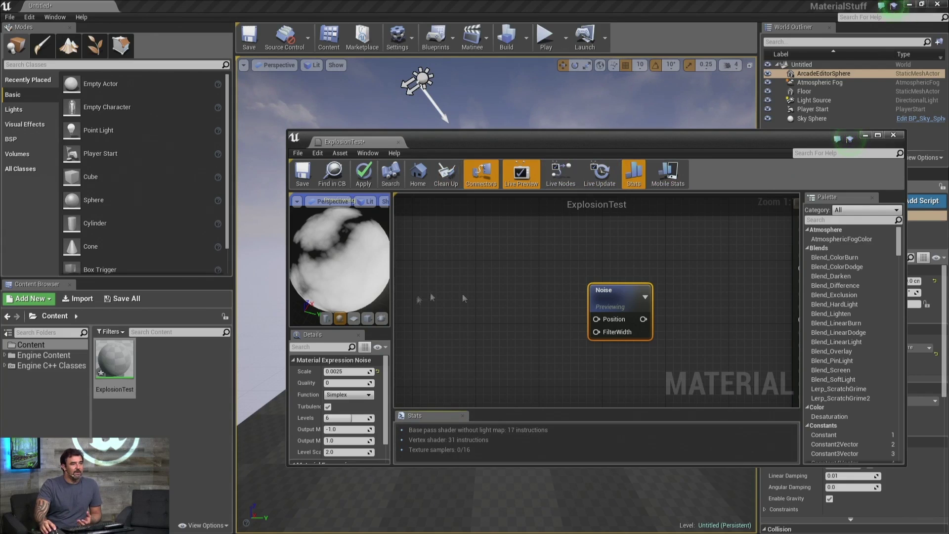
pyautogui.rightClick(644, 318)
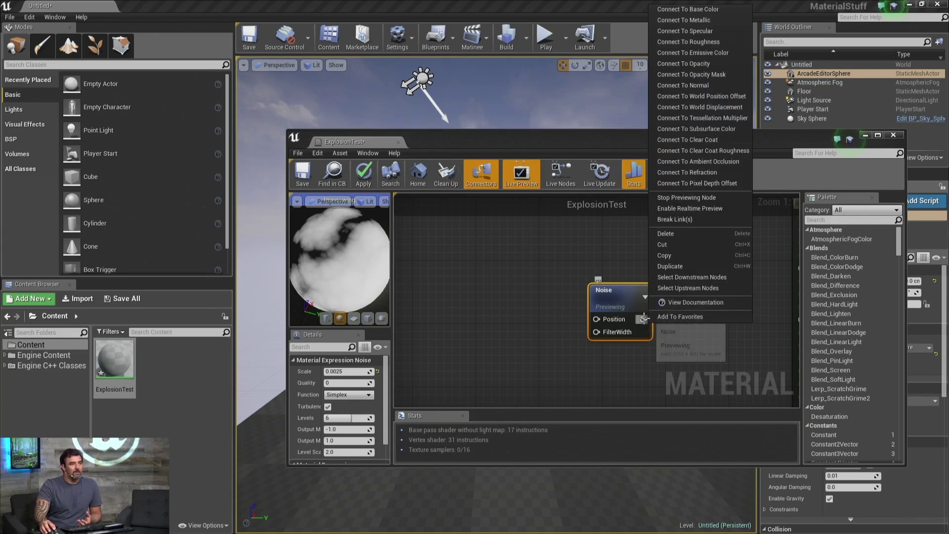
pyautogui.click(689, 52)
# - Stop previewing the Noise node and move it away from the material's result node
pyautogui.rightClick(631, 304)
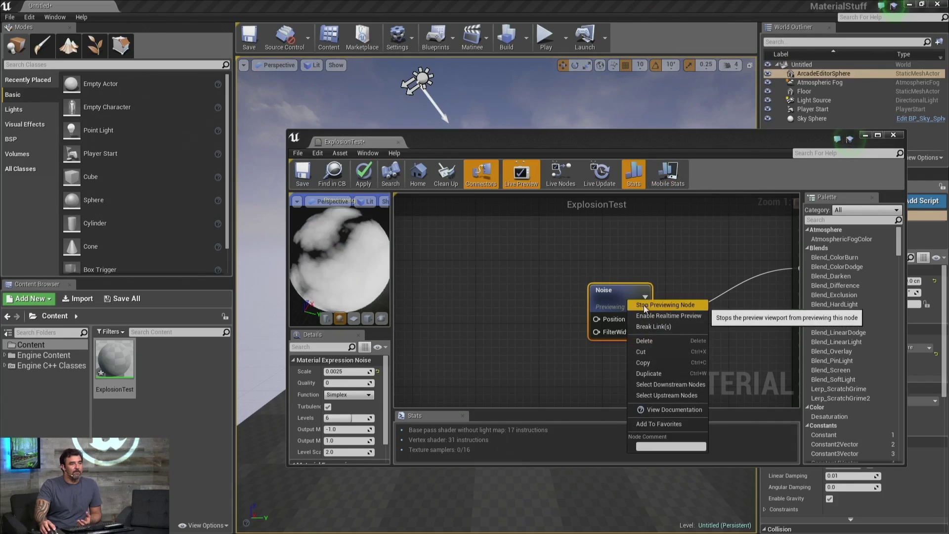
pyautogui.click(632, 304)
pyautogui.moveTo(732, 364); pyautogui.dragTo(533, 352, button='right')
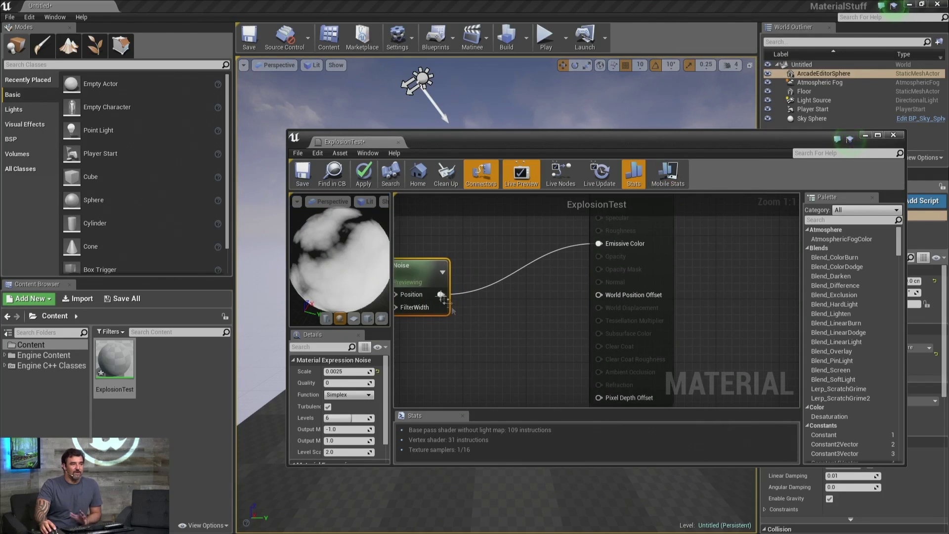
pyautogui.moveTo(420, 271); pyautogui.dragTo(421, 223)
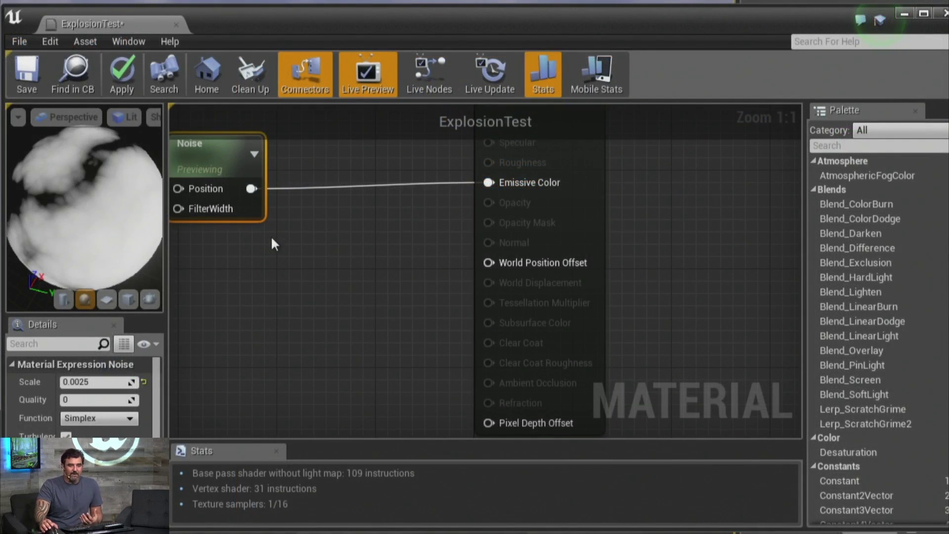
pyautogui.moveTo(275, 242); pyautogui.dragTo(597, 267, button='right')
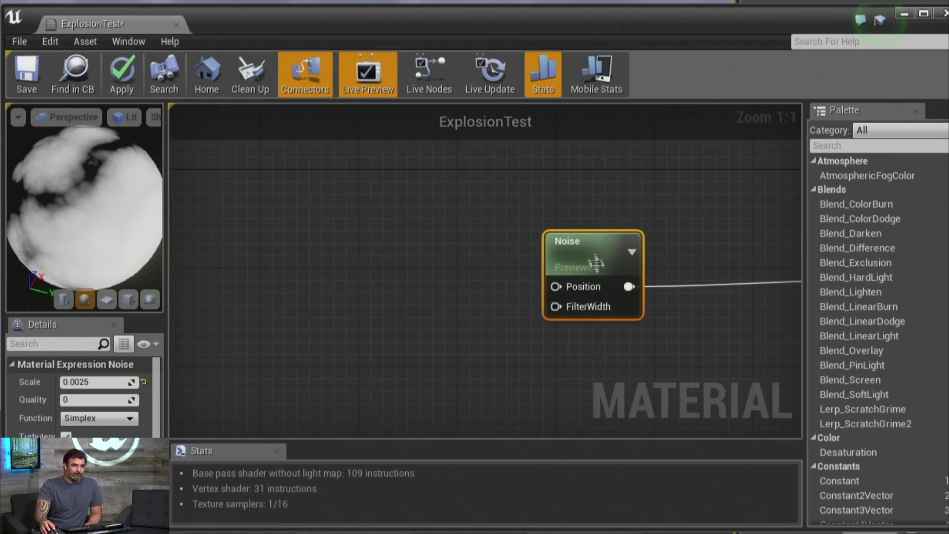
pyautogui.moveTo(597, 267); pyautogui.dragTo(399, 230)
# - Widen the preview and details area and set the Noise function to Perlin
pyautogui.moveTo(121, 212); pyautogui.dragTo(229, 224)
pyautogui.moveTo(140, 226); pyautogui.dragTo(168, 209)
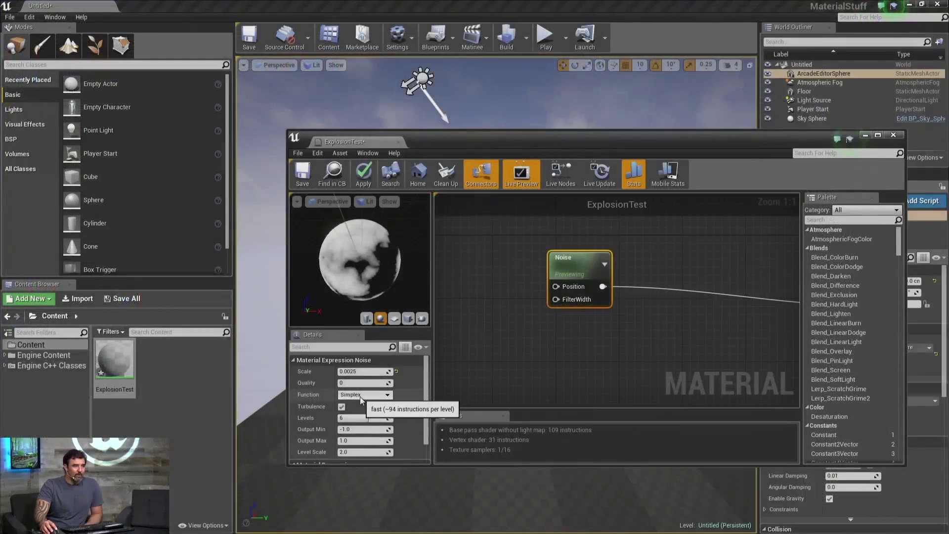
pyautogui.click(359, 395)
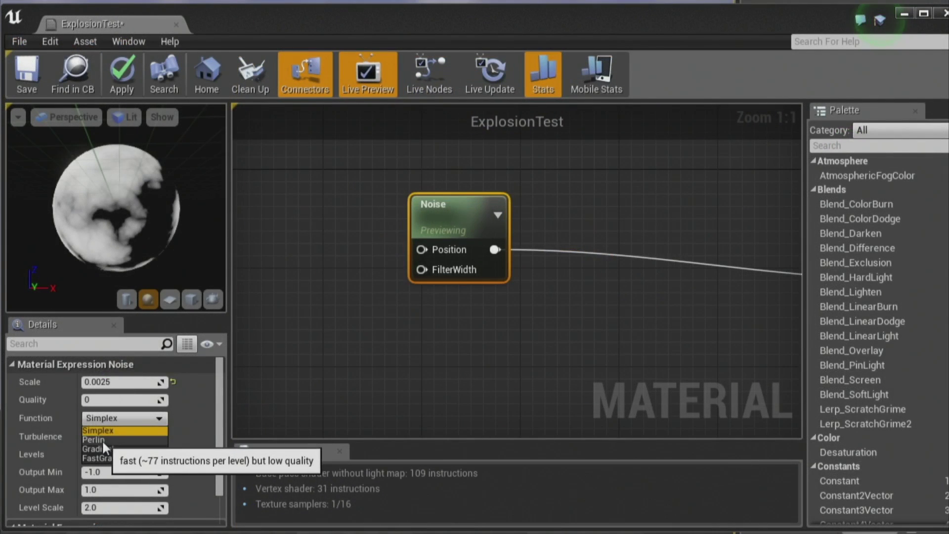
pyautogui.click(99, 439)
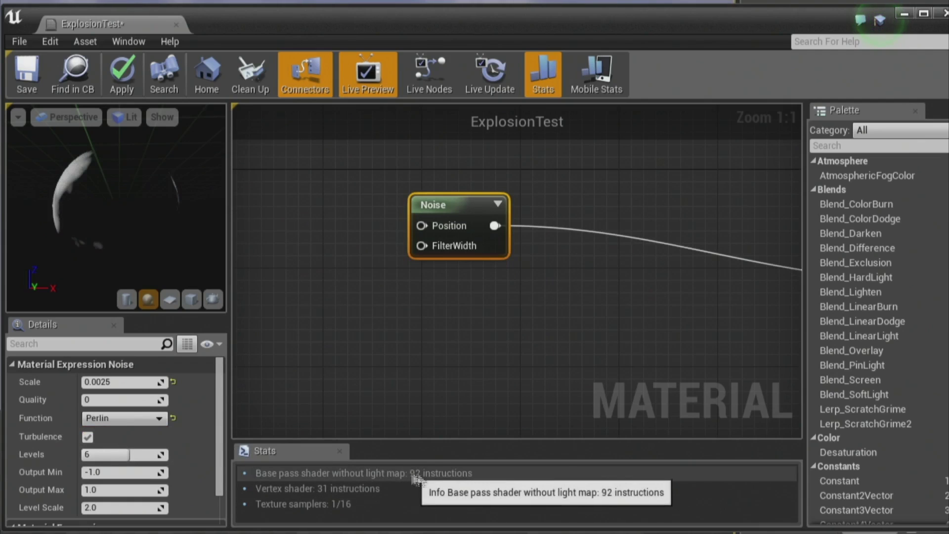
pyautogui.moveTo(134, 213); pyautogui.dragTo(158, 235)
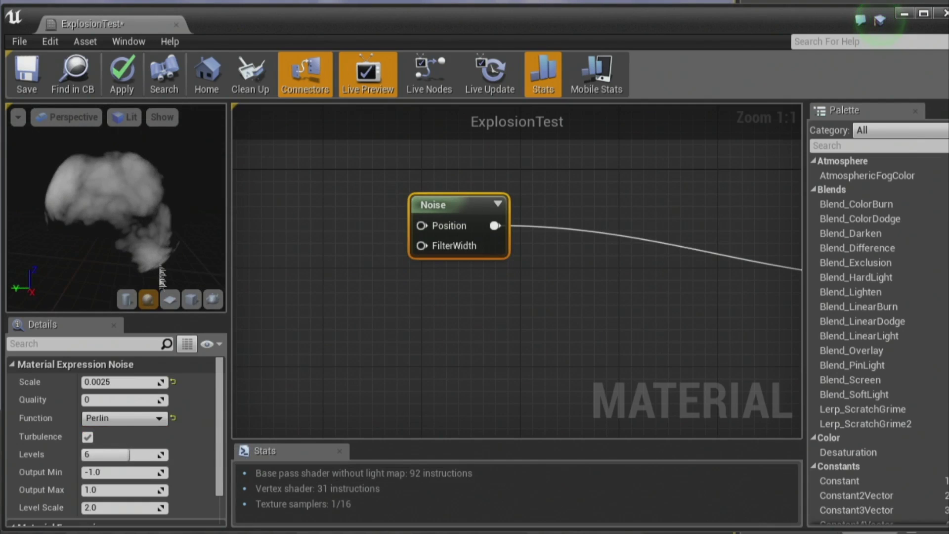
# - Set the Noise node's Output Min to 0 and inspect the preview sphere
pyautogui.click(112, 473)
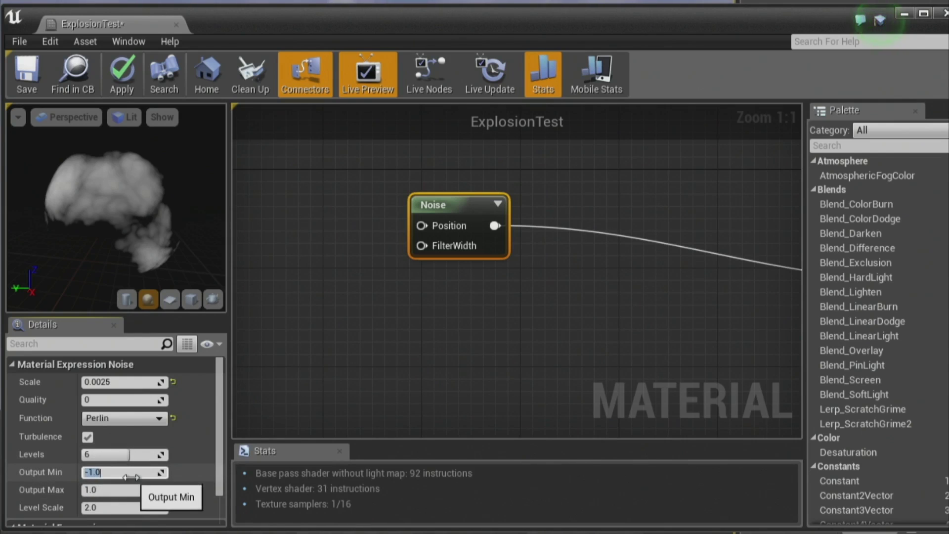
pyautogui.write('0')
pyautogui.press('Return')
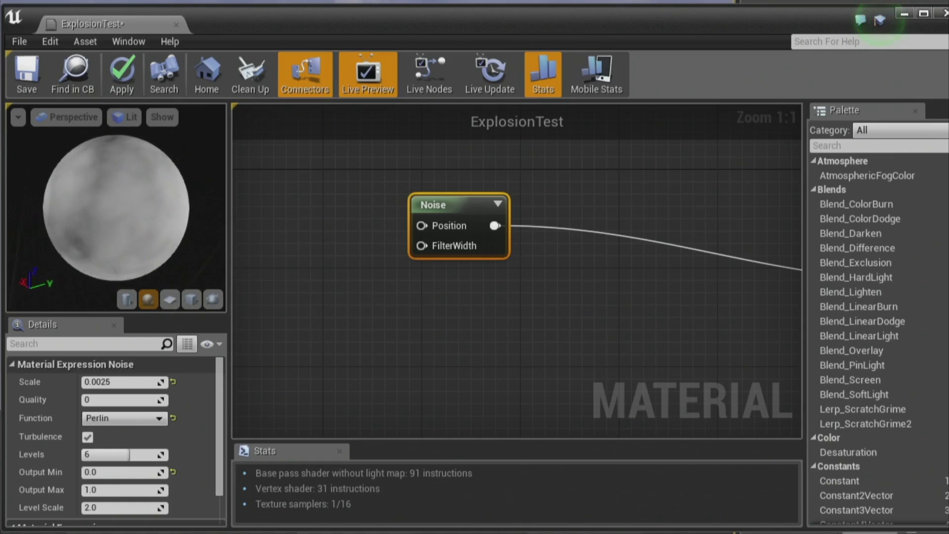
pyautogui.moveTo(67, 214); pyautogui.dragTo(68, 213)
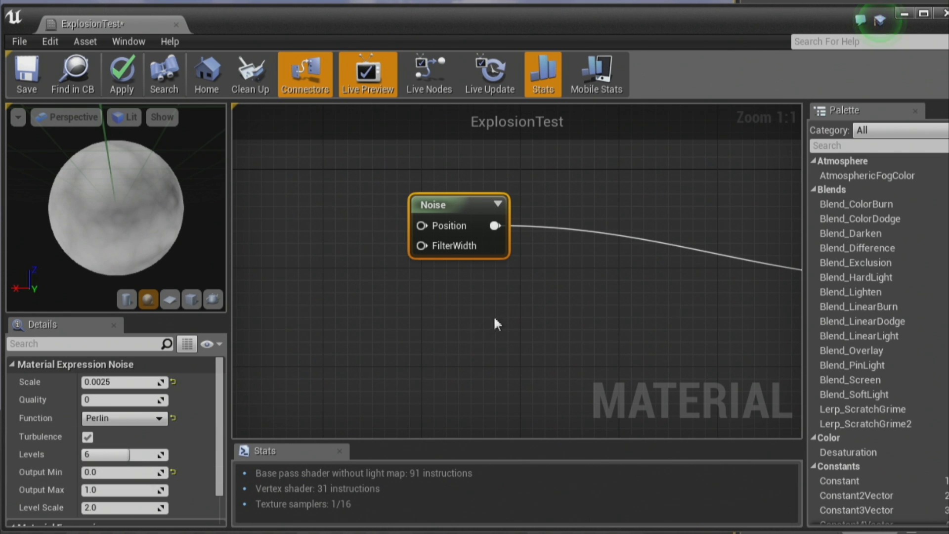
# - Restore the Noise node's Output Min to -1.0
pyautogui.moveTo(482, 324); pyautogui.dragTo(290, 300, button='right')
pyautogui.moveTo(291, 223); pyautogui.dragTo(359, 280, button='right')
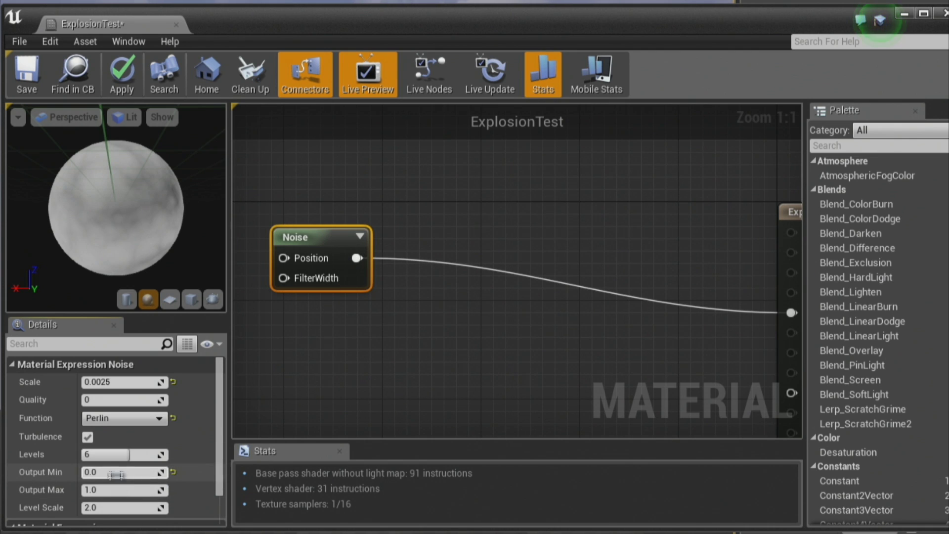
pyautogui.press('Return')
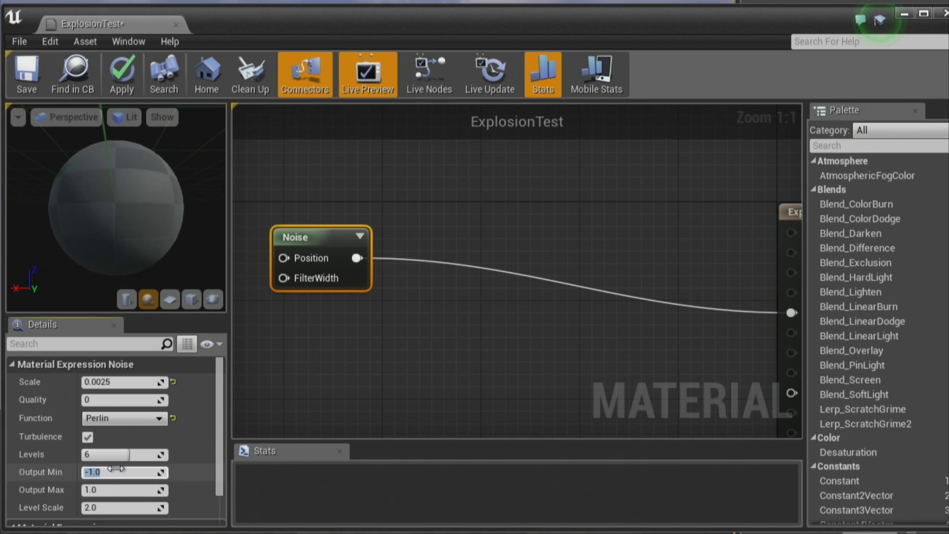
# - Feed the Noise output into input A of a new Add node placed just beside the Noise node
pyautogui.moveTo(357, 258); pyautogui.dragTo(429, 249)
pyautogui.write('add')
pyautogui.press('Return')
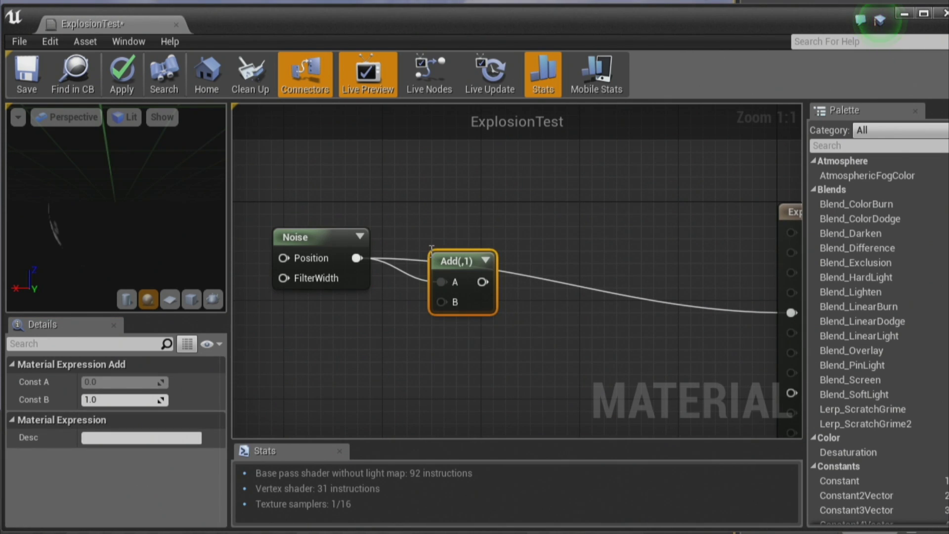
pyautogui.moveTo(442, 282); pyautogui.dragTo(456, 246)
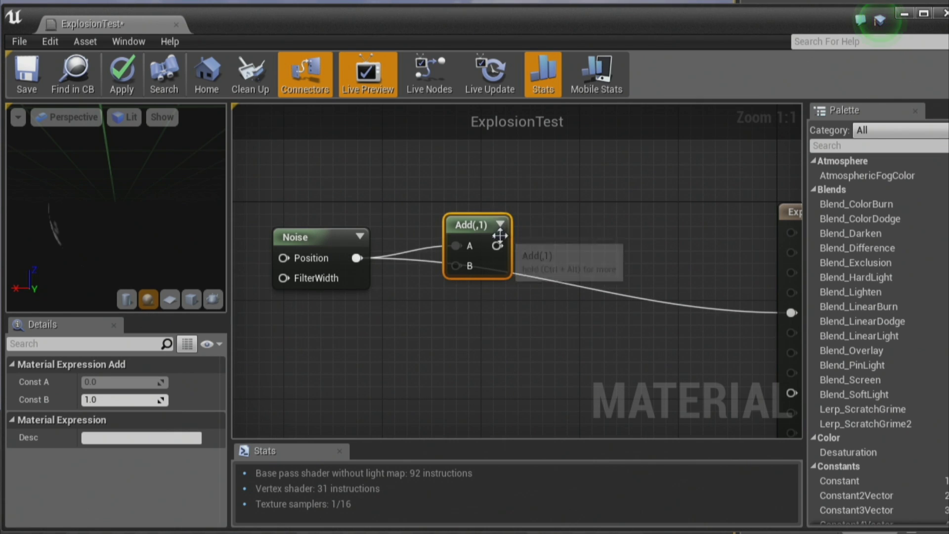
# - Multiply the Add result by 0.5 with a new Multiply node and connect its output to Emissive Color
pyautogui.moveTo(497, 246); pyautogui.dragTo(553, 262)
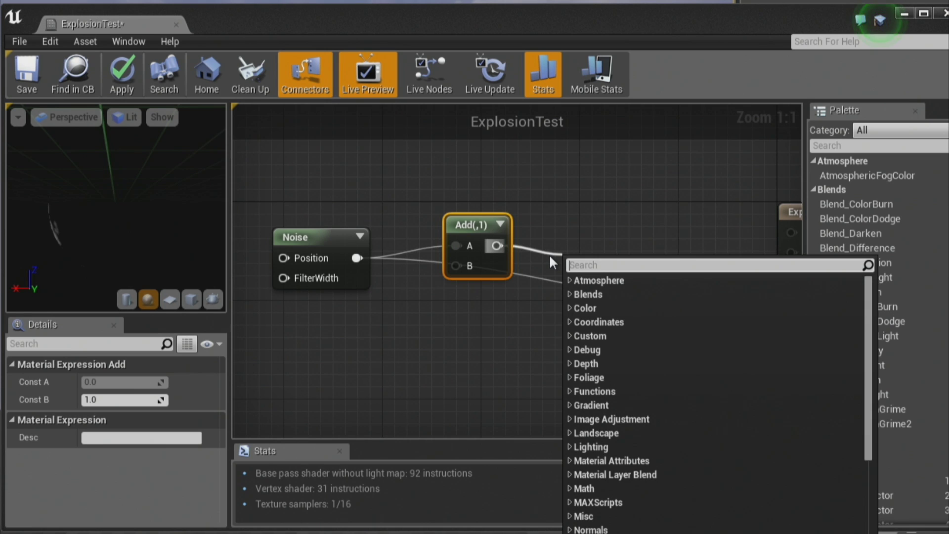
pyautogui.write('multiply')
pyautogui.press('Return')
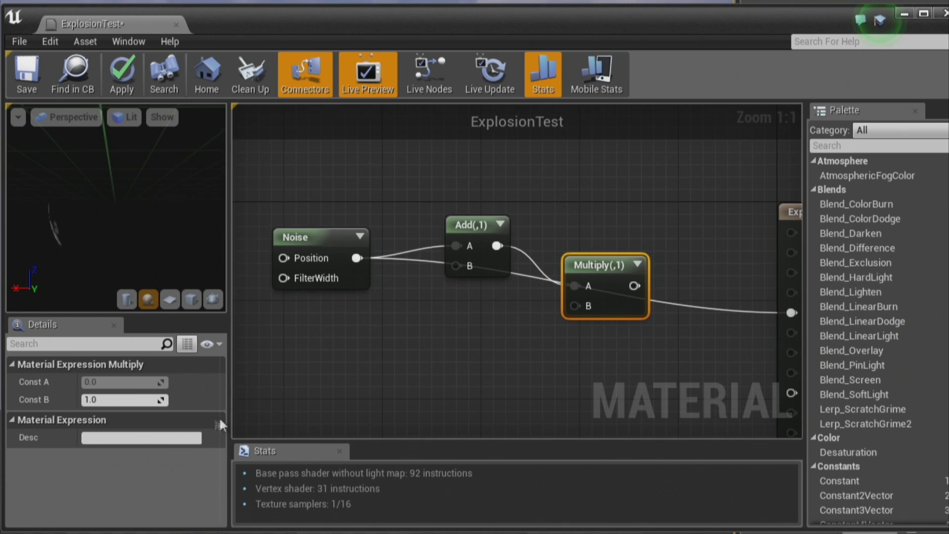
pyautogui.click(115, 402)
pyautogui.write('.5')
pyautogui.press('Return')
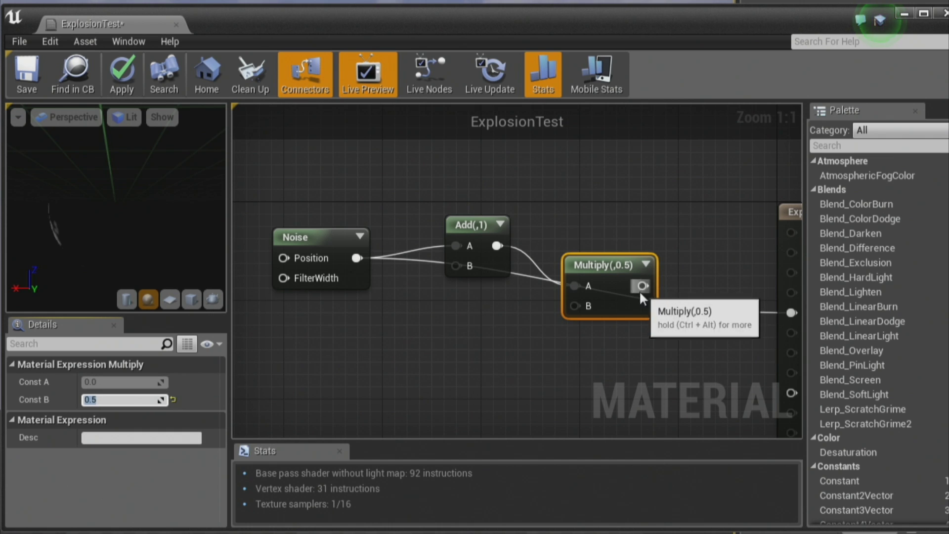
pyautogui.moveTo(643, 285); pyautogui.dragTo(509, 314)
# - Align the Noise node in a straight line with the Add node and inspect the noise on the preview sphere
pyautogui.moveTo(339, 367); pyautogui.dragTo(552, 366, button='right')
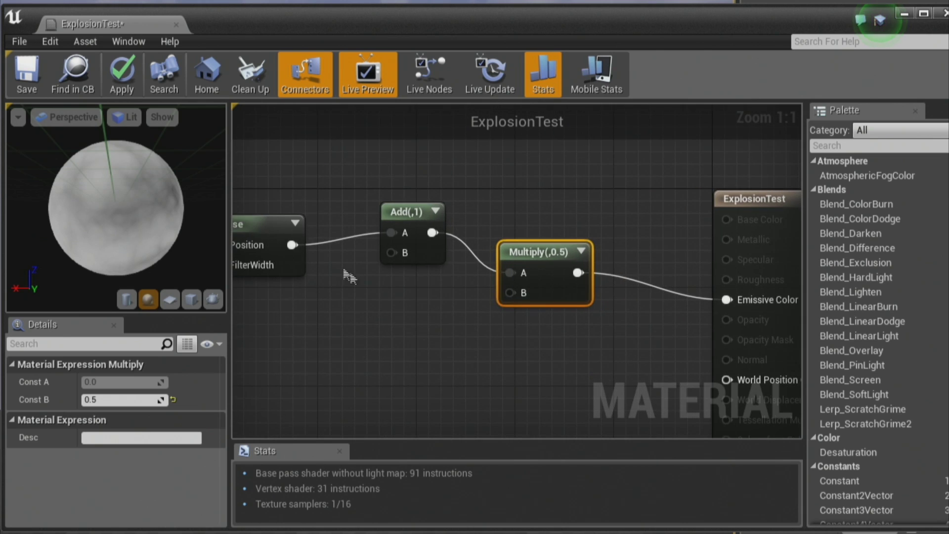
pyautogui.moveTo(252, 247); pyautogui.dragTo(214, 240)
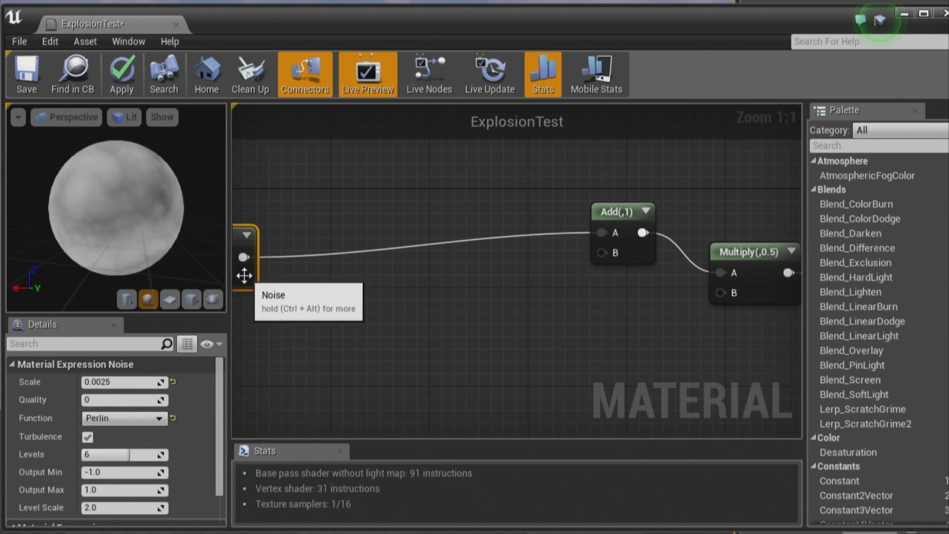
pyautogui.moveTo(361, 259); pyautogui.dragTo(463, 259, button='right')
pyautogui.moveTo(461, 259); pyautogui.dragTo(591, 258)
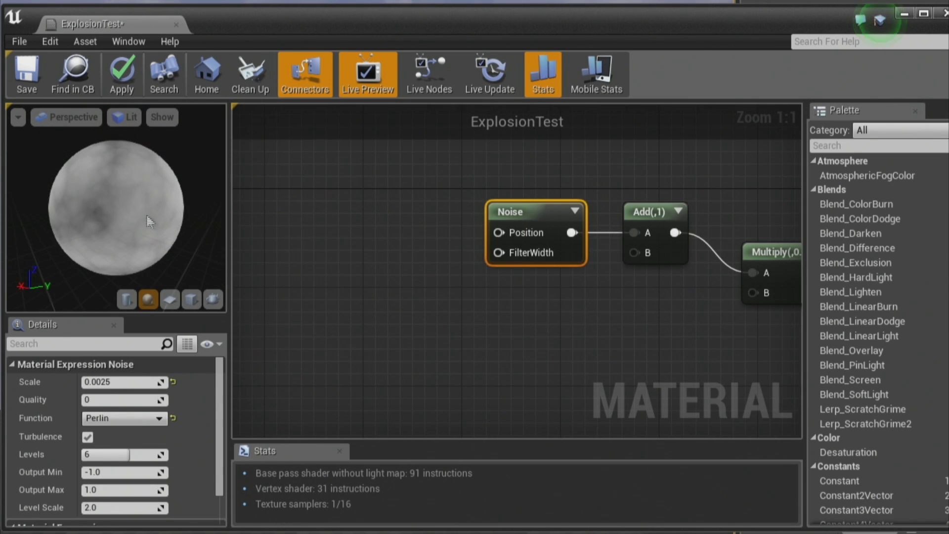
pyautogui.moveTo(146, 213); pyautogui.dragTo(146, 237, button='right')
pyautogui.moveTo(109, 208); pyautogui.dragTo(66, 272)
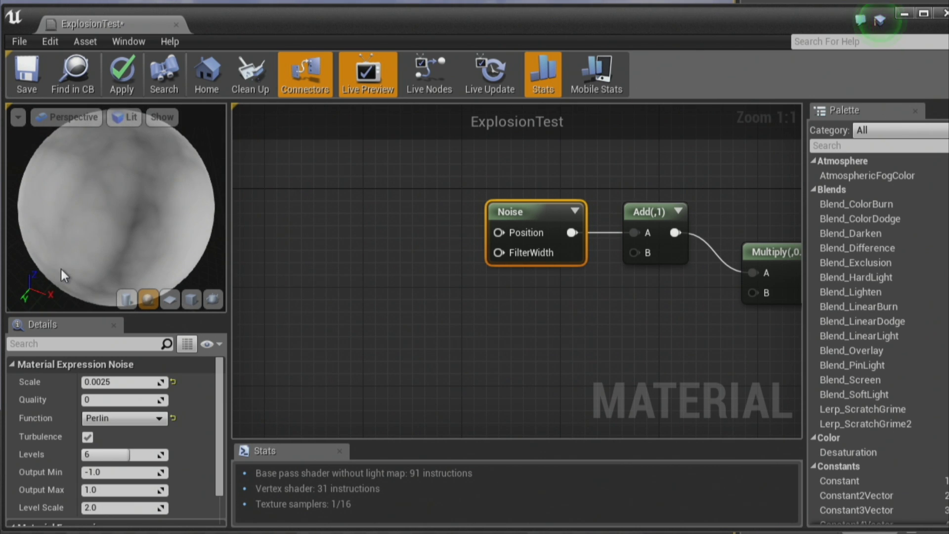
# - Space the Multiply and Add nodes further from the Noise node
pyautogui.moveTo(677, 333); pyautogui.dragTo(360, 213, button='right')
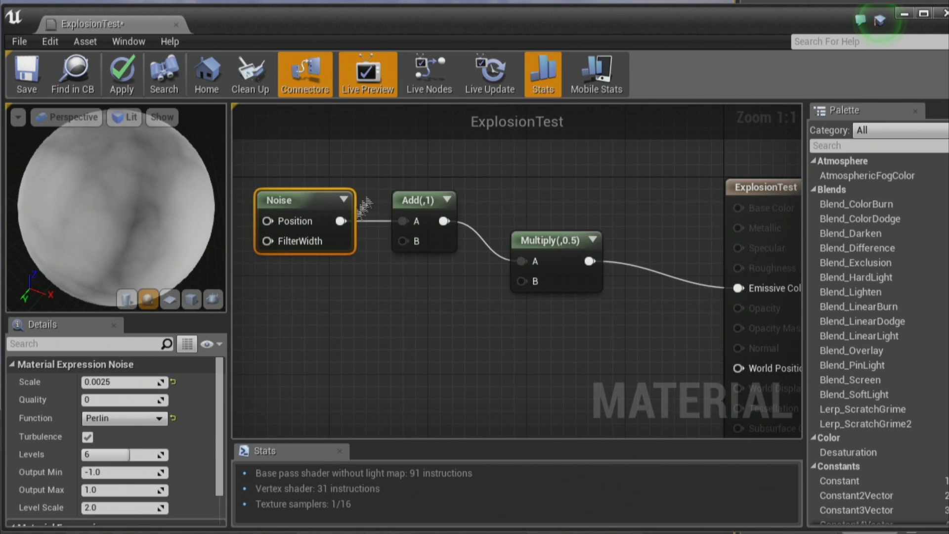
pyautogui.moveTo(561, 281); pyautogui.dragTo(629, 254)
pyautogui.moveTo(420, 203); pyautogui.dragTo(462, 203)
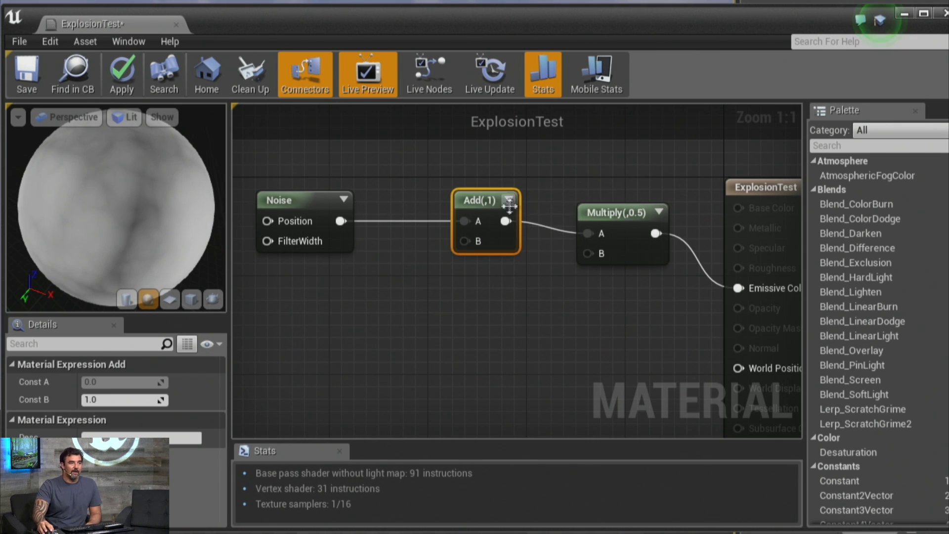
# - Move the Add, Multiply and Noise nodes up and closer together, lining the Noise output up with the Add input
pyautogui.moveTo(505, 221); pyautogui.dragTo(588, 233)
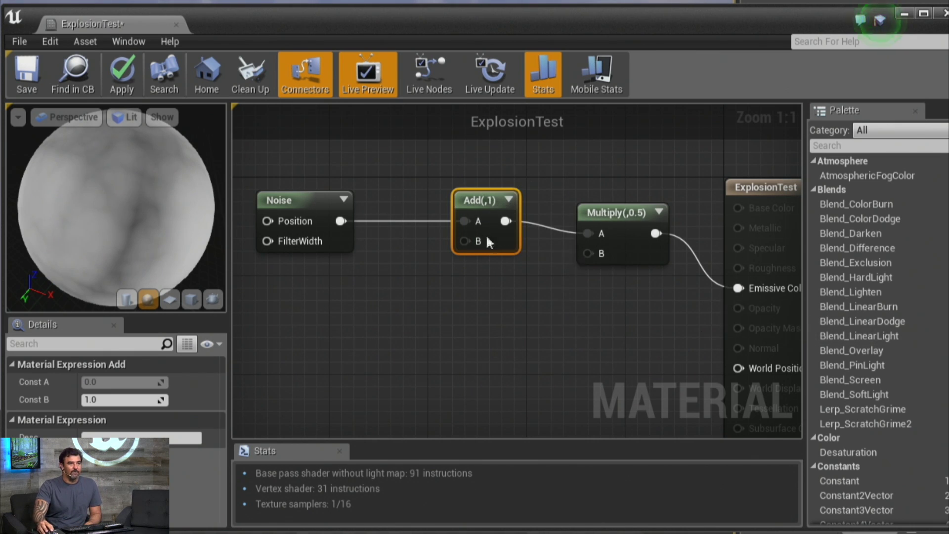
pyautogui.moveTo(480, 210); pyautogui.dragTo(433, 188)
pyautogui.moveTo(620, 223); pyautogui.dragTo(547, 198)
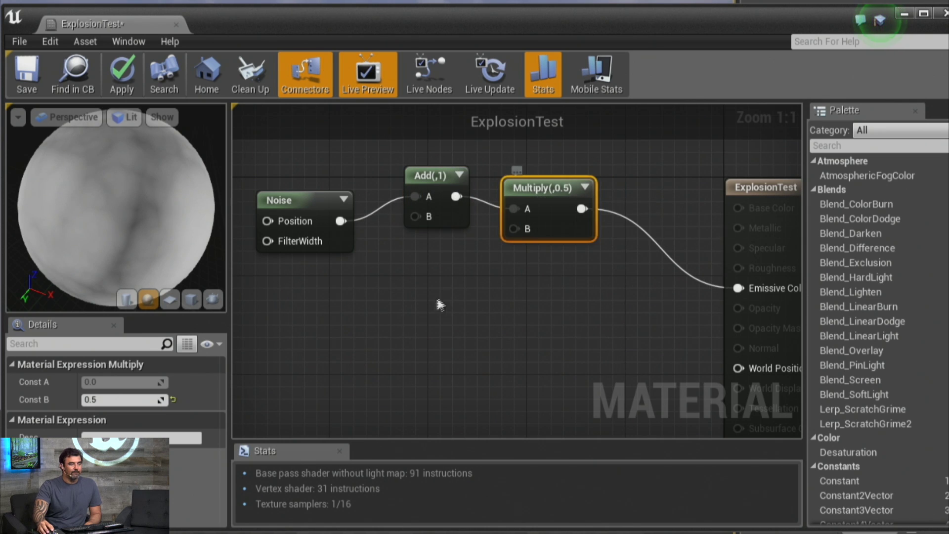
pyautogui.click(343, 270)
pyautogui.moveTo(314, 238); pyautogui.dragTo(301, 213)
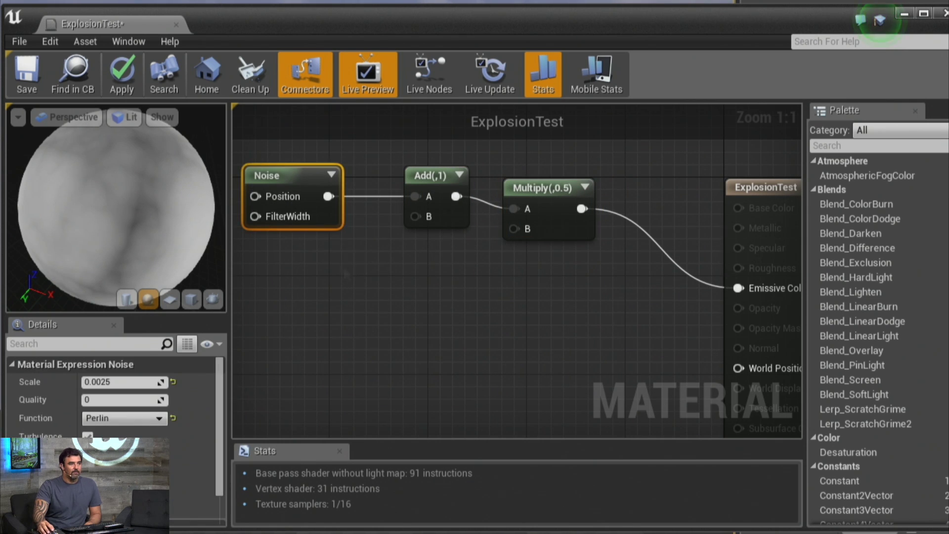
# - Add a new Multiply node and a VertexNormalWS node below the Noise chain, with the Multiply placed under the Add node
pyautogui.rightClick(345, 273)
pyautogui.write('mult')
pyautogui.press('Return')
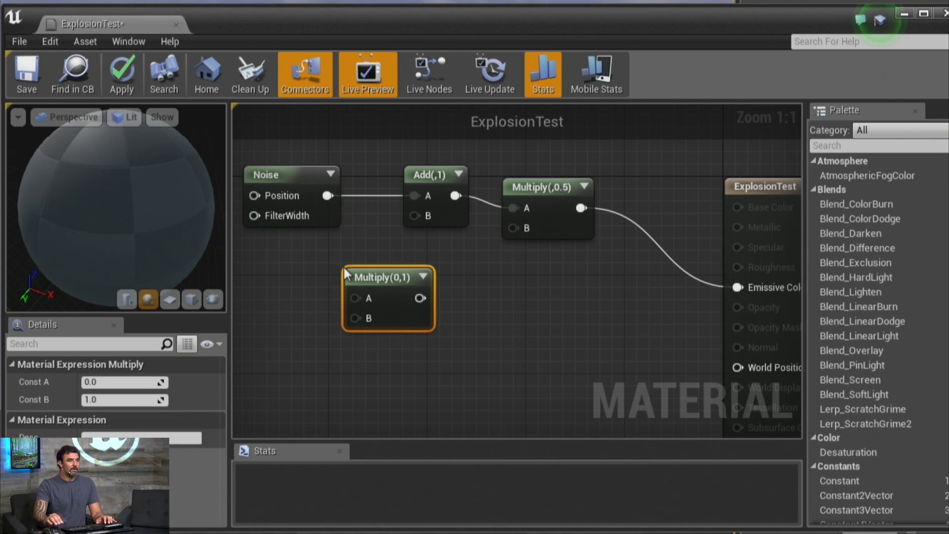
pyautogui.rightClick(328, 326)
pyautogui.write('vertex')
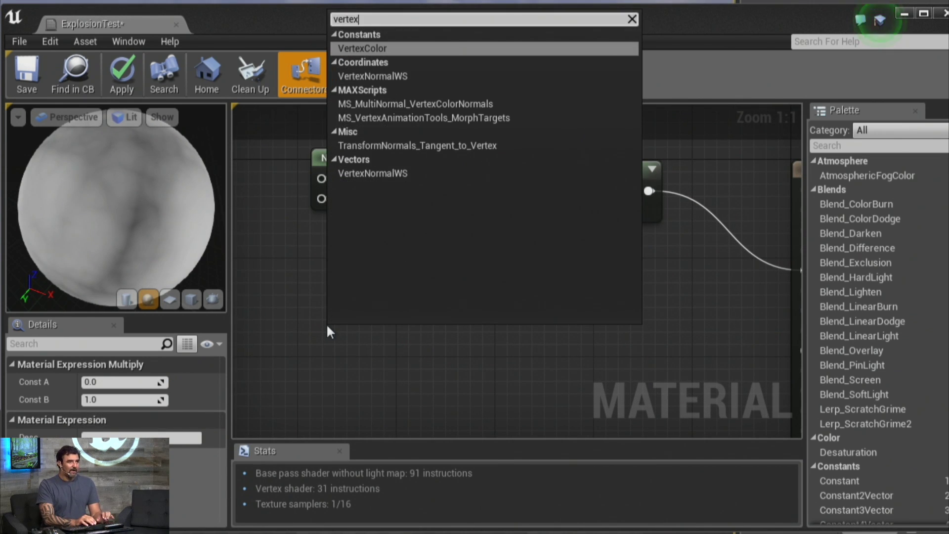
pyautogui.click(379, 77)
pyautogui.moveTo(465, 260); pyautogui.dragTo(532, 267)
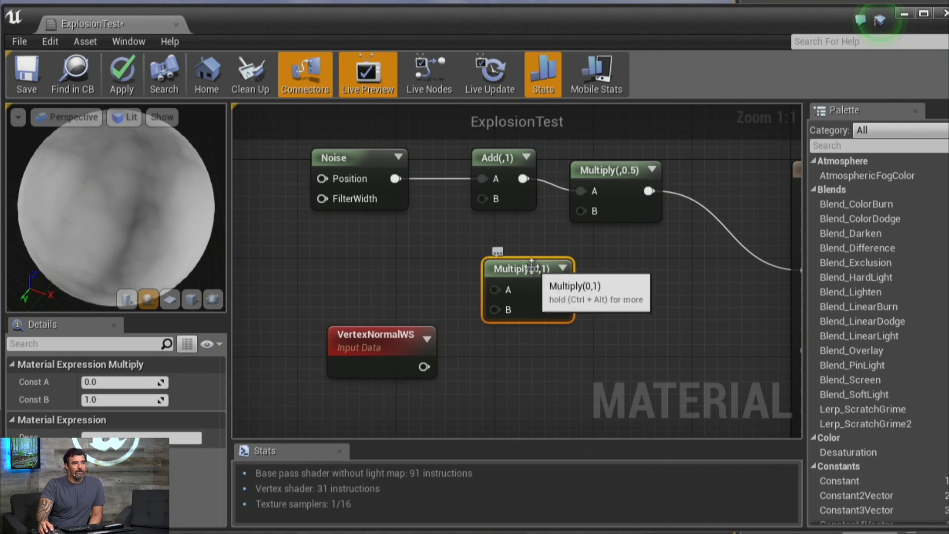
# - Feed the Noise output into input A of the lower Multiply node and set its Const B to 4
pyautogui.moveTo(354, 158); pyautogui.dragTo(495, 289)
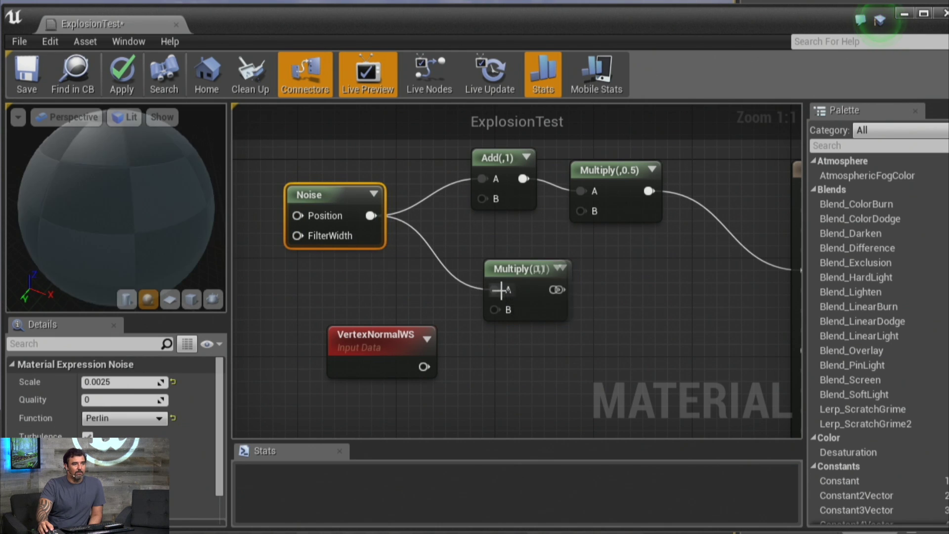
pyautogui.click(519, 269)
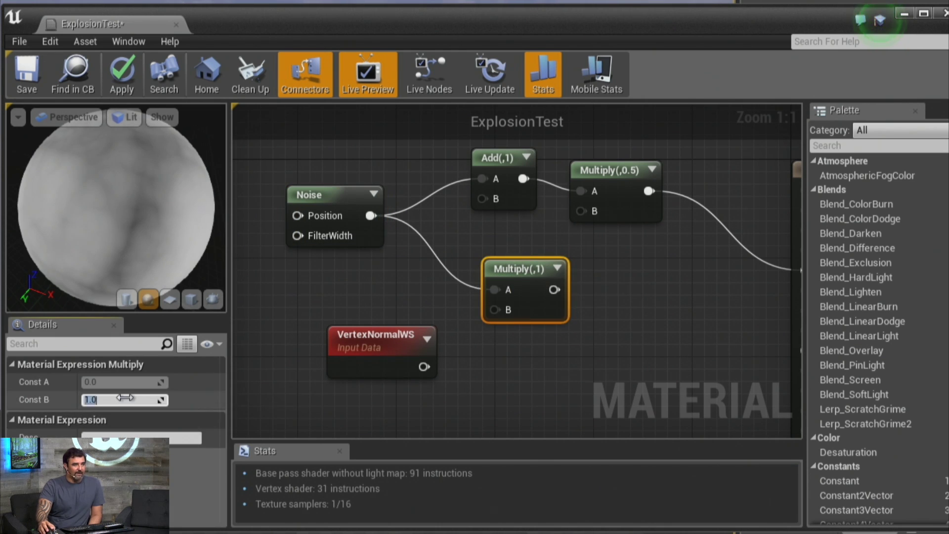
pyautogui.write('4')
pyautogui.press('Return')
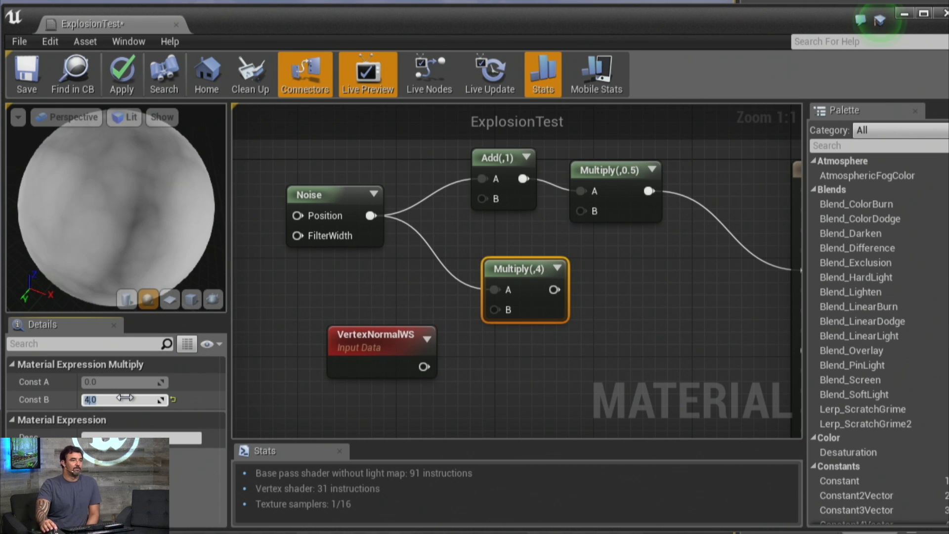
# - Multiply the scaled noise by VertexNormalWS in another new Multiply node and connect its output to World Position Offset
pyautogui.click(470, 339)
pyautogui.moveTo(530, 368); pyautogui.dragTo(445, 297, button='right')
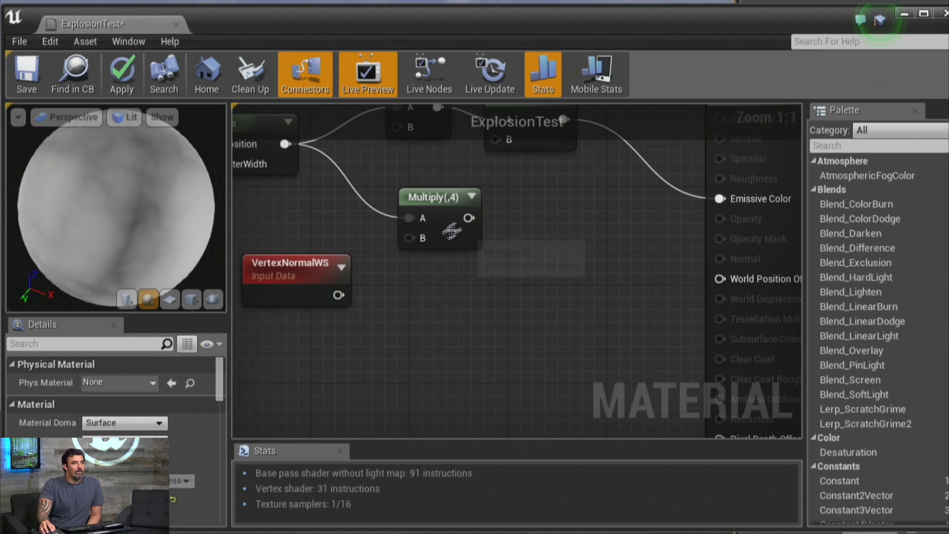
pyautogui.moveTo(425, 206); pyautogui.dragTo(507, 234)
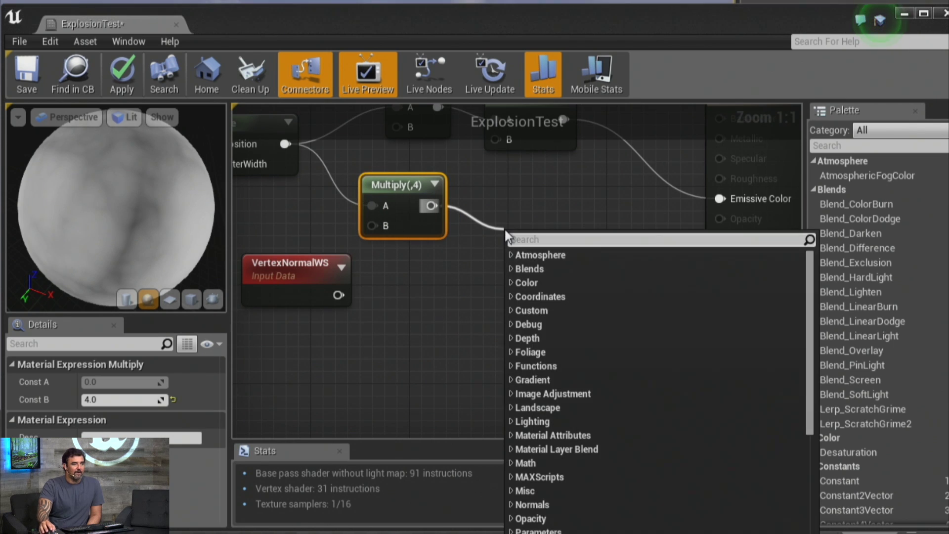
pyautogui.write('multiply')
pyautogui.press('Return')
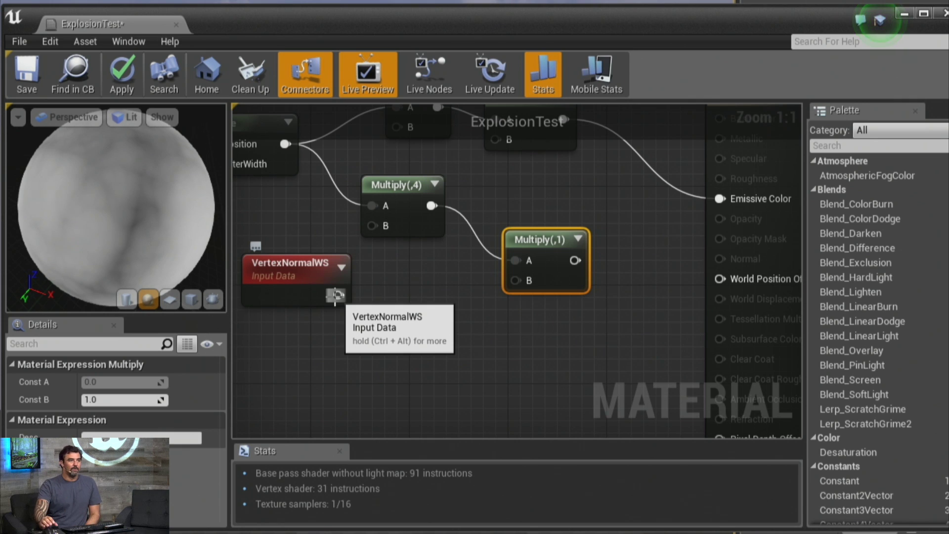
pyautogui.moveTo(336, 296); pyautogui.dragTo(515, 281)
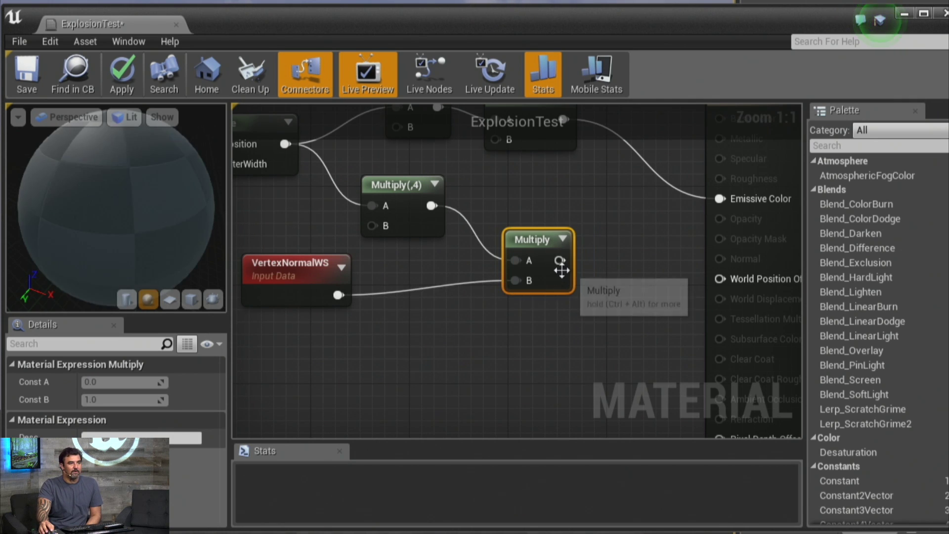
pyautogui.moveTo(560, 260); pyautogui.dragTo(743, 283)
pyautogui.moveTo(147, 218); pyautogui.dragTo(174, 204)
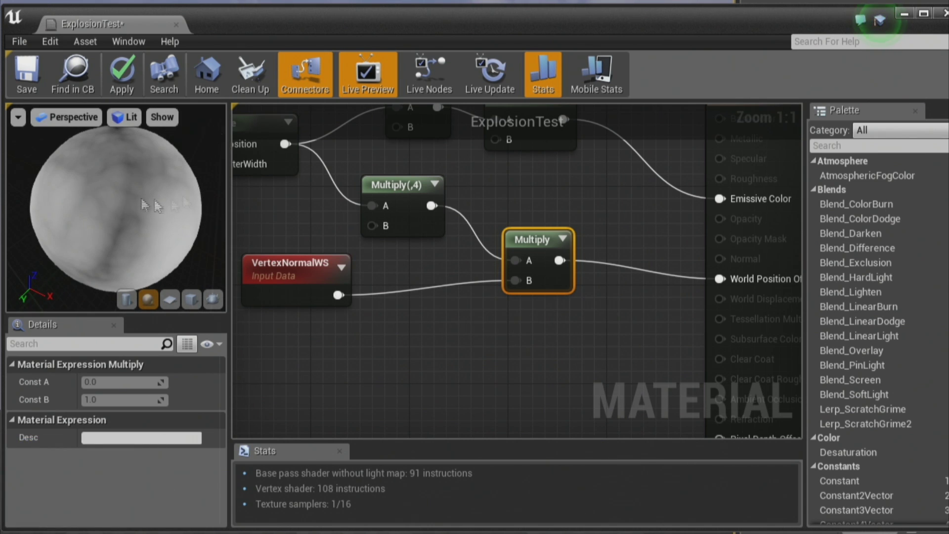
# - Set Const B of the Multiply node fed by the Noise to 16 and apply the material
pyautogui.click(378, 194)
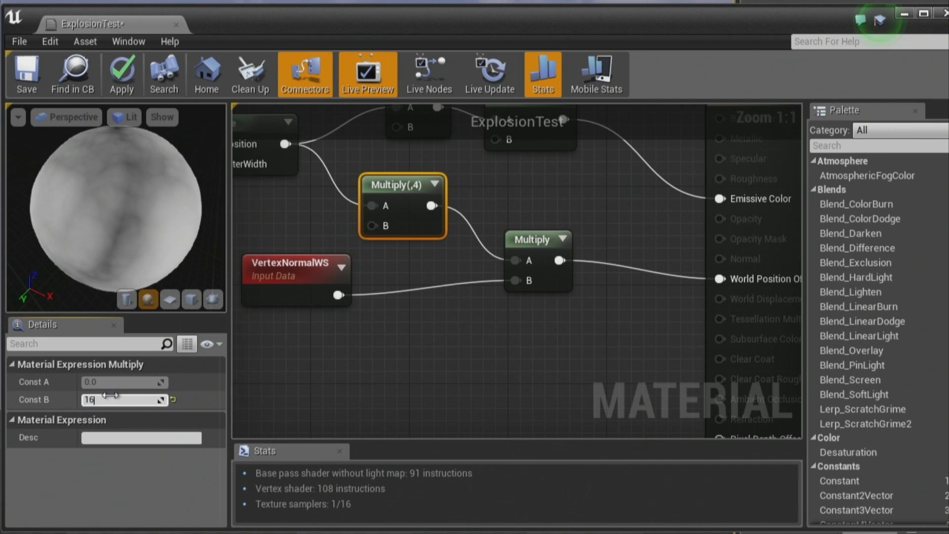
pyautogui.click(110, 396)
pyautogui.write('16')
pyautogui.press('Return')
pyautogui.moveTo(163, 218); pyautogui.dragTo(96, 208)
pyautogui.click(131, 71)
# - Uncover the level viewport and examine the deformed sphere's shape and silhouette from several sides
pyautogui.moveTo(232, 12); pyautogui.dragTo(204, 464)
pyautogui.moveTo(200, 378); pyautogui.dragTo(349, 272)
pyautogui.moveTo(305, 352); pyautogui.dragTo(336, 336, button='right')
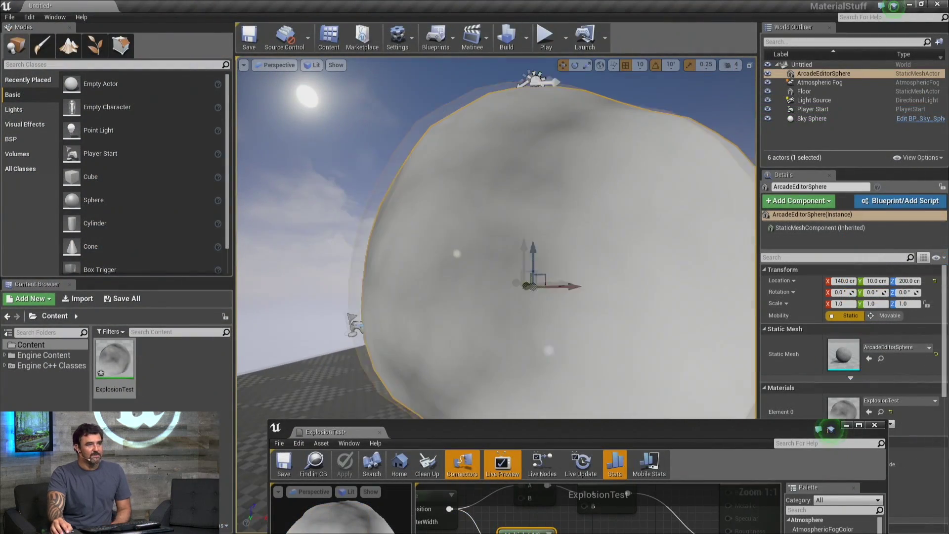
pyautogui.press('Escape')
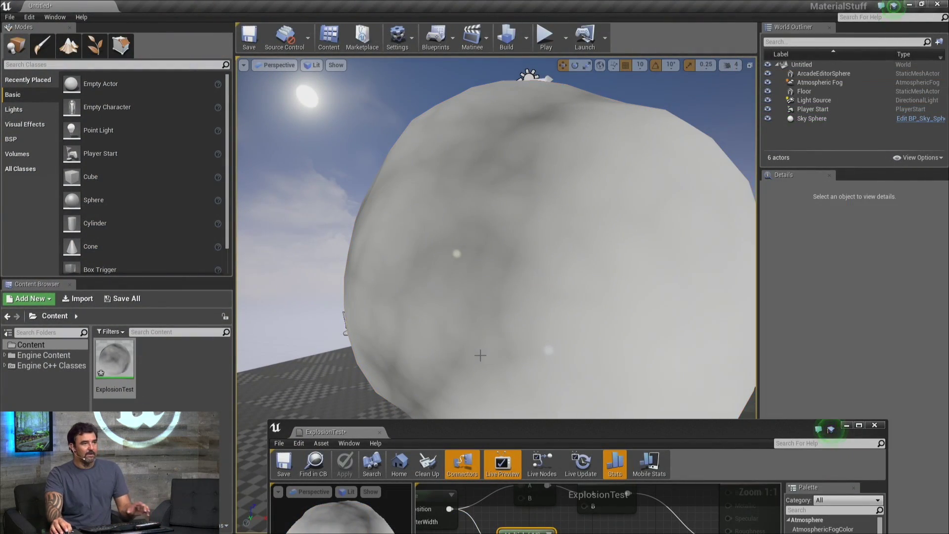
pyautogui.moveTo(677, 178); pyautogui.dragTo(668, 197, button='right')
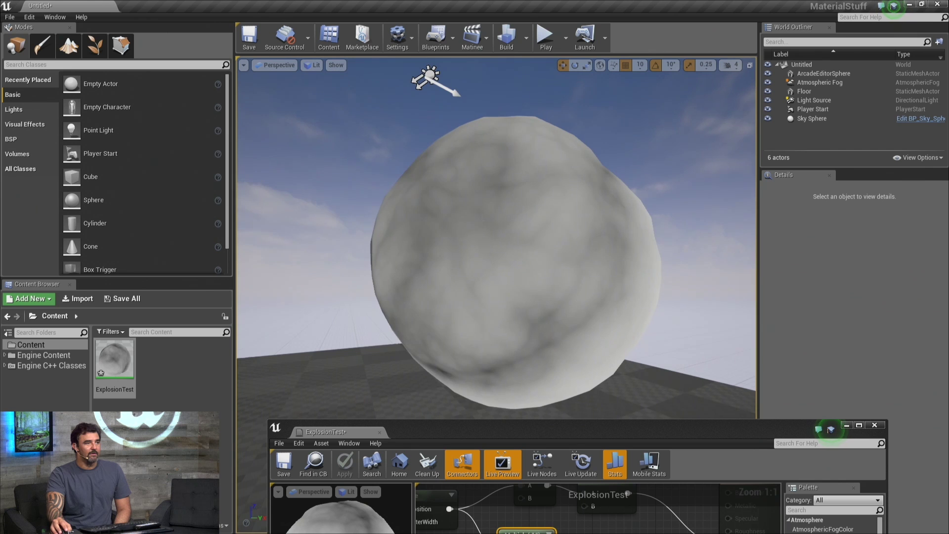
pyautogui.moveTo(475, 221)
pyautogui.mouseDown(button='right')
pyautogui.moveTo(467, 232)
pyautogui.moveTo(475, 221)
pyautogui.mouseUp(button='right')
pyautogui.moveTo(520, 248); pyautogui.dragTo(442, 150, button='right')
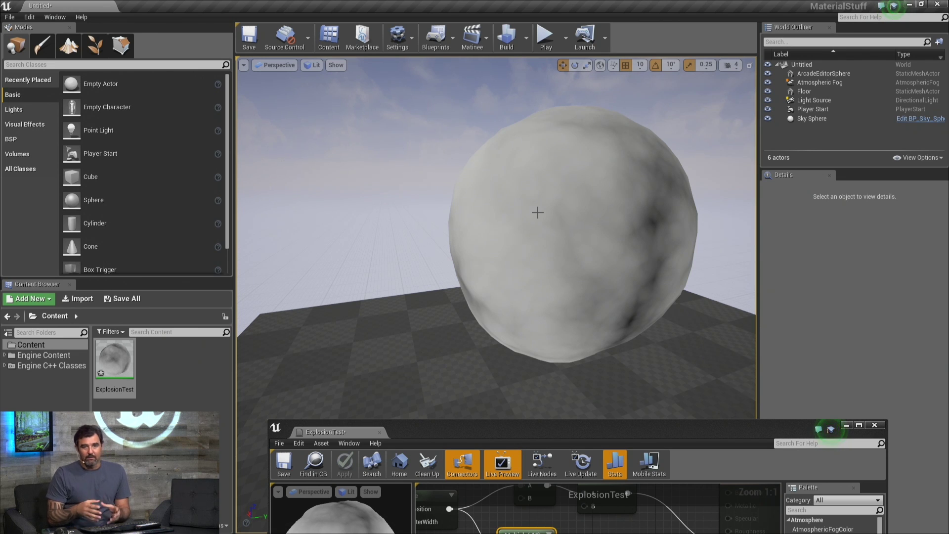
pyautogui.scroll(-2, 537, 226)
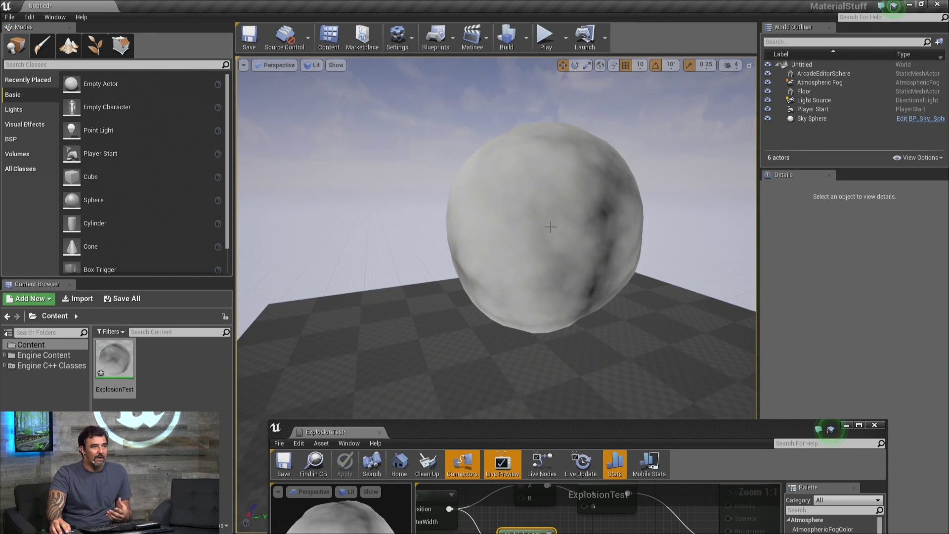
pyautogui.click(549, 227)
# - Set the material's D3D11 tessellation mode to PN Triangles and reroute the final Multiply output from World Position Offset to World Displacement
pyautogui.moveTo(544, 430); pyautogui.dragTo(482, 270)
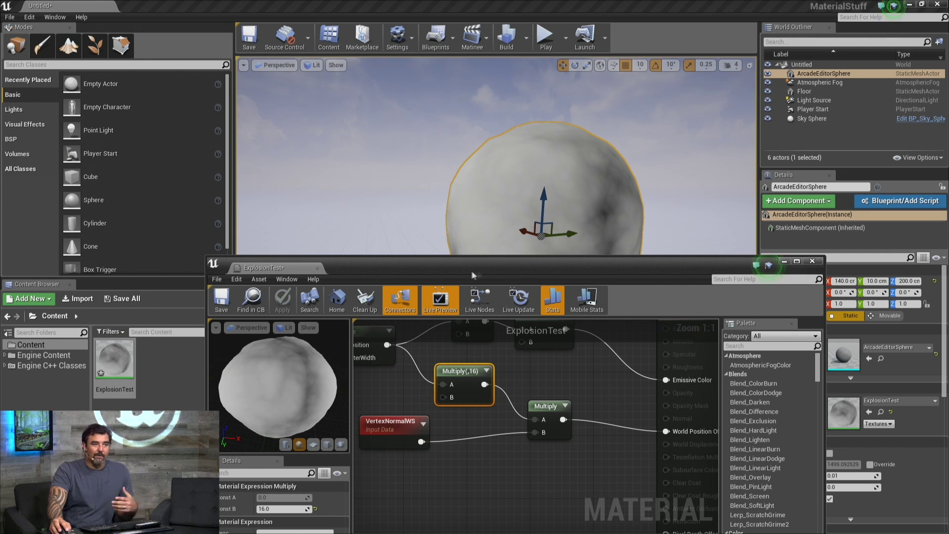
pyautogui.moveTo(468, 271); pyautogui.dragTo(355, 197)
pyautogui.click(488, 396)
pyautogui.moveTo(488, 395); pyautogui.dragTo(383, 382, button='right')
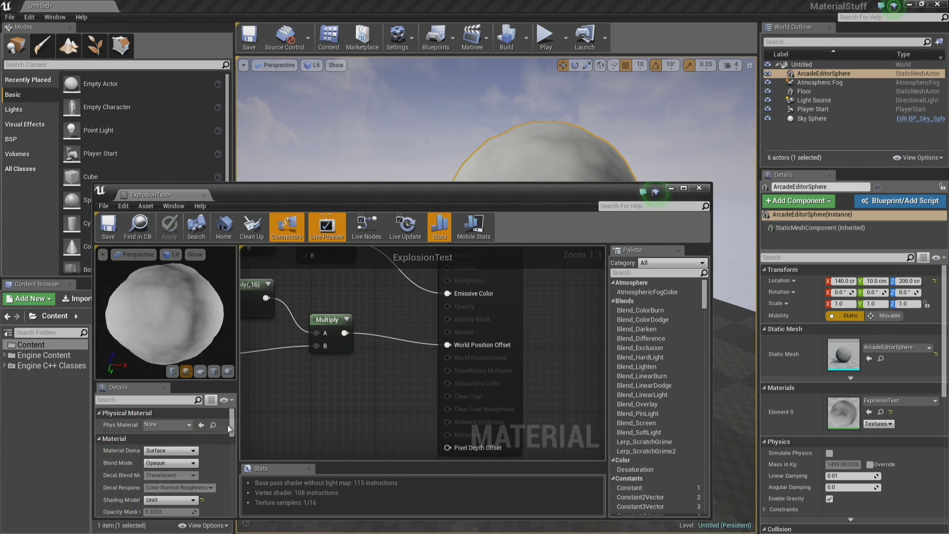
pyautogui.moveTo(232, 429); pyautogui.dragTo(231, 484)
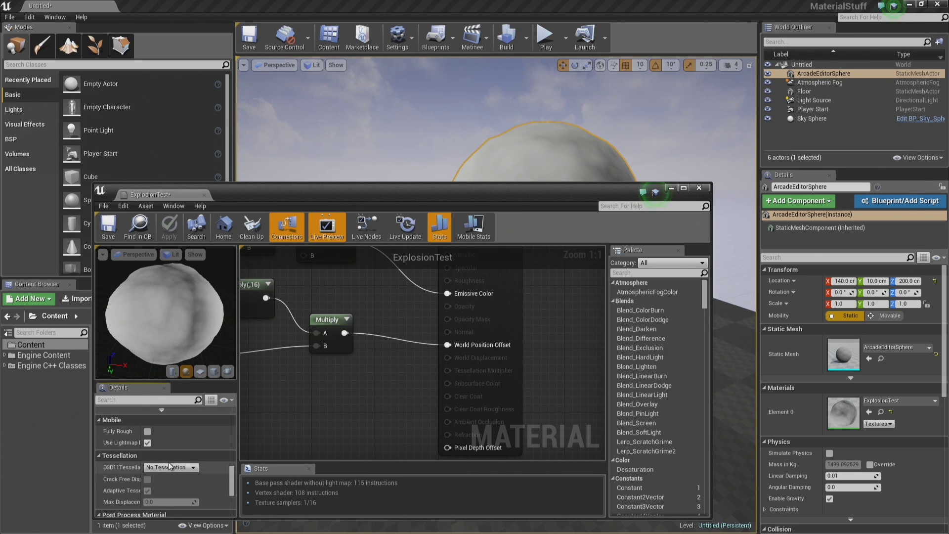
pyautogui.click(169, 468)
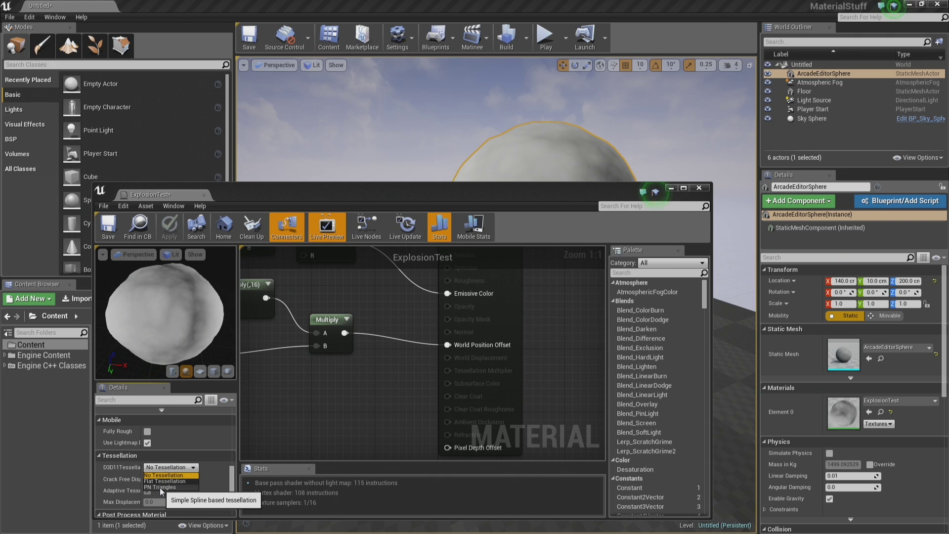
pyautogui.click(159, 487)
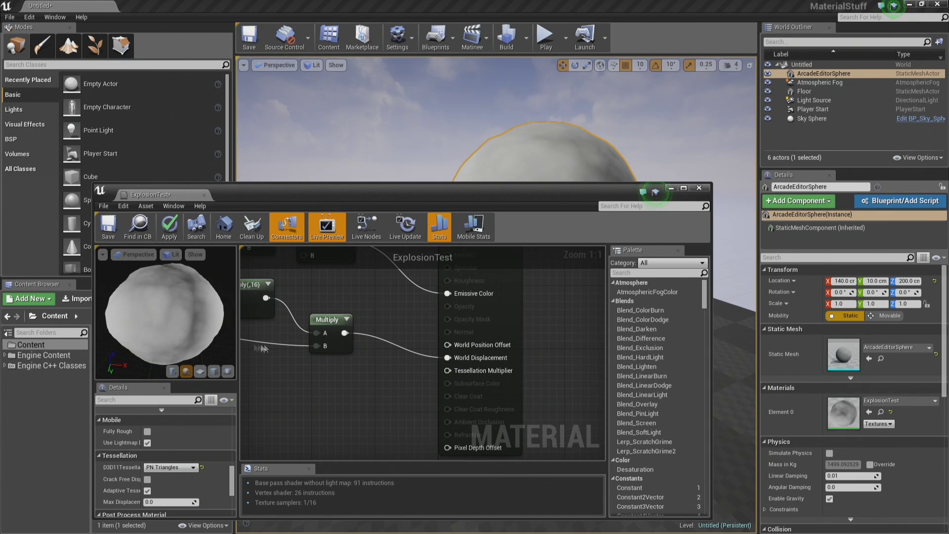
# - Apply the tessellated material and inspect the displaced sphere up close in the level viewport
pyautogui.moveTo(169, 317); pyautogui.dragTo(121, 287)
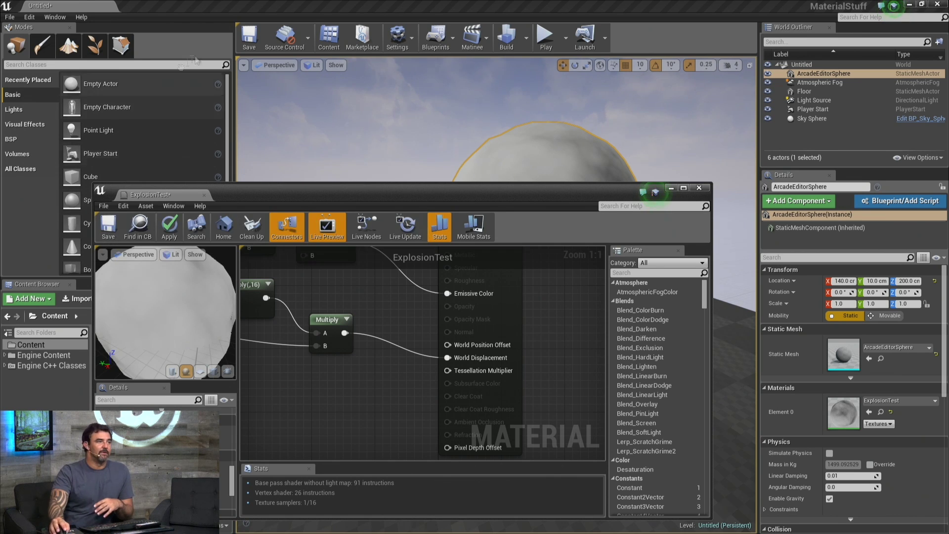
pyautogui.moveTo(275, 195); pyautogui.dragTo(543, 298)
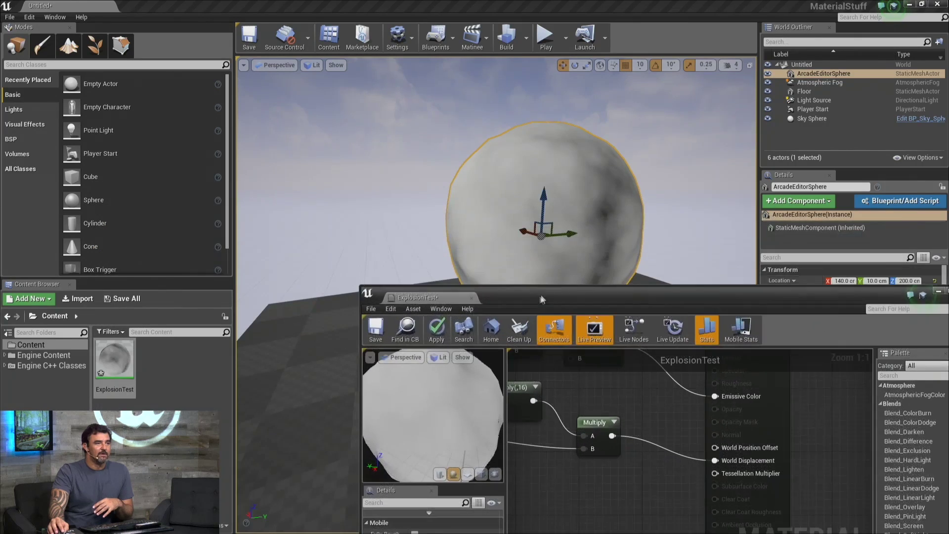
pyautogui.click(437, 327)
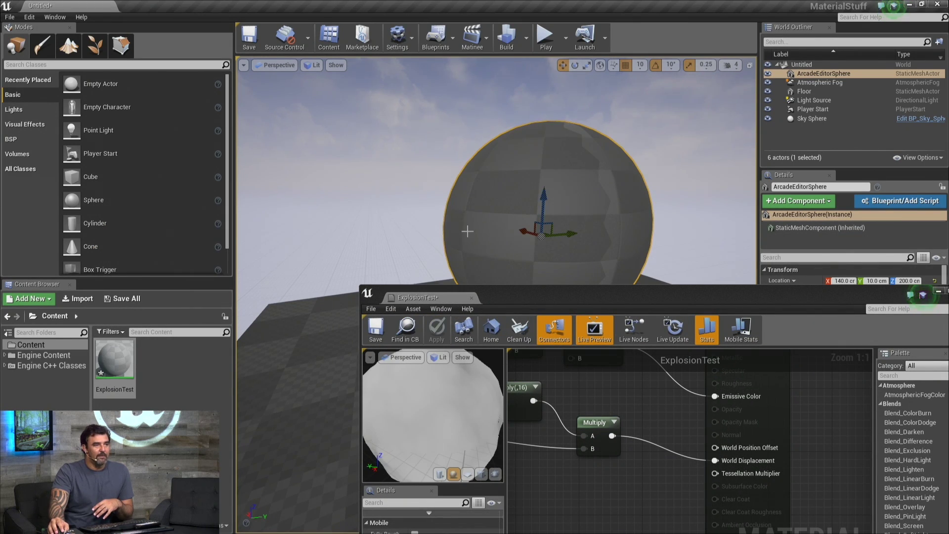
pyautogui.scroll(5, 486, 226)
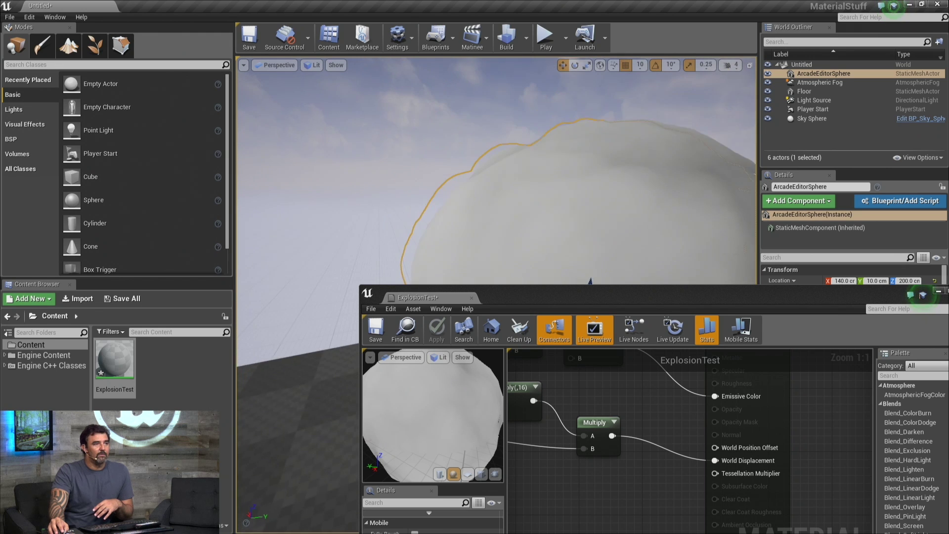
pyautogui.press('Escape')
pyautogui.moveTo(512, 214); pyautogui.dragTo(578, 277, button='right')
pyautogui.scroll(3, 514, 216)
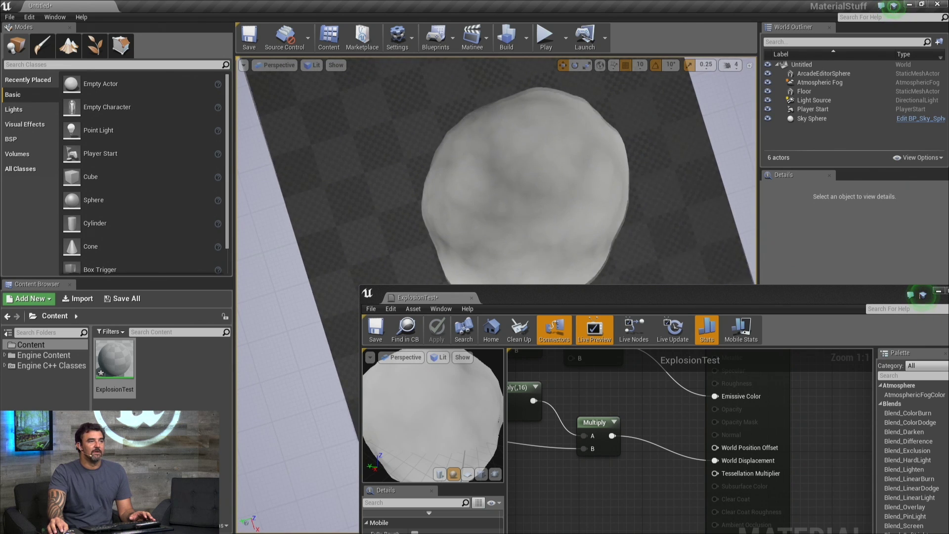
pyautogui.scroll(5, 514, 216)
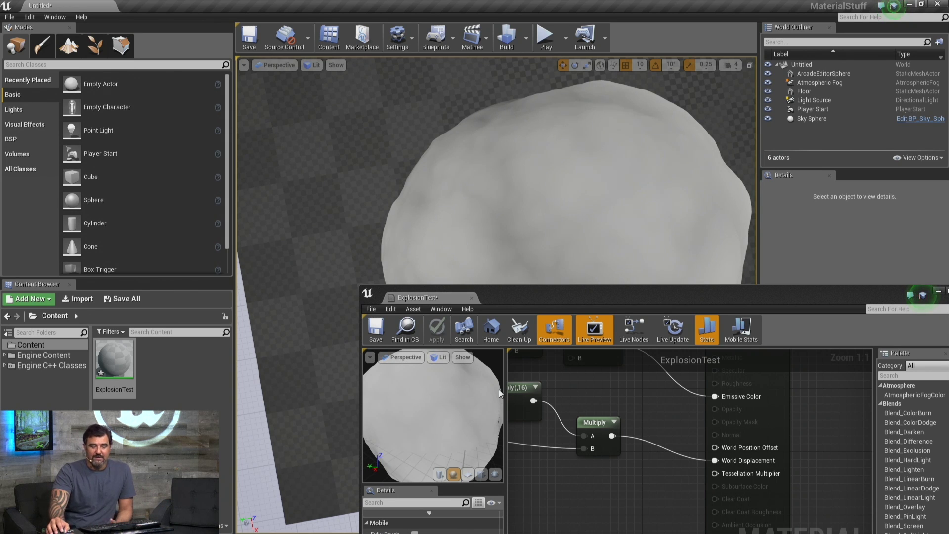
# - Switch the level viewport to Wireframe view mode and examine the sphere's tessellated mesh
pyautogui.click(312, 65)
pyautogui.click(324, 108)
pyautogui.moveTo(326, 148); pyautogui.dragTo(327, 148, button='right')
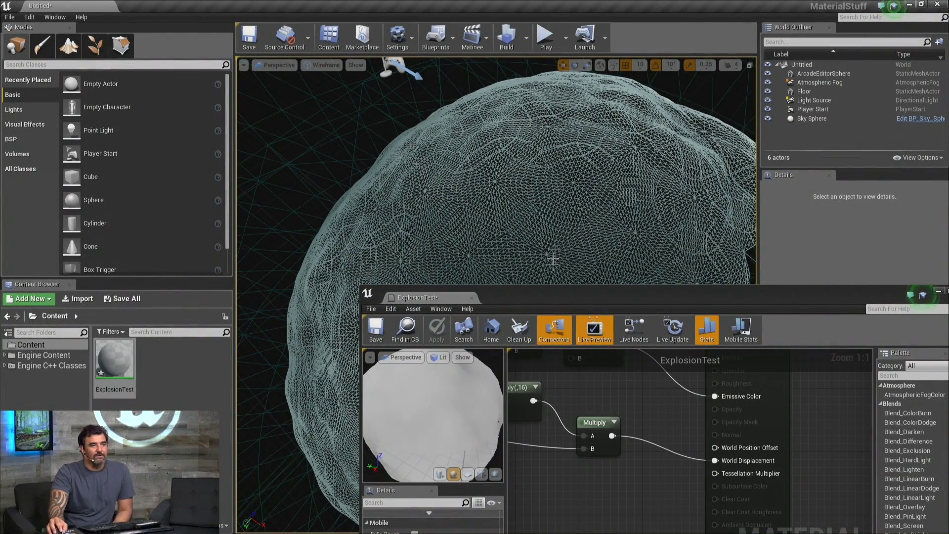
# - Disconnect the Multiply output from World Displacement, apply the material and bring the wireframe sphere back into view
pyautogui.moveTo(605, 297); pyautogui.dragTo(571, 281)
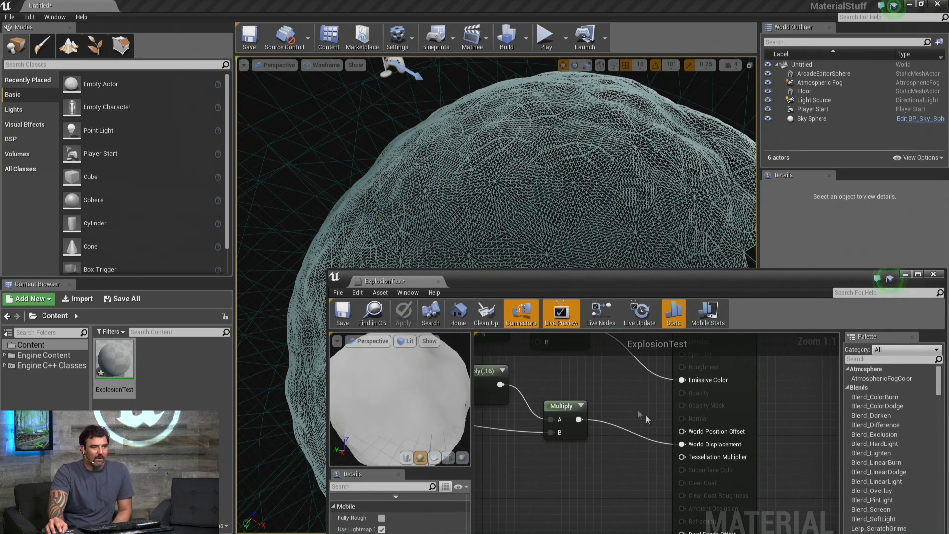
pyautogui.keyDown('alt'); pyautogui.click(682, 445); pyautogui.keyUp('alt')
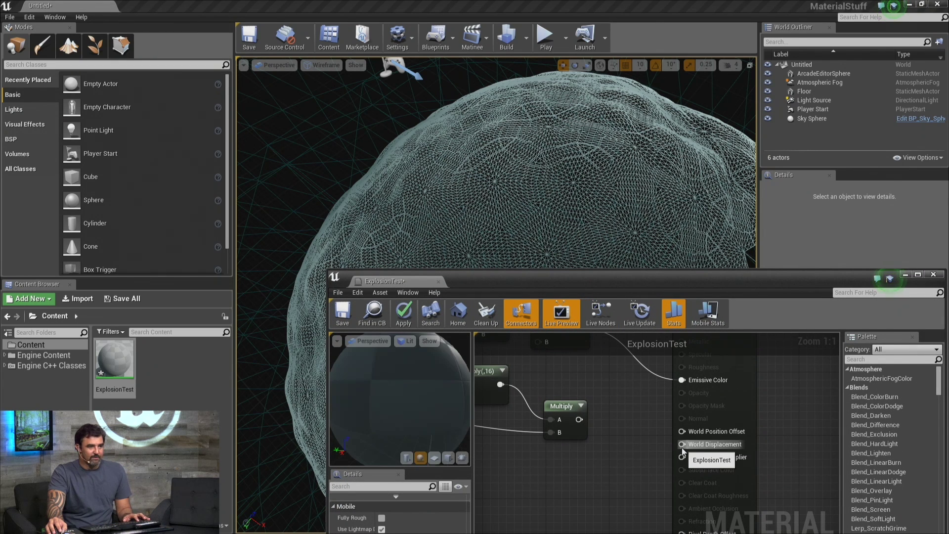
pyautogui.click(407, 324)
pyautogui.moveTo(483, 277); pyautogui.dragTo(490, 351)
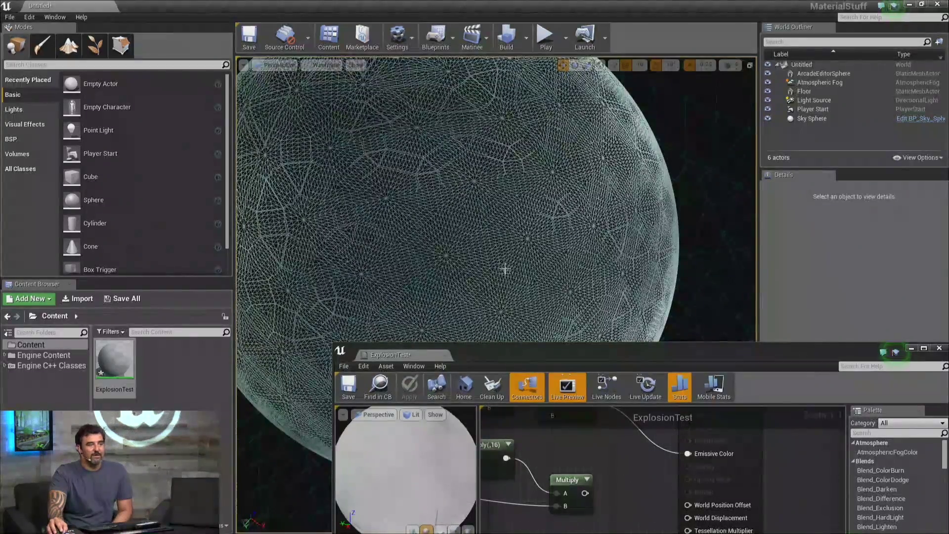
# - Set the material's D3D11 tessellation mode to No Tessellation and apply the material
pyautogui.moveTo(537, 350); pyautogui.dragTo(586, 129)
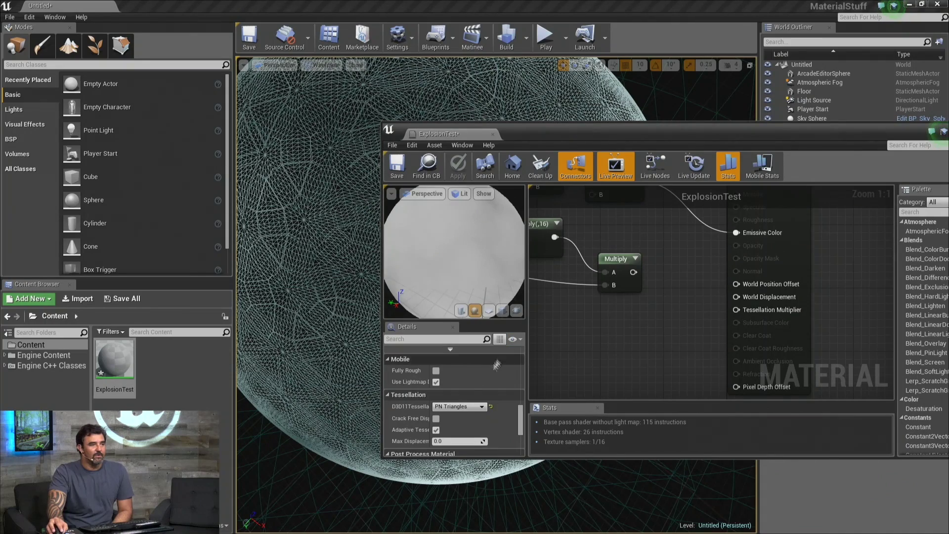
pyautogui.click(453, 406)
pyautogui.click(455, 416)
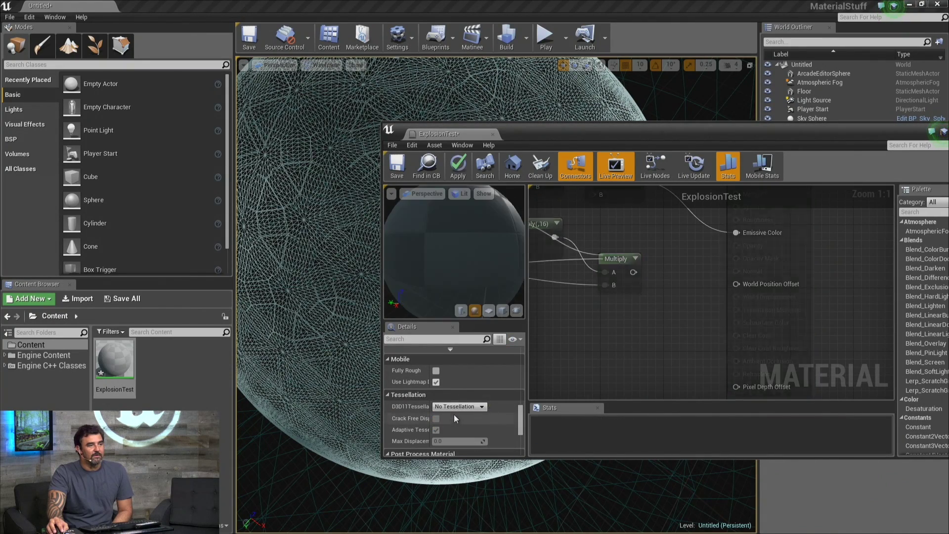
pyautogui.click(458, 163)
# - Inspect the untessellated sphere's wireframe in the level viewport with the ArcadeEditorSphere selected
pyautogui.moveTo(540, 135); pyautogui.dragTo(515, 380)
pyautogui.scroll(-10, 495, 222)
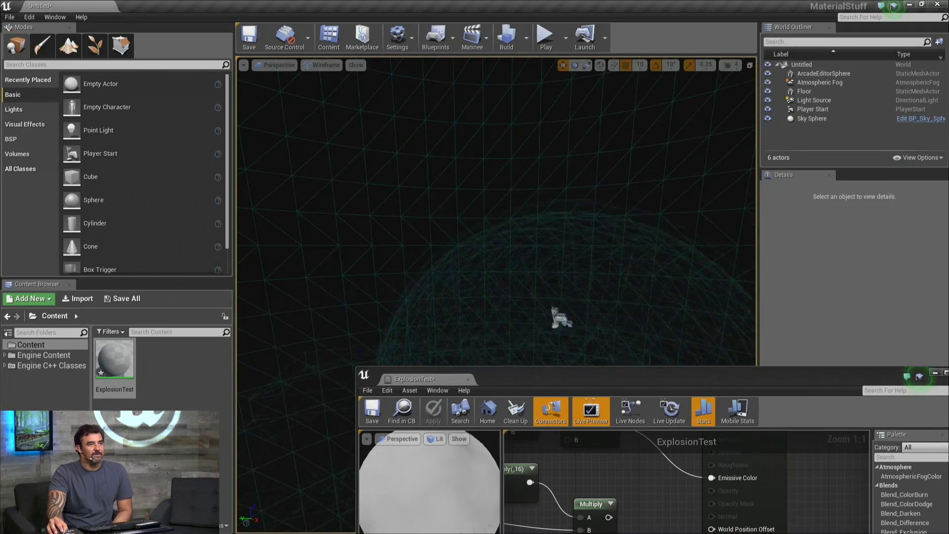
pyautogui.scroll(2, 529, 271)
pyautogui.click(538, 190)
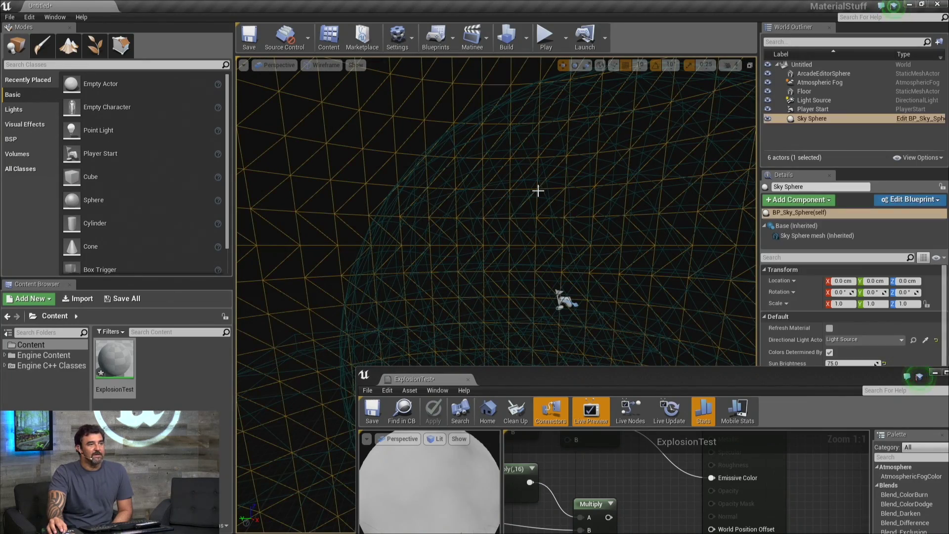
pyautogui.click(538, 182)
pyautogui.scroll(-3, 538, 182)
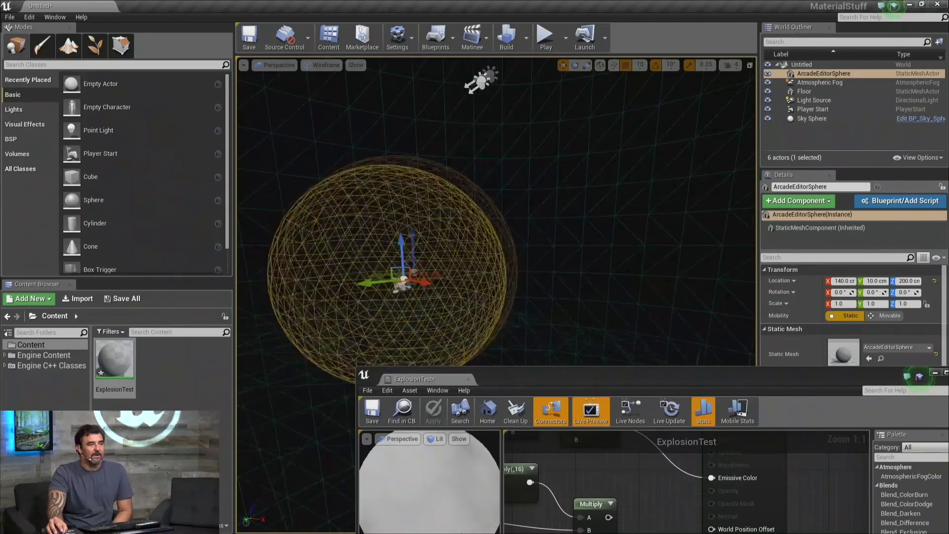
pyautogui.scroll(2, 521, 198)
# - Set the D3D11 tessellation mode to PN Triangles and connect the final Multiply output to World Displacement
pyautogui.moveTo(581, 374); pyautogui.dragTo(484, 140)
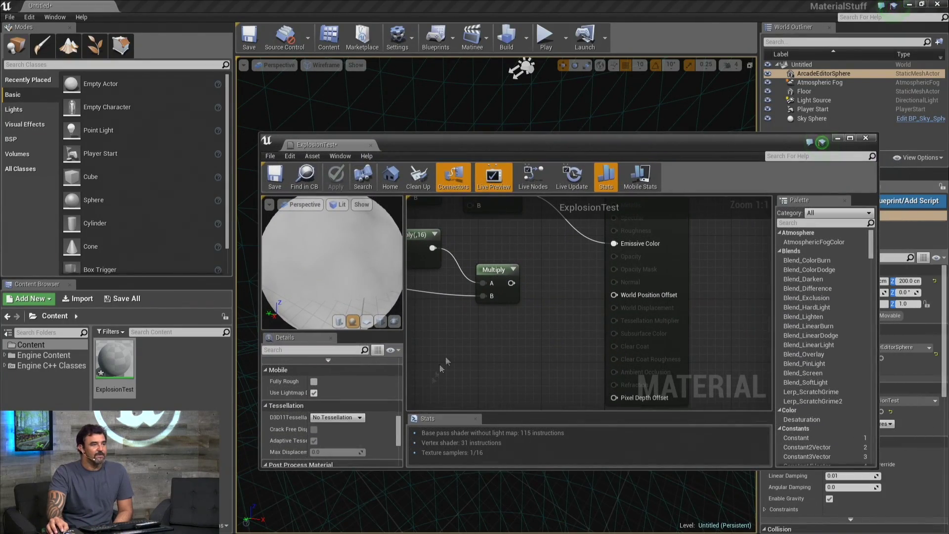
pyautogui.click(331, 418)
pyautogui.click(332, 438)
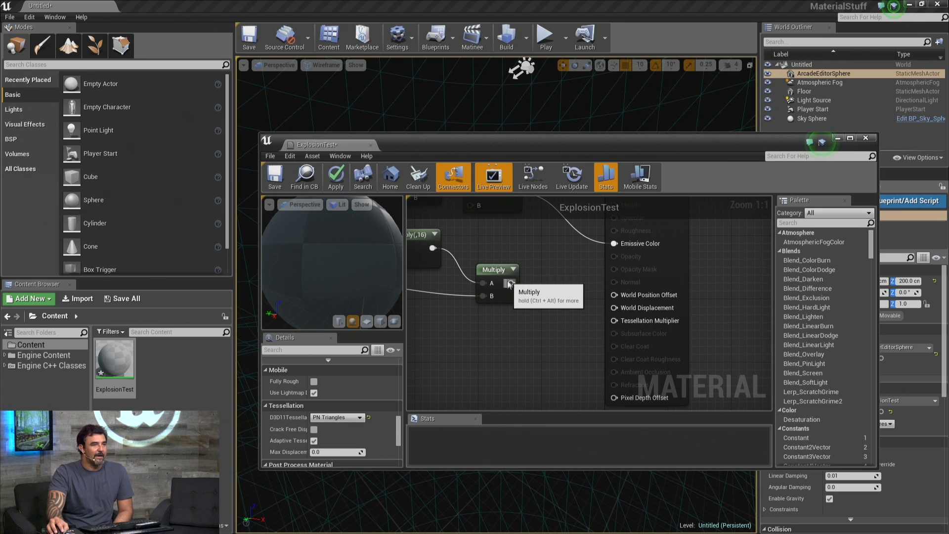
pyautogui.moveTo(510, 283); pyautogui.dragTo(614, 307)
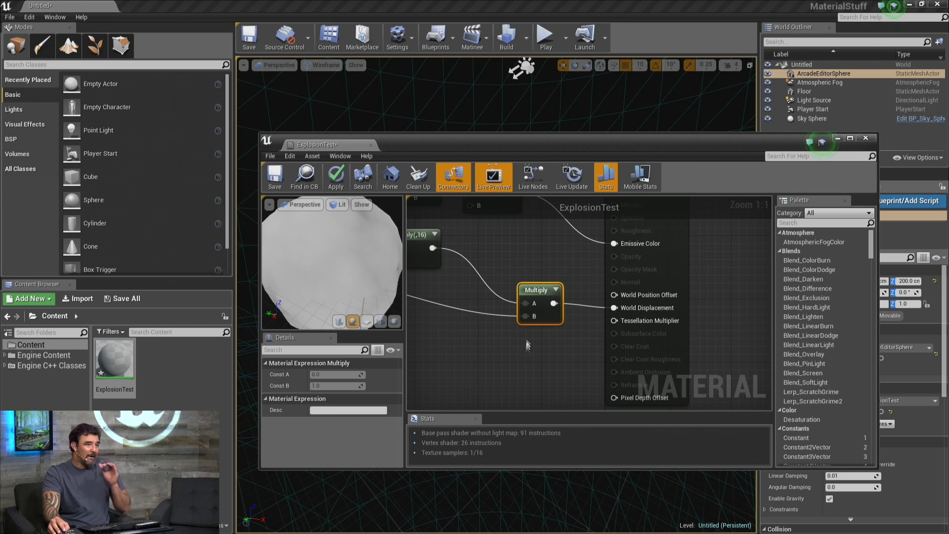
# - Reposition the final Multiply node and add a BlackBody node below the wire leading to Emissive Color
pyautogui.scroll(-5, 511, 265)
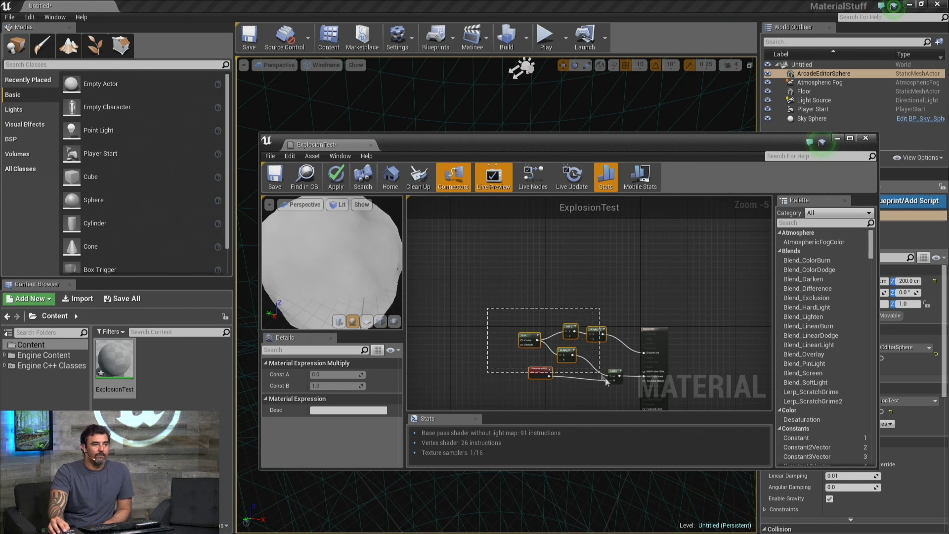
pyautogui.click(621, 394)
pyautogui.moveTo(616, 376); pyautogui.dragTo(564, 375)
pyautogui.click(573, 365)
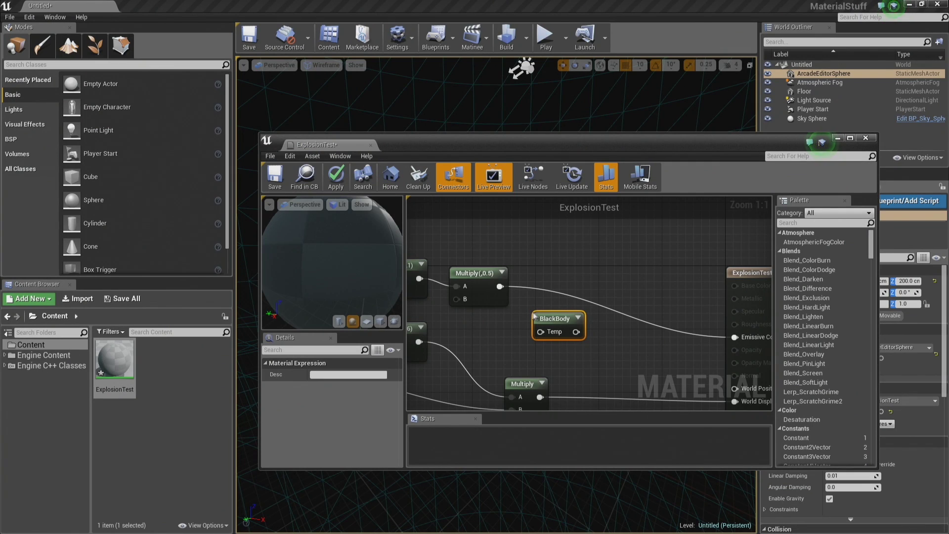
pyautogui.moveTo(534, 316); pyautogui.dragTo(613, 315)
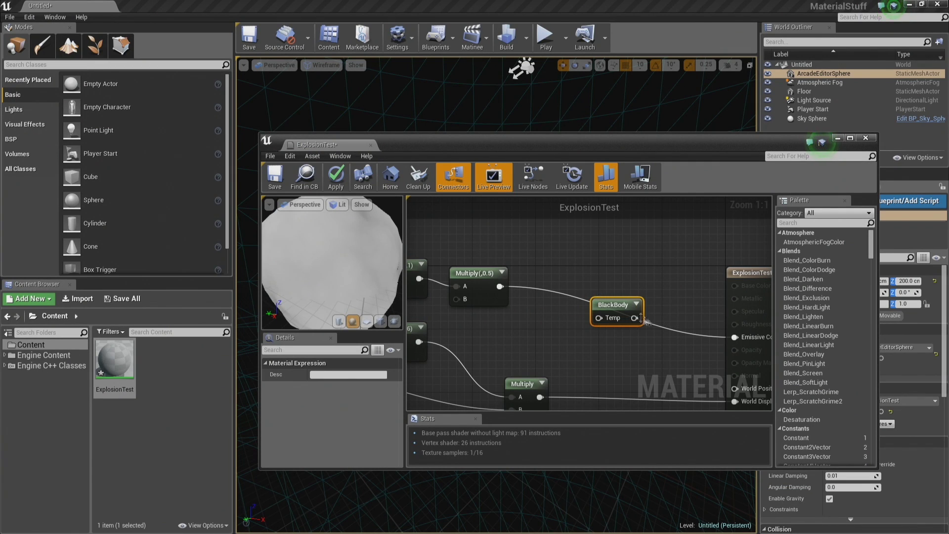
pyautogui.moveTo(607, 305); pyautogui.dragTo(623, 368)
# - Add a Lerp node, preview the Multiply(,0.5) node and connect that Multiply's output to the Lerp's Alpha input
pyautogui.moveTo(500, 286); pyautogui.dragTo(559, 289)
pyautogui.write('lerp')
pyautogui.press('Return')
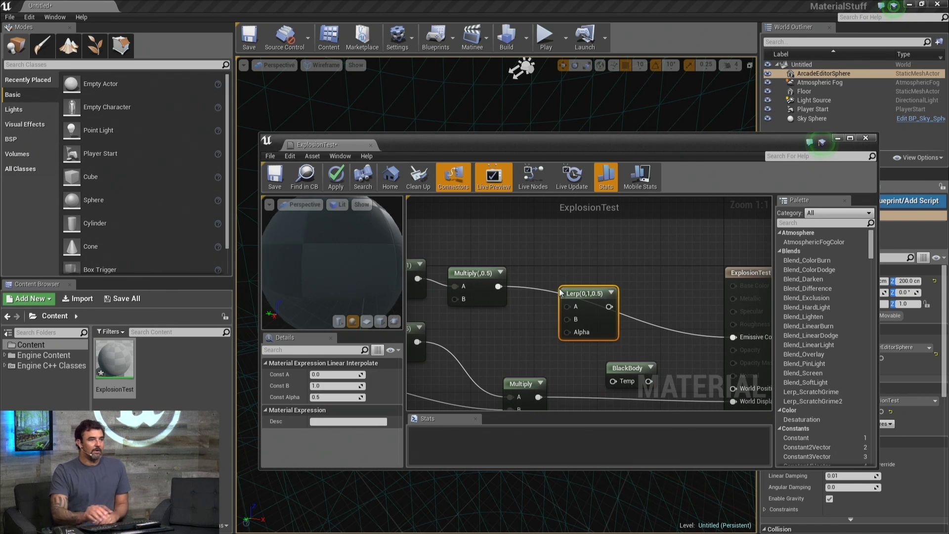
pyautogui.click(478, 278)
pyautogui.rightClick(478, 278)
pyautogui.click(497, 282)
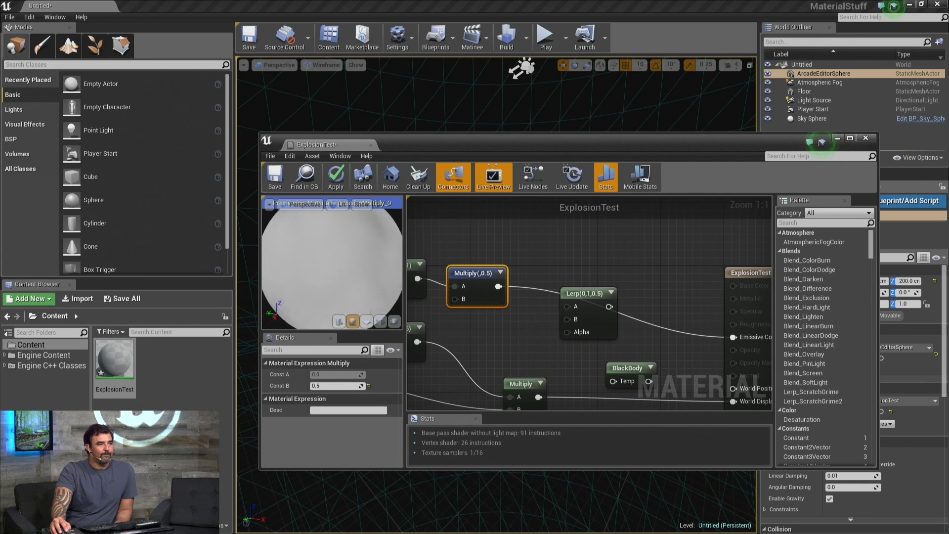
pyautogui.moveTo(498, 286); pyautogui.dragTo(581, 296)
# - Set the Lerp's Const B to 2500 and route its output through BlackBody's Temp input into Emissive Color
pyautogui.click(351, 385)
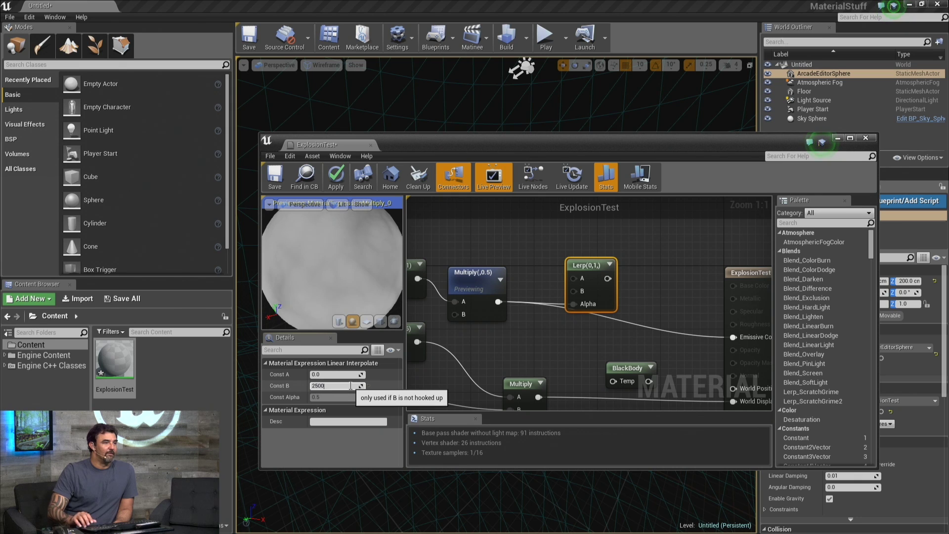
pyautogui.press('Return')
pyautogui.moveTo(637, 375); pyautogui.dragTo(668, 296)
pyautogui.moveTo(617, 279); pyautogui.dragTo(733, 337)
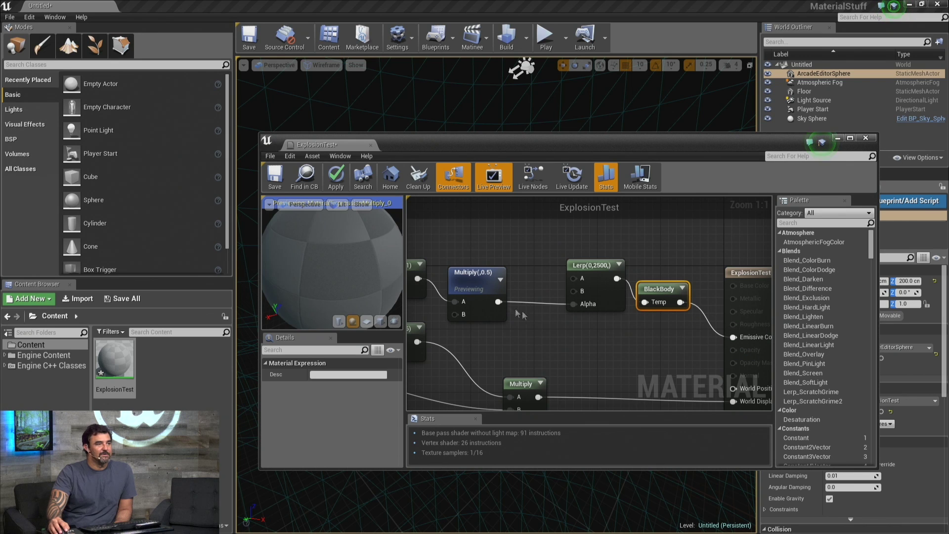
# - Return from the single-node preview to the full material and examine the glowing displaced sphere from several angles
pyautogui.rightClick(646, 282)
pyautogui.click(660, 292)
pyautogui.rightClick(667, 292)
pyautogui.click(695, 296)
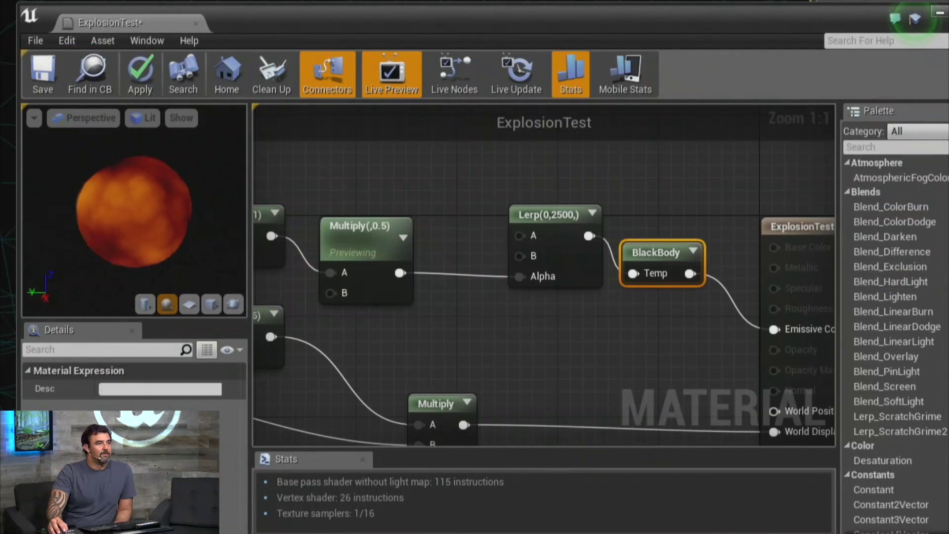
pyautogui.scroll(5, 139, 240)
pyautogui.moveTo(139, 240); pyautogui.dragTo(142, 239)
pyautogui.click(343, 238)
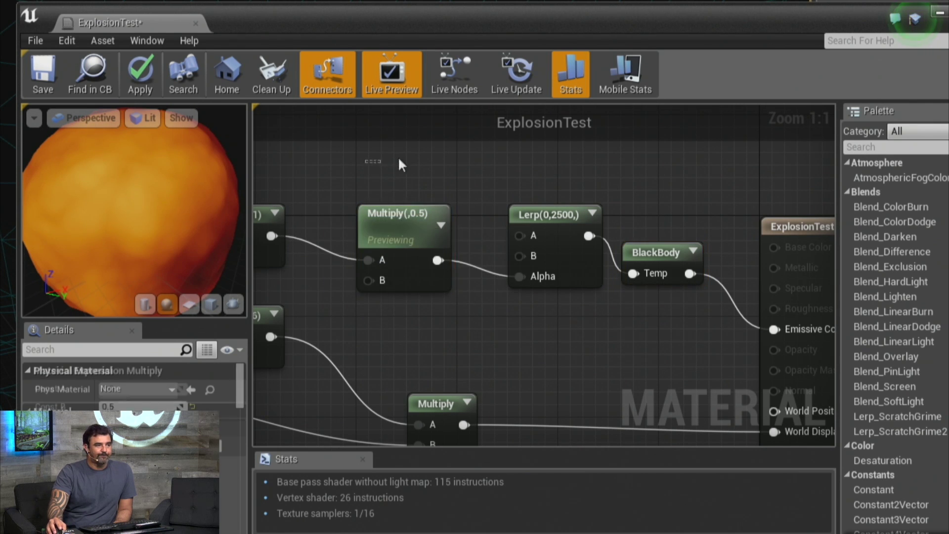
pyautogui.moveTo(375, 159); pyautogui.dragTo(661, 163, button='right')
pyautogui.moveTo(127, 180); pyautogui.dragTo(146, 206)
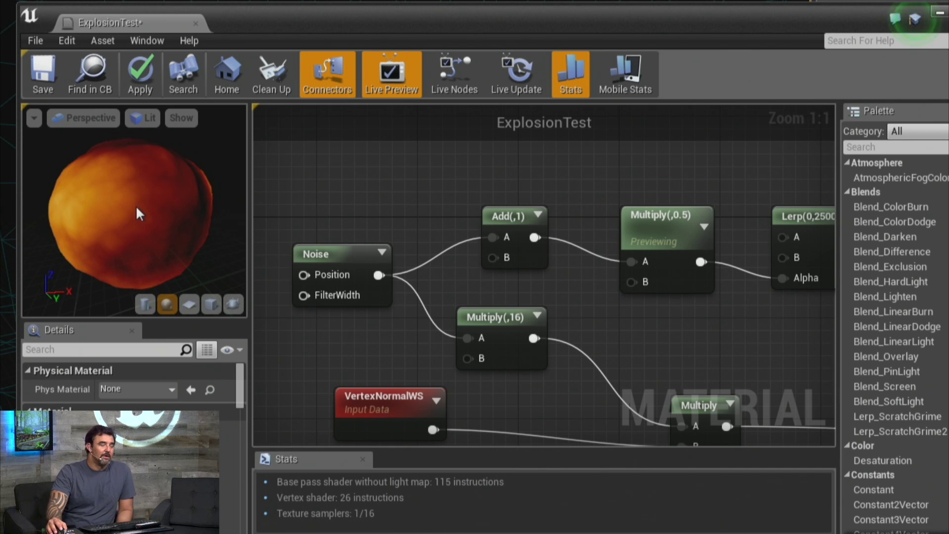
pyautogui.moveTo(135, 206)
pyautogui.mouseDown()
pyautogui.moveTo(114, 208)
pyautogui.moveTo(153, 218)
pyautogui.moveTo(127, 214)
pyautogui.mouseUp()
# - Set the Lerp node's Const B to 4000 and check the glow on the preview sphere
pyautogui.moveTo(789, 227); pyautogui.dragTo(447, 237, button='right')
pyautogui.click(475, 223)
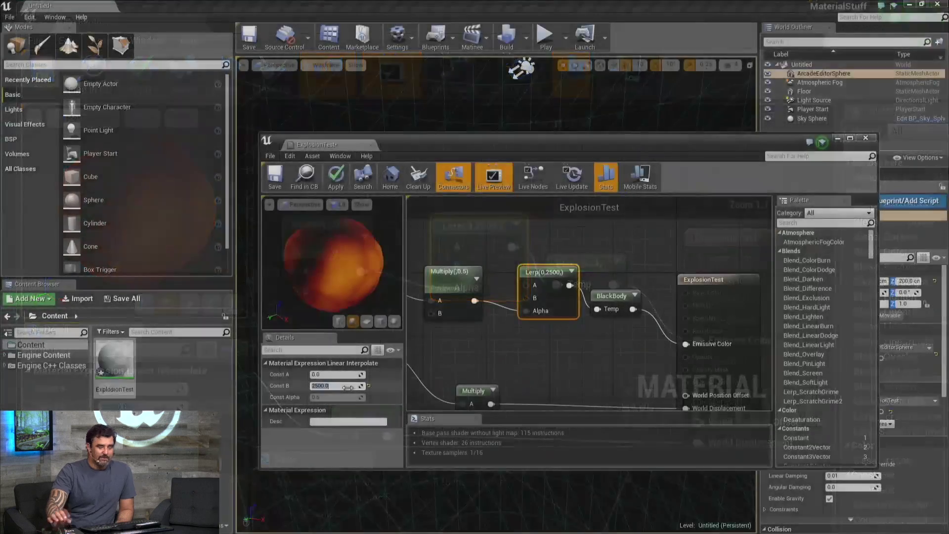
pyautogui.click(346, 386)
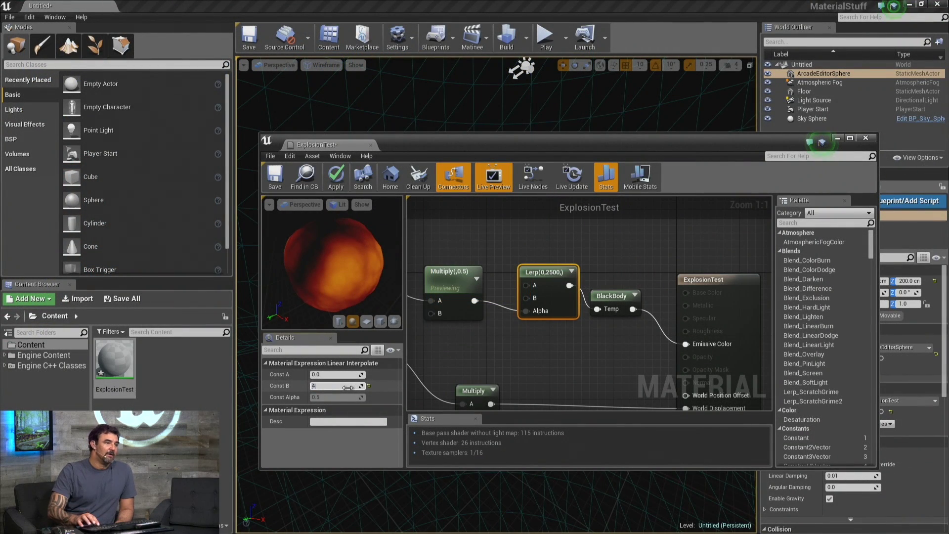
pyautogui.press('Return')
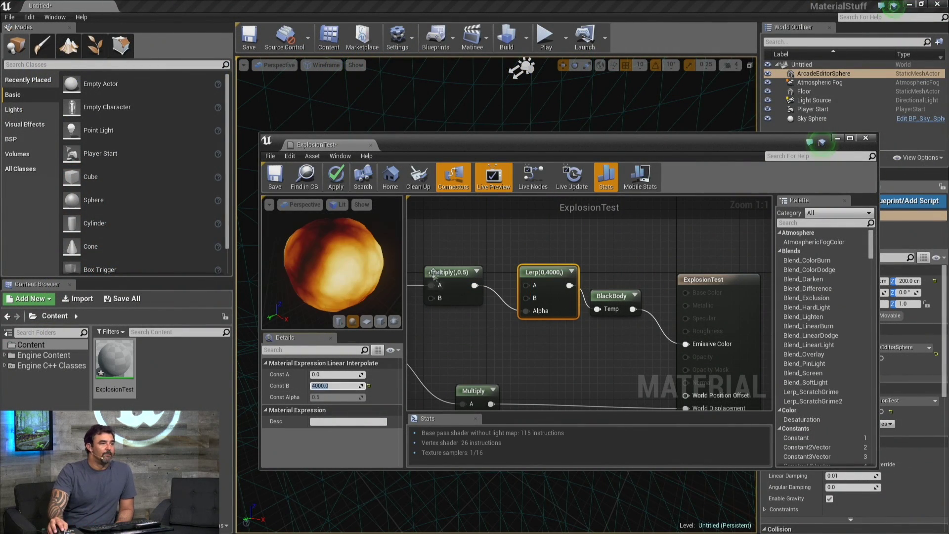
pyautogui.moveTo(350, 250); pyautogui.dragTo(391, 290)
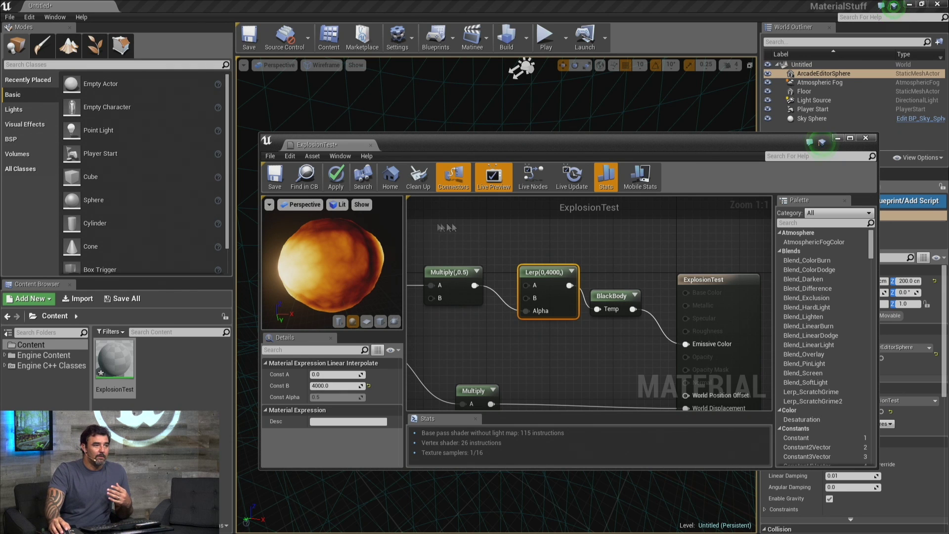
# - Add an Absolute World Position node ahead of the Noise node, leaving space between them
pyautogui.moveTo(435, 226); pyautogui.dragTo(739, 225, button='right')
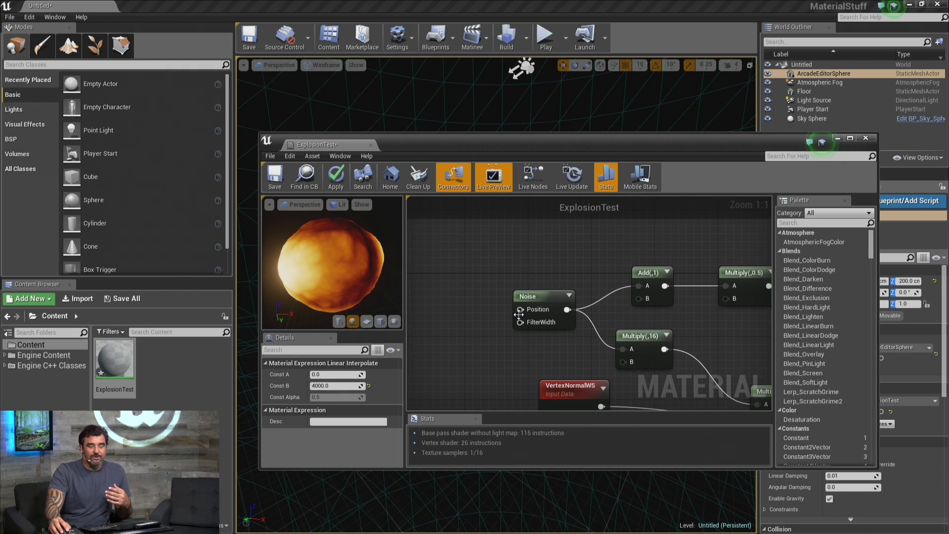
pyautogui.moveTo(519, 314); pyautogui.dragTo(626, 305, button='right')
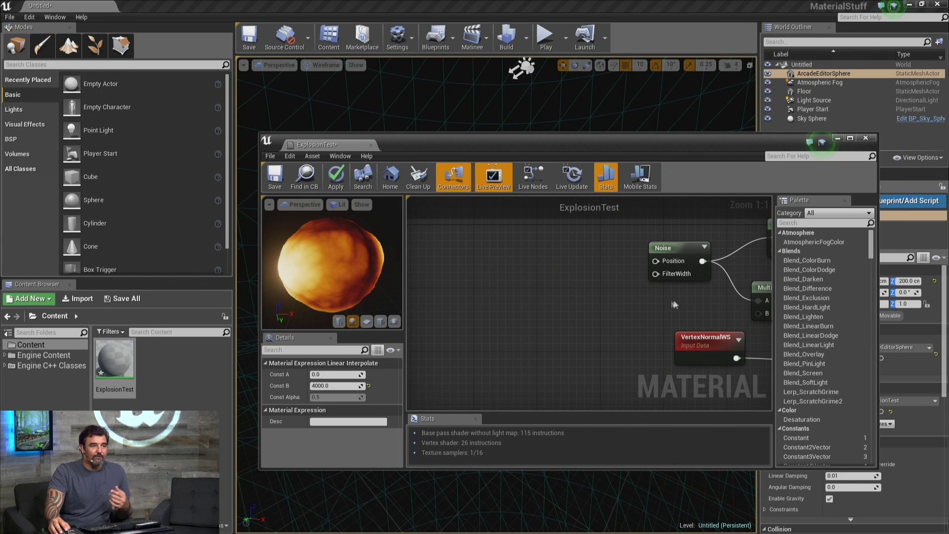
pyautogui.rightClick(511, 242)
pyautogui.write('wp')
pyautogui.press('BackSpace')
pyautogui.press('BackSpace')
pyautogui.write('world')
pyautogui.press('Return')
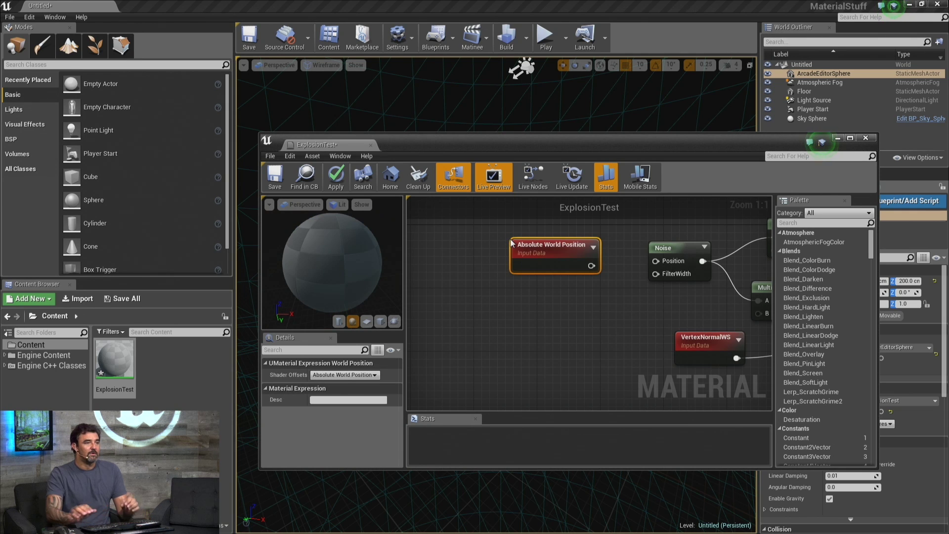
pyautogui.moveTo(528, 254); pyautogui.dragTo(476, 257)
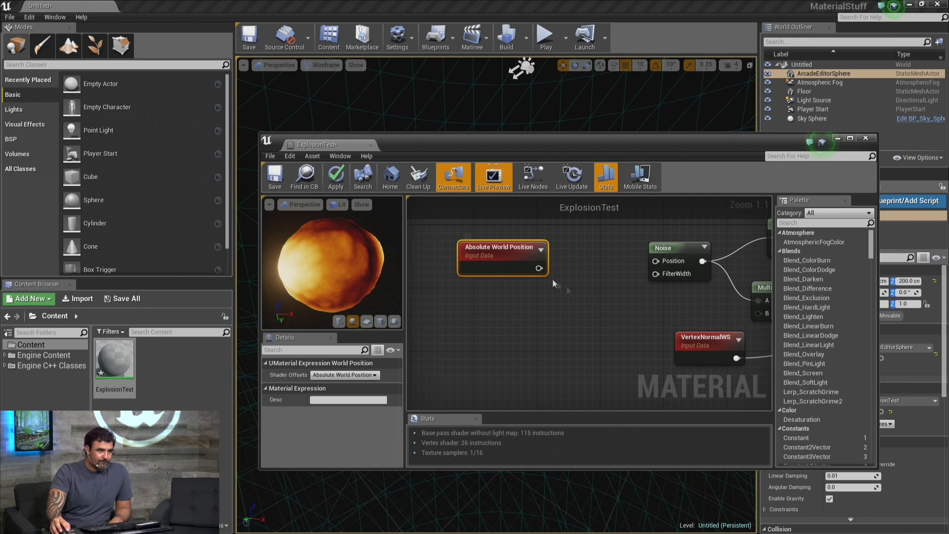
# - Add a Component Mask for the R and G channels fed by Absolute World Position
pyautogui.moveTo(534, 269)
pyautogui.mouseDown()
pyautogui.moveTo(494, 253)
pyautogui.moveTo(538, 252)
pyautogui.mouseUp()
pyautogui.write('mask')
pyautogui.press('Return')
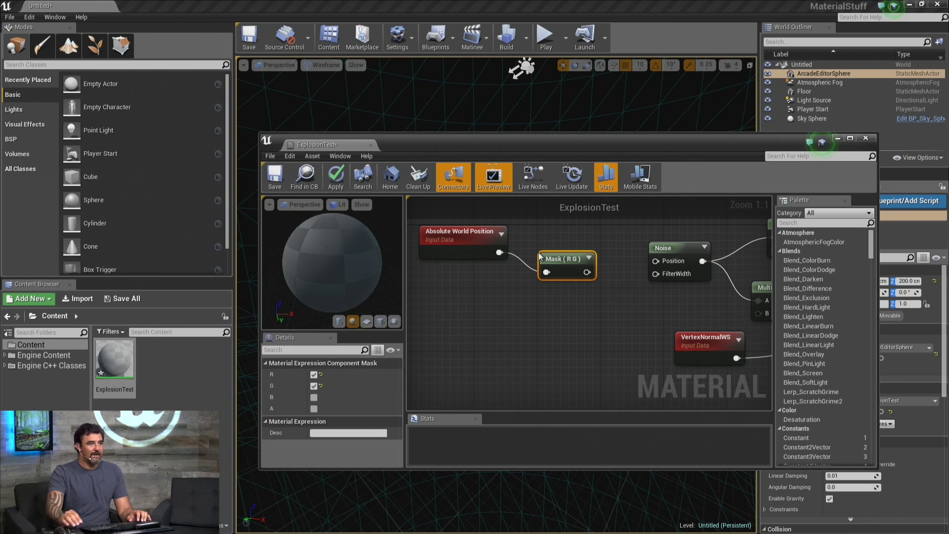
pyautogui.moveTo(555, 262); pyautogui.dragTo(546, 227)
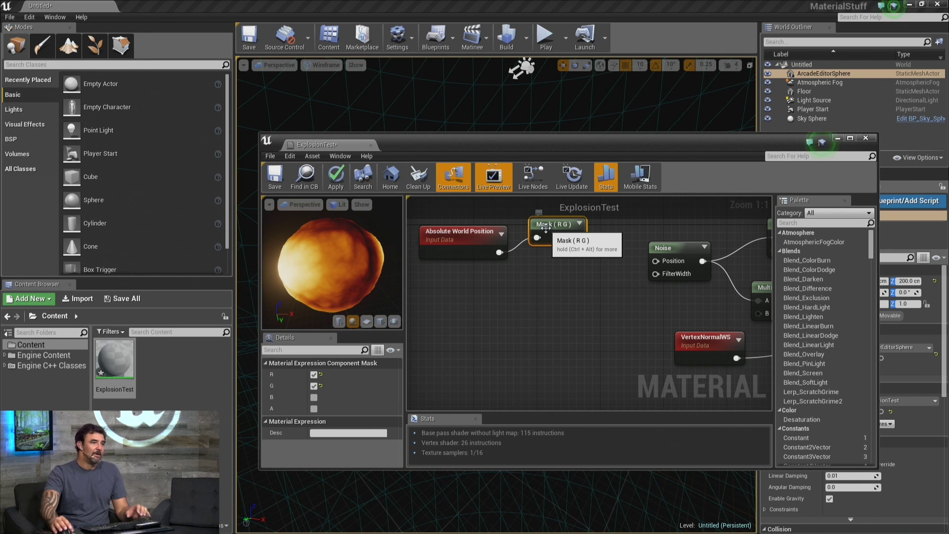
# - Branch a second Component Mask off Absolute World Position and enable only its B channel
pyautogui.moveTo(546, 227); pyautogui.dragTo(643, 309, button='right')
pyautogui.moveTo(593, 340); pyautogui.dragTo(630, 353)
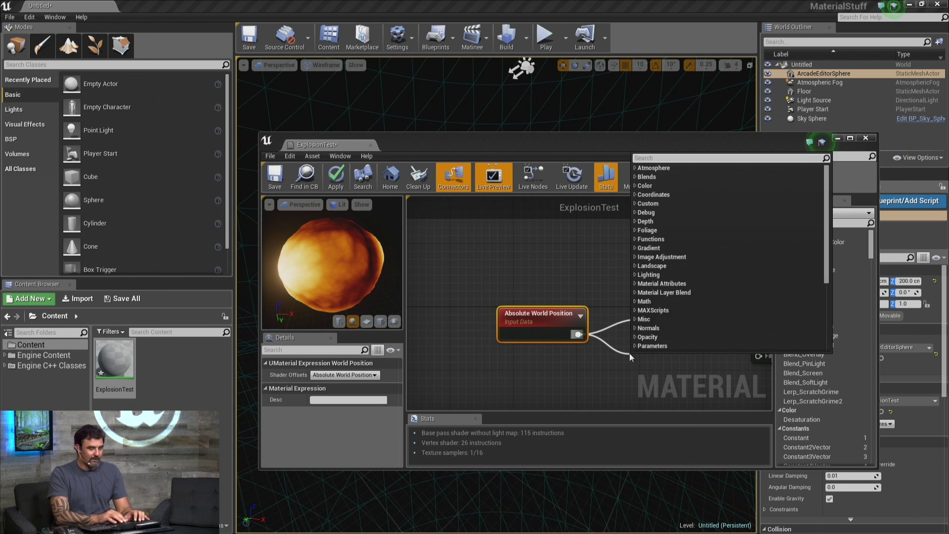
pyautogui.write('mask')
pyautogui.press('Return')
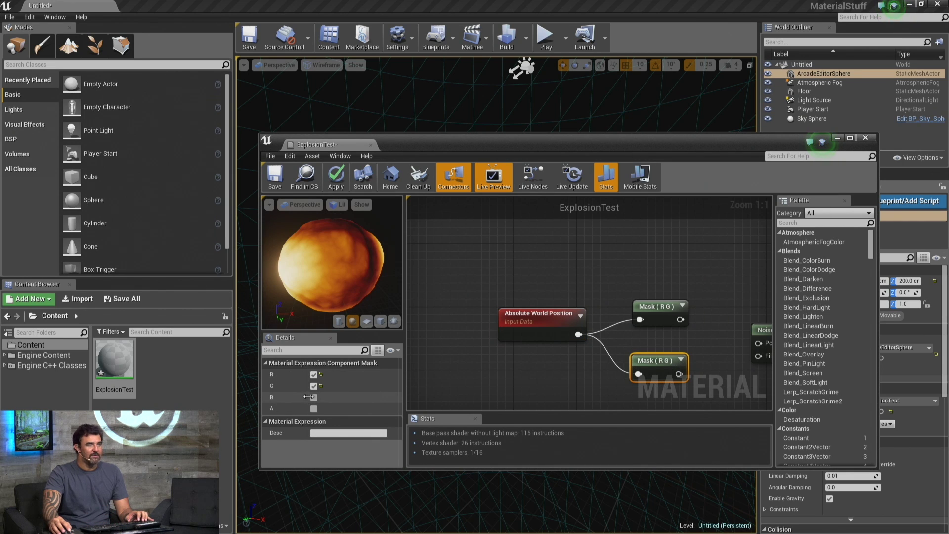
pyautogui.click(313, 397)
pyautogui.click(314, 374)
pyautogui.click(314, 386)
pyautogui.moveTo(532, 362); pyautogui.dragTo(460, 299, button='right')
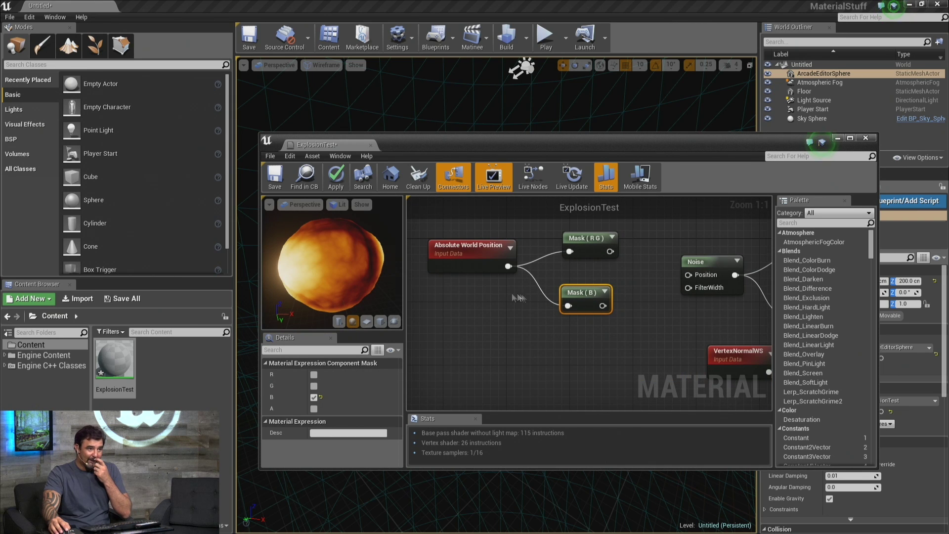
# - Shift the position and mask nodes away from Noise and add an Add node fed by Mask (B)
pyautogui.moveTo(580, 274); pyautogui.dragTo(552, 285, button='right')
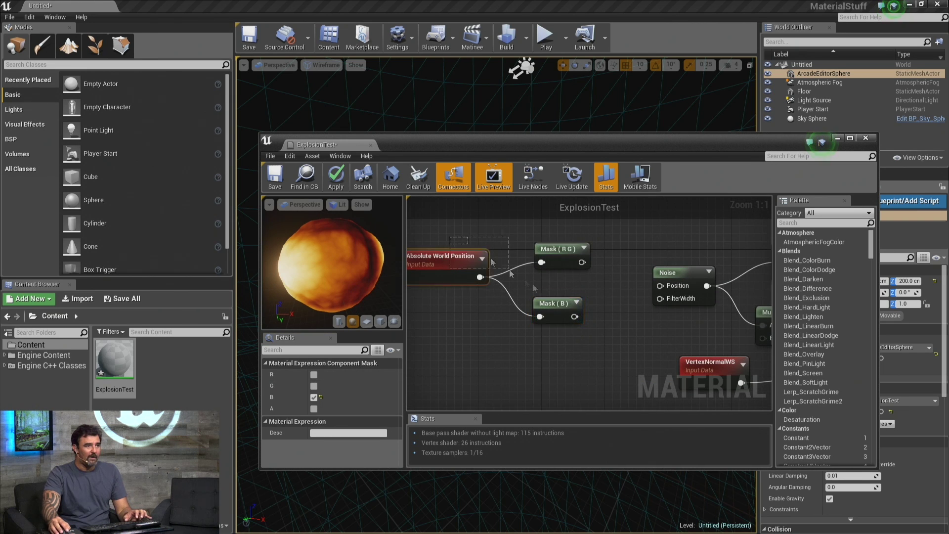
pyautogui.moveTo(598, 341); pyautogui.dragTo(519, 232)
pyautogui.moveTo(574, 320); pyautogui.dragTo(504, 307)
pyautogui.click(472, 305)
pyautogui.write('add')
pyautogui.press('Return')
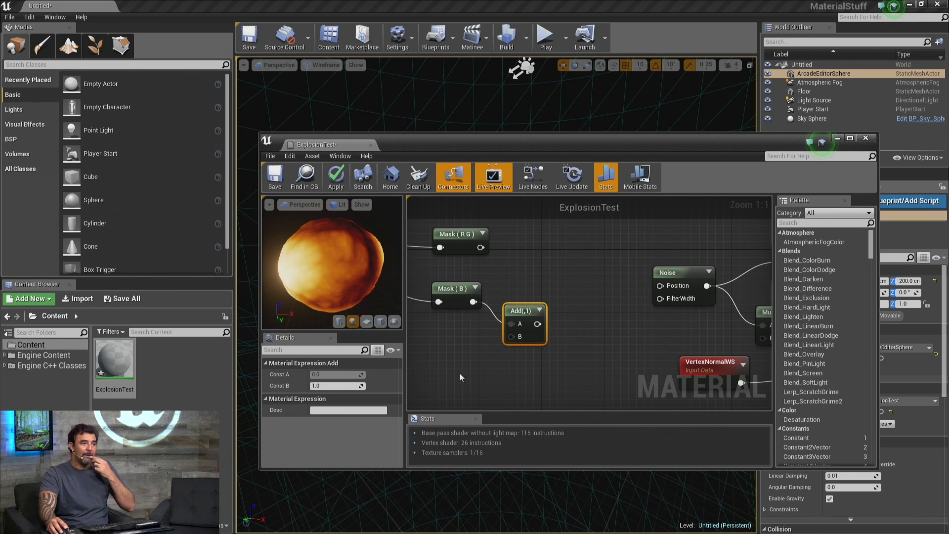
# - Add a Time node below Mask (B) and feed it into the A input of a new Multiply node
pyautogui.moveTo(420, 368); pyautogui.dragTo(495, 343, button='right')
pyautogui.rightClick(496, 343)
pyautogui.write('time')
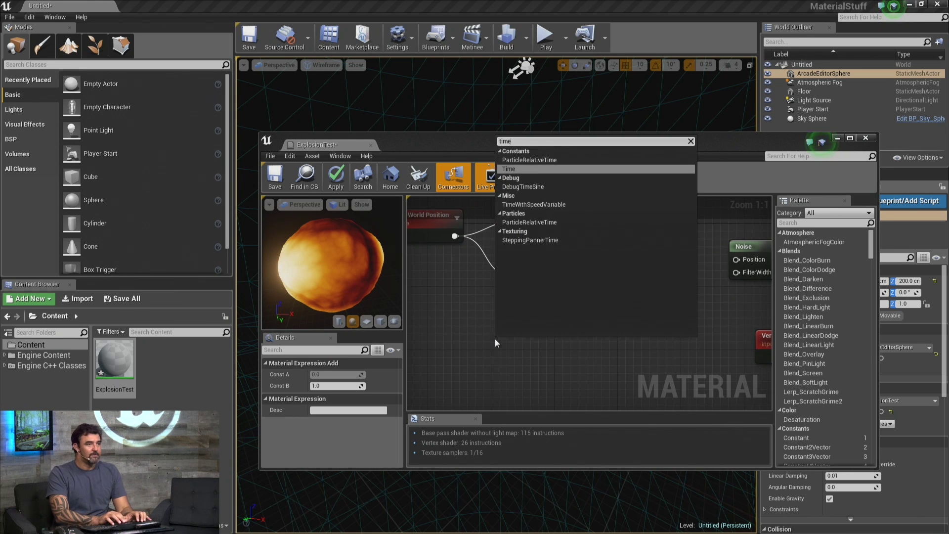
pyautogui.press('Return')
pyautogui.moveTo(536, 364); pyautogui.dragTo(566, 350)
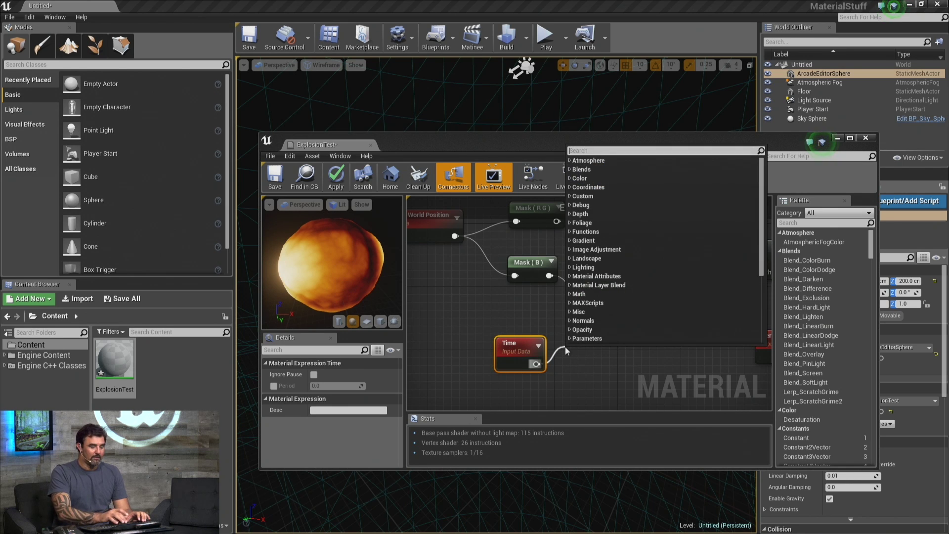
pyautogui.write('multiply')
pyautogui.press('Return')
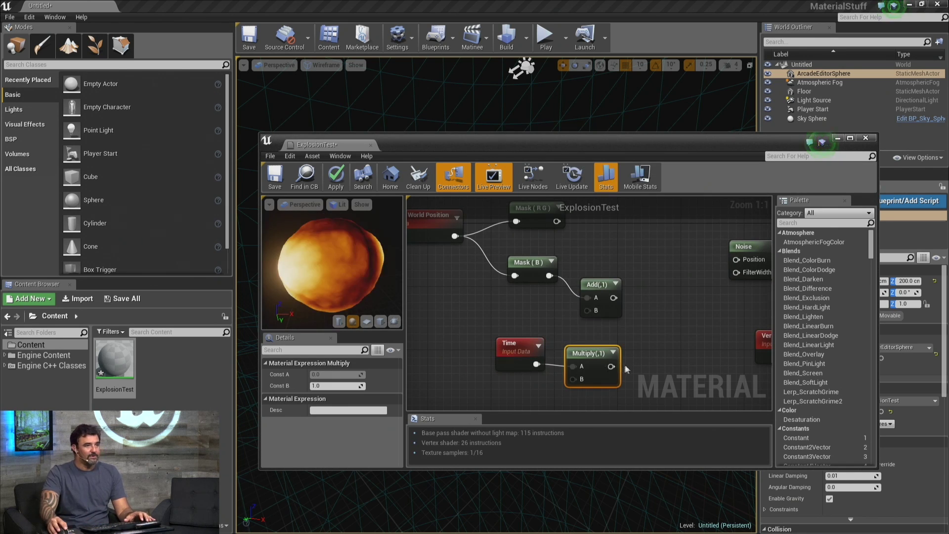
# - Connect the Time Multiply's output to the Add node's B input and rearrange the Time and Multiply nodes next to Add
pyautogui.moveTo(612, 366); pyautogui.dragTo(593, 306)
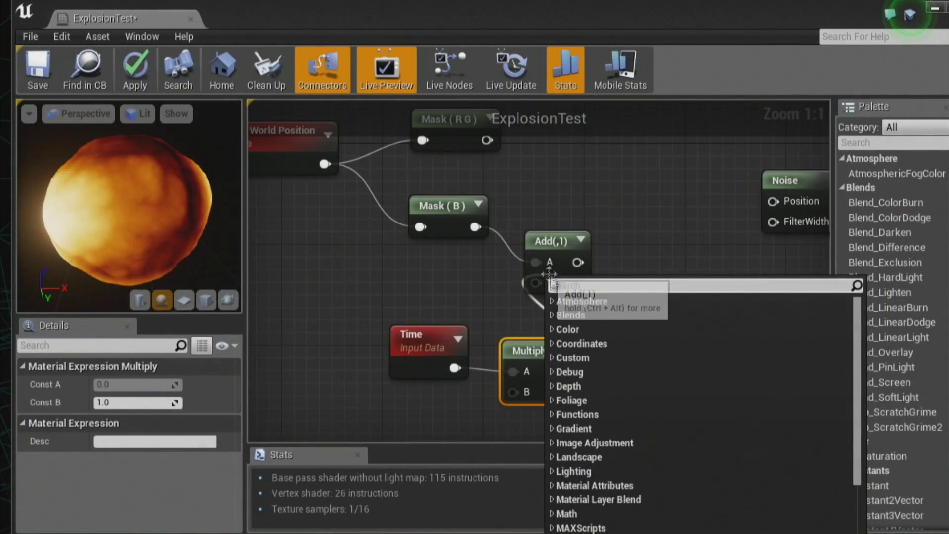
pyautogui.click(579, 303)
pyautogui.click(586, 312)
pyautogui.moveTo(538, 294); pyautogui.dragTo(572, 372)
pyautogui.moveTo(393, 296); pyautogui.dragTo(424, 316)
pyautogui.click(645, 329)
# - Add an AppendVector node combining Mask (R G) as A and Add as B, and connect it to the Noise node's Position
pyautogui.moveTo(539, 262); pyautogui.dragTo(464, 388, button='right')
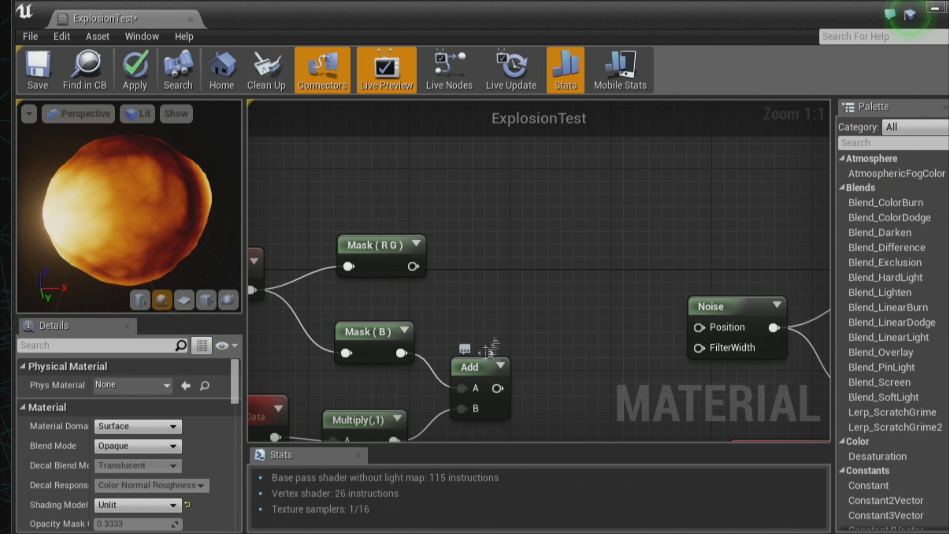
pyautogui.rightClick(547, 278)
pyautogui.write('app')
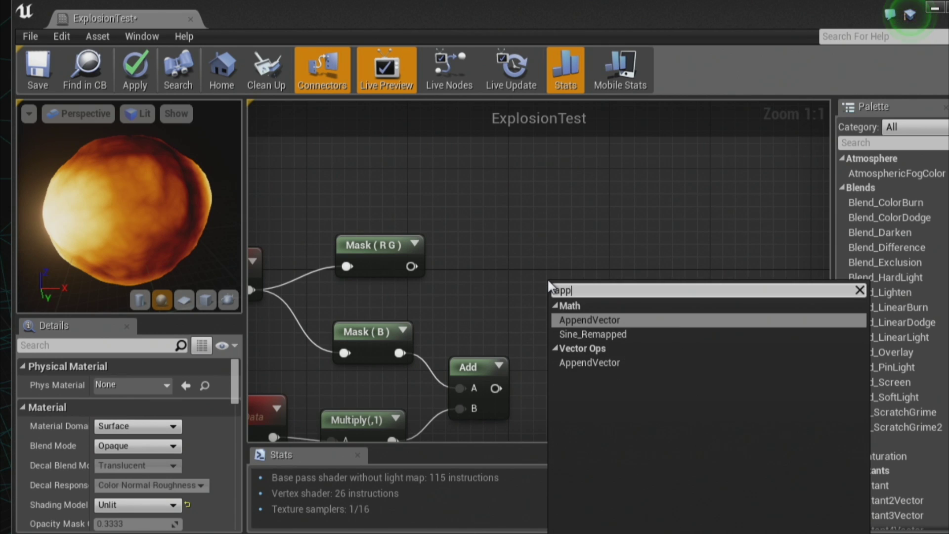
pyautogui.press('Return')
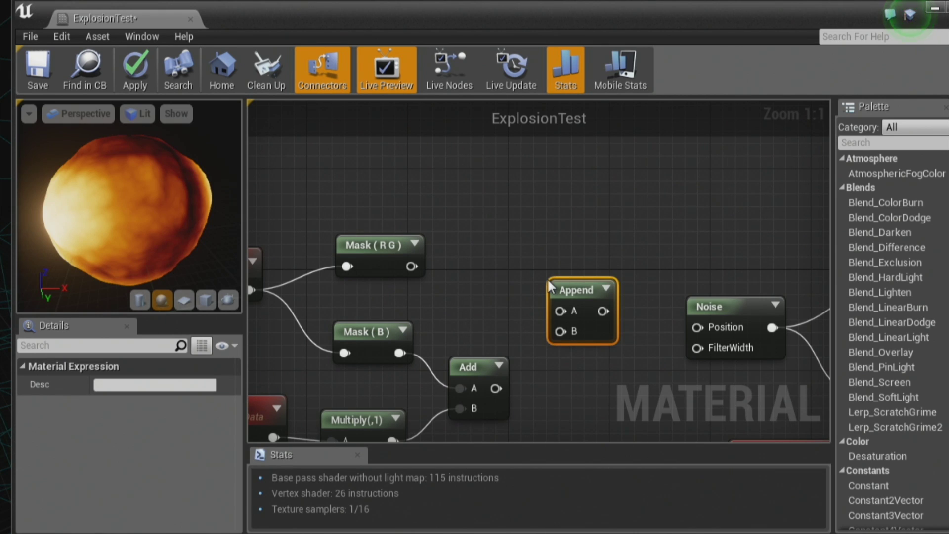
pyautogui.moveTo(411, 266); pyautogui.dragTo(566, 310)
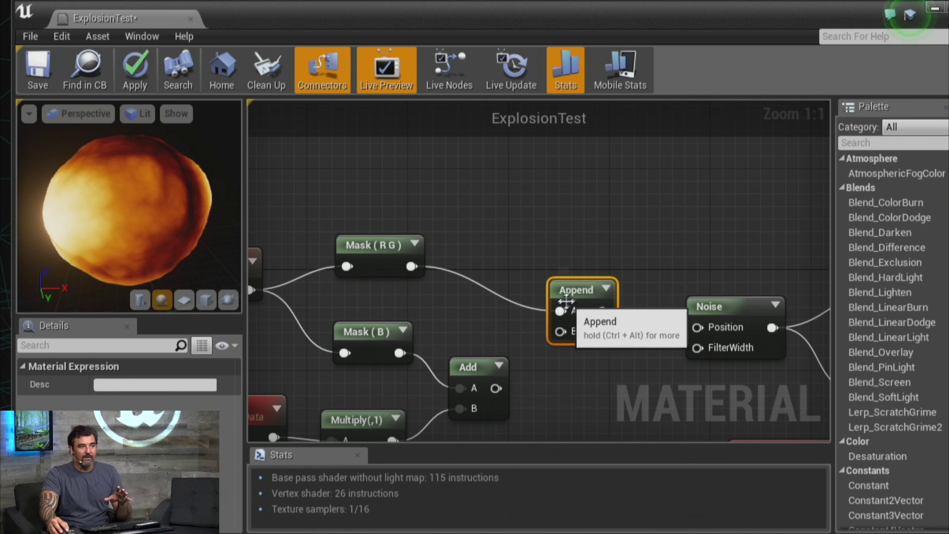
pyautogui.moveTo(496, 388); pyautogui.dragTo(560, 331)
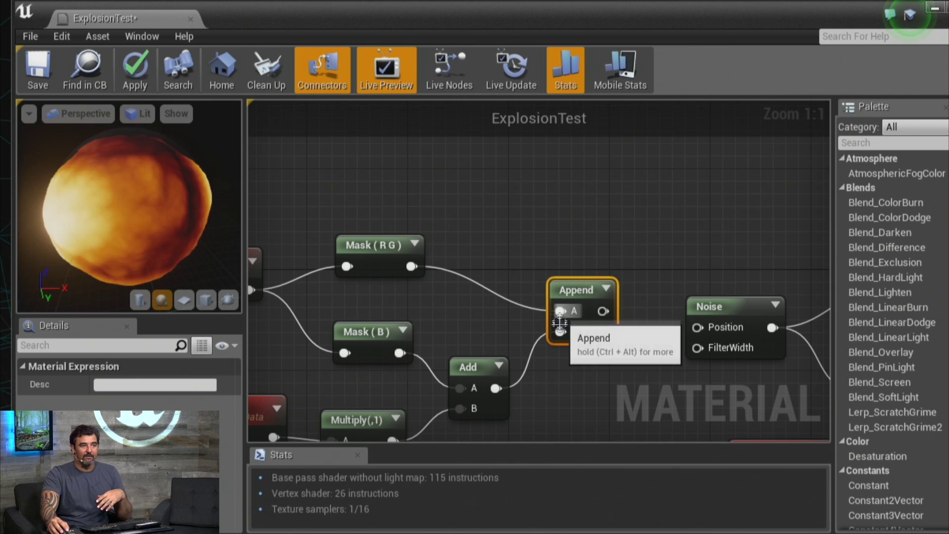
pyautogui.moveTo(611, 315); pyautogui.dragTo(719, 328)
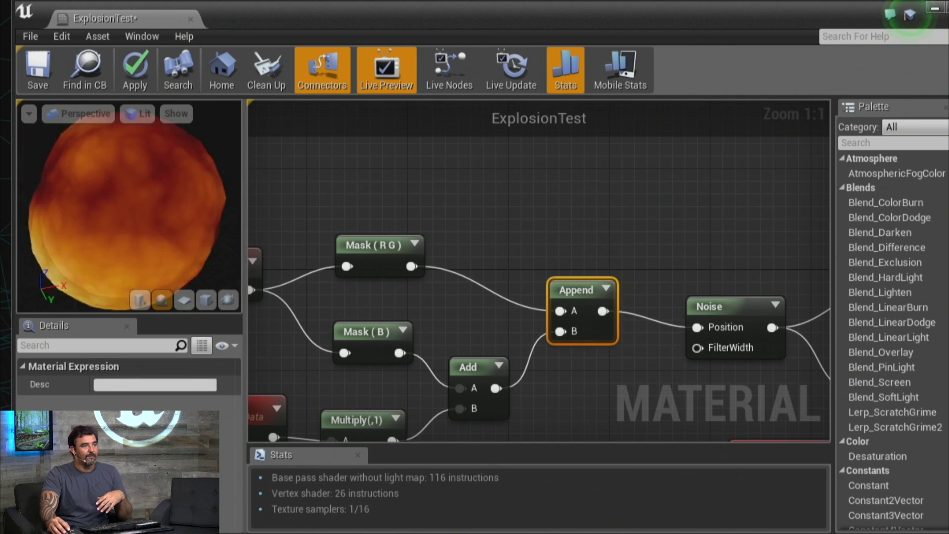
# - Set Const B of the Multiply node fed by Time to 24
pyautogui.moveTo(297, 435); pyautogui.dragTo(395, 263, button='right')
pyautogui.click(453, 257)
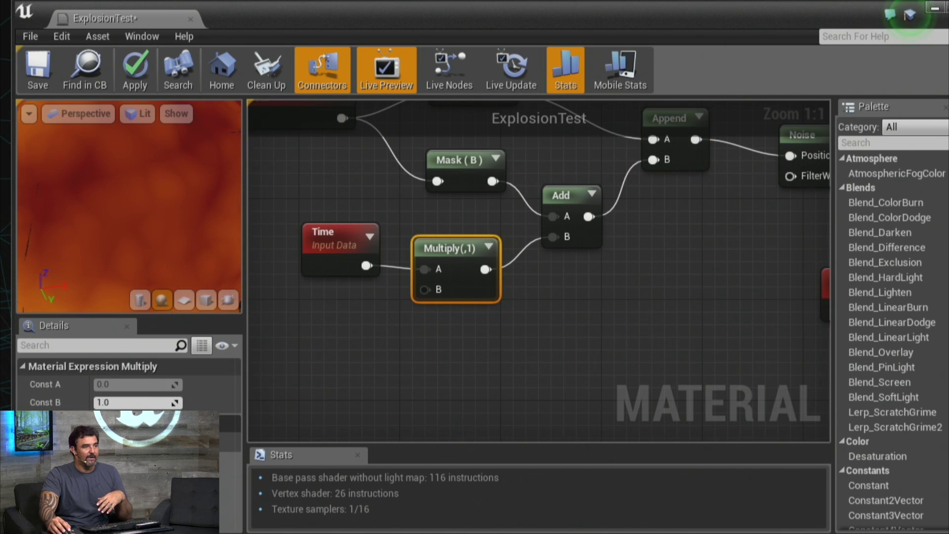
pyautogui.click(141, 403)
pyautogui.write('243')
pyautogui.press('Return')
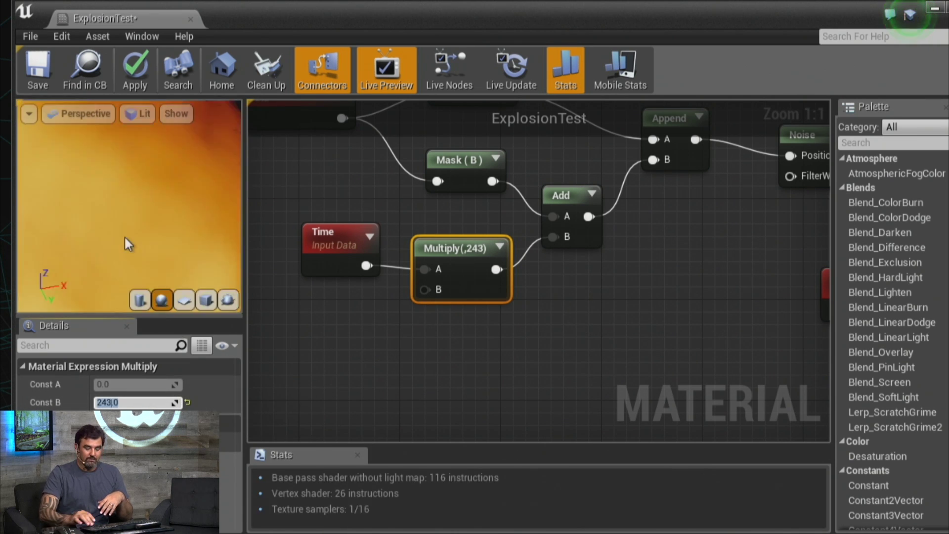
pyautogui.write('24')
pyautogui.press('Return')
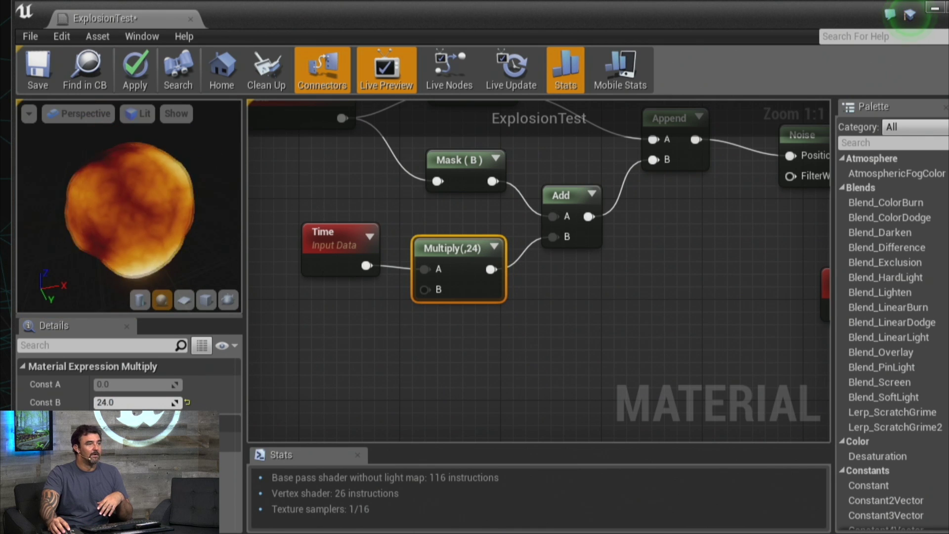
# - Show the level viewport in Lit mode and apply the material changes to the sphere in the world
pyautogui.moveTo(122, 225); pyautogui.dragTo(102, 225)
pyautogui.moveTo(122, 225); pyautogui.dragTo(122, 185, button='right')
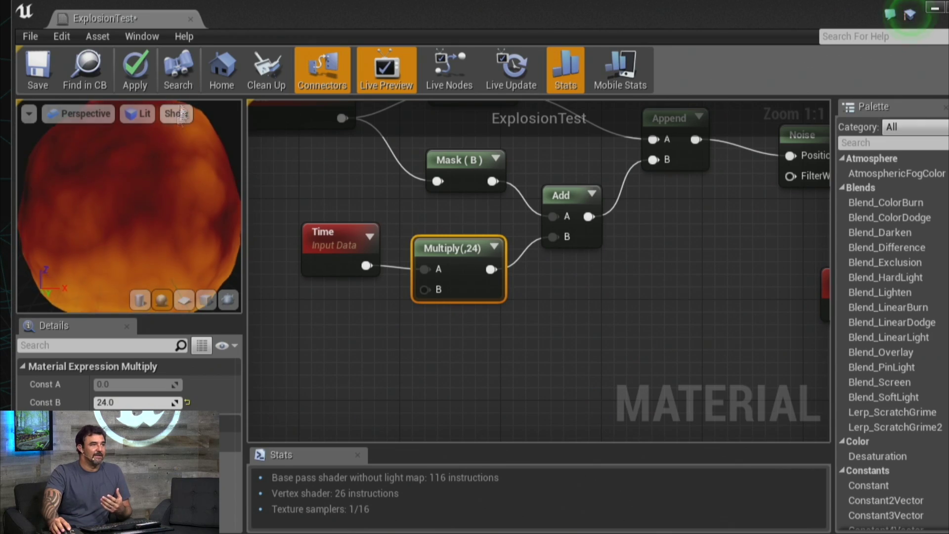
pyautogui.click(138, 113)
pyautogui.press('Escape')
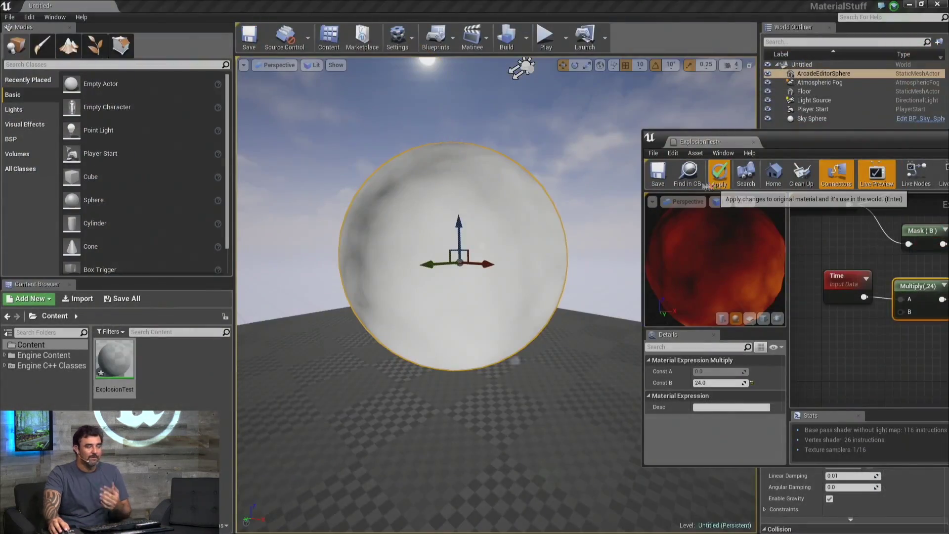
pyautogui.click(712, 188)
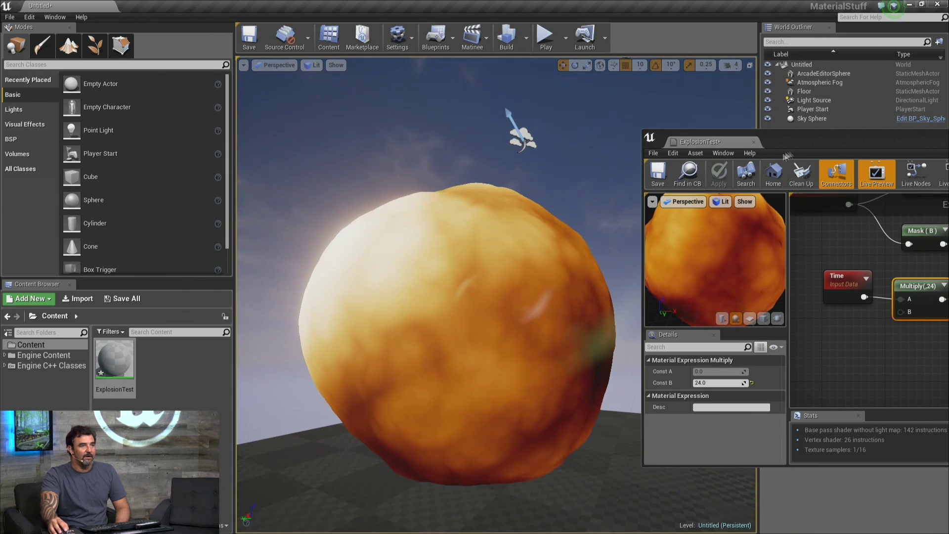
# - Set Const B of the Time Multiply to 100 and apply the material to view the faster motion on the sphere
pyautogui.moveTo(717, 142); pyautogui.dragTo(667, 126)
pyautogui.click(798, 270)
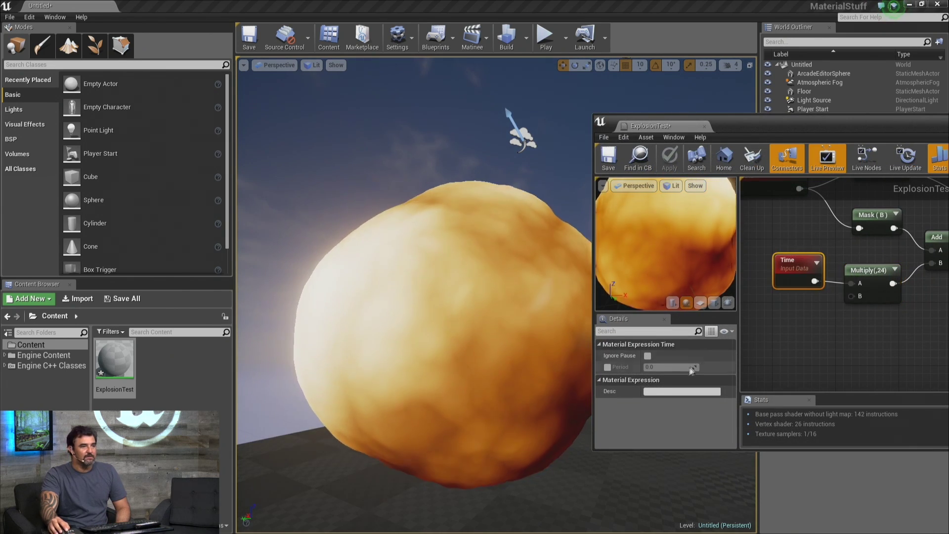
pyautogui.click(871, 288)
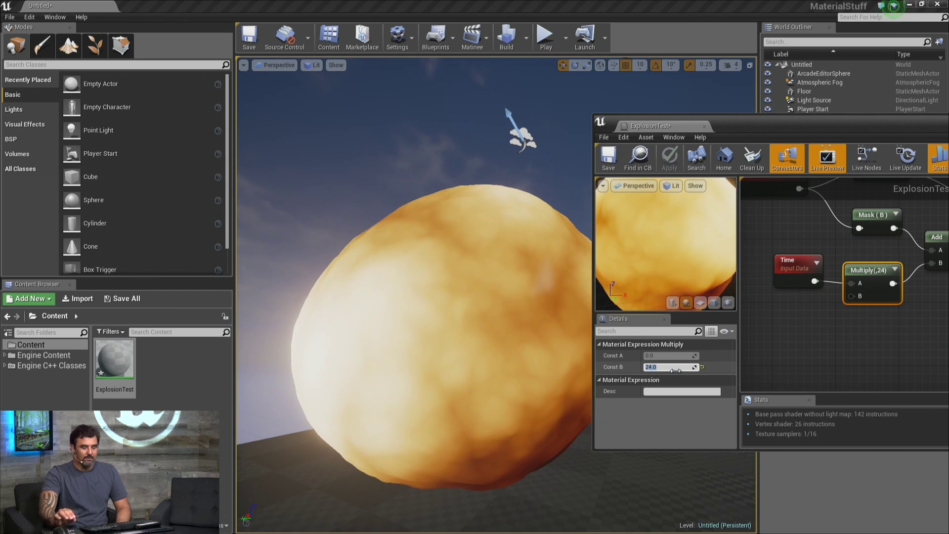
pyautogui.press('Return')
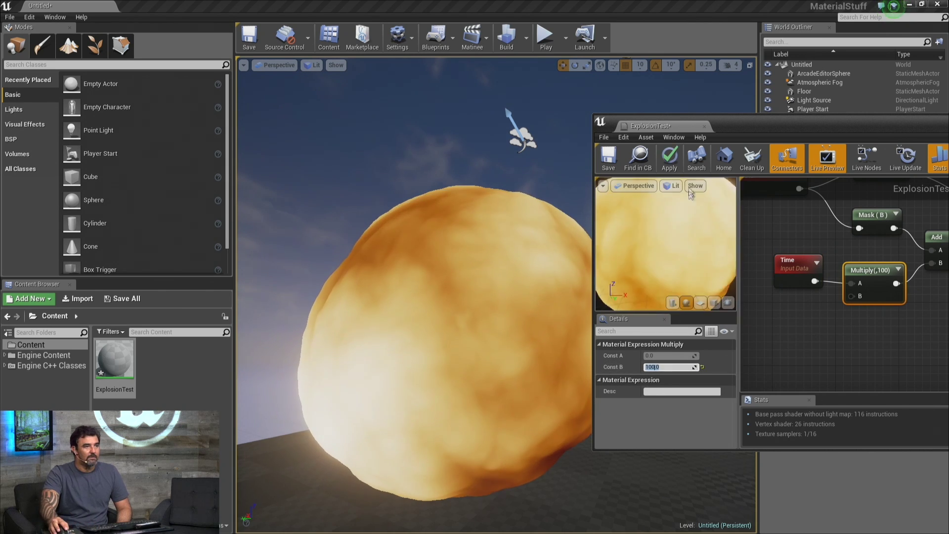
pyautogui.click(669, 158)
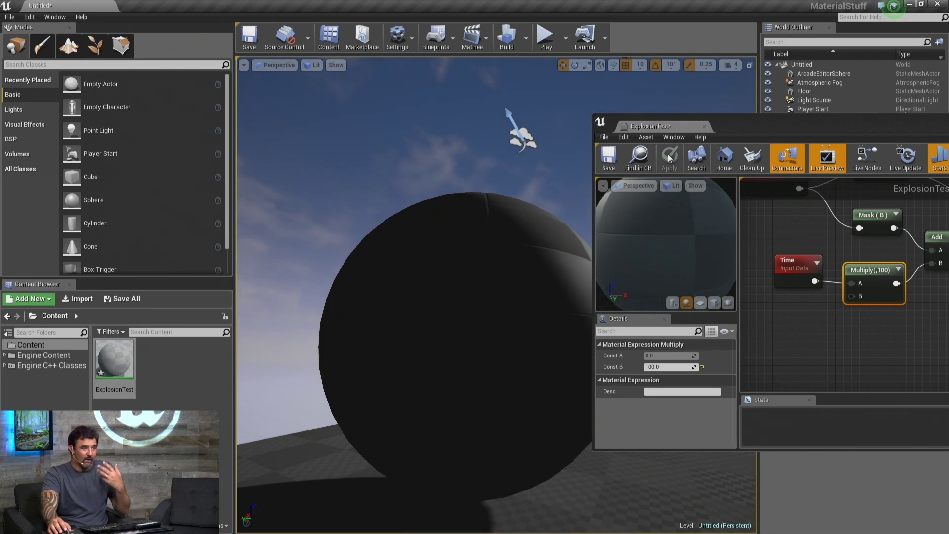
pyautogui.moveTo(526, 210); pyautogui.dragTo(501, 207, button='right')
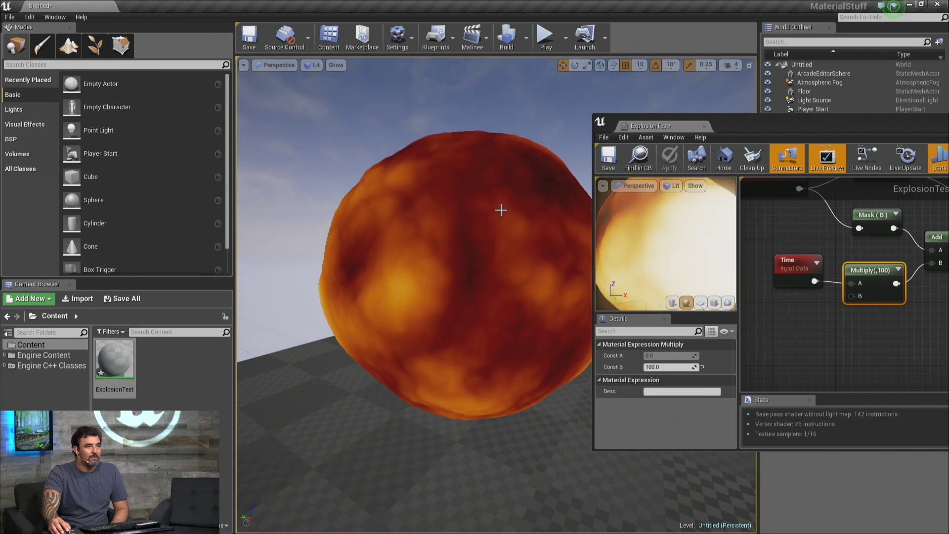
pyautogui.scroll(3, 500, 209)
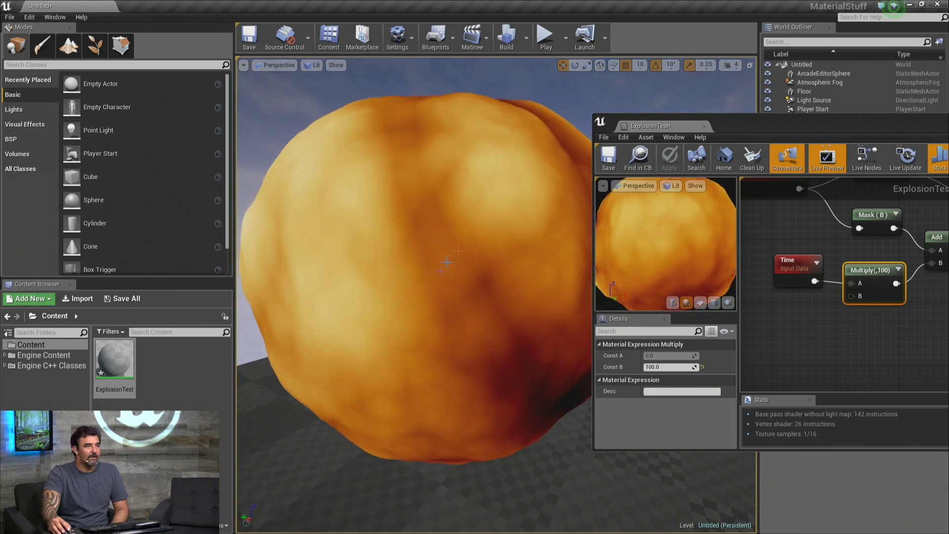
# - Set Const B of the displacement Multiply between Noise and the VertexNormalWS Multiply to 24, and apply the material
pyautogui.moveTo(781, 133); pyautogui.dragTo(606, 89)
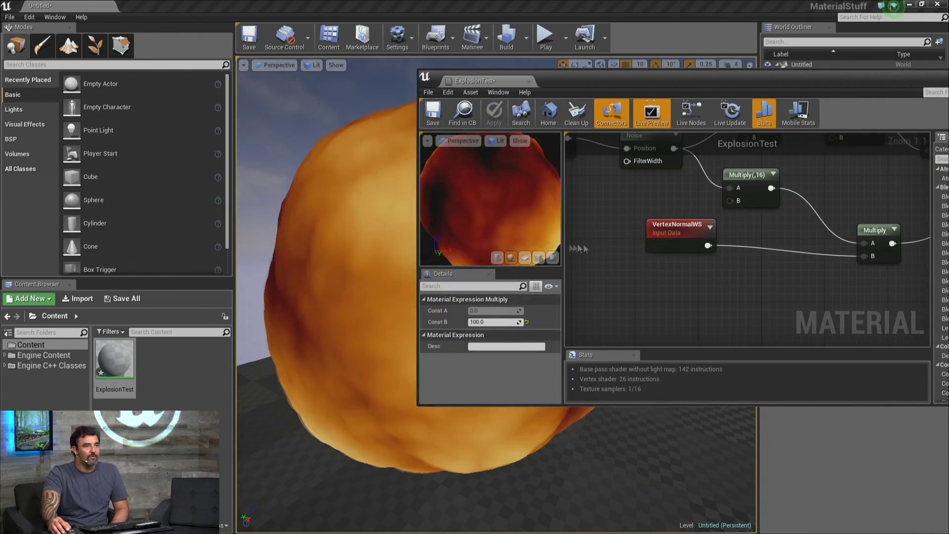
pyautogui.moveTo(779, 271); pyautogui.dragTo(772, 305, button='right')
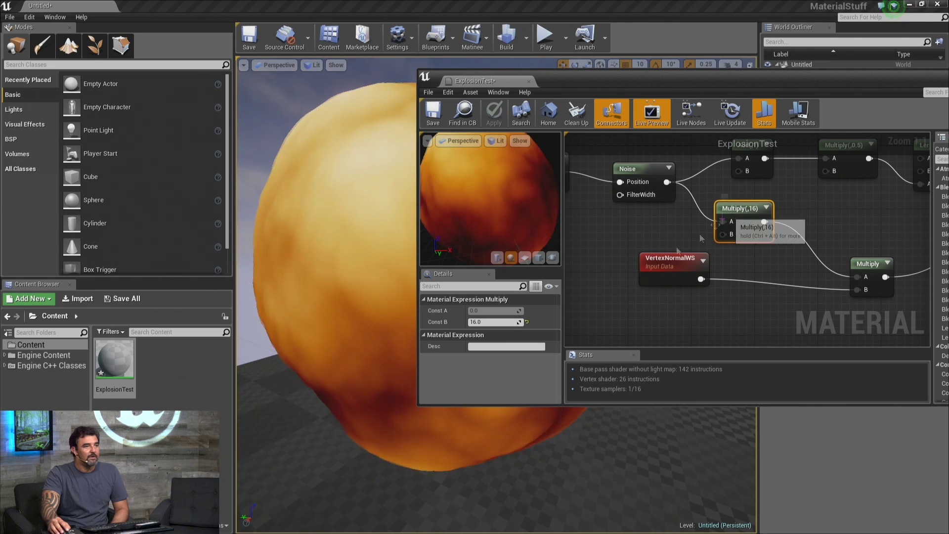
pyautogui.write('24')
pyautogui.press('Return')
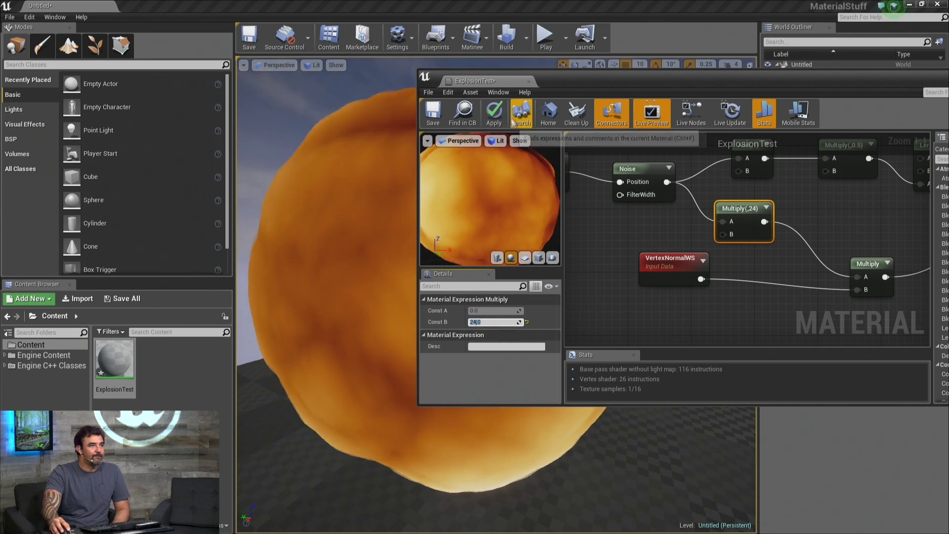
pyautogui.moveTo(544, 84); pyautogui.dragTo(744, 96)
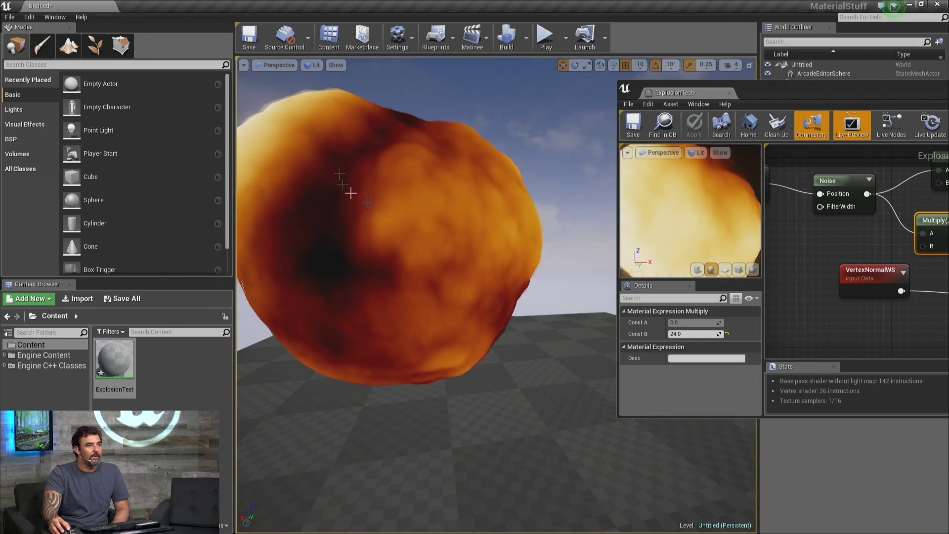
# - Select the sphere in the level and move it along the Y axis while viewing it from farther away
pyautogui.moveTo(477, 265)
pyautogui.mouseDown(button='right')
pyautogui.moveTo(347, 267)
pyautogui.moveTo(483, 247)
pyautogui.mouseUp(button='right')
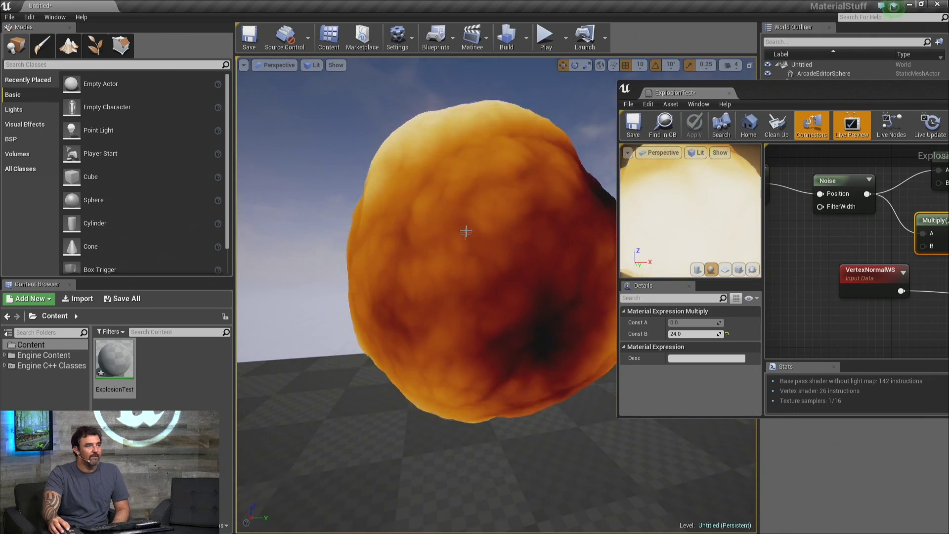
pyautogui.click(466, 230)
pyautogui.scroll(-5, 466, 230)
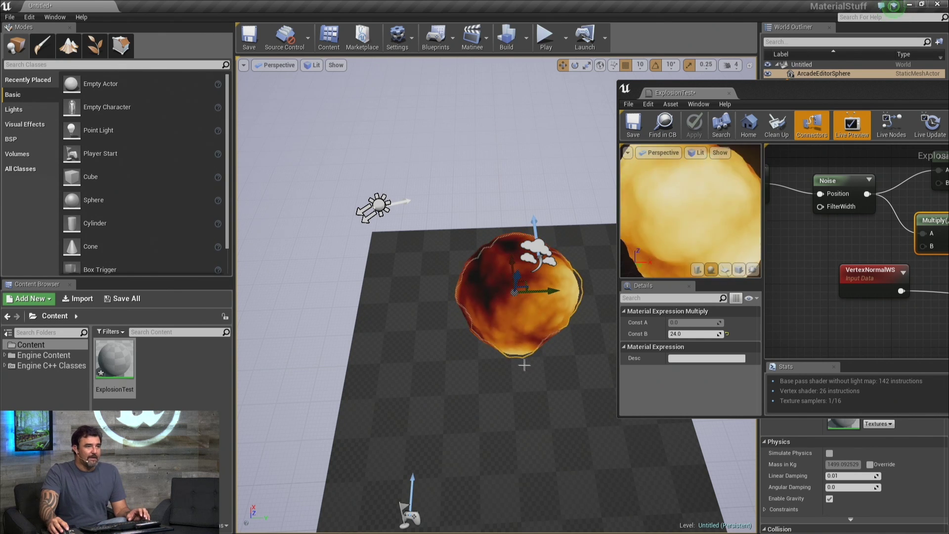
pyautogui.keyDown('alt'); pyautogui.moveTo(546, 360); pyautogui.dragTo(638, 354); pyautogui.keyUp('alt')
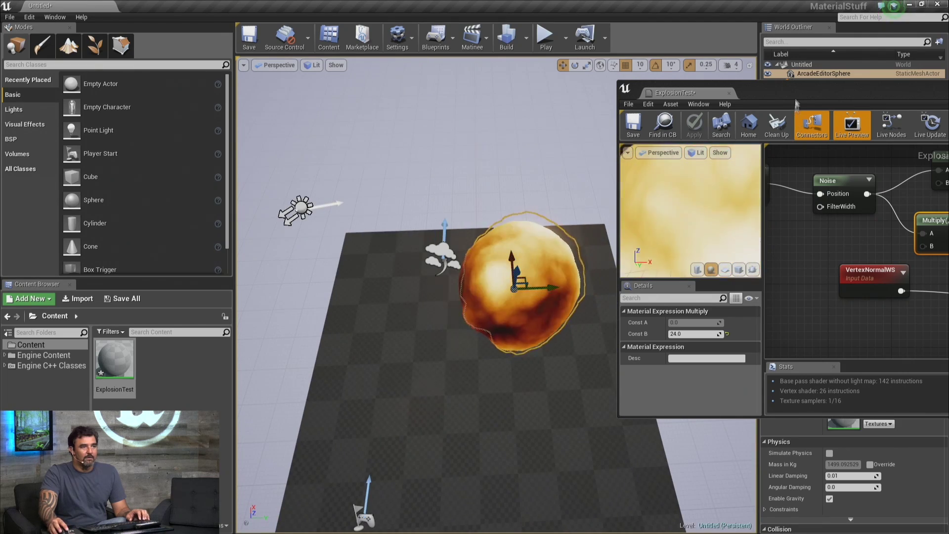
# - Move the Absolute World Position node farther away from the two Component Masks to make room
pyautogui.moveTo(783, 103); pyautogui.dragTo(746, 98)
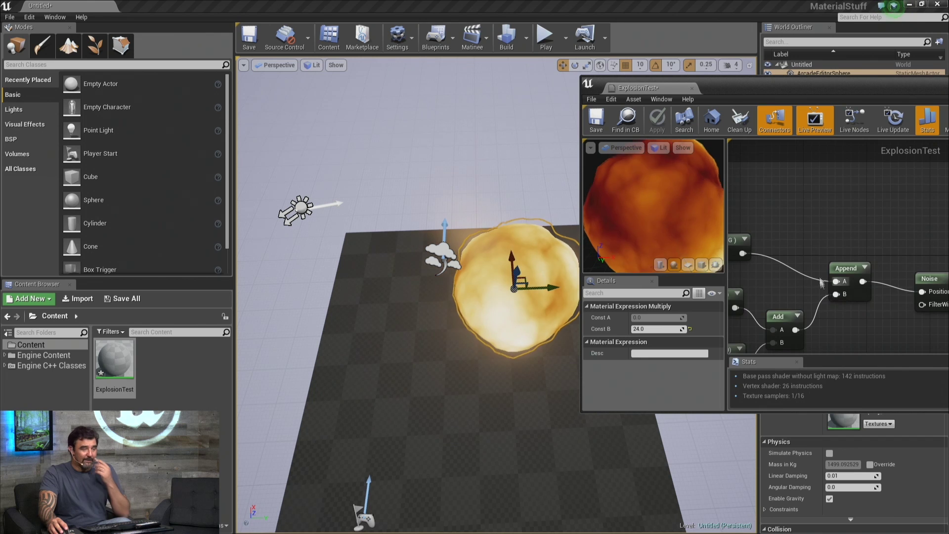
pyautogui.moveTo(771, 277); pyautogui.dragTo(905, 295, button='right')
pyautogui.moveTo(946, 248); pyautogui.dragTo(825, 237)
# - Add an ActorPositionWS node beneath the Absolute World Position node
pyautogui.rightClick(743, 275)
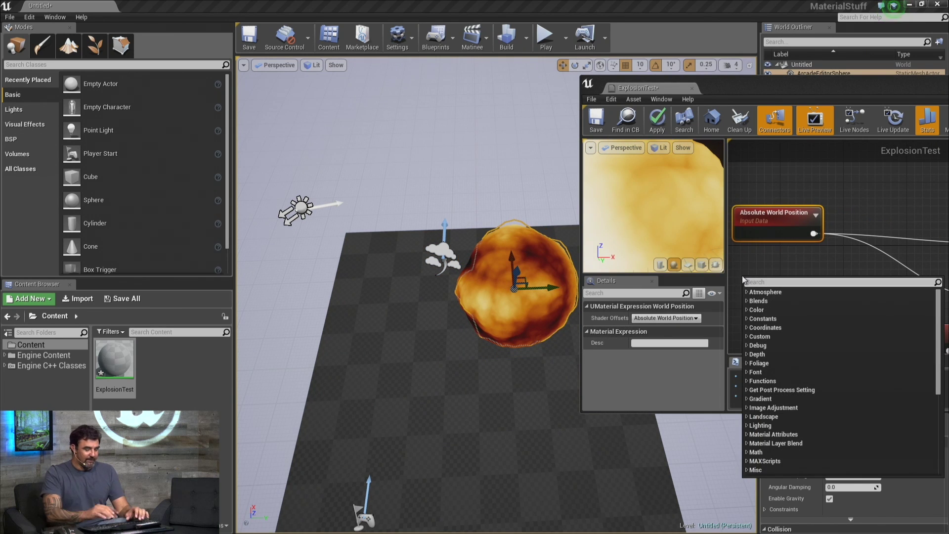
pyautogui.write('actor')
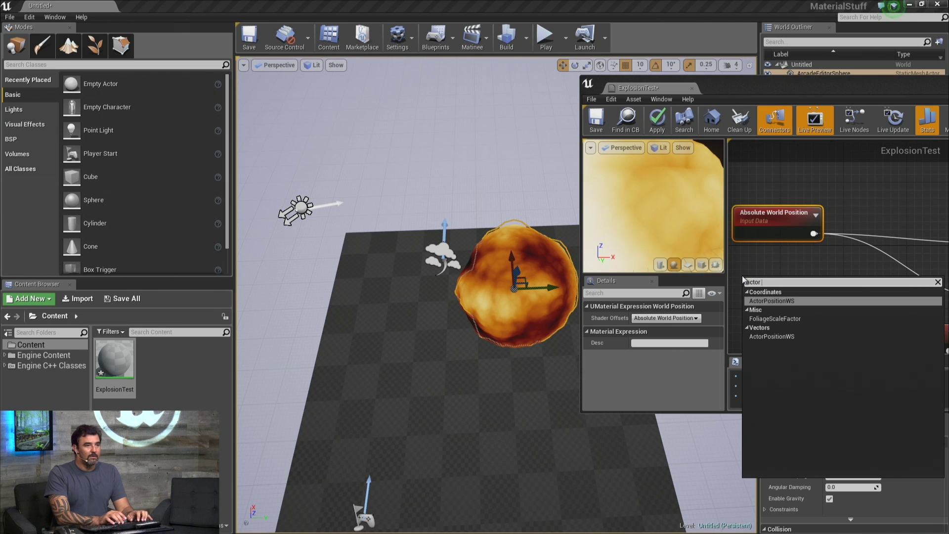
pyautogui.press('BackSpace')
pyautogui.press('BackSpace')
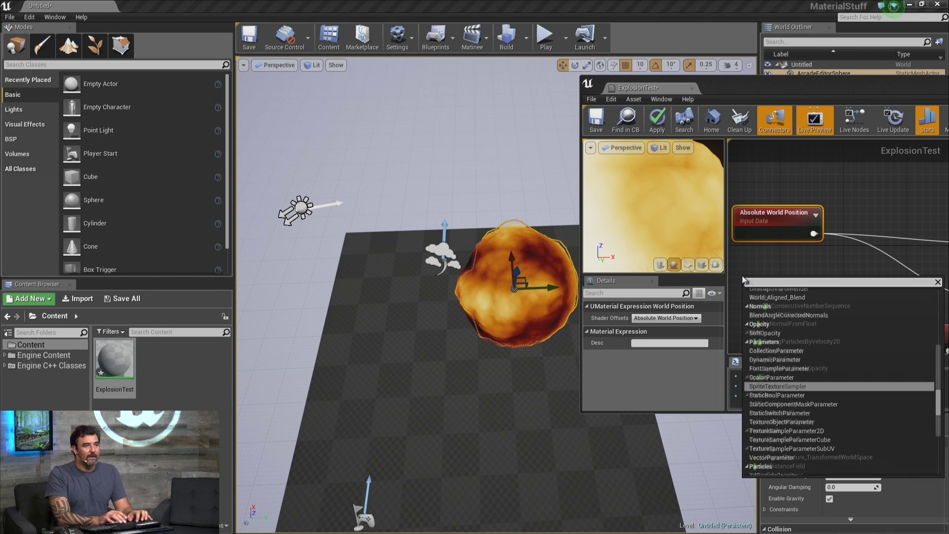
pyautogui.write('or')
pyautogui.press('Down')
pyautogui.press('Down')
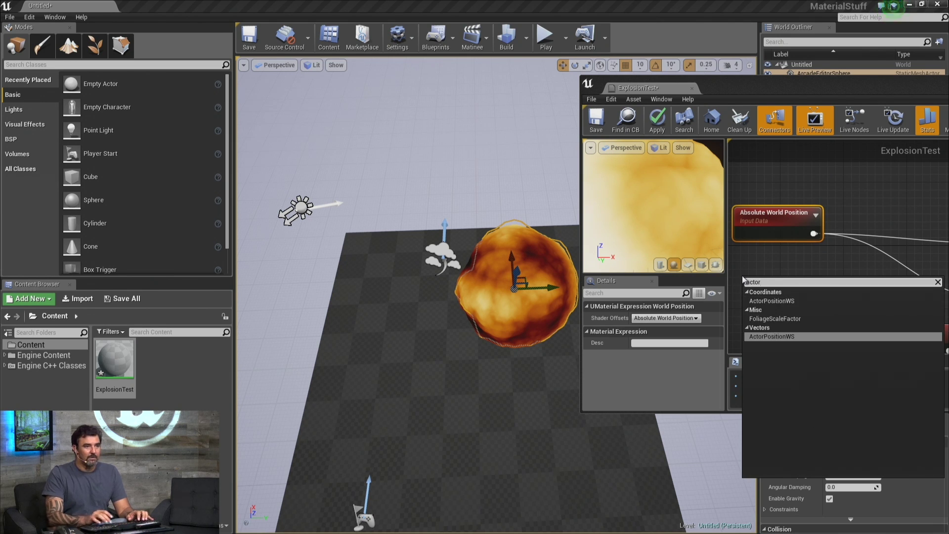
pyautogui.press('Return')
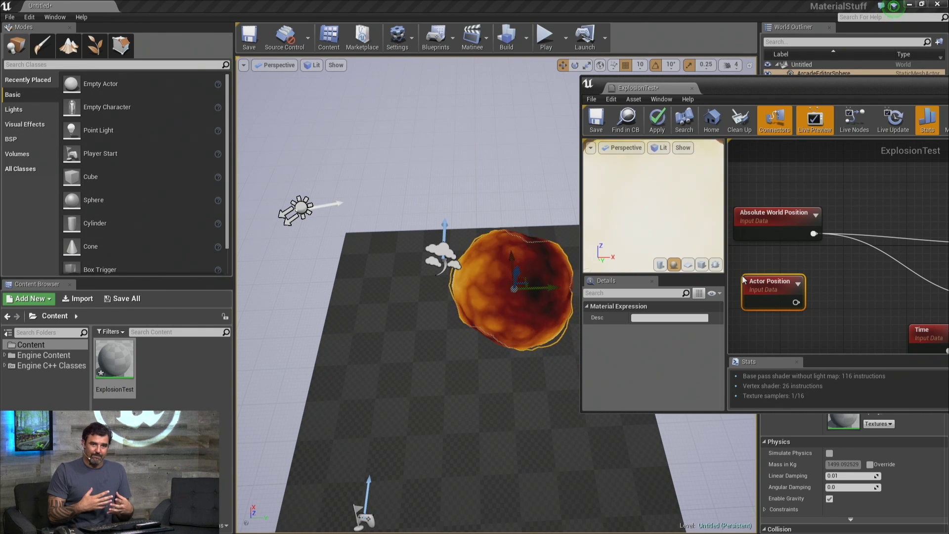
# - Add a Subtract node that subtracts Actor Position (B) from Absolute World Position (A)
pyautogui.moveTo(814, 236); pyautogui.dragTo(838, 249)
pyautogui.write('-')
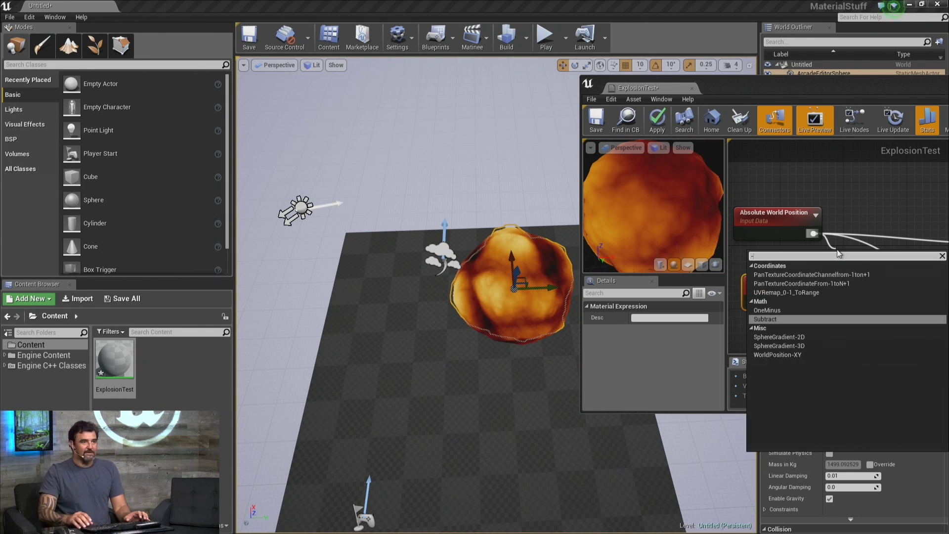
pyautogui.press('Return')
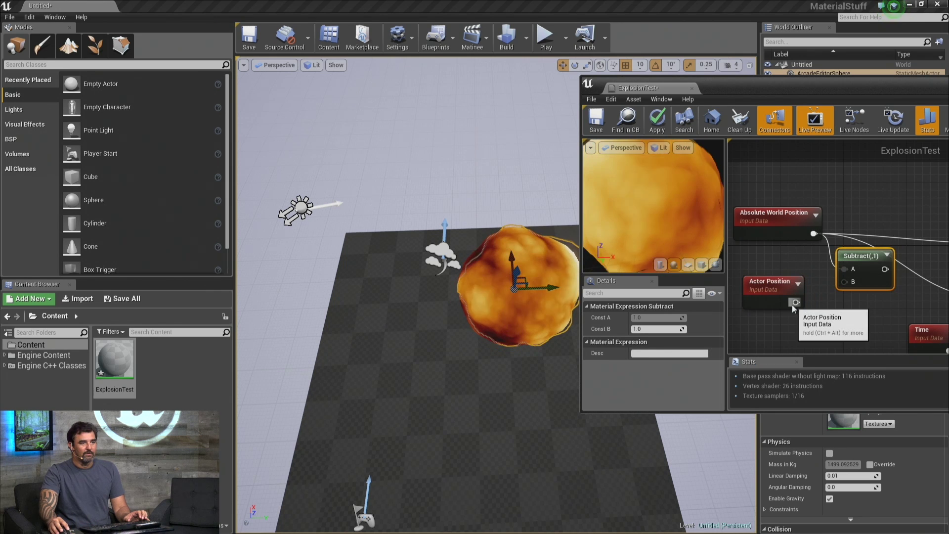
pyautogui.moveTo(771, 283); pyautogui.dragTo(845, 282)
pyautogui.moveTo(890, 297); pyautogui.dragTo(816, 282, button='right')
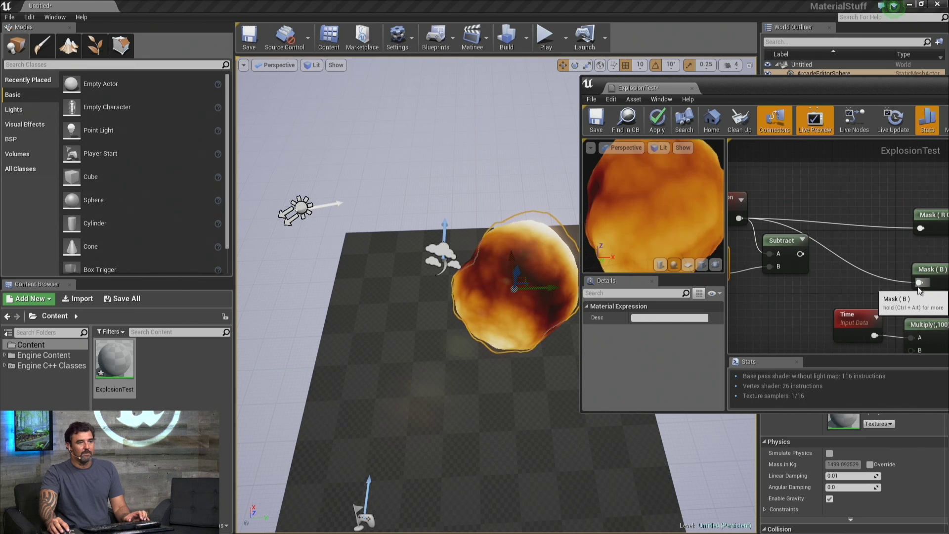
# - Feed the Subtract result into both the R G and B Component Masks in place of Absolute World Position, and apply the material
pyautogui.moveTo(920, 291); pyautogui.dragTo(896, 290)
pyautogui.moveTo(806, 258); pyautogui.dragTo(801, 254)
pyautogui.moveTo(923, 228); pyautogui.dragTo(921, 228)
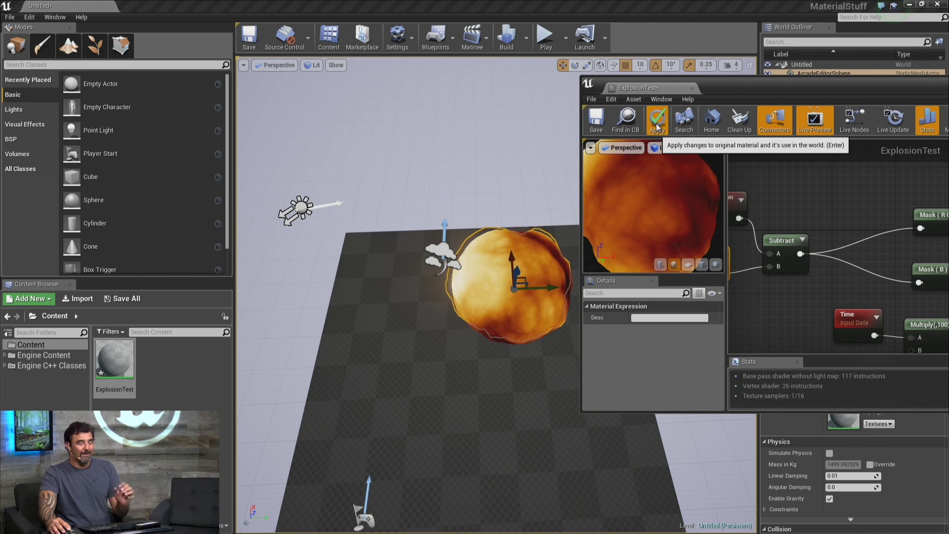
pyautogui.click(657, 128)
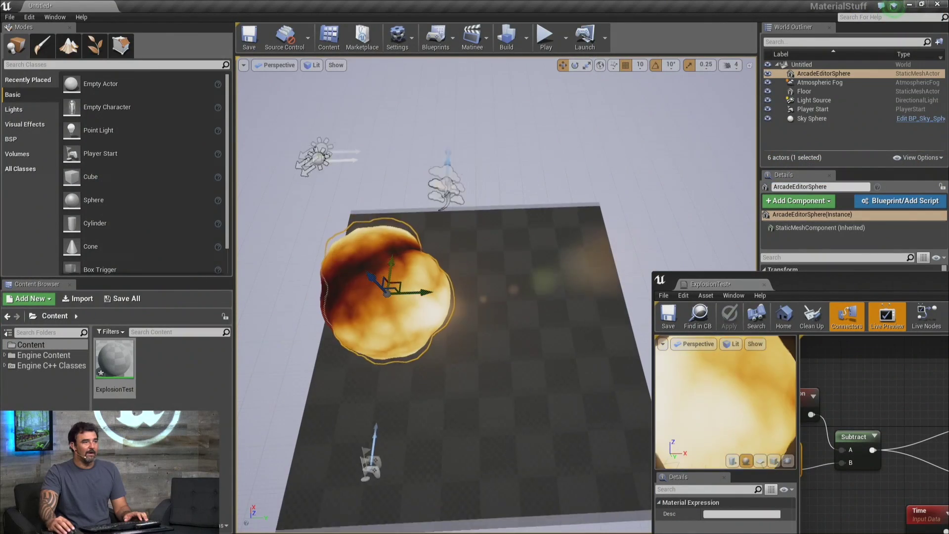
# - Move the sphere along the Y axis past the floor's edge, and raise it above the floor
pyautogui.keyDown('alt'); pyautogui.moveTo(385, 291); pyautogui.dragTo(425, 296); pyautogui.keyUp('alt')
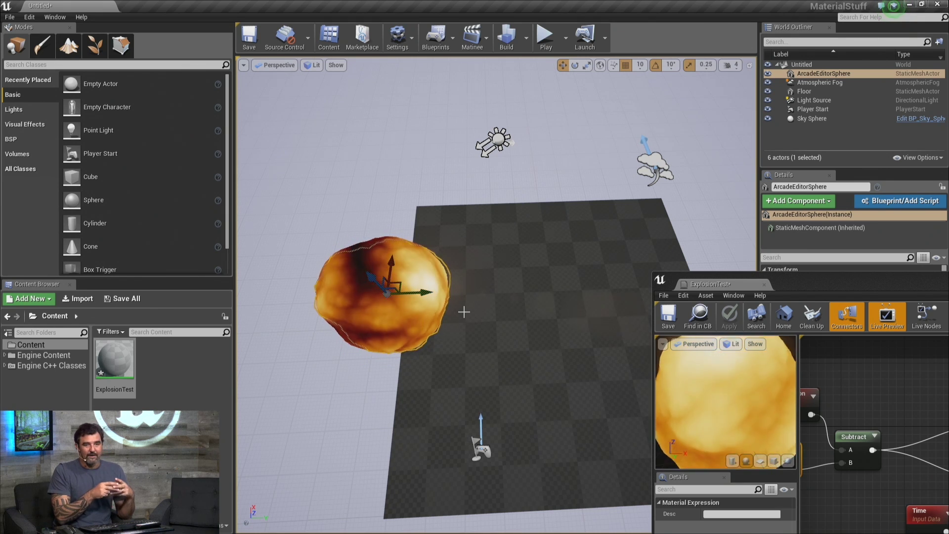
pyautogui.moveTo(467, 312); pyautogui.dragTo(475, 381, button='right')
pyautogui.press('e')
pyautogui.moveTo(475, 381); pyautogui.dragTo(474, 408)
pyautogui.press('w')
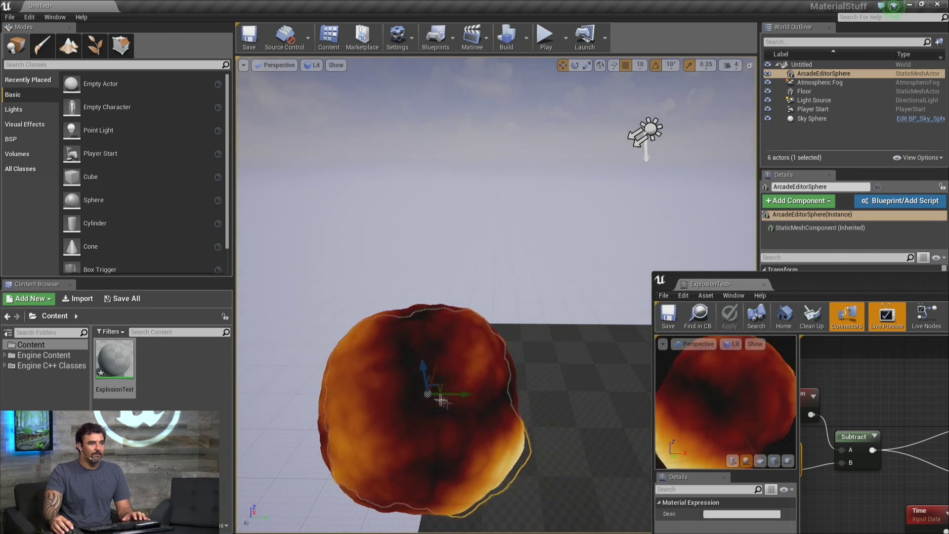
pyautogui.moveTo(423, 370); pyautogui.dragTo(421, 242)
# - Scale the sphere up unevenly into a much larger, flattened fireball and frame it in the viewport
pyautogui.press('r')
pyautogui.moveTo(421, 242); pyautogui.dragTo(512, 243, button='right')
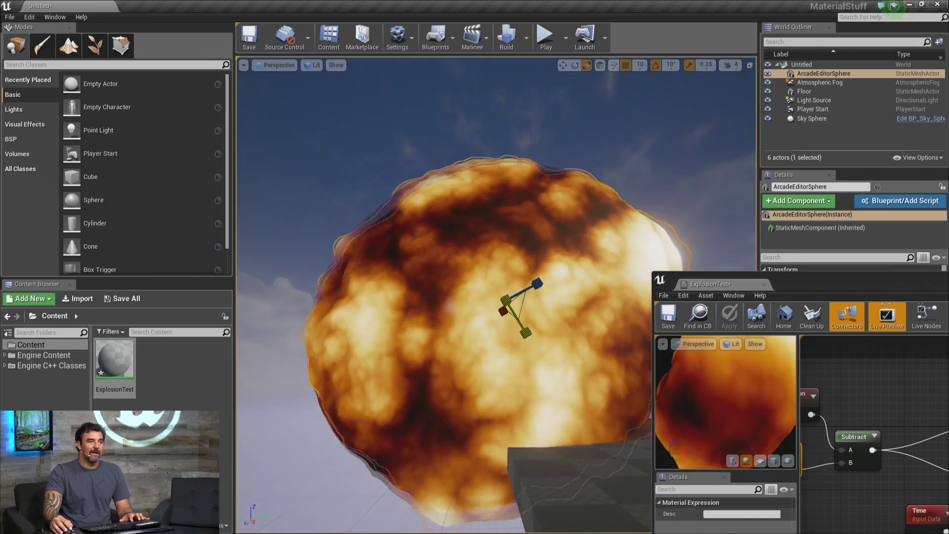
pyautogui.moveTo(525, 326); pyautogui.dragTo(559, 329, button='right')
pyautogui.press('f')
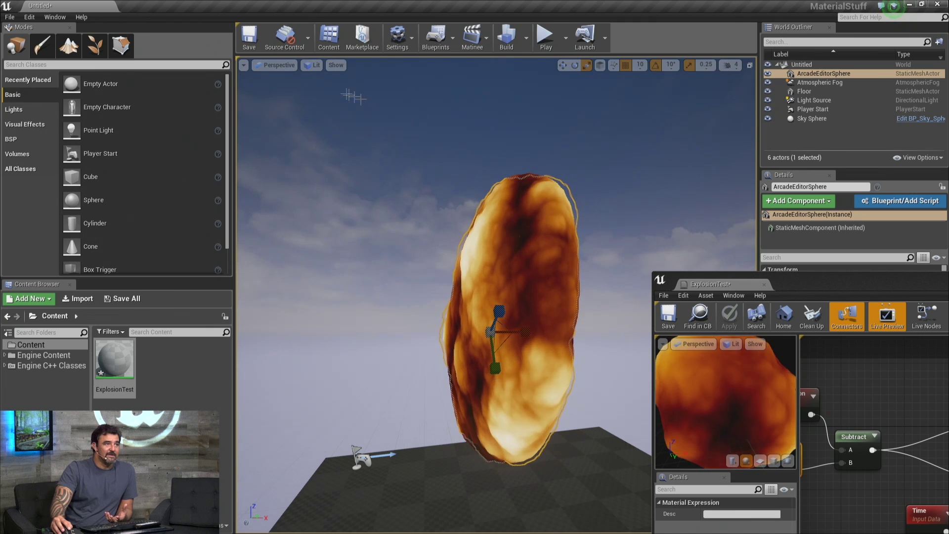
# - Switch the level view to Shader Complexity and examine the material's cost alongside its node graph and stats
pyautogui.click(315, 65)
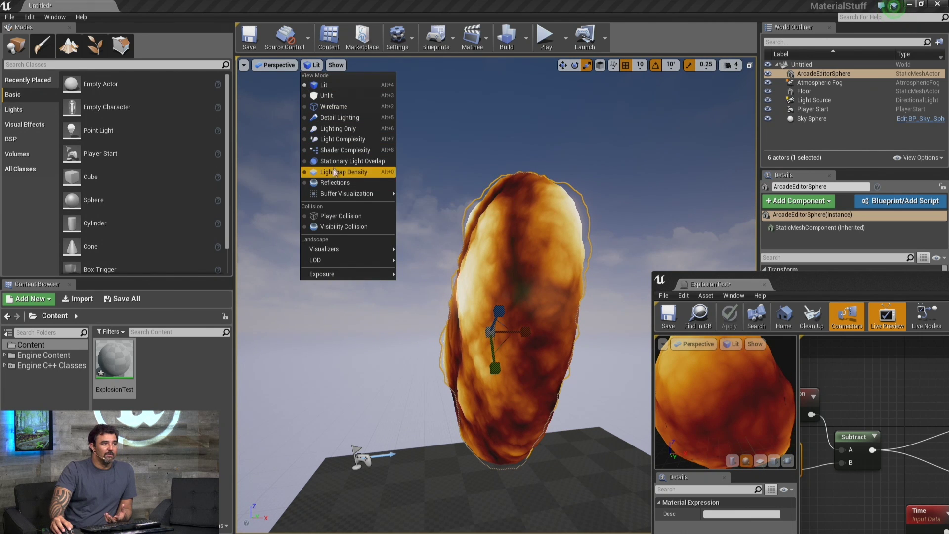
pyautogui.click(341, 151)
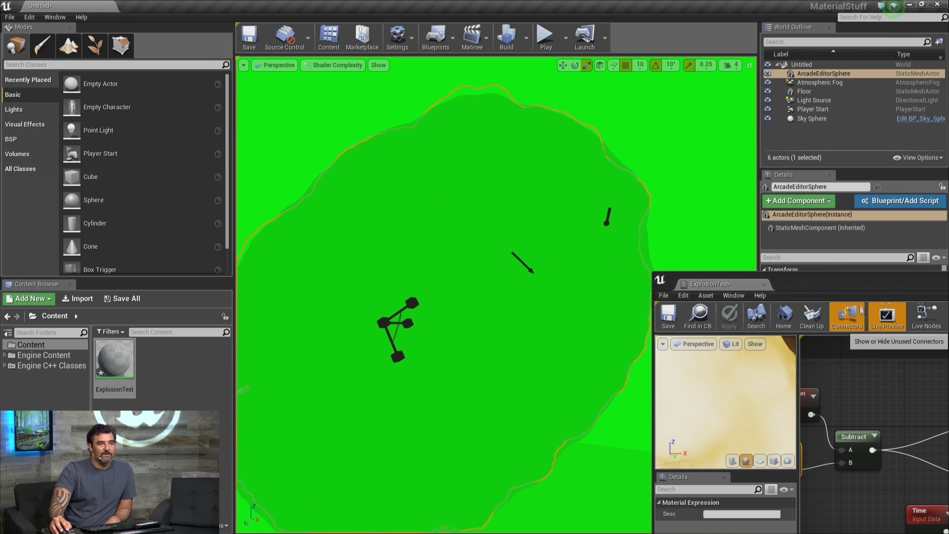
pyautogui.moveTo(847, 287); pyautogui.dragTo(638, 161)
pyautogui.moveTo(802, 350); pyautogui.dragTo(756, 341, button='right')
pyautogui.scroll(-1, 614, 330)
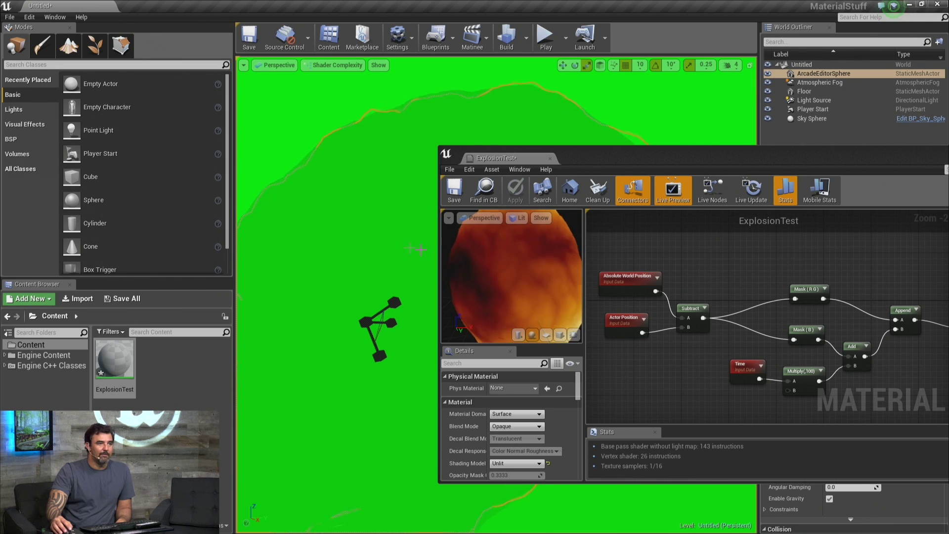
pyautogui.moveTo(613, 314); pyautogui.dragTo(609, 343, button='right')
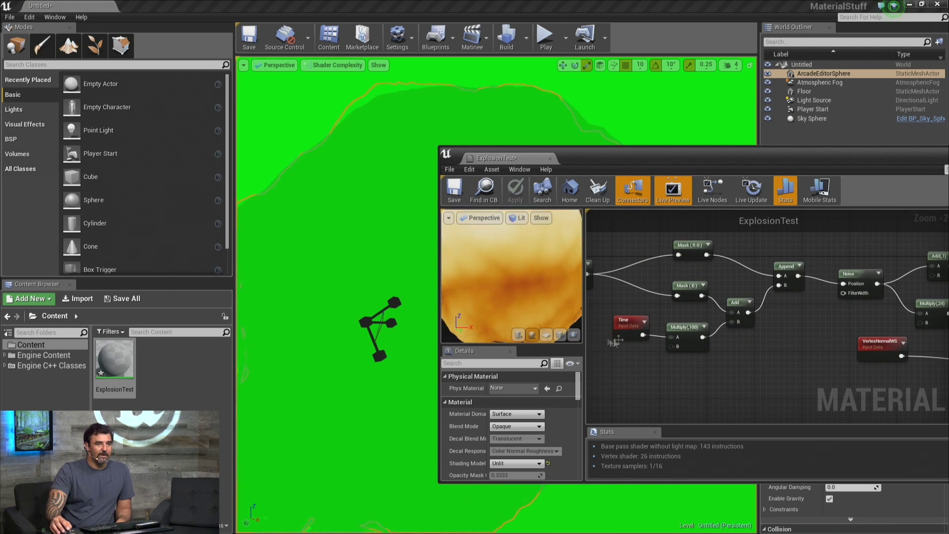
# - Return the level view to Lit mode and deselect the sphere to inspect the fireball
pyautogui.click(332, 65)
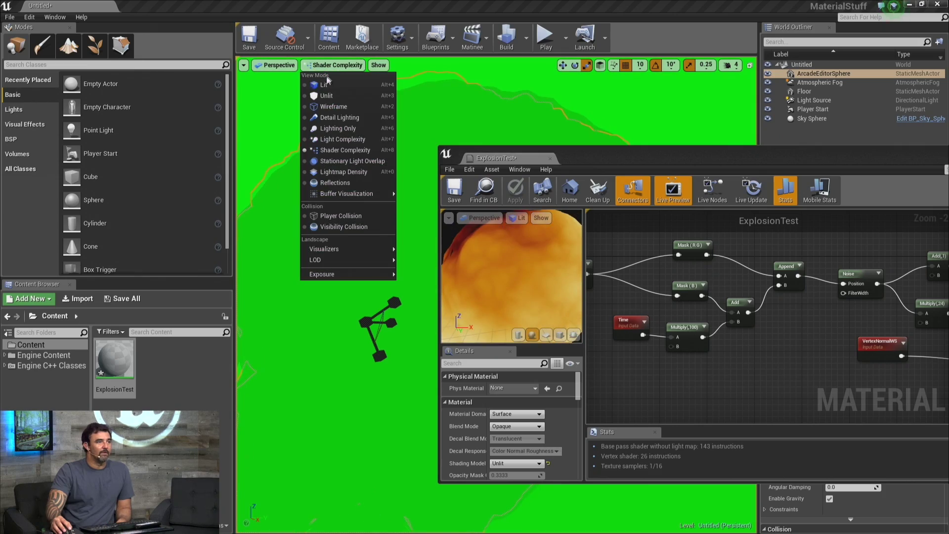
pyautogui.click(325, 85)
pyautogui.moveTo(572, 156); pyautogui.dragTo(803, 206)
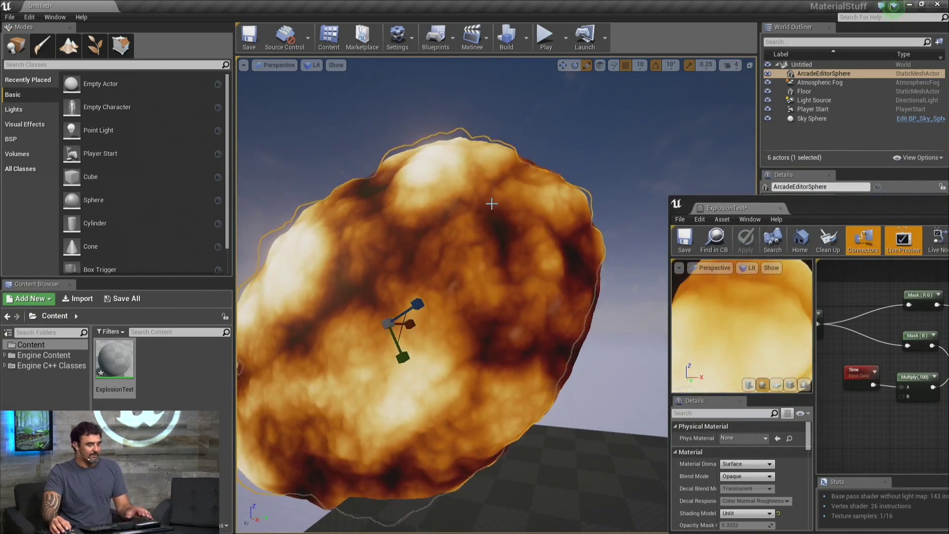
pyautogui.press('Escape')
pyautogui.moveTo(492, 203); pyautogui.dragTo(488, 223, button='right')
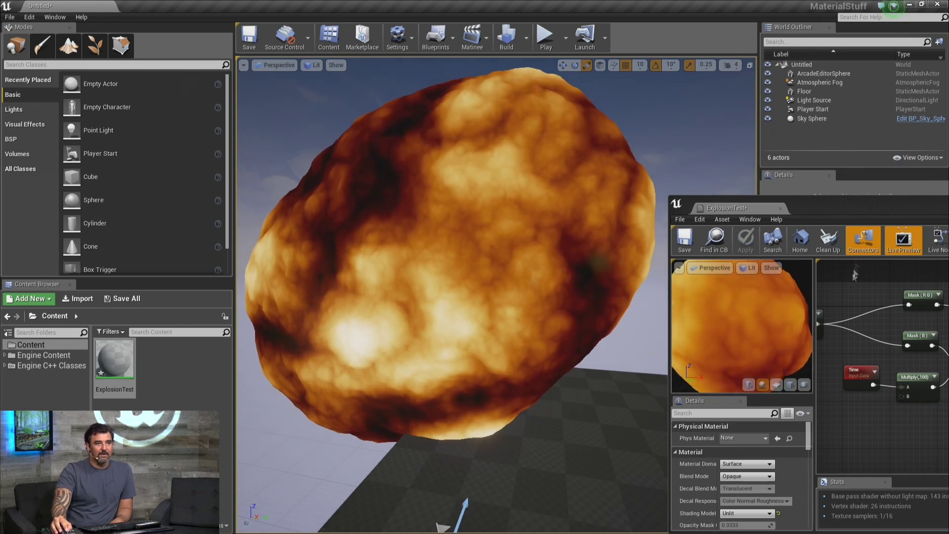
# - Add a Constant node below Append and connect it to the FilterWidth input of the Noise node
pyautogui.moveTo(863, 212); pyautogui.dragTo(732, 179)
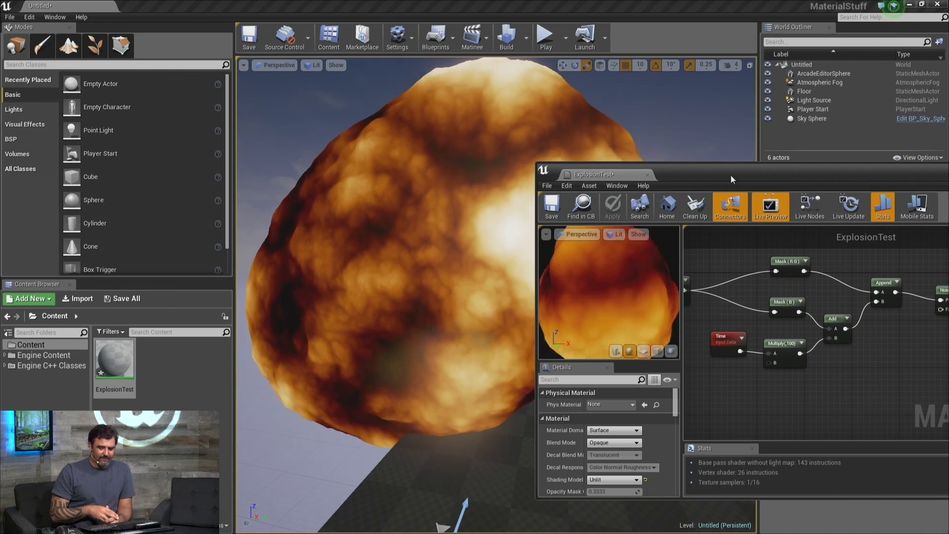
pyautogui.moveTo(879, 312); pyautogui.dragTo(688, 365, button='right')
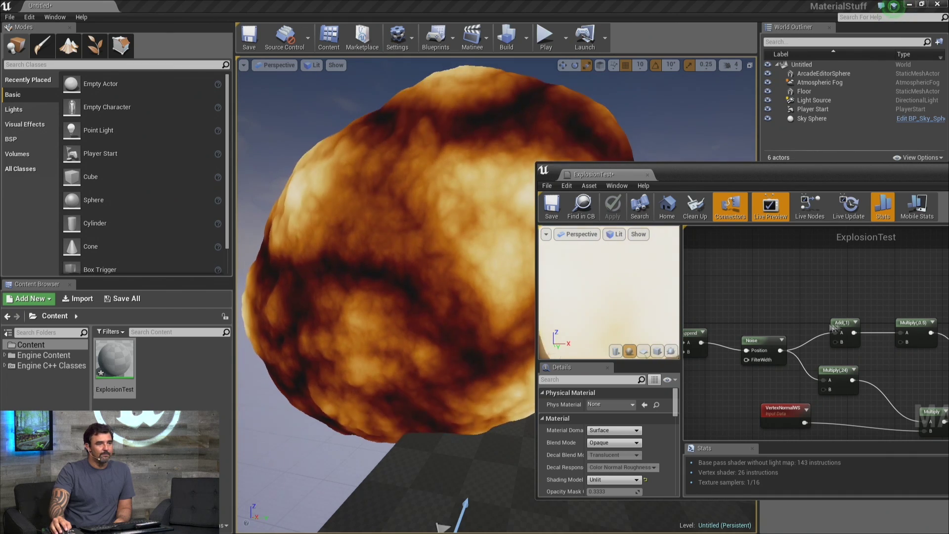
pyautogui.click(780, 340)
pyautogui.scroll(2, 757, 375)
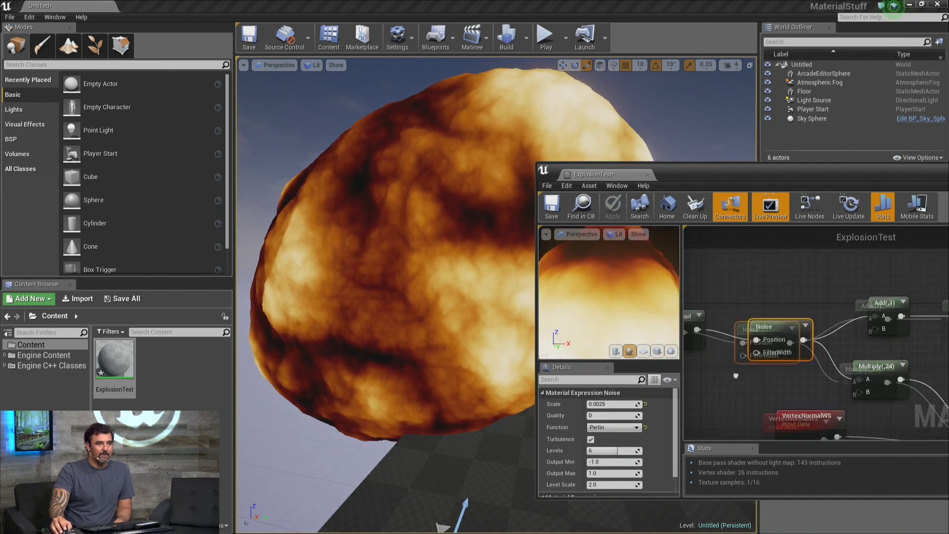
pyautogui.moveTo(723, 378); pyautogui.dragTo(812, 355, button='right')
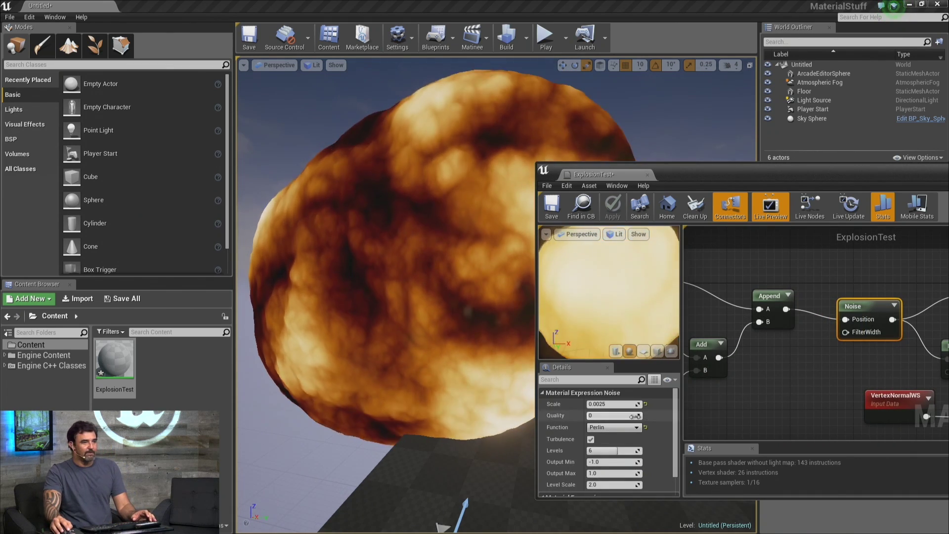
pyautogui.click(754, 381)
pyautogui.moveTo(769, 398); pyautogui.dragTo(844, 333)
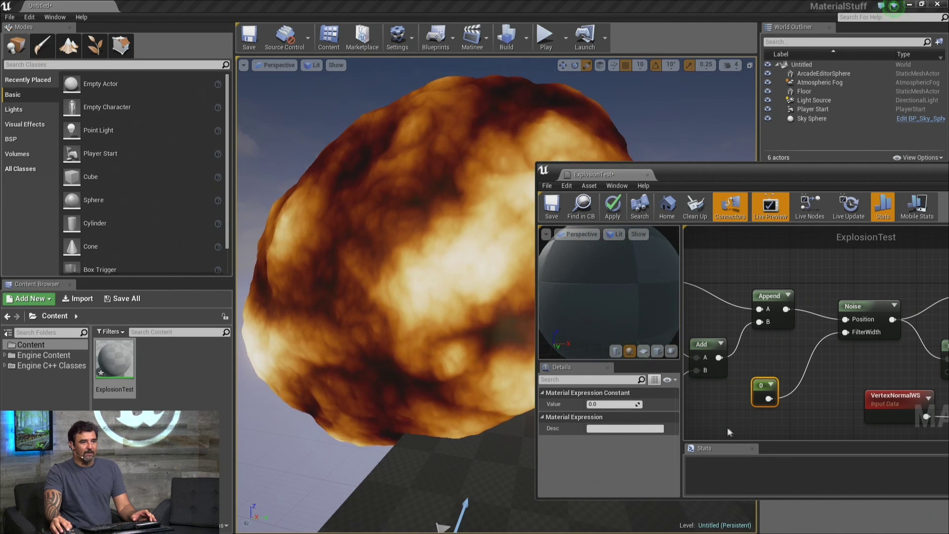
pyautogui.moveTo(764, 386); pyautogui.dragTo(786, 370)
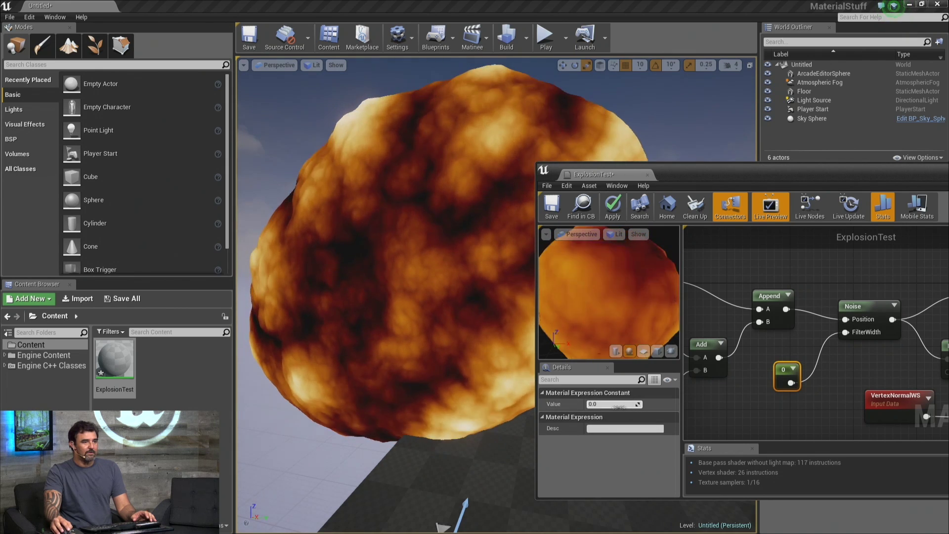
# - Set the FilterWidth constant to 3, apply the material, and inspect the updated noise on the fireball
pyautogui.write('3')
pyautogui.press('Return')
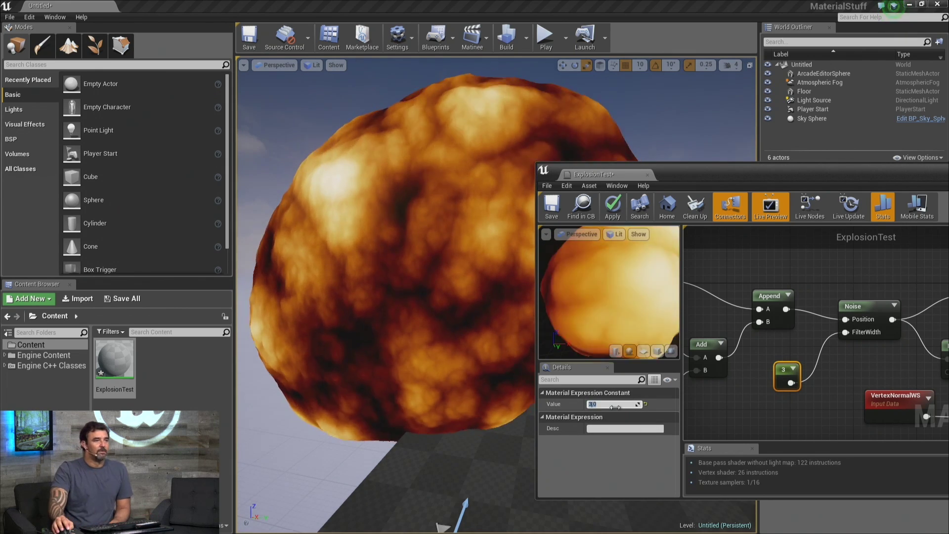
pyautogui.click(613, 207)
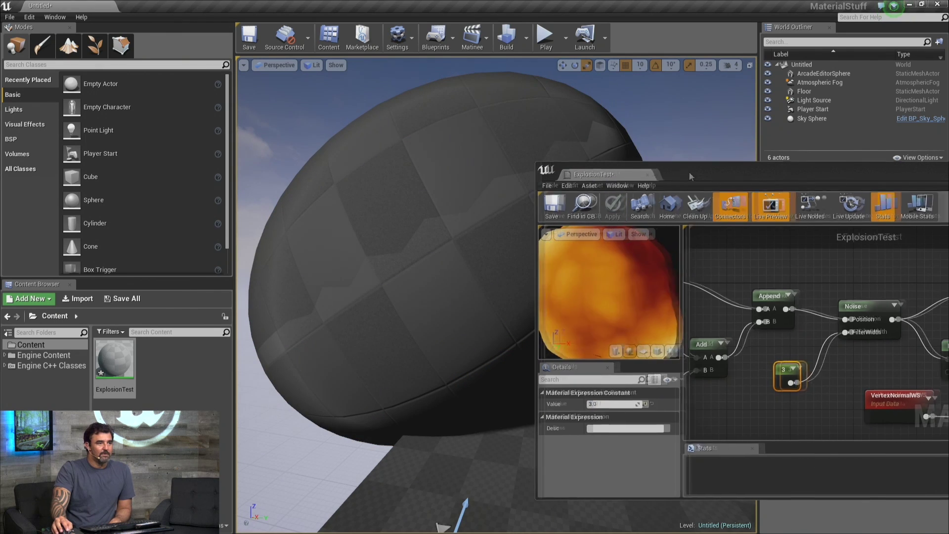
pyautogui.moveTo(685, 176); pyautogui.dragTo(786, 171)
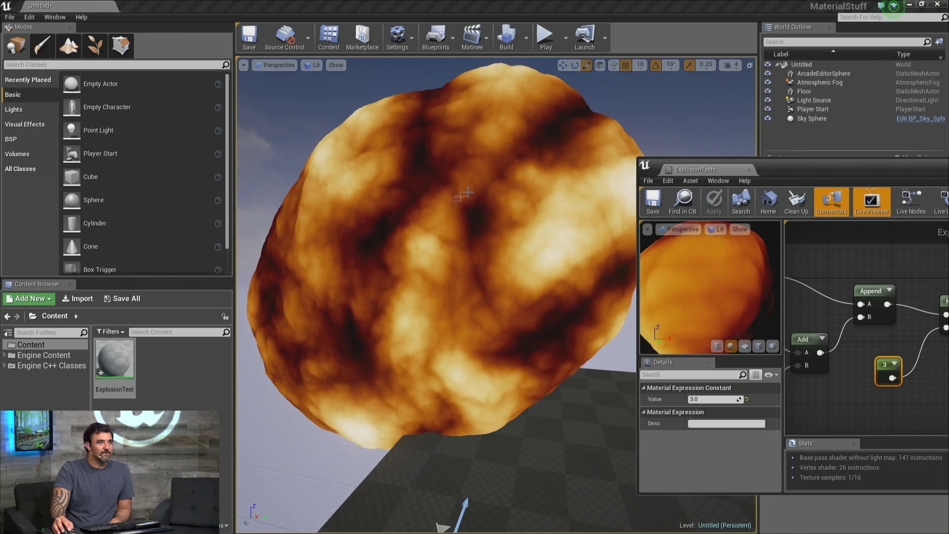
pyautogui.click(846, 395)
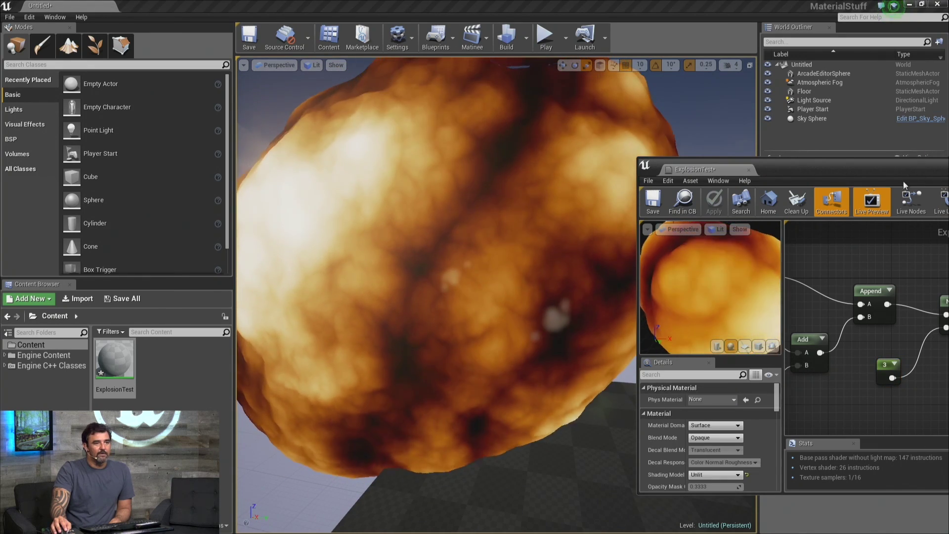
pyautogui.moveTo(839, 170); pyautogui.dragTo(767, 162)
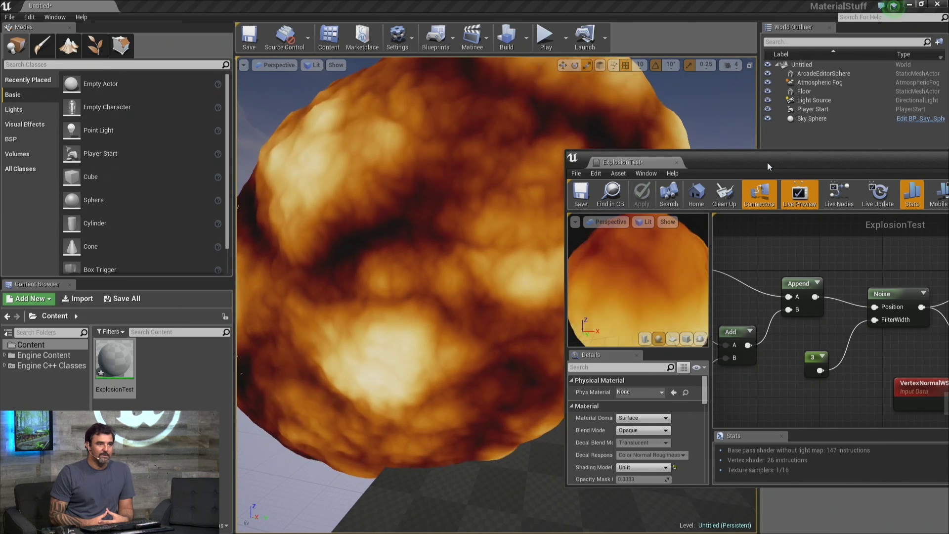
# - Search the Engine Content for "cyl" and place the Cylinder mesh on the floor near the fireball
pyautogui.moveTo(757, 161); pyautogui.dragTo(552, 358)
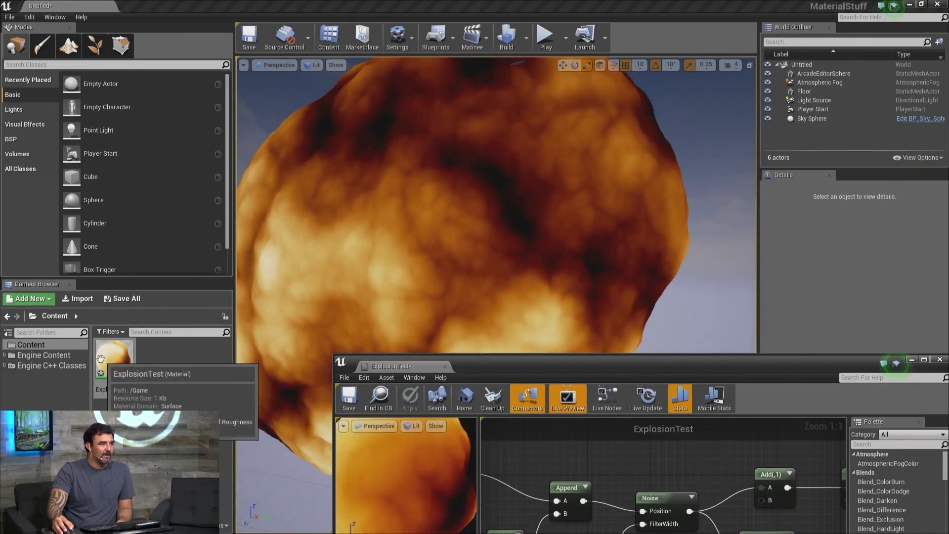
pyautogui.click(168, 332)
pyautogui.write('cyl')
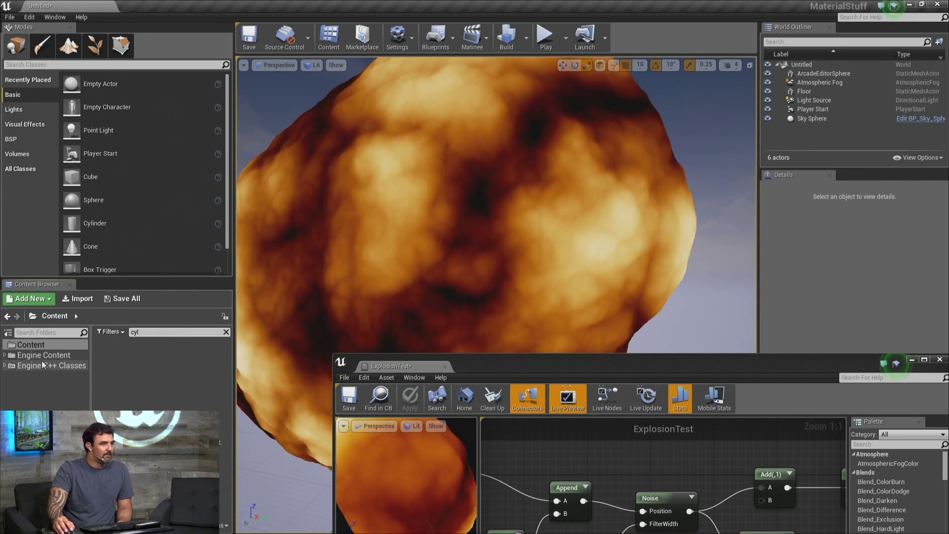
pyautogui.click(43, 356)
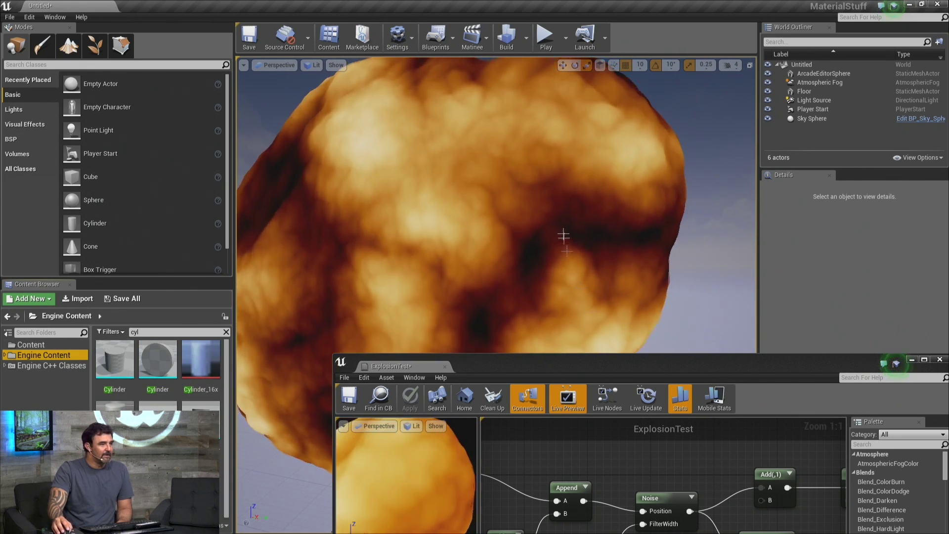
pyautogui.moveTo(610, 366); pyautogui.dragTo(546, 491)
pyautogui.moveTo(520, 346); pyautogui.dragTo(519, 346, button='right')
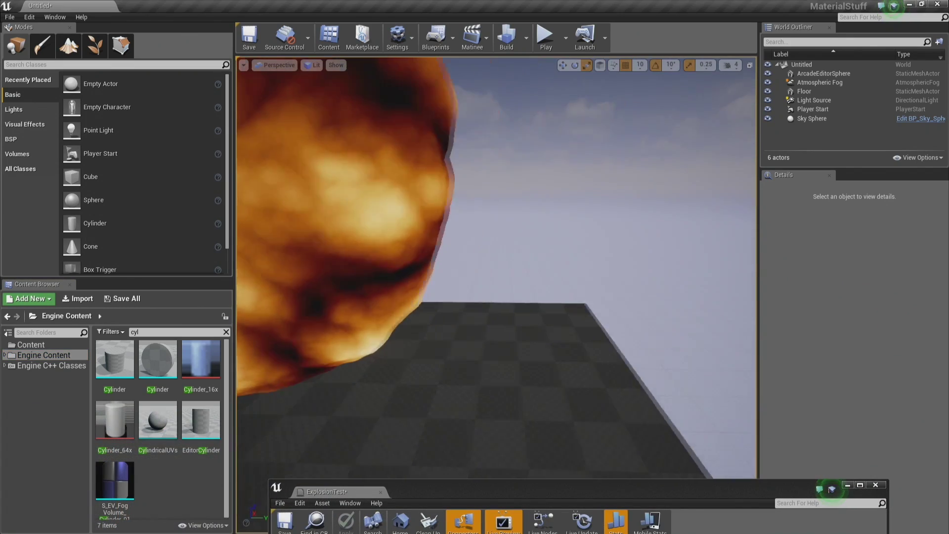
pyautogui.moveTo(115, 360); pyautogui.dragTo(492, 385)
# - Rotate the cylinder to -90° about the Y axis so that it lies on its side
pyautogui.moveTo(492, 385); pyautogui.dragTo(492, 318, button='right')
pyautogui.press('e')
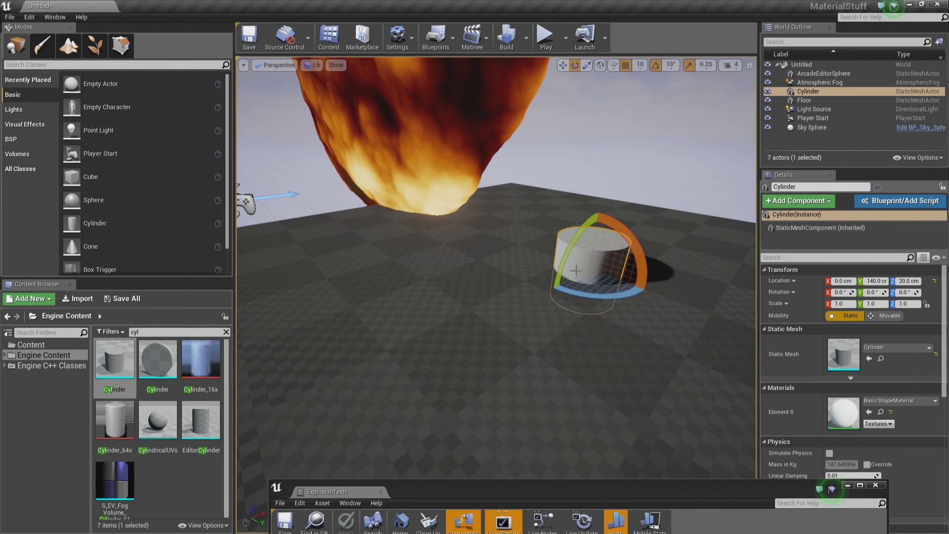
pyautogui.moveTo(564, 262); pyautogui.dragTo(579, 319)
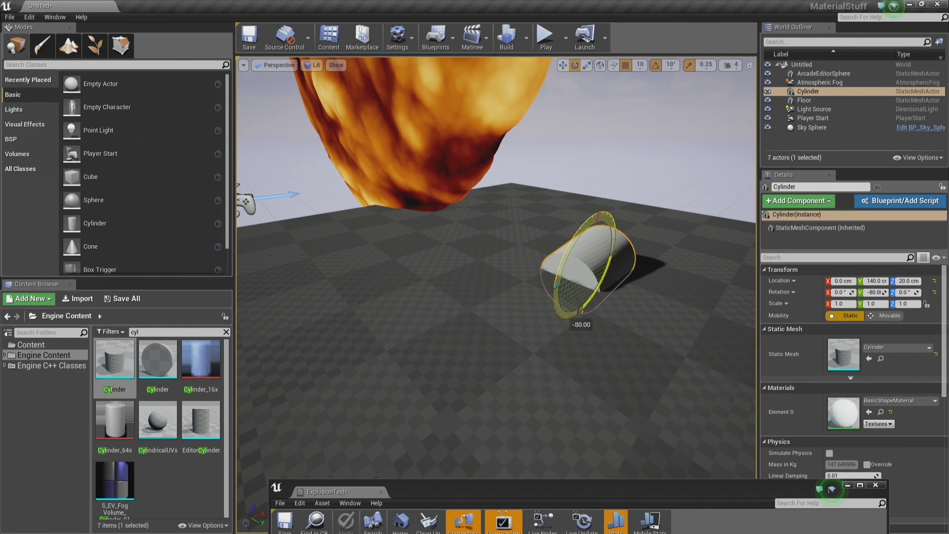
# - Raise the cylinder off the floor and stretch it lengthwise into a long tube
pyautogui.press('r')
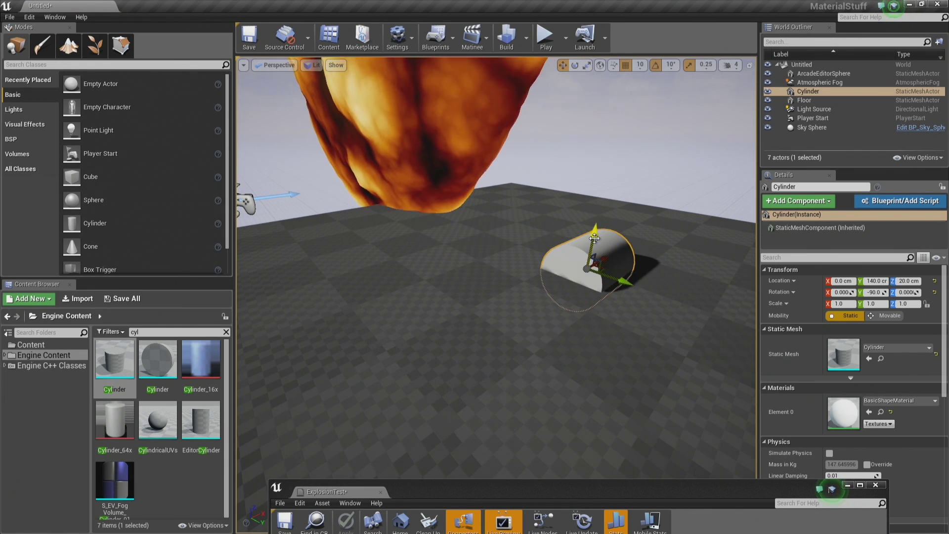
pyautogui.moveTo(593, 236); pyautogui.dragTo(593, 212)
pyautogui.moveTo(593, 213); pyautogui.dragTo(561, 205, button='right')
pyautogui.press('e')
pyautogui.moveTo(585, 208); pyautogui.dragTo(601, 208)
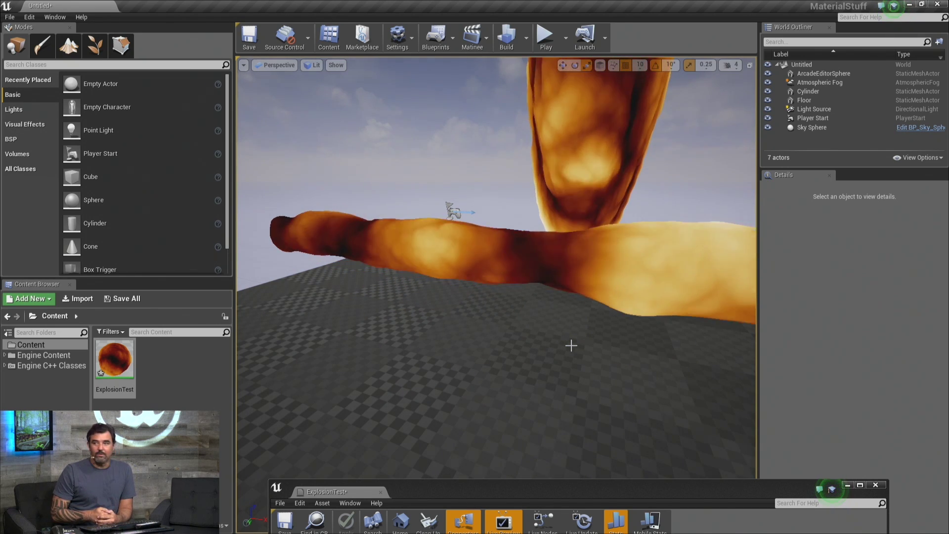
# - Delete the stretched cylinder and the large fireball sphere from the level
pyautogui.moveTo(571, 342); pyautogui.dragTo(529, 328, button='right')
pyautogui.click(553, 258)
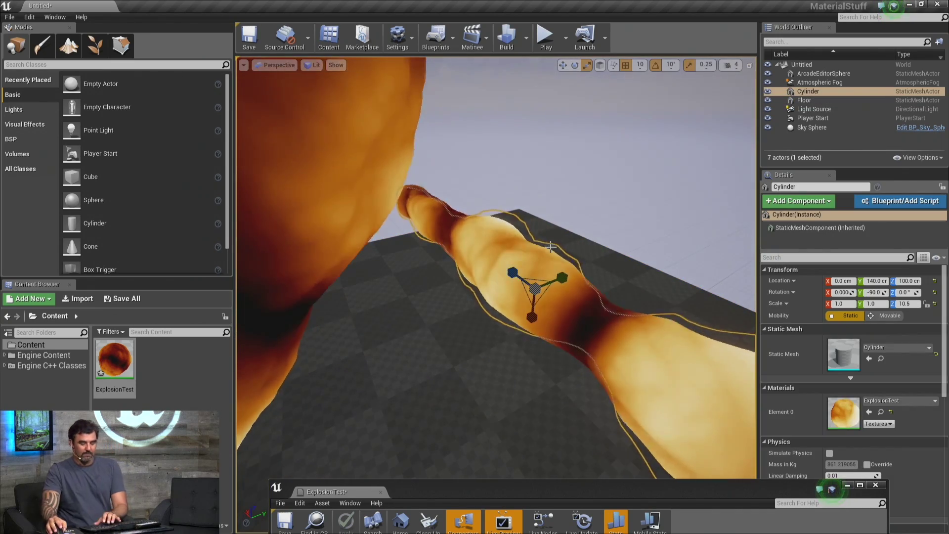
pyautogui.press('Delete')
pyautogui.click(376, 222)
pyautogui.press('Delete')
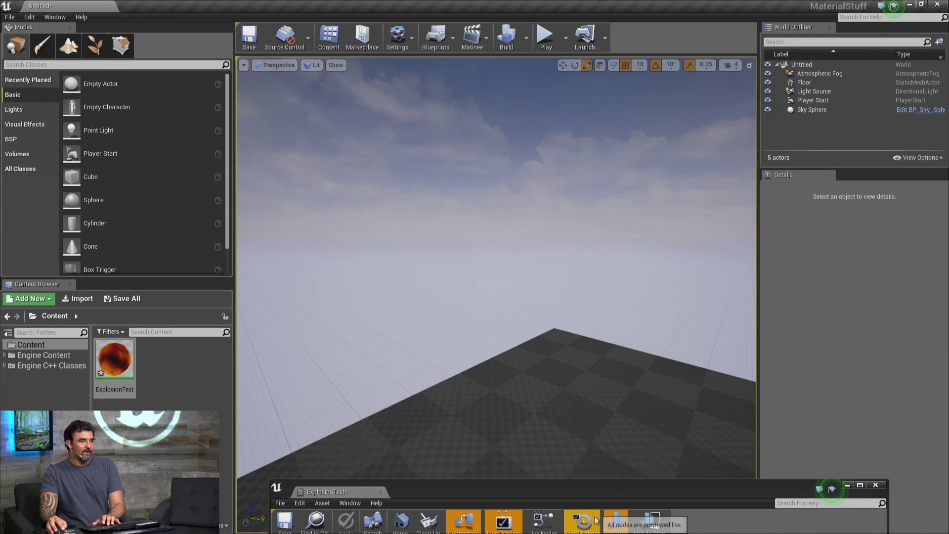
# - Review the Noise and offset nodes in the ExplosionTest graph and close its material editor
pyautogui.moveTo(596, 494); pyautogui.dragTo(597, 156)
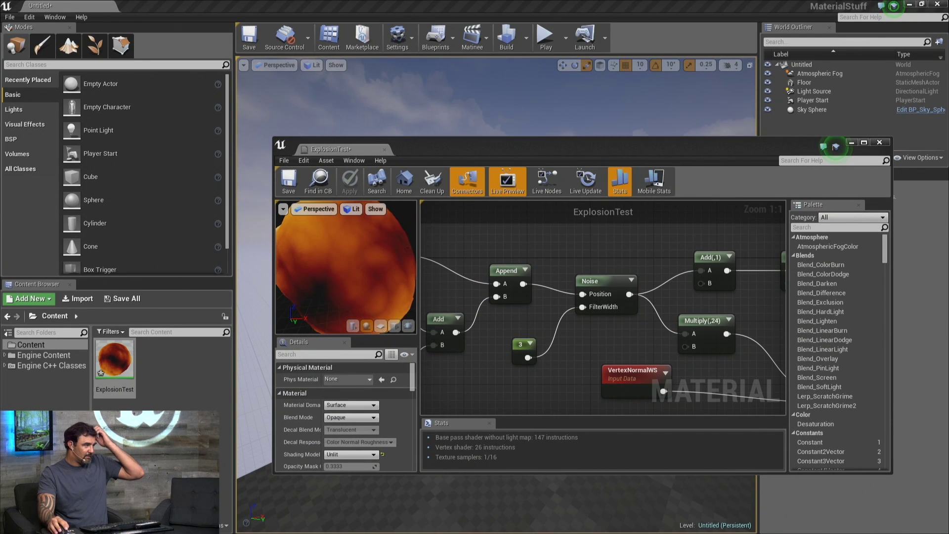
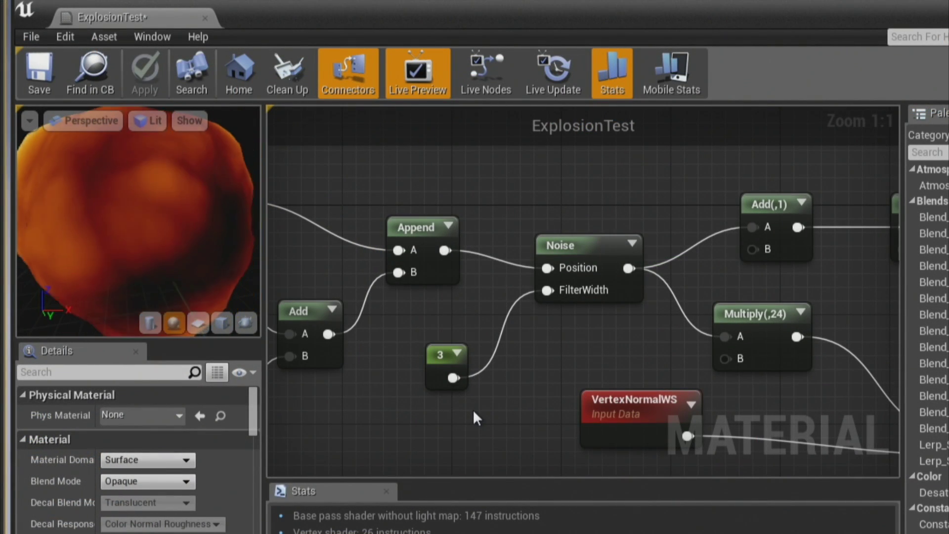
pyautogui.moveTo(472, 408); pyautogui.dragTo(715, 259, button='right')
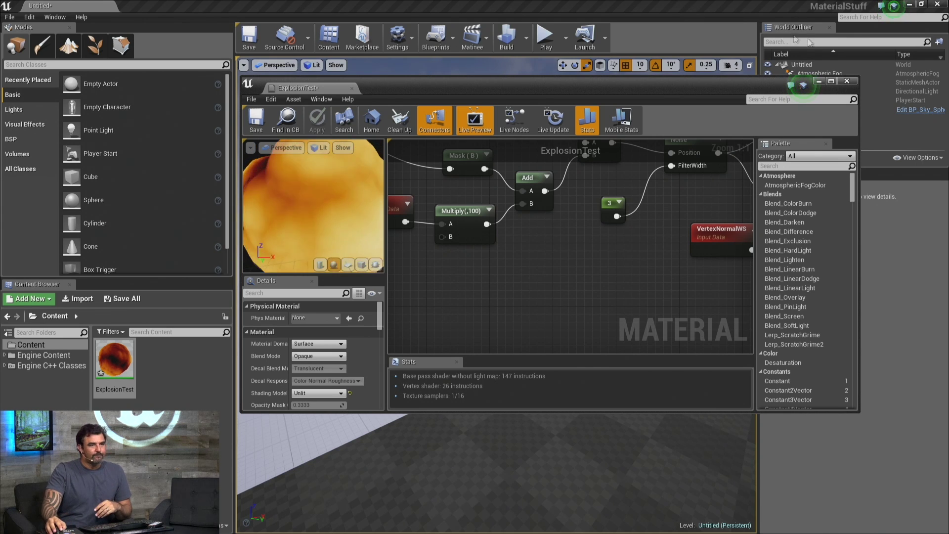
pyautogui.click(846, 81)
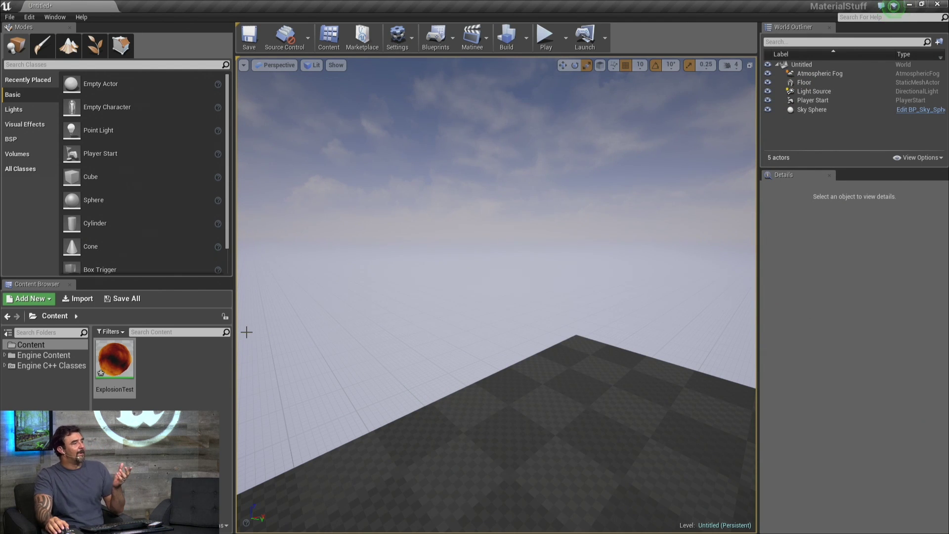
# - Create a material named GPURandom in the Content folder and open it for editing
pyautogui.moveTo(455, 365); pyautogui.dragTo(455, 437, button='right')
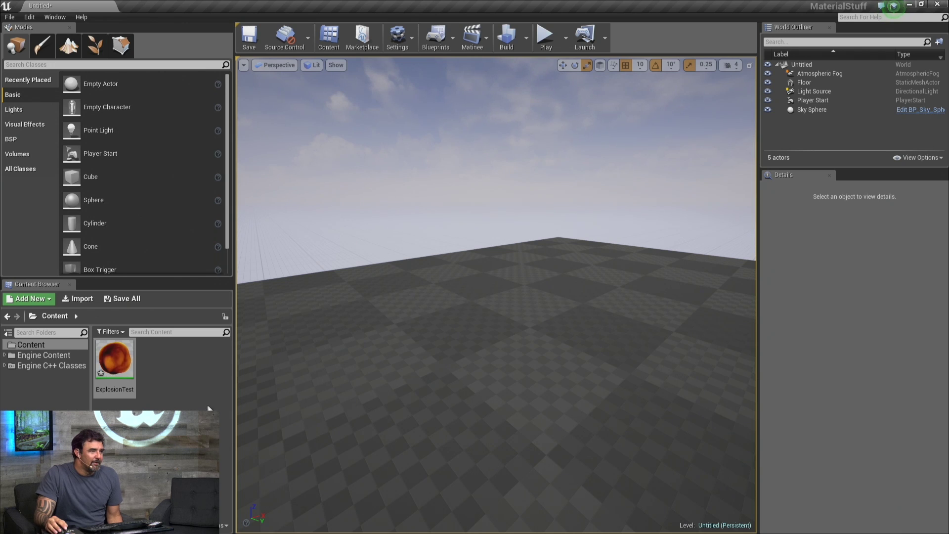
pyautogui.rightClick(173, 387)
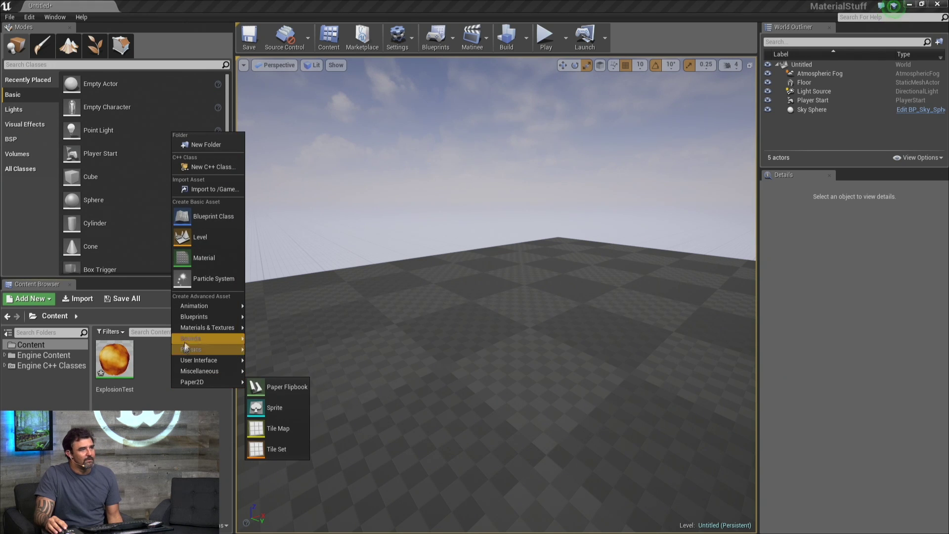
pyautogui.moveTo(202, 327)
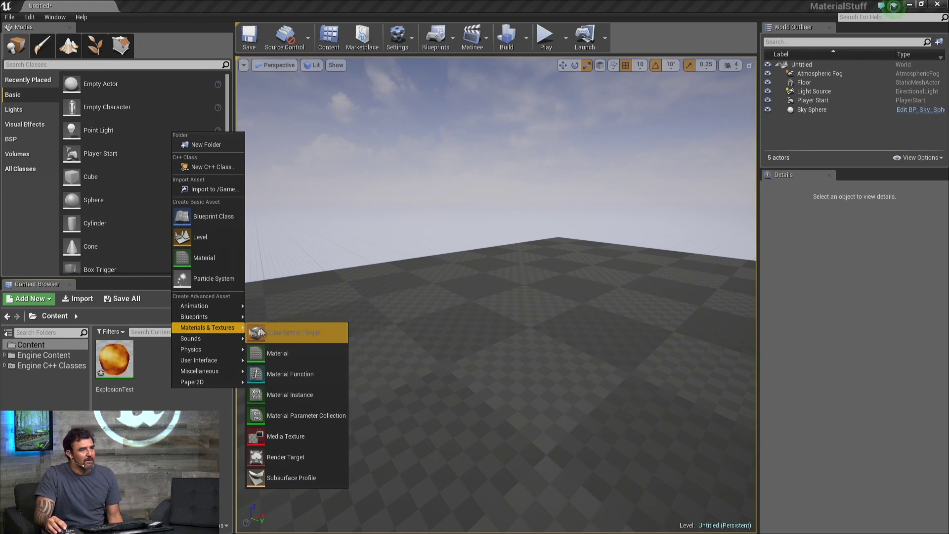
pyautogui.click(277, 408)
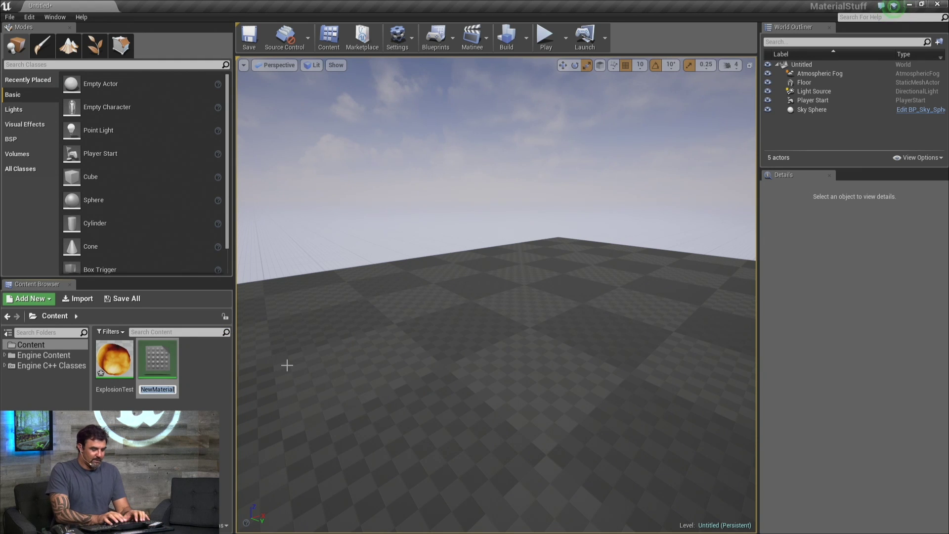
pyautogui.write('GPU')
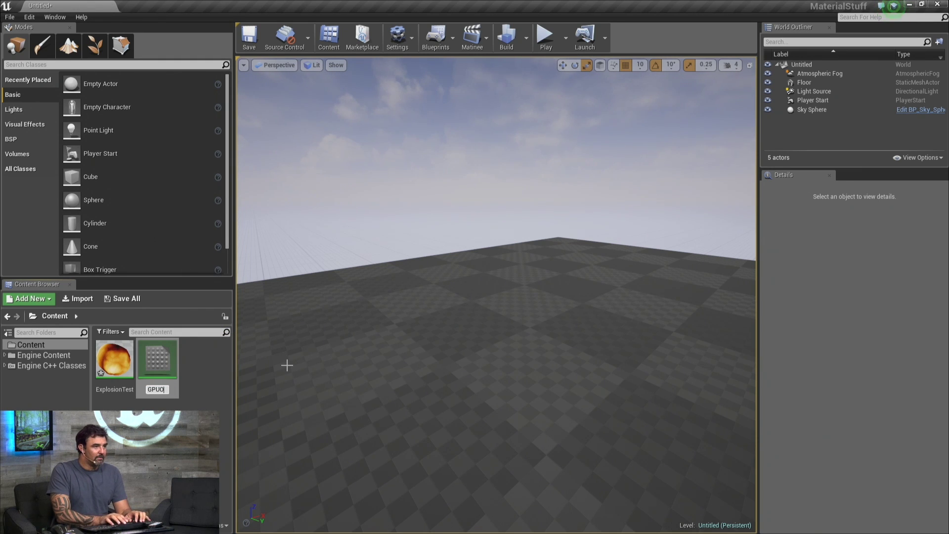
pyautogui.write('Random')
pyautogui.press('Return')
pyautogui.press('Return')
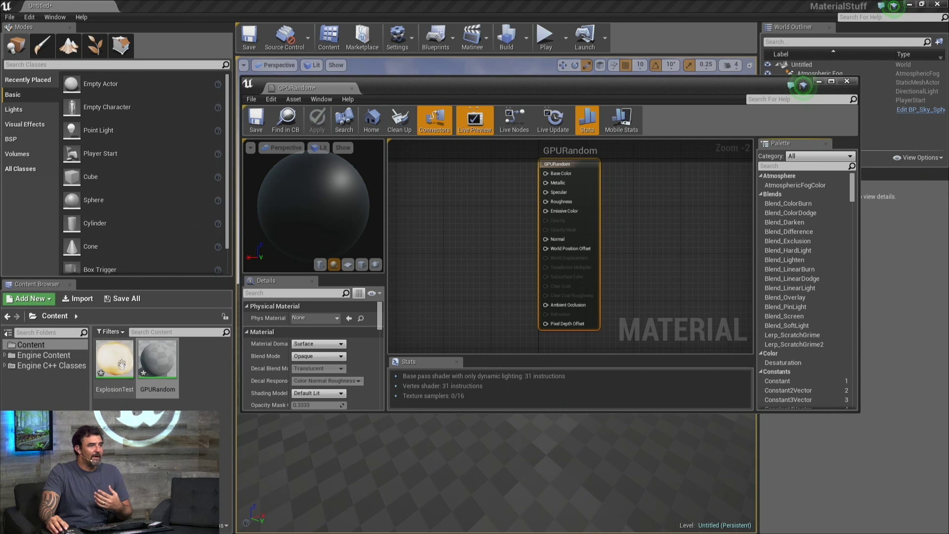
pyautogui.click(117, 333)
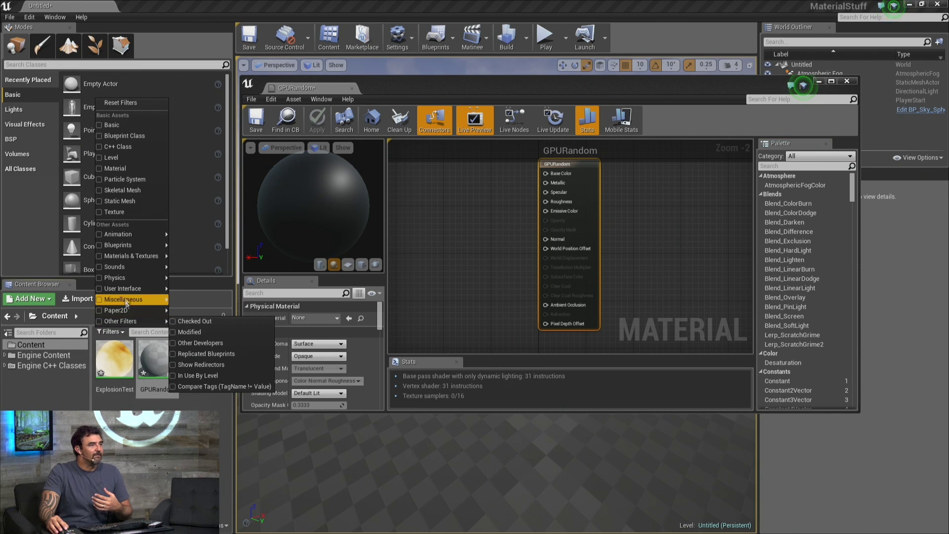
pyautogui.click(124, 256)
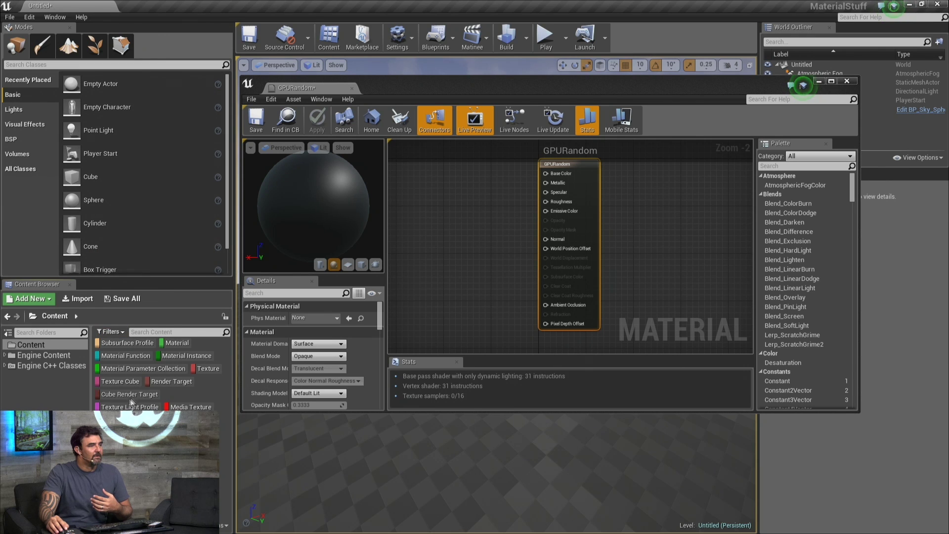
pyautogui.click(118, 332)
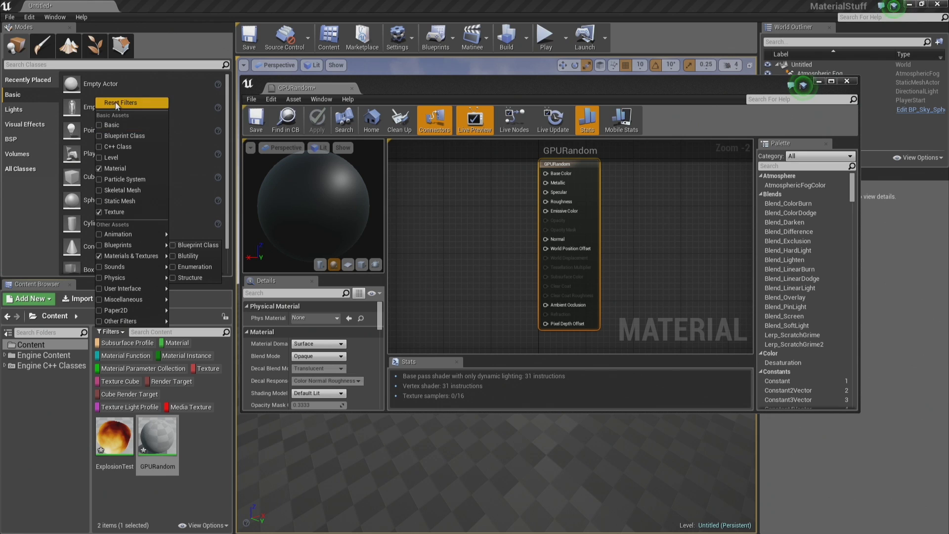
pyautogui.click(120, 102)
# - Filter the assets to textures only and search the Engine Content for "noi"
pyautogui.click(112, 331)
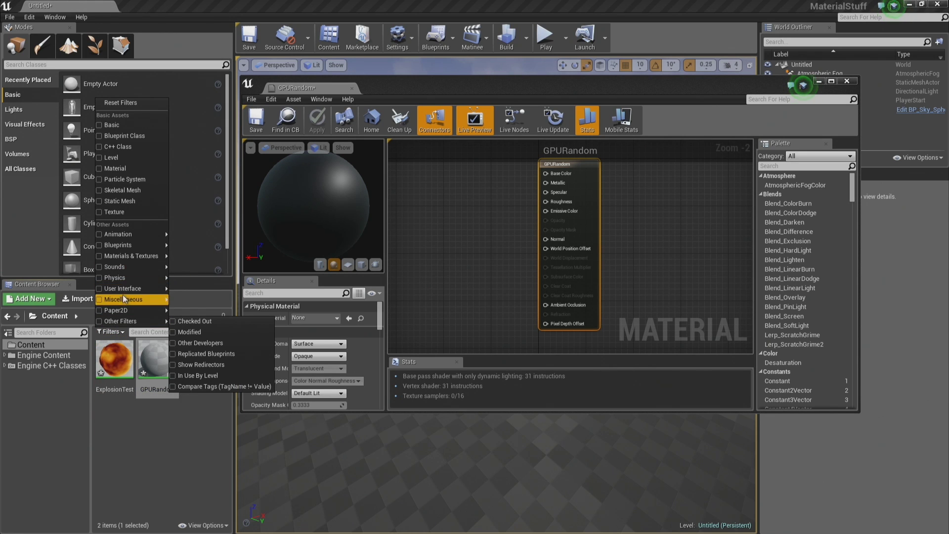
pyautogui.click(114, 211)
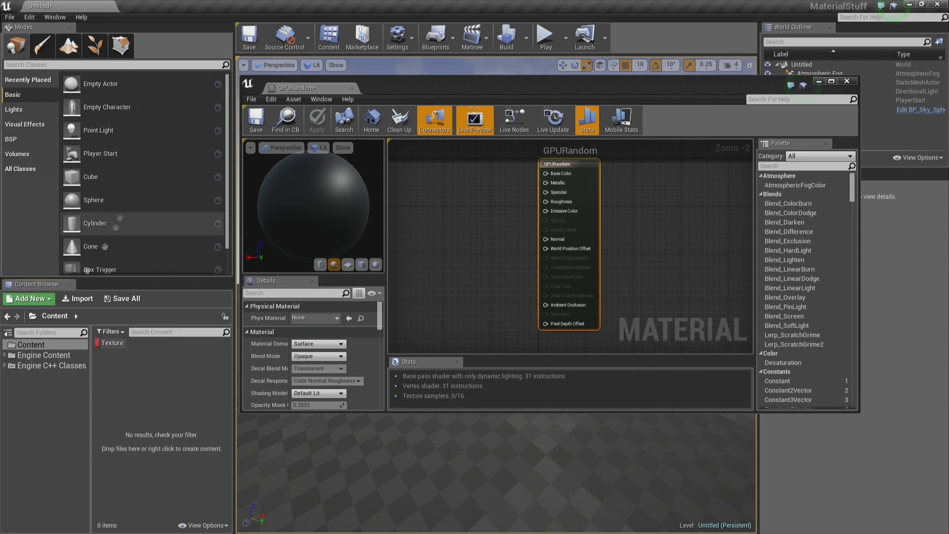
pyautogui.click(34, 356)
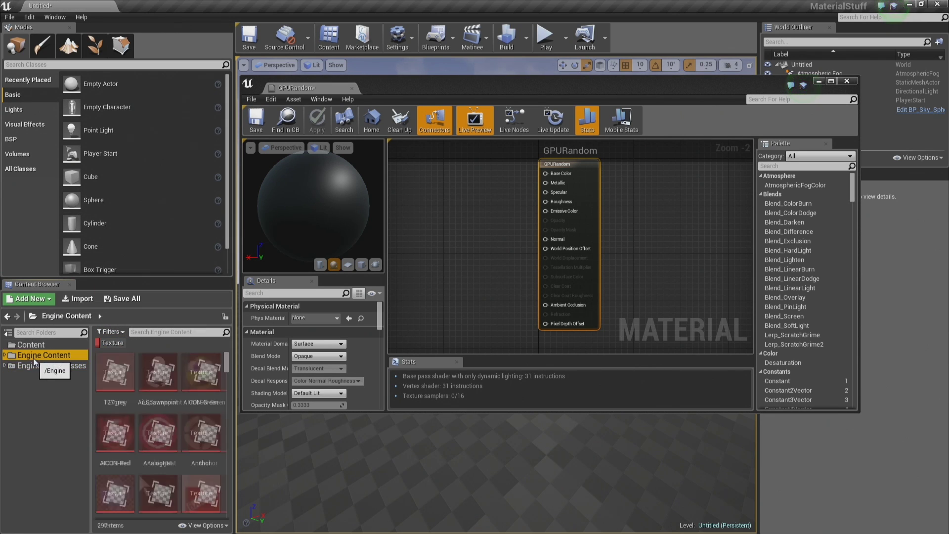
pyautogui.click(160, 332)
pyautogui.write('noi')
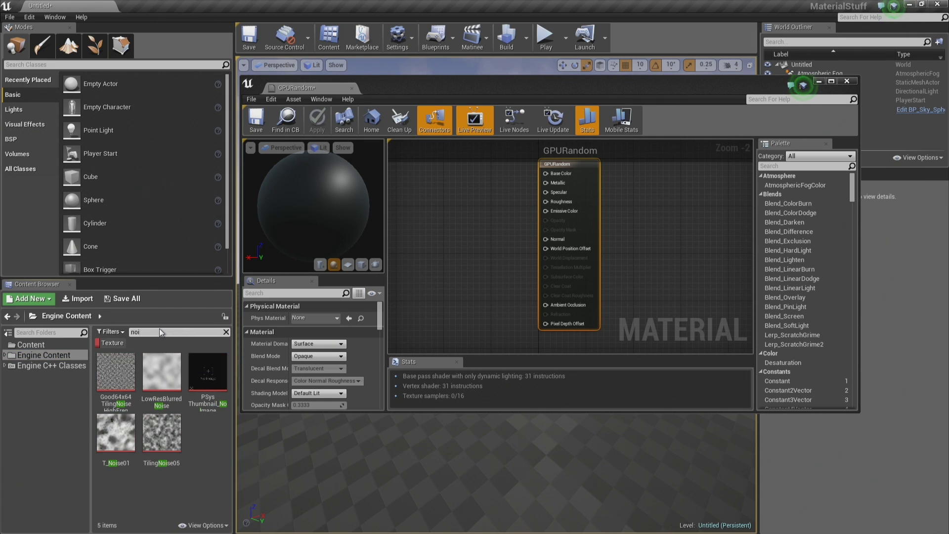
# - Add a Texture Sample using the T_Noise01 texture to the GPURandom graph
pyautogui.click(116, 432)
pyautogui.moveTo(474, 215); pyautogui.dragTo(490, 270, button='right')
pyautogui.click(466, 245)
pyautogui.moveTo(418, 279); pyautogui.dragTo(477, 257, button='right')
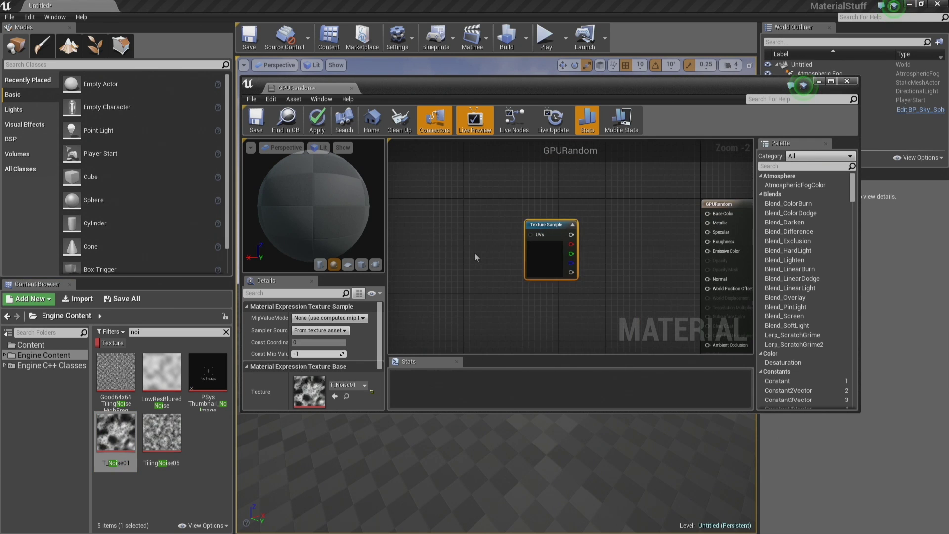
# - Add a Particle Position node and place it well clear of the Texture Sample on its input side
pyautogui.rightClick(475, 257)
pyautogui.write('particlepos')
pyautogui.press('Return')
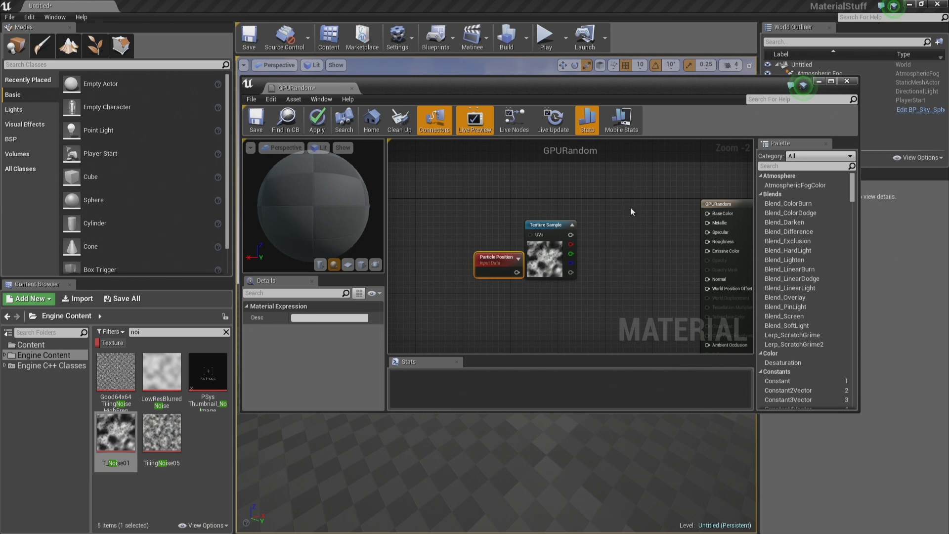
pyautogui.moveTo(491, 262); pyautogui.dragTo(431, 263)
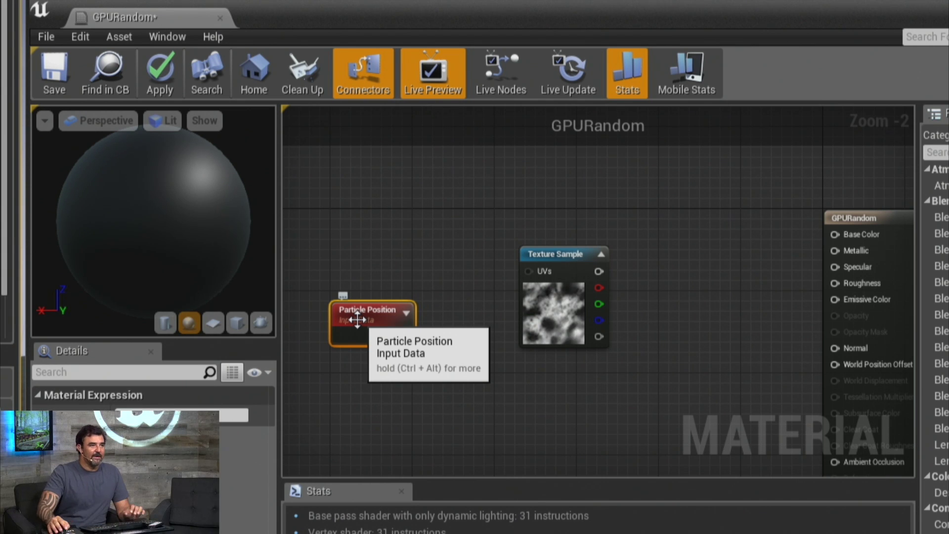
# - Feed Particle Position into a new component mask that passes only the R channel
pyautogui.moveTo(403, 336); pyautogui.dragTo(446, 366)
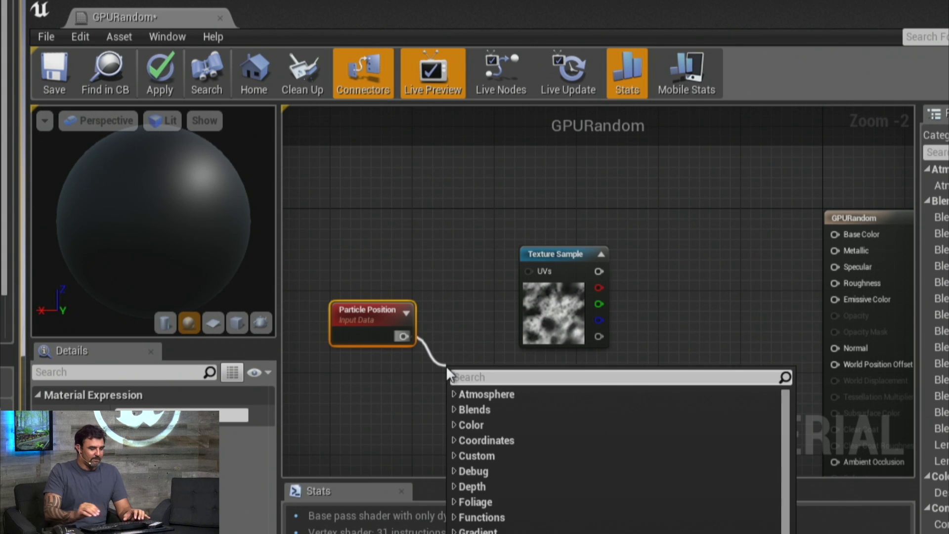
pyautogui.write('mask')
pyautogui.press('Return')
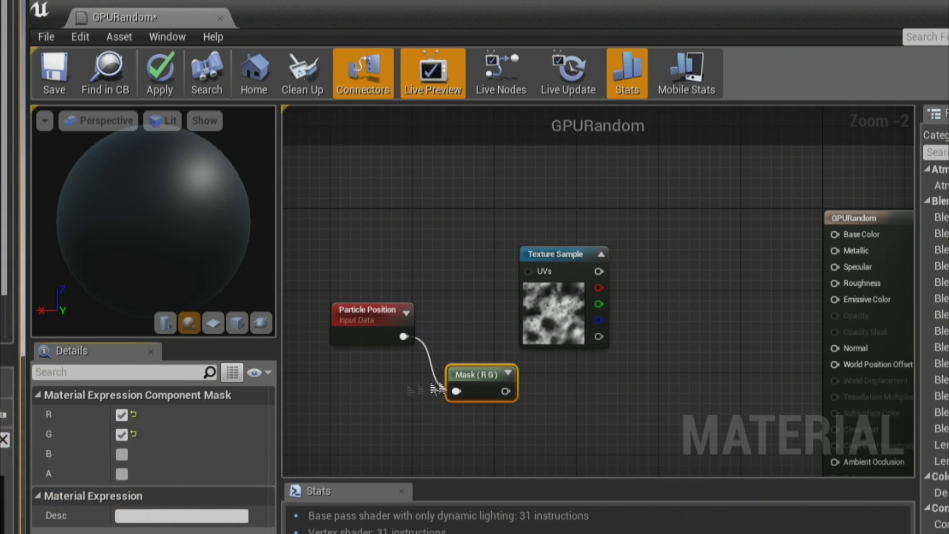
pyautogui.click(122, 435)
# - Add a TexCoord node and feed its output into input A of a new Add node
pyautogui.moveTo(495, 284); pyautogui.dragTo(435, 283, button='right')
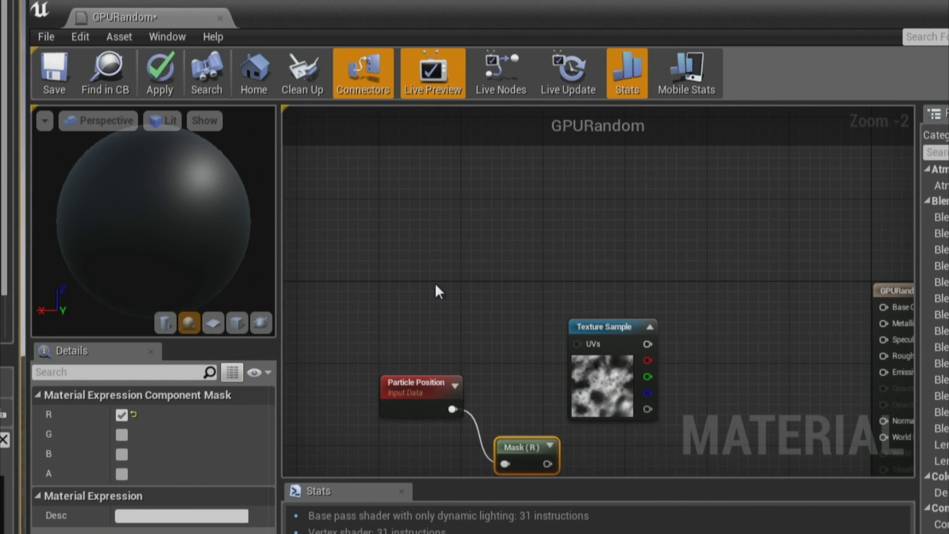
pyautogui.rightClick(435, 283)
pyautogui.write('texturec')
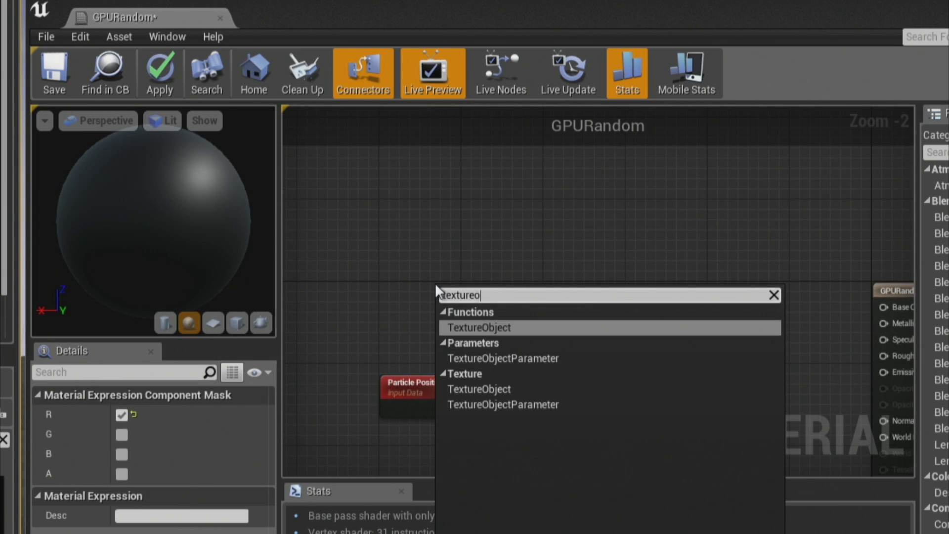
pyautogui.write('oo')
pyautogui.press('Return')
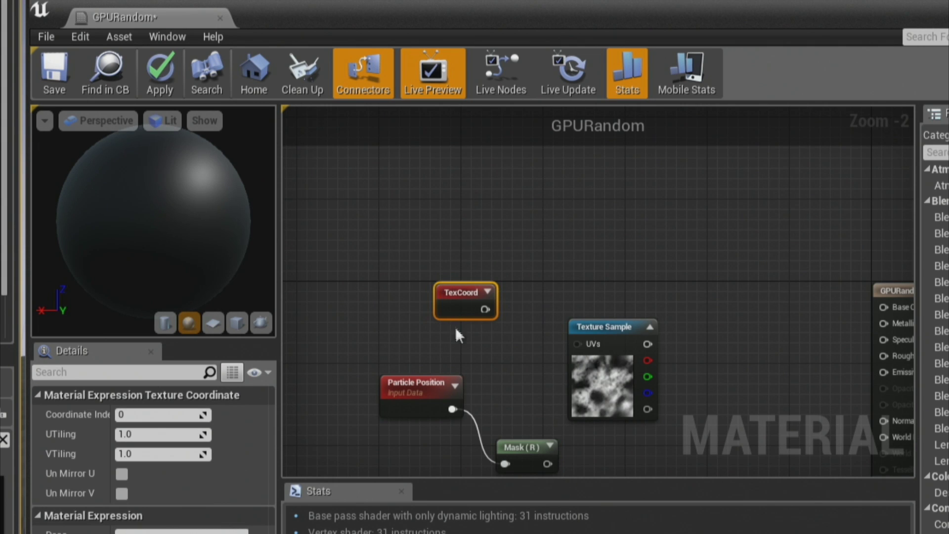
pyautogui.moveTo(485, 310); pyautogui.dragTo(534, 308)
pyautogui.write('add')
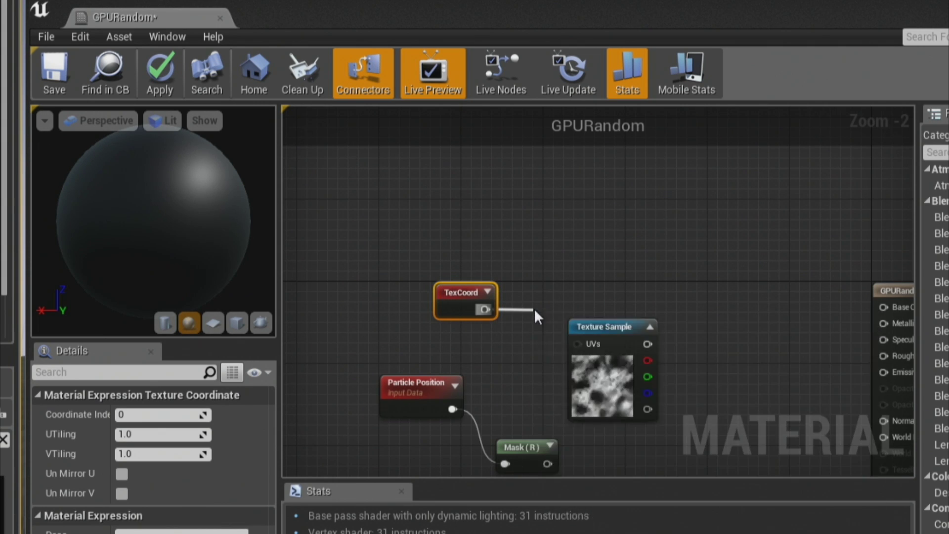
pyautogui.press('Return')
# - Spread out the TexCoord, Particle Position, Mask and Add nodes, and connect the R mask to the Add's B input
pyautogui.moveTo(475, 339); pyautogui.dragTo(726, 205, button='right')
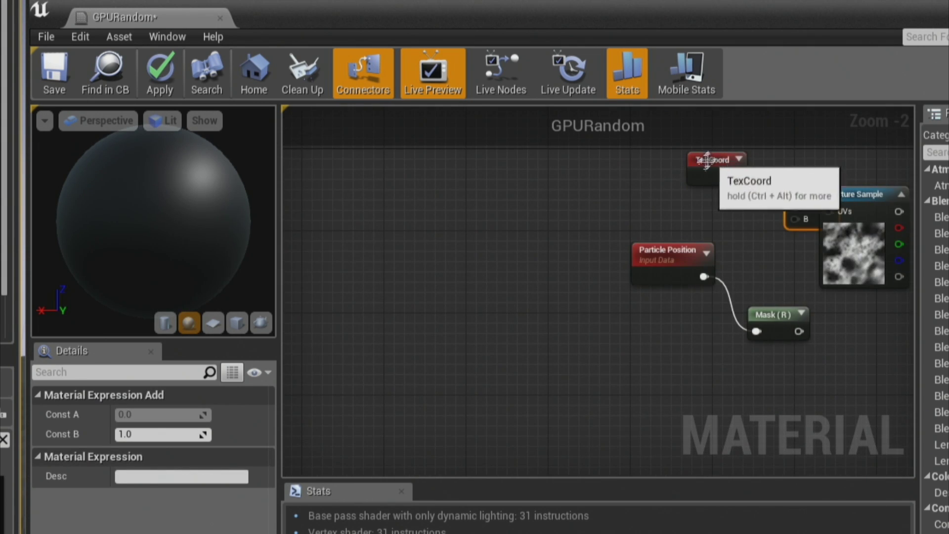
pyautogui.moveTo(717, 163); pyautogui.dragTo(598, 175)
pyautogui.moveTo(635, 255); pyautogui.dragTo(502, 276)
pyautogui.moveTo(781, 329); pyautogui.dragTo(755, 202)
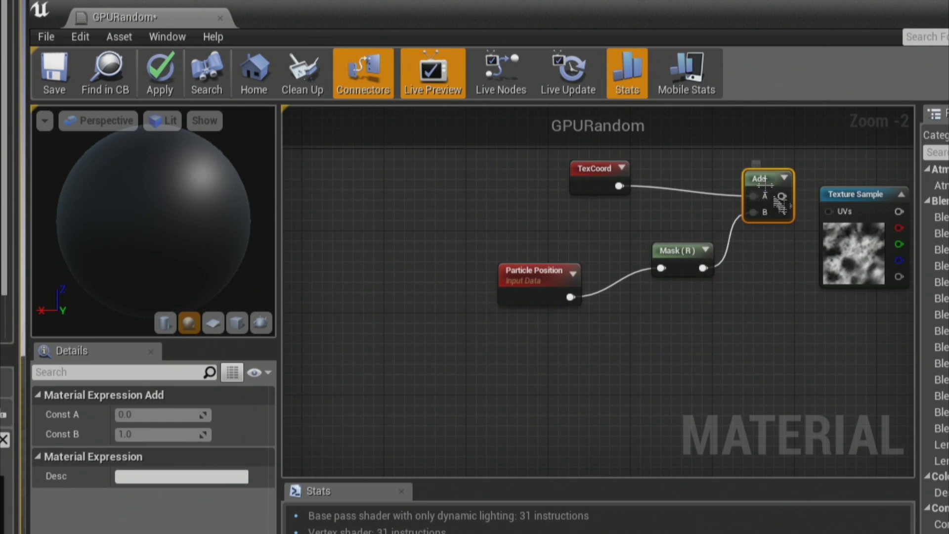
# - Add a SphereMask node below the Add node and feed a second TexCoord into its A input
pyautogui.moveTo(747, 302); pyautogui.dragTo(585, 308, button='right')
pyautogui.rightClick(547, 352)
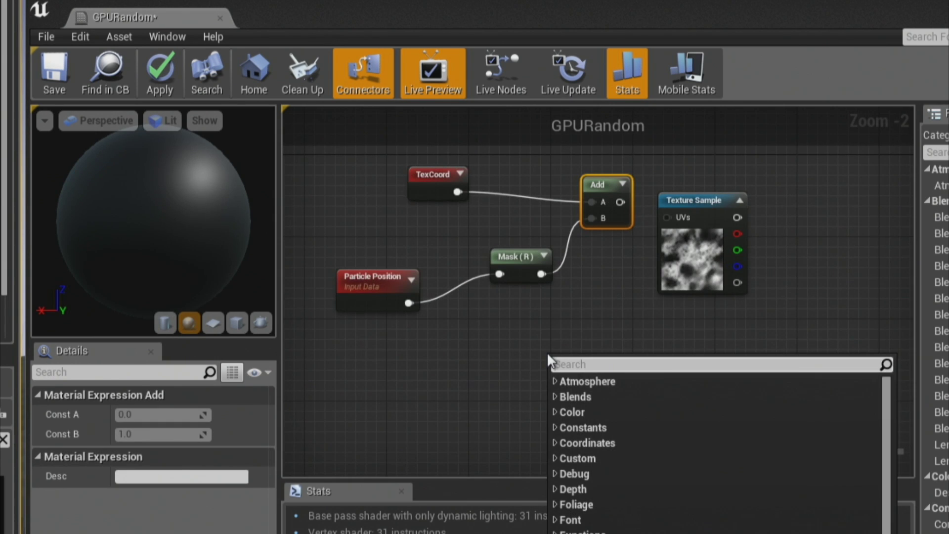
pyautogui.write('spheremask')
pyautogui.press('Return')
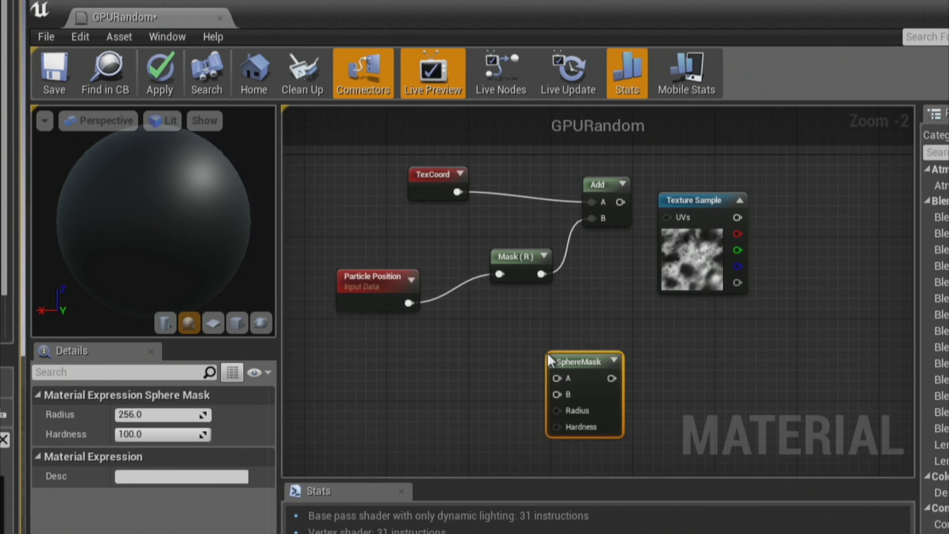
pyautogui.click(472, 217)
pyautogui.moveTo(515, 237); pyautogui.dragTo(558, 378)
# - Wire a 0.5 constant into the SphereMask's B and Radius inputs and preview the SphereMask node
pyautogui.click(431, 412)
pyautogui.press('Delete')
pyautogui.click(428, 412)
pyautogui.click(158, 418)
pyautogui.write('.5')
pyautogui.press('Return')
pyautogui.moveTo(451, 374); pyautogui.dragTo(459, 341)
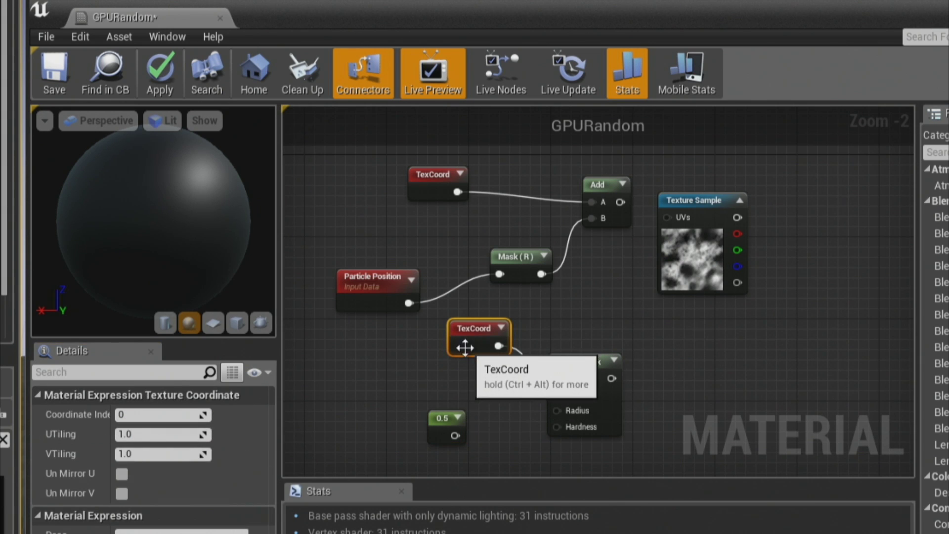
pyautogui.moveTo(441, 440); pyautogui.dragTo(489, 387)
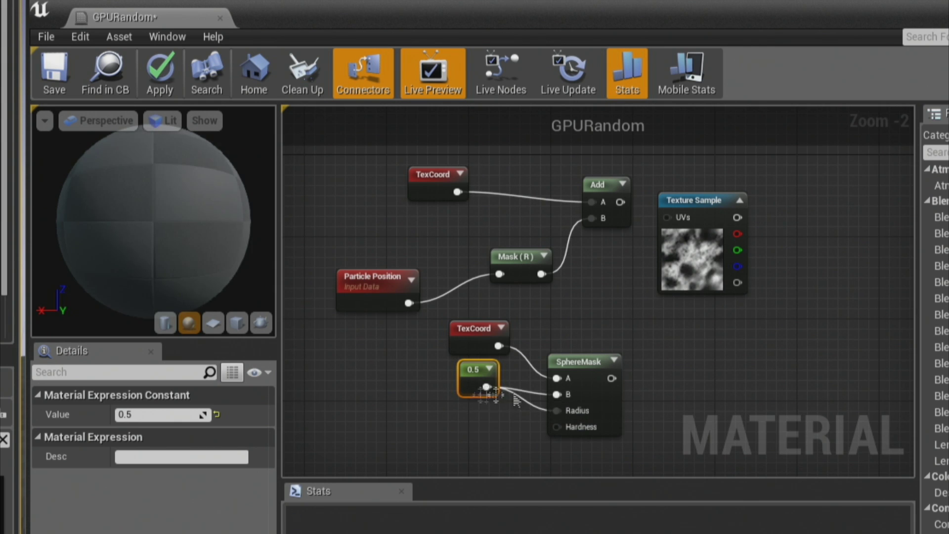
pyautogui.rightClick(590, 372)
pyautogui.click(605, 380)
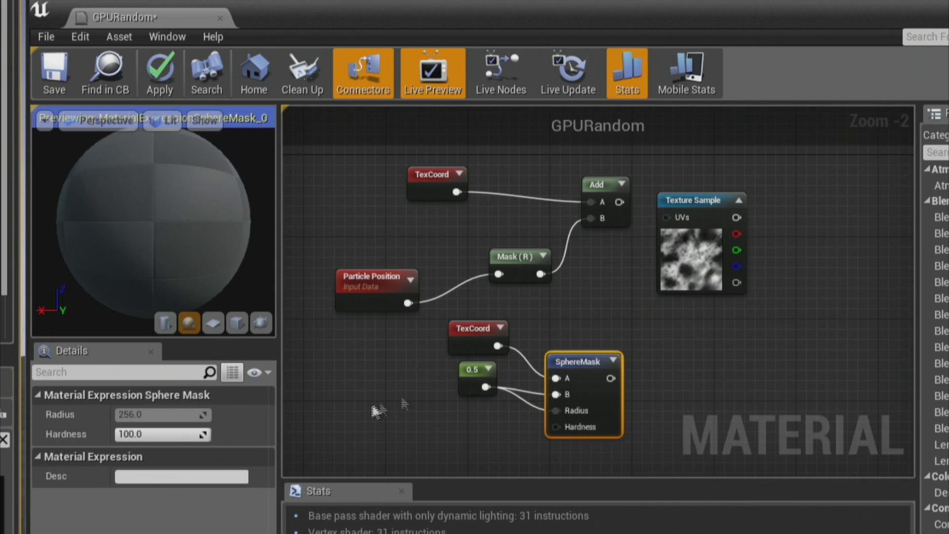
# - Switch the material preview shape to a cube to inspect the sphere mask on flat faces
pyautogui.click(165, 323)
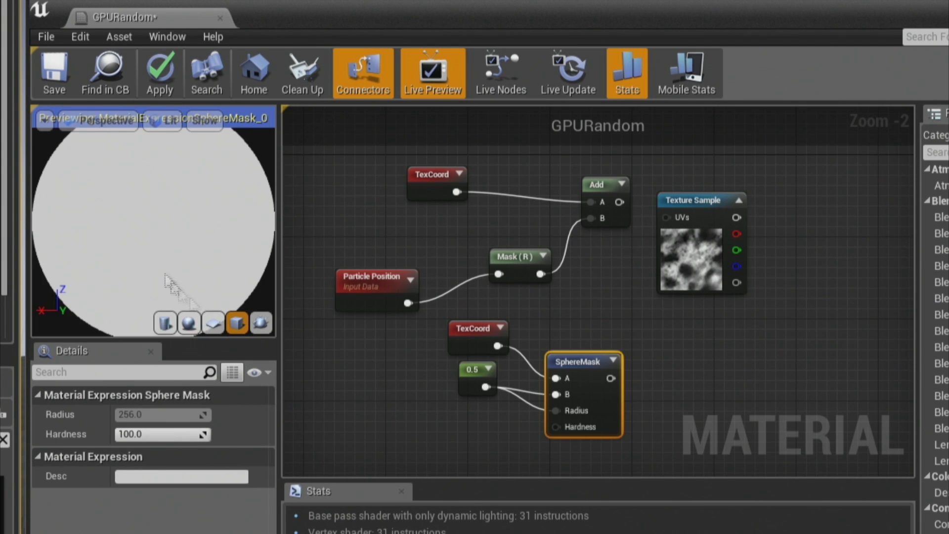
pyautogui.click(237, 323)
pyautogui.moveTo(144, 243)
pyautogui.mouseDown()
pyautogui.moveTo(164, 257)
pyautogui.moveTo(153, 233)
pyautogui.moveTo(149, 244)
pyautogui.mouseUp()
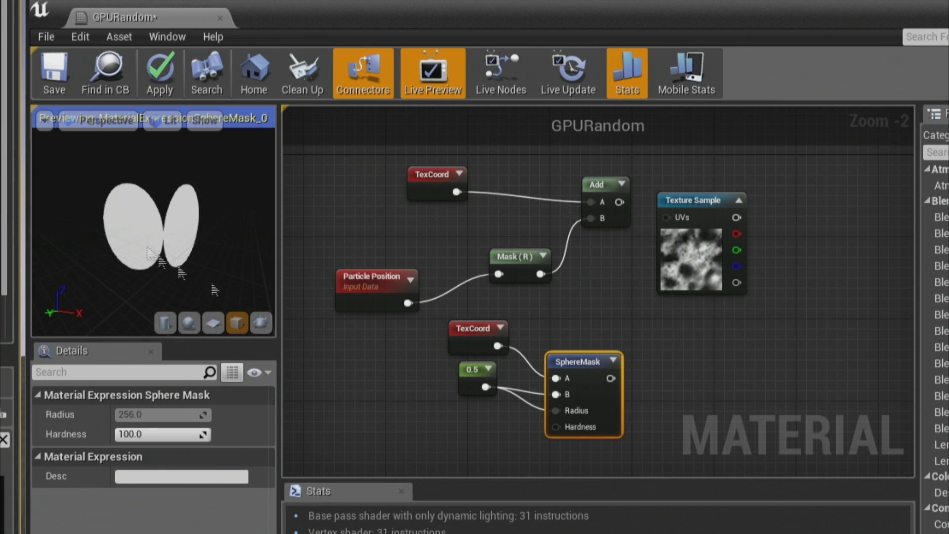
# - Set the SphereMask node's Hardness to 0 and inspect the softened mask on the preview cube
pyautogui.click(417, 426)
pyautogui.hotkey('ctrl', 'z')
pyautogui.click(146, 433)
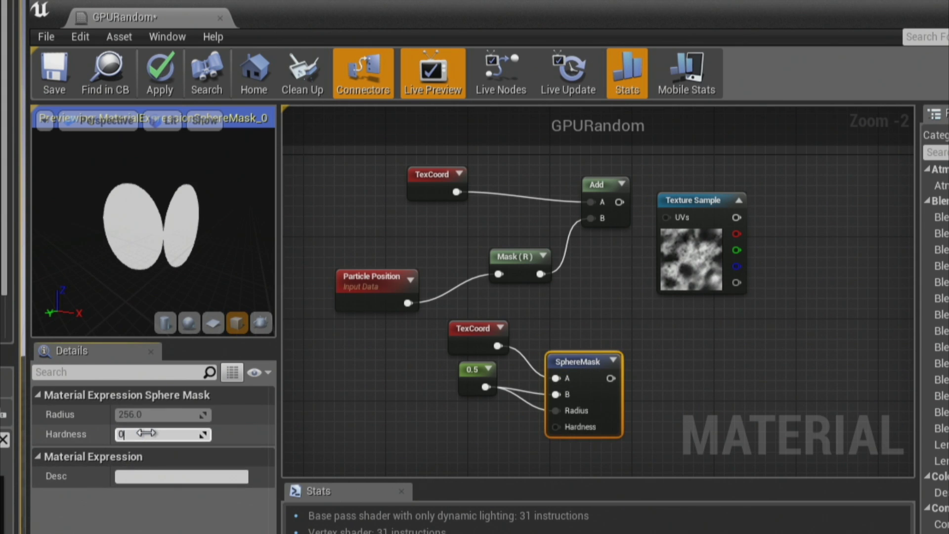
pyautogui.write('0')
pyautogui.press('Return')
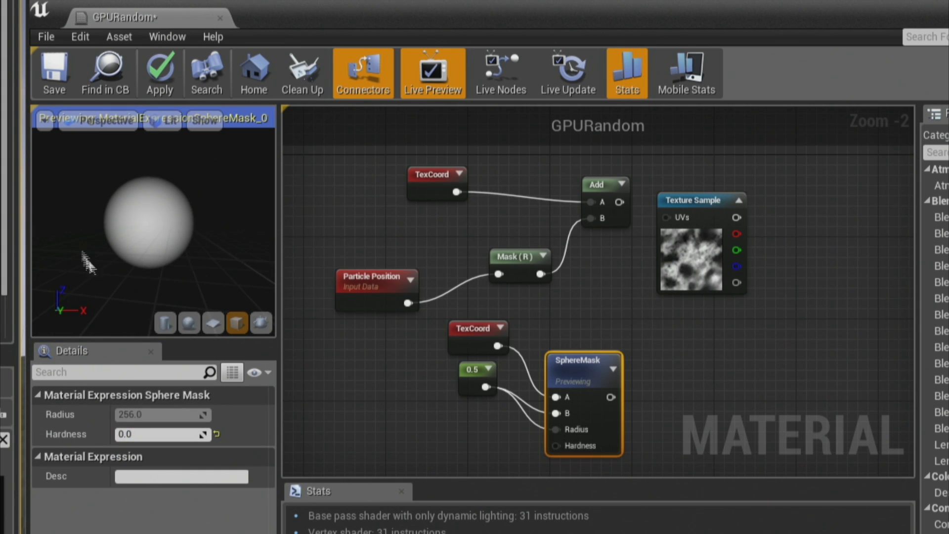
pyautogui.moveTo(200, 240)
pyautogui.mouseDown()
pyautogui.moveTo(178, 241)
pyautogui.moveTo(203, 223)
pyautogui.mouseUp()
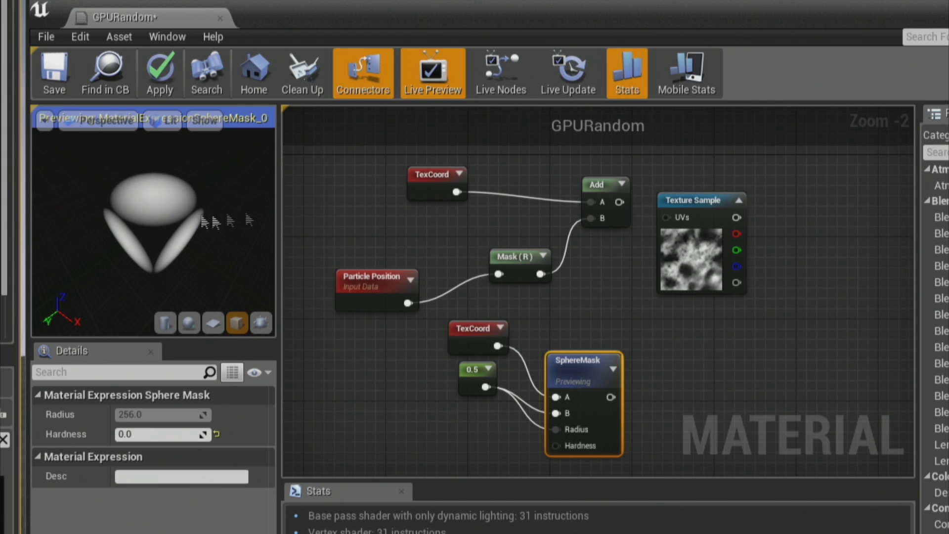
# - Add a Multiply node near the material's main node, with the SphereMask output feeding its A input
pyautogui.click(740, 327)
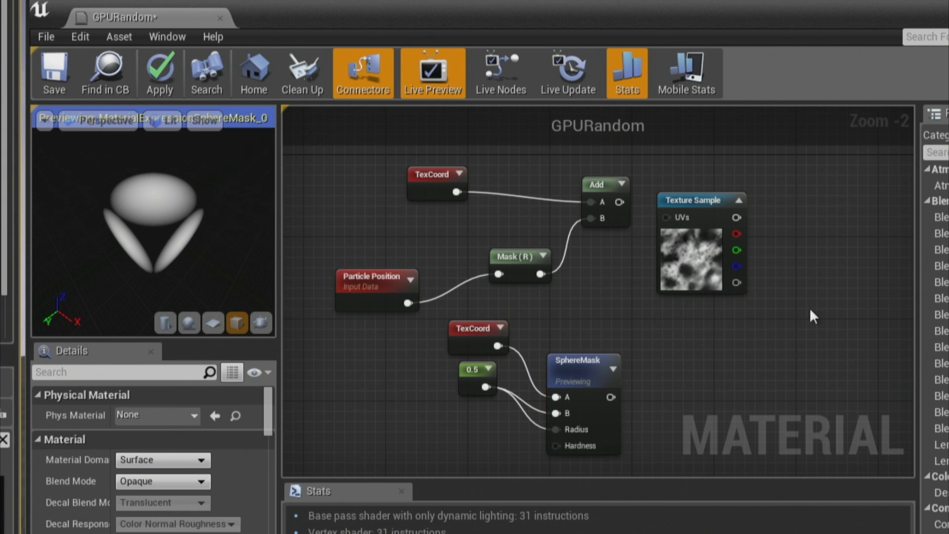
pyautogui.moveTo(733, 367); pyautogui.dragTo(576, 317, button='right')
pyautogui.moveTo(458, 348); pyautogui.dragTo(697, 285)
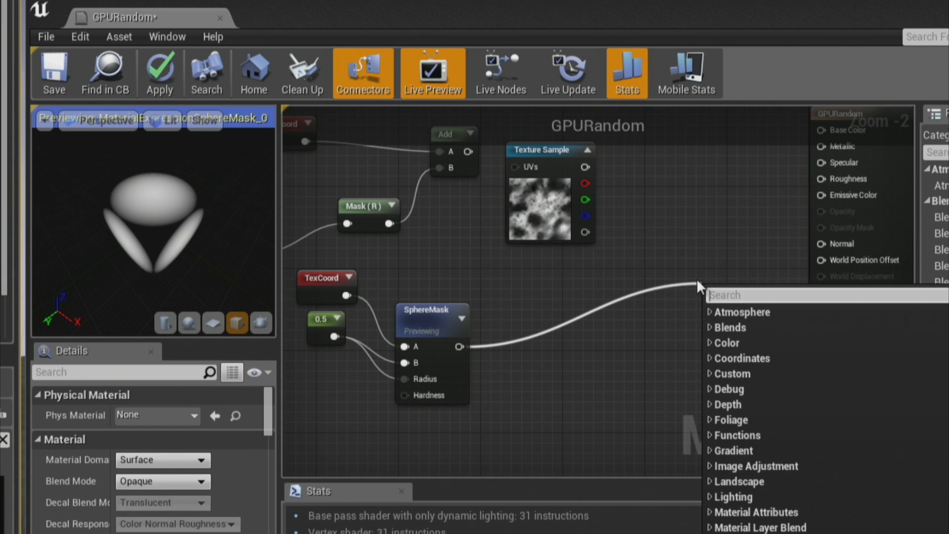
pyautogui.write('mu')
pyautogui.press('Return')
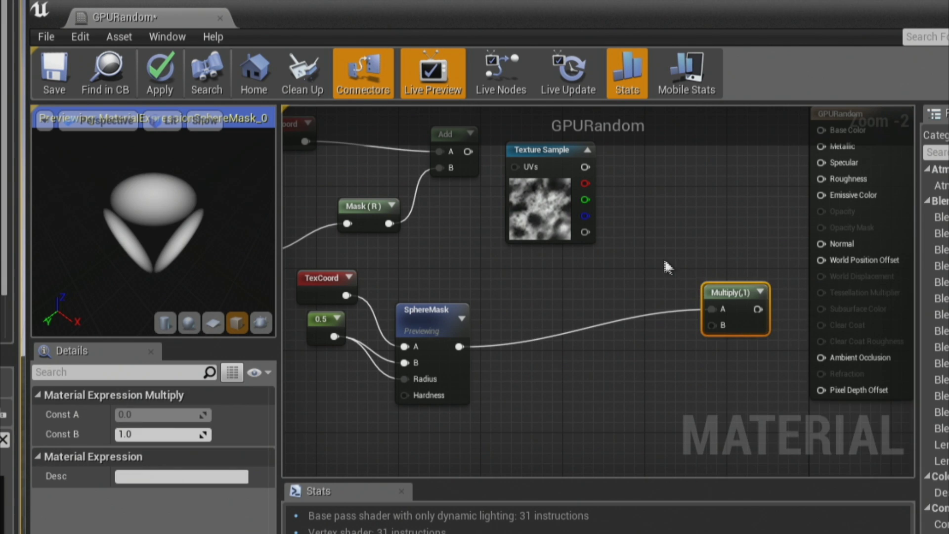
# - Add a ParticleColor node and connect its alpha output to the Multiply's B input
pyautogui.rightClick(658, 261)
pyautogui.write('partic')
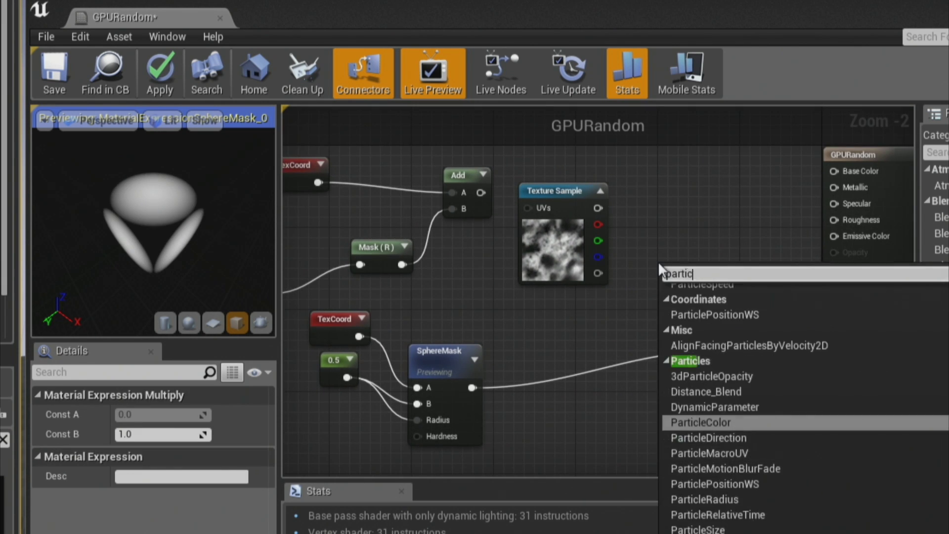
pyautogui.write('lecolo')
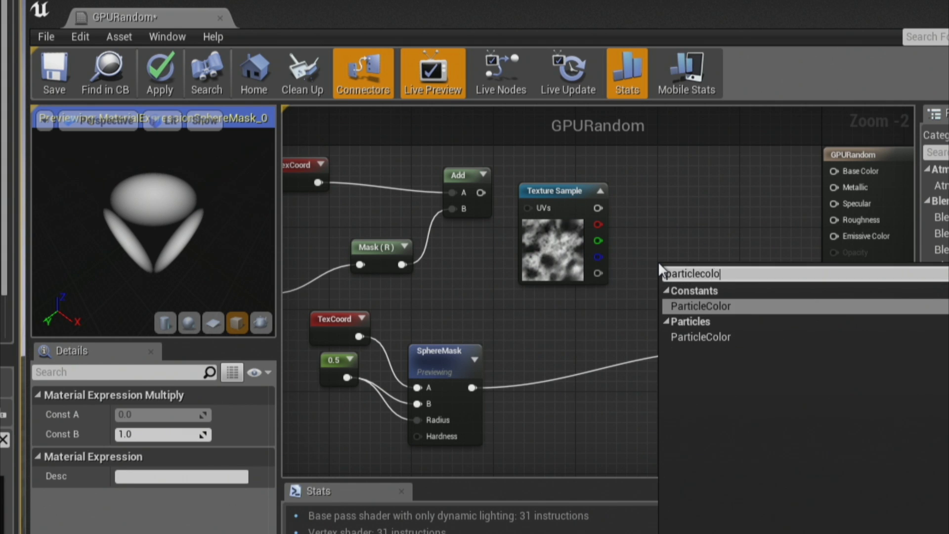
pyautogui.press('Return')
pyautogui.moveTo(712, 324); pyautogui.dragTo(635, 403)
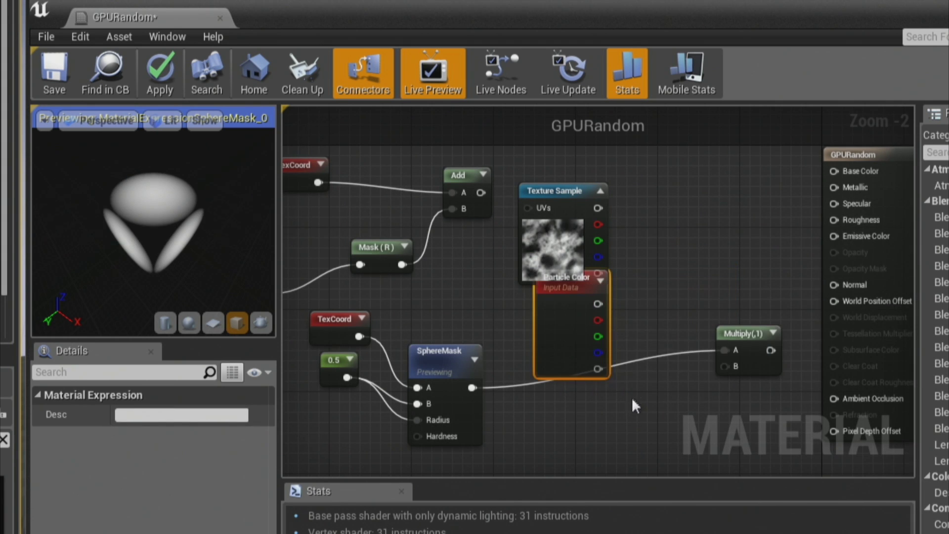
pyautogui.moveTo(597, 369); pyautogui.dragTo(740, 386)
# - Connect the mask Multiply to the material's Opacity input and move the Particle Color node above the Texture Sample
pyautogui.click(743, 363)
pyautogui.moveTo(743, 380); pyautogui.dragTo(834, 275)
pyautogui.moveTo(834, 276); pyautogui.dragTo(865, 426, button='right')
pyautogui.moveTo(618, 455); pyautogui.dragTo(608, 218)
# - Feed the Add output into the Texture Sample's UVs and multiply Particle Color by the Texture Sample in a new Multiply node
pyautogui.moveTo(513, 341); pyautogui.dragTo(559, 356)
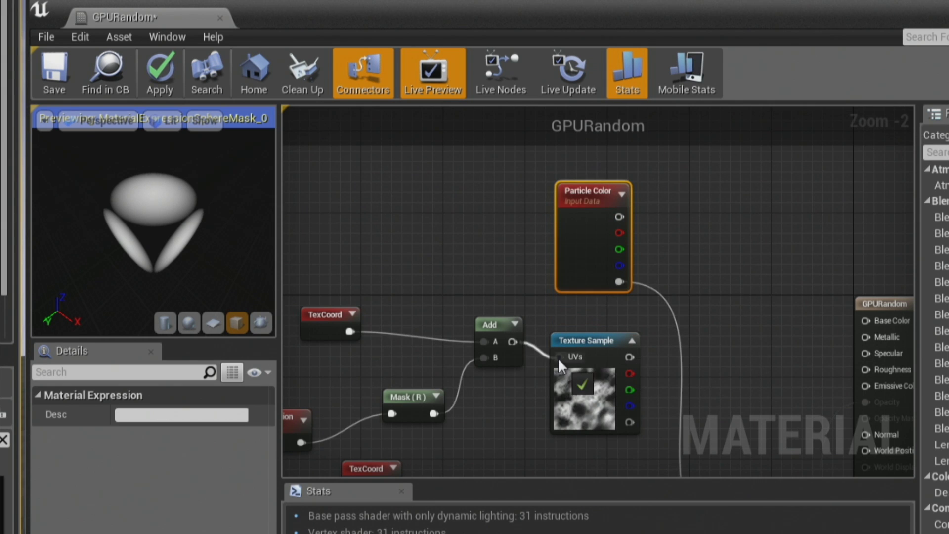
pyautogui.click(747, 256)
pyautogui.moveTo(630, 363); pyautogui.dragTo(755, 291)
pyautogui.moveTo(619, 217); pyautogui.dragTo(755, 276)
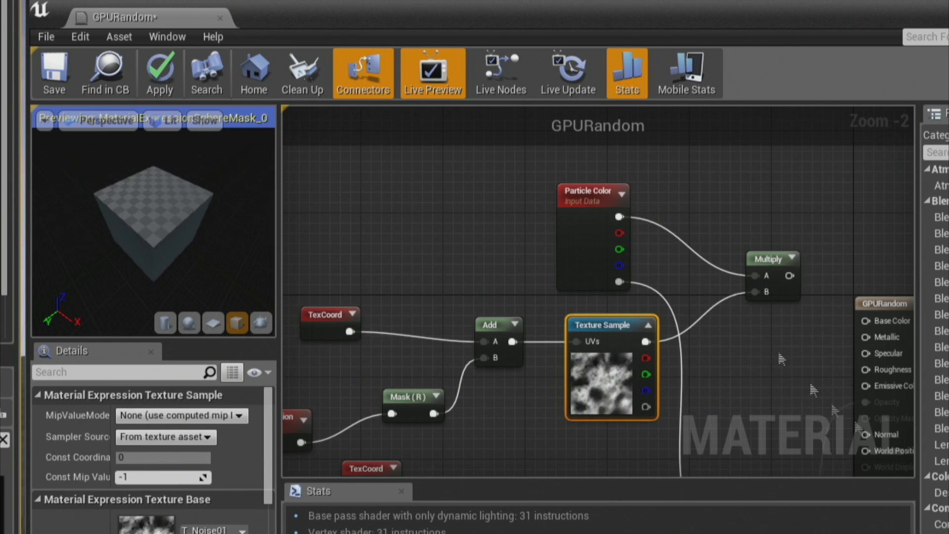
# - Connect the color Multiply's output to the material's Emissive Color input
pyautogui.moveTo(814, 391); pyautogui.dragTo(603, 280, button='right')
pyautogui.moveTo(581, 166); pyautogui.dragTo(658, 282)
pyautogui.moveTo(561, 254); pyautogui.dragTo(639, 327, button='right')
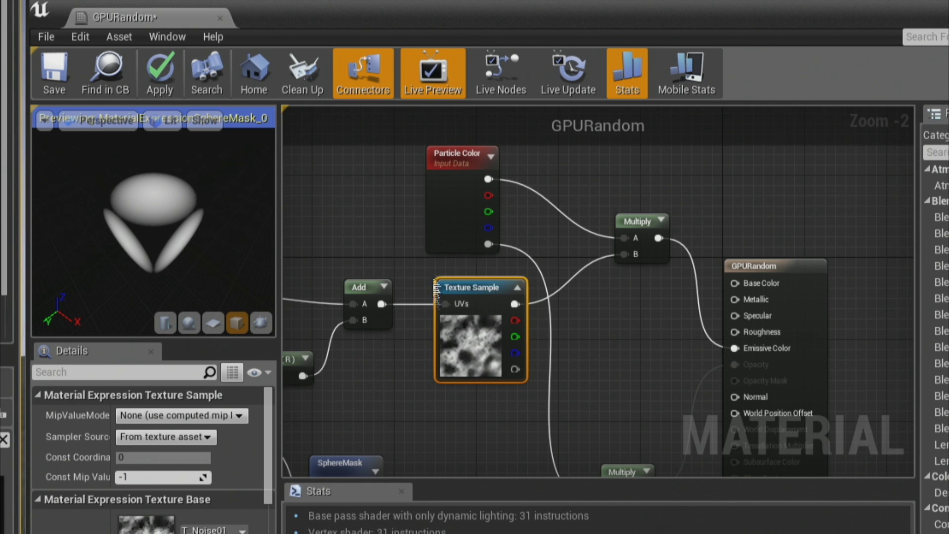
pyautogui.moveTo(575, 397); pyautogui.dragTo(560, 343, button='right')
# - Preview the Texture Sample node, then stop previewing it to return the preview to the full material
pyautogui.rightClick(458, 283)
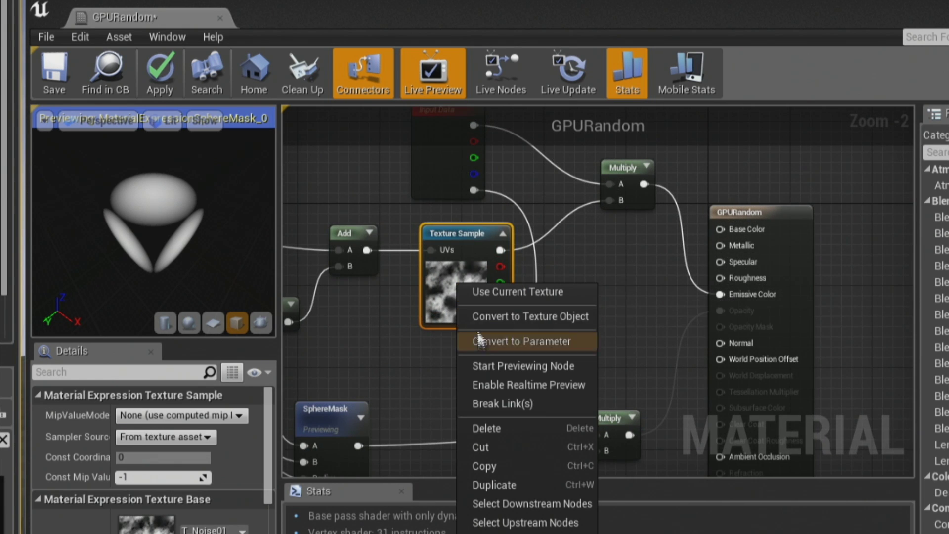
pyautogui.click(494, 366)
pyautogui.rightClick(435, 269)
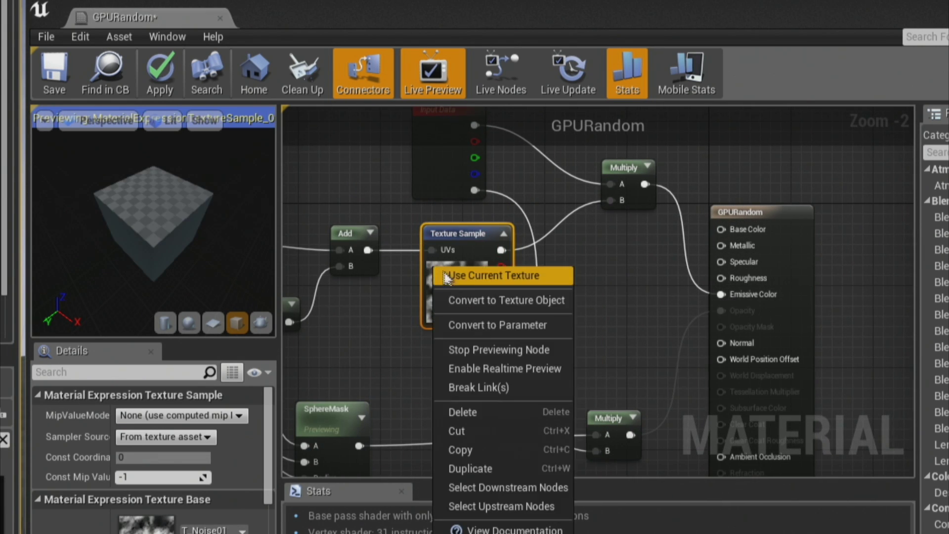
pyautogui.click(494, 349)
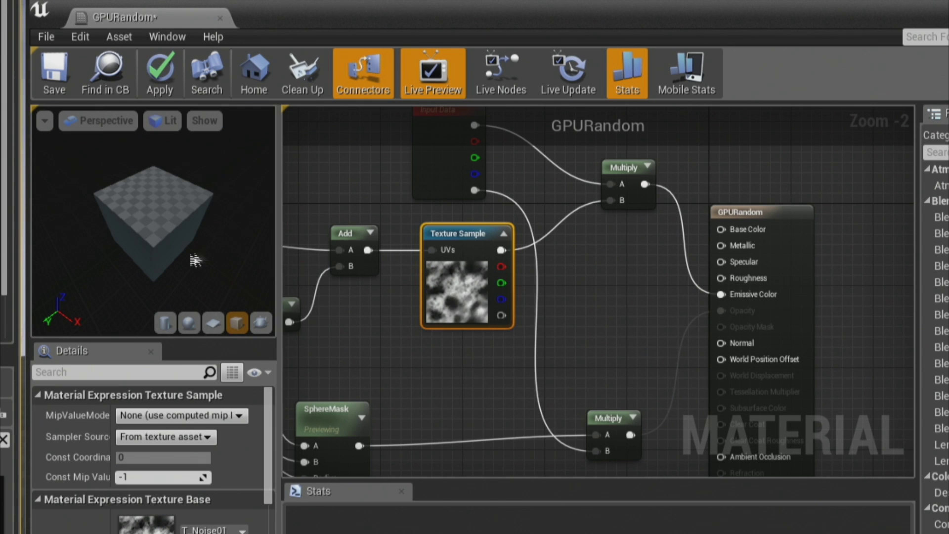
# - Set the material's Blend Mode to Translucent
pyautogui.moveTo(202, 259); pyautogui.dragTo(178, 213)
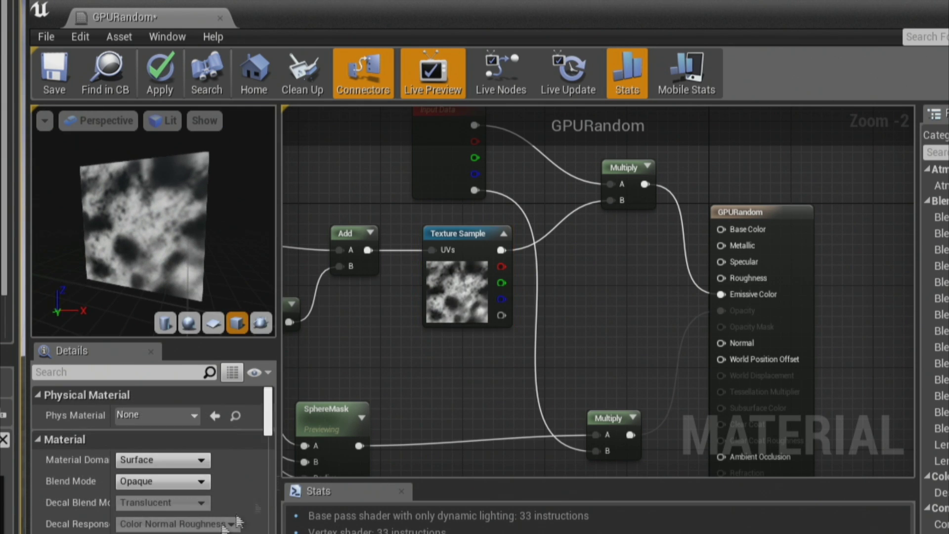
pyautogui.click(141, 484)
pyautogui.click(147, 511)
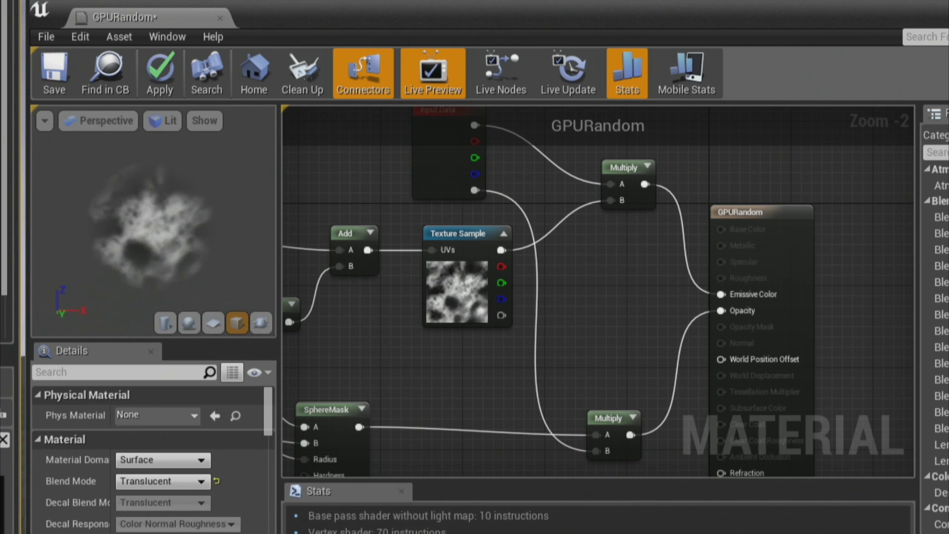
# - Space out the Particle Position and Mask nodes and feed the R mask into a new Divide node with Const B 1024
pyautogui.moveTo(348, 297); pyautogui.dragTo(544, 244, button='right')
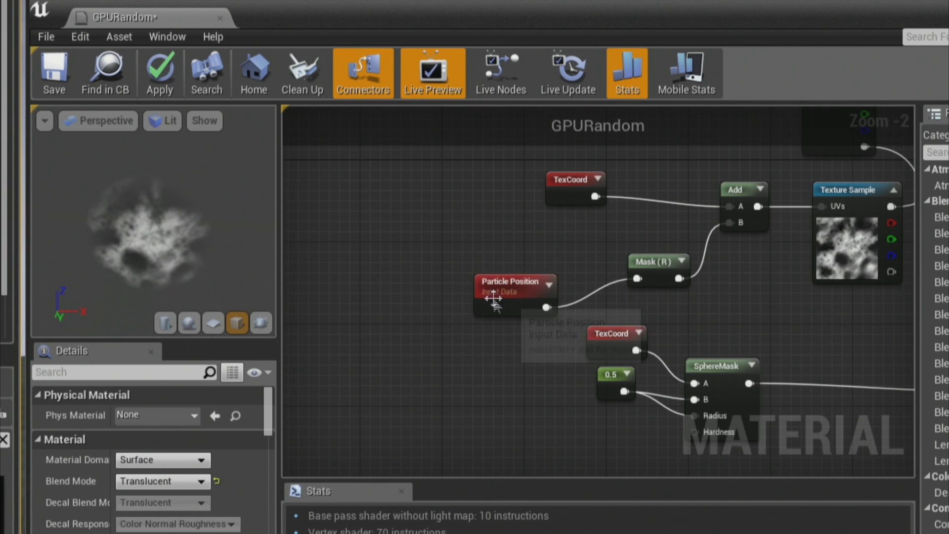
pyautogui.moveTo(493, 299); pyautogui.dragTo(410, 287)
pyautogui.moveTo(673, 282); pyautogui.dragTo(632, 250)
pyautogui.write('div')
pyautogui.press('Return')
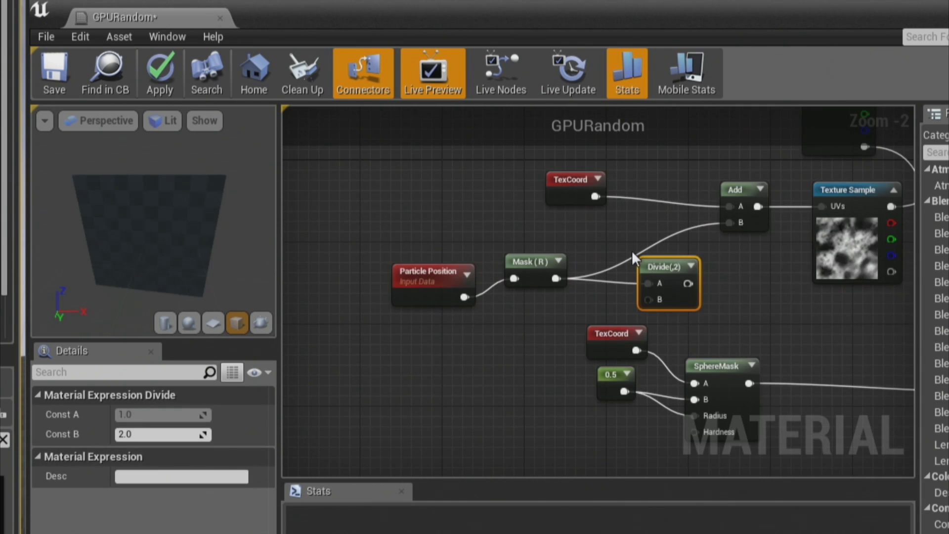
pyautogui.click(155, 433)
pyautogui.write('1024')
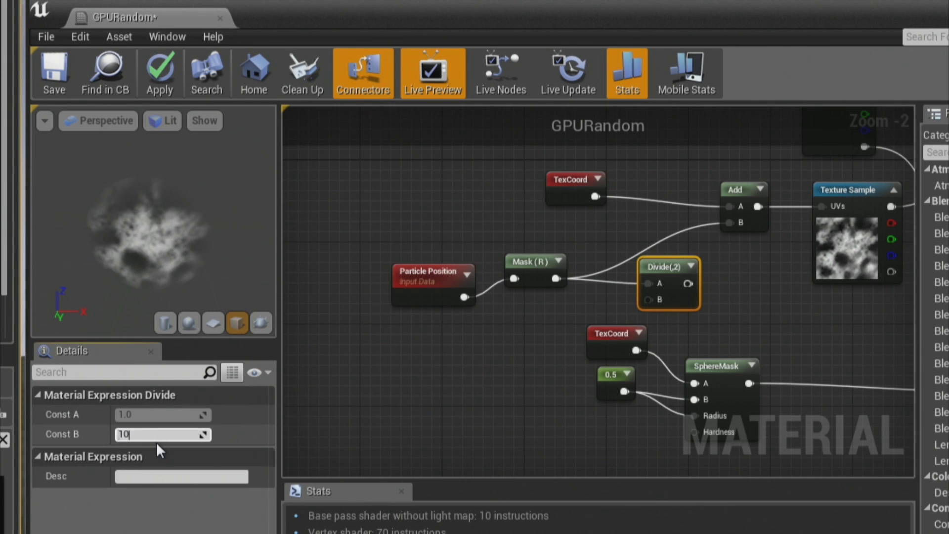
pyautogui.press('Return')
# - Connect the Divide output to the Add's B input in place of the mask and apply the material
pyautogui.moveTo(701, 283); pyautogui.dragTo(717, 240)
pyautogui.click(718, 239)
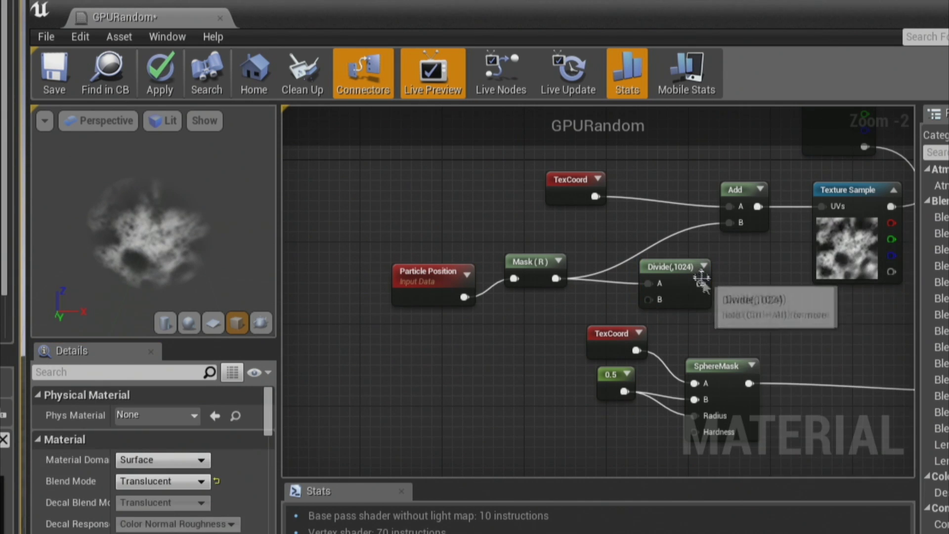
pyautogui.moveTo(710, 288)
pyautogui.mouseDown()
pyautogui.moveTo(676, 275)
pyautogui.moveTo(731, 251)
pyautogui.moveTo(735, 225)
pyautogui.mouseUp()
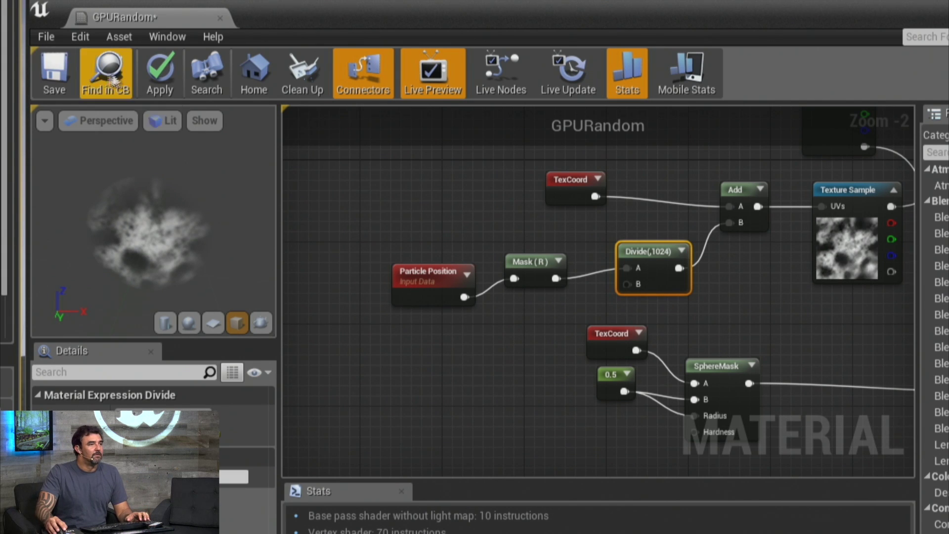
pyautogui.click(157, 79)
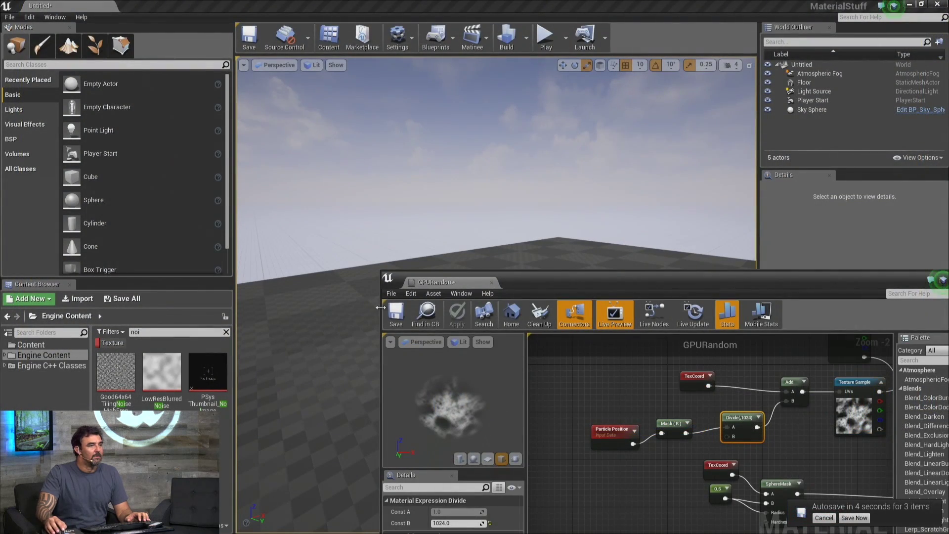
# - Locate GPURandom in the Content Browser and create a particle system named GPU_Example beside it
pyautogui.click(427, 315)
pyautogui.rightClick(169, 395)
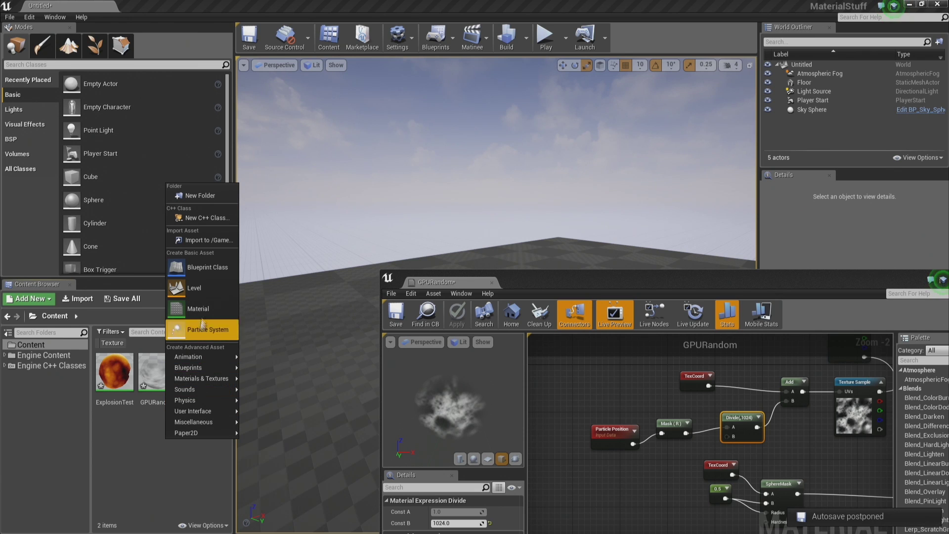
pyautogui.click(203, 329)
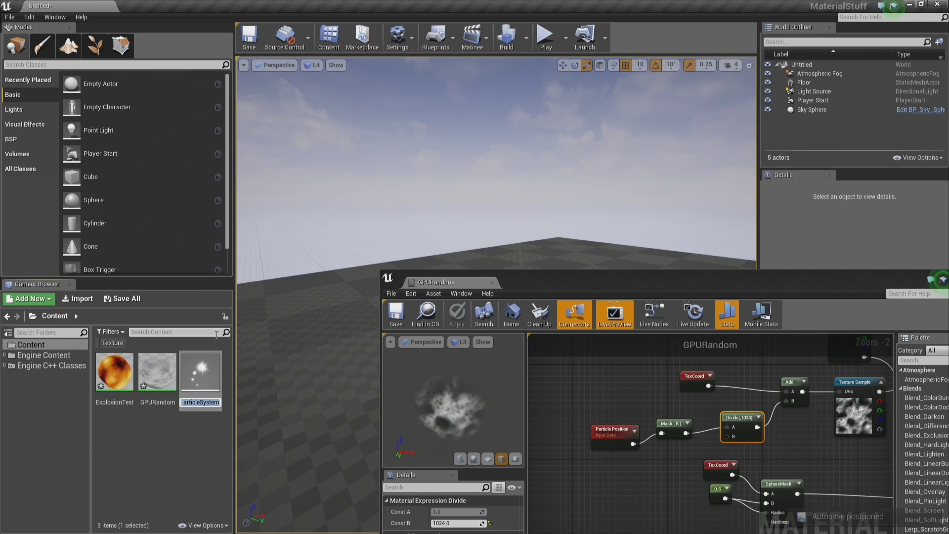
pyautogui.write('GPU_Example')
pyautogui.press('Return')
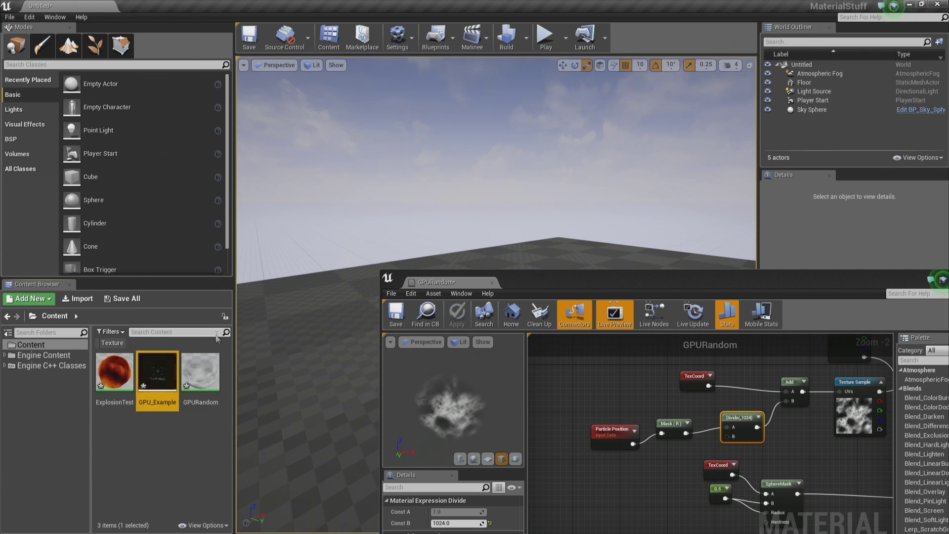
# - Open the GPU_Example particle system and assign the GPURandom material in its emitter's Required module
pyautogui.click(200, 373)
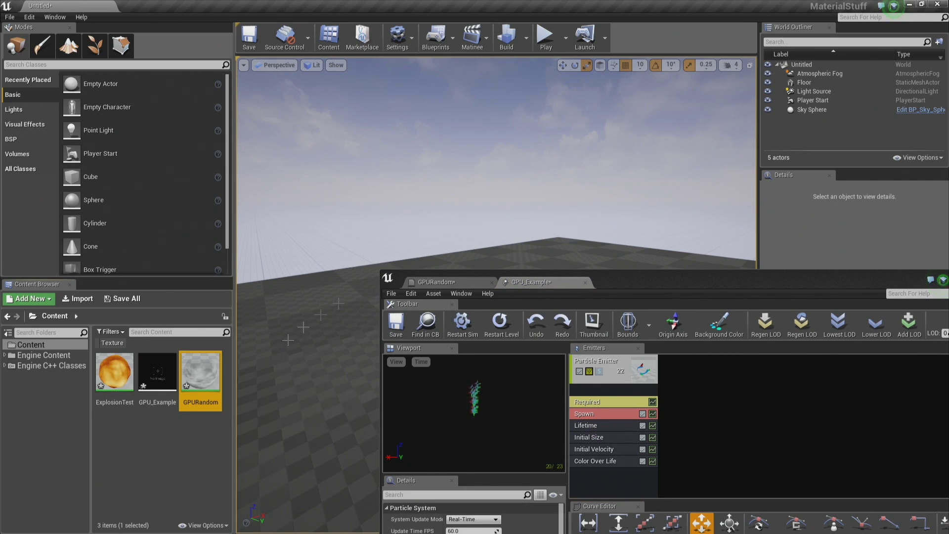
pyautogui.moveTo(626, 295); pyautogui.dragTo(577, 206)
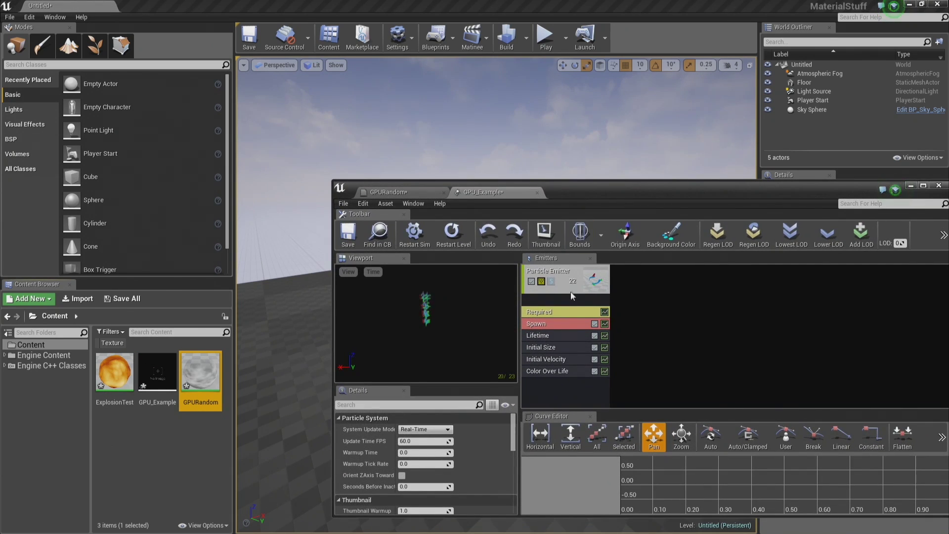
pyautogui.rightClick(568, 301)
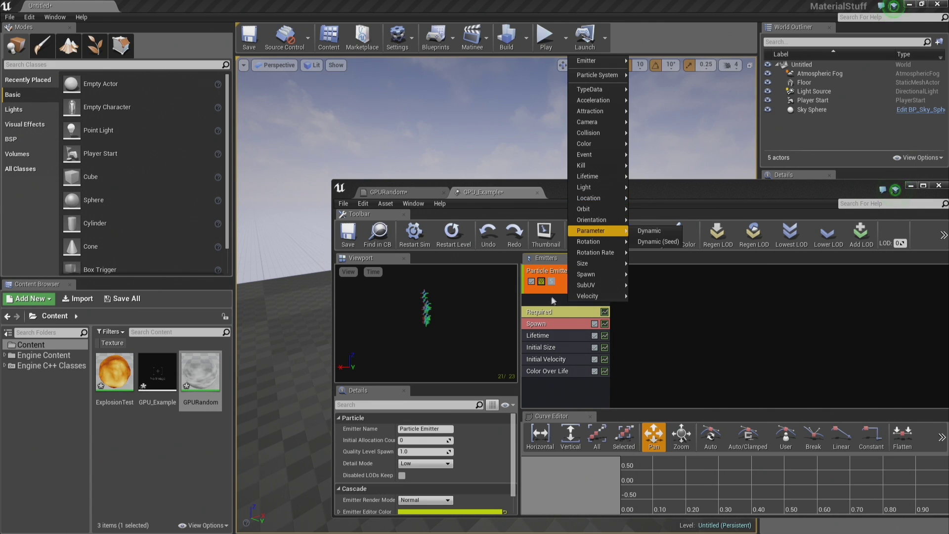
pyautogui.click(554, 303)
pyautogui.click(589, 317)
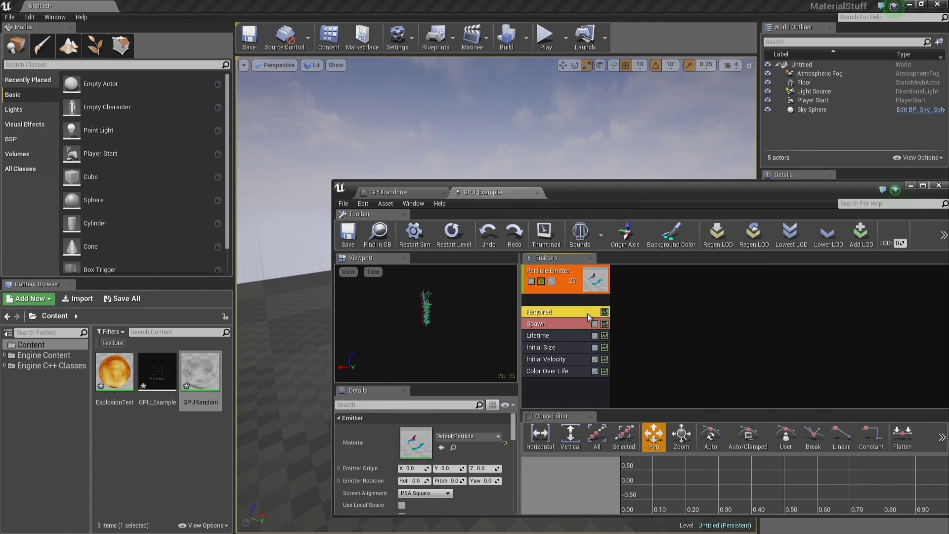
pyautogui.click(442, 448)
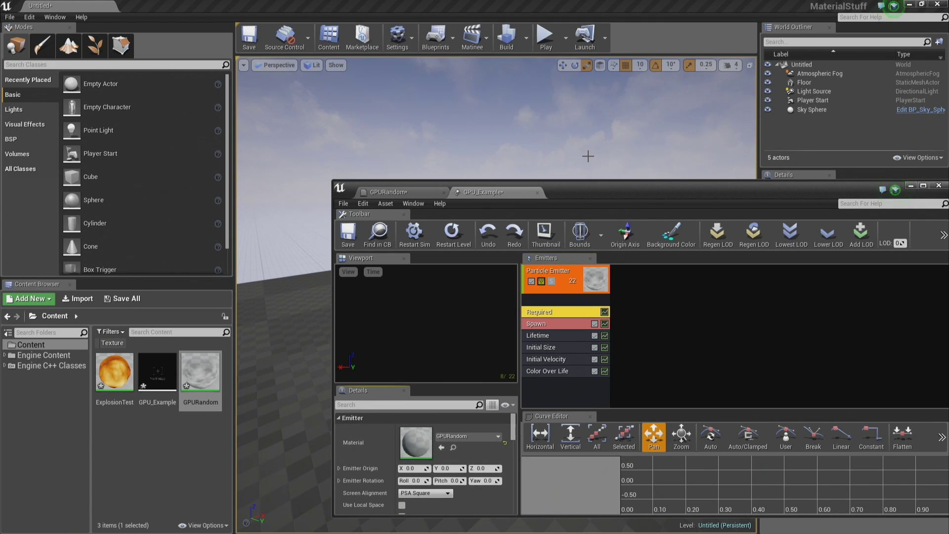
# - Add GPU Sprites type data to the particle emitter and set fixed bounds for the particle system
pyautogui.moveTo(584, 191); pyautogui.dragTo(566, 116)
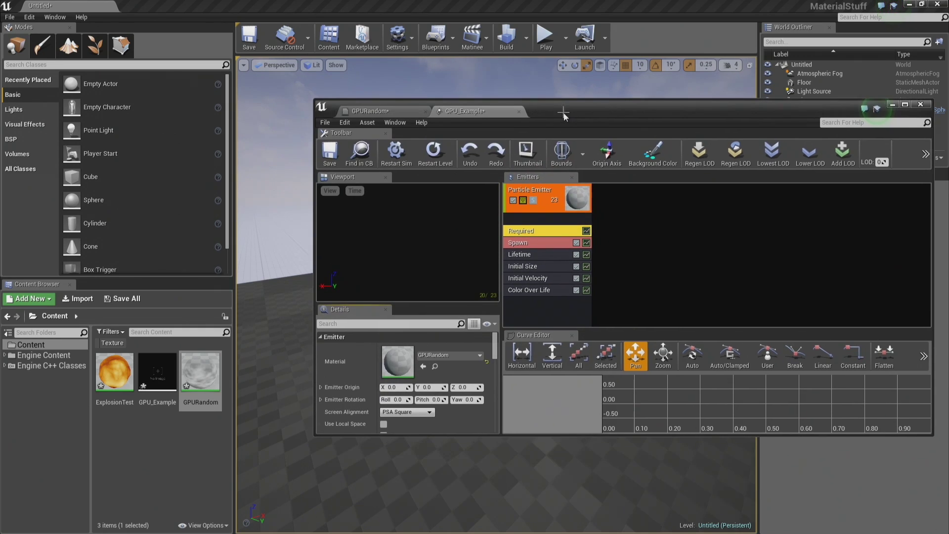
pyautogui.rightClick(538, 304)
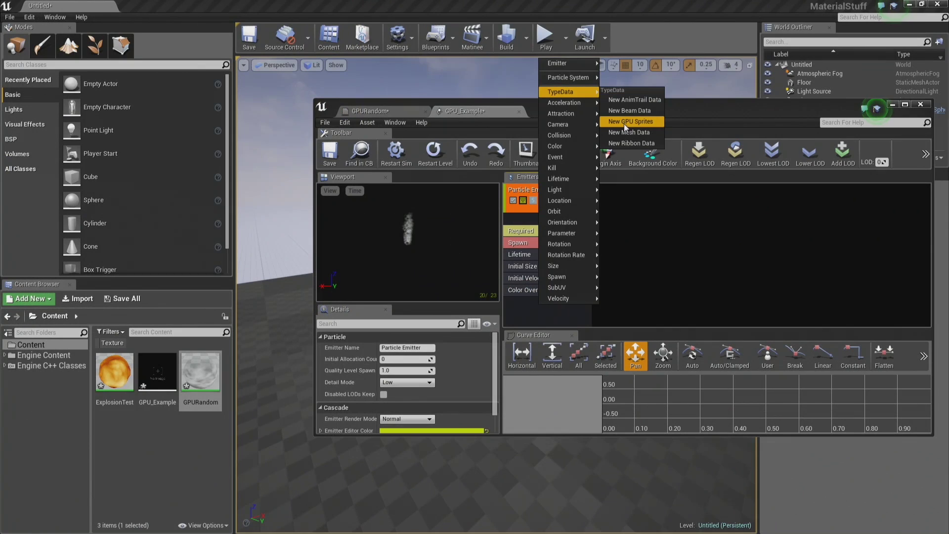
pyautogui.click(625, 128)
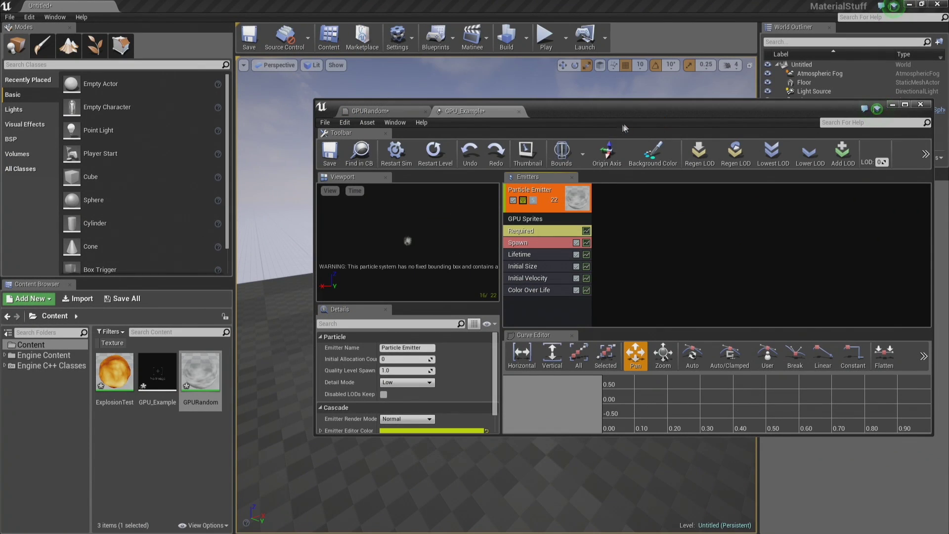
pyautogui.click(581, 157)
pyautogui.click(598, 177)
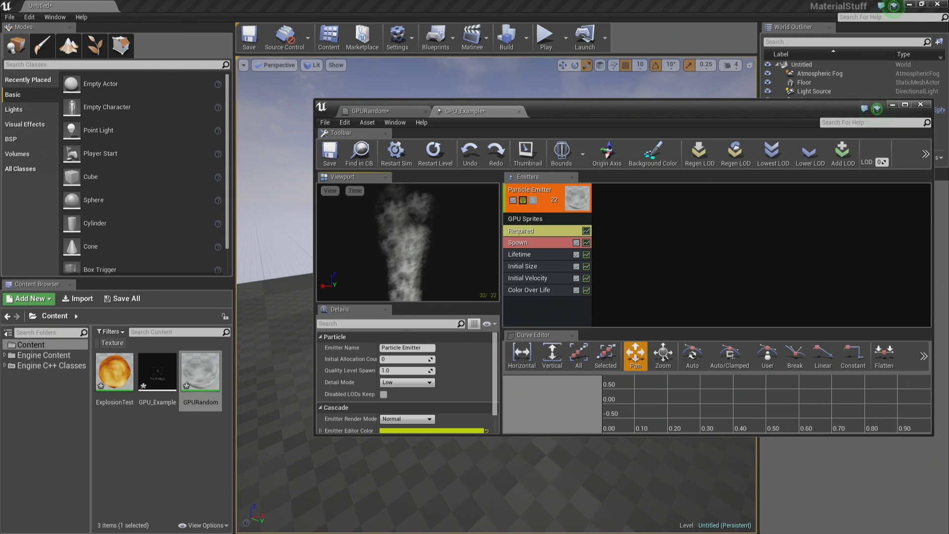
# - Set the Max X of the Initial Velocity module's Start Velocity distribution to 200
pyautogui.click(539, 278)
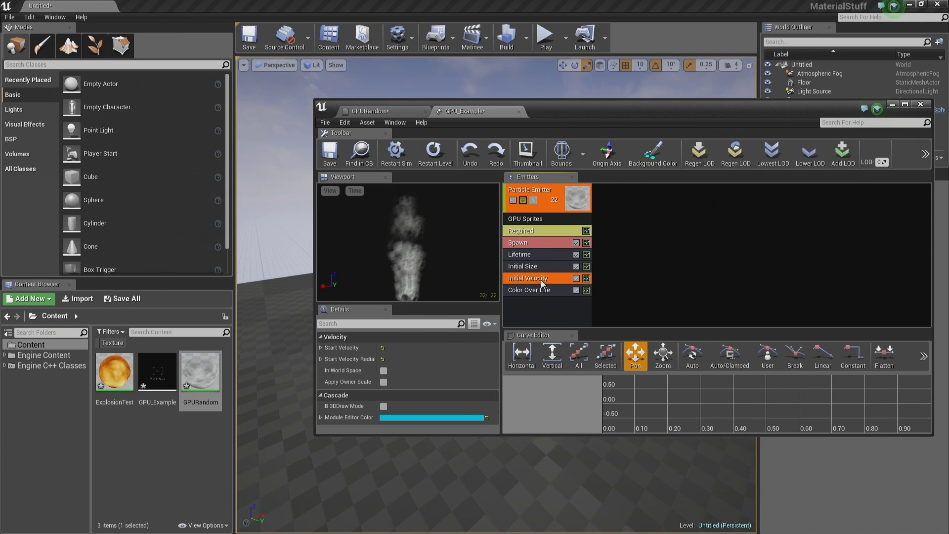
pyautogui.click(321, 347)
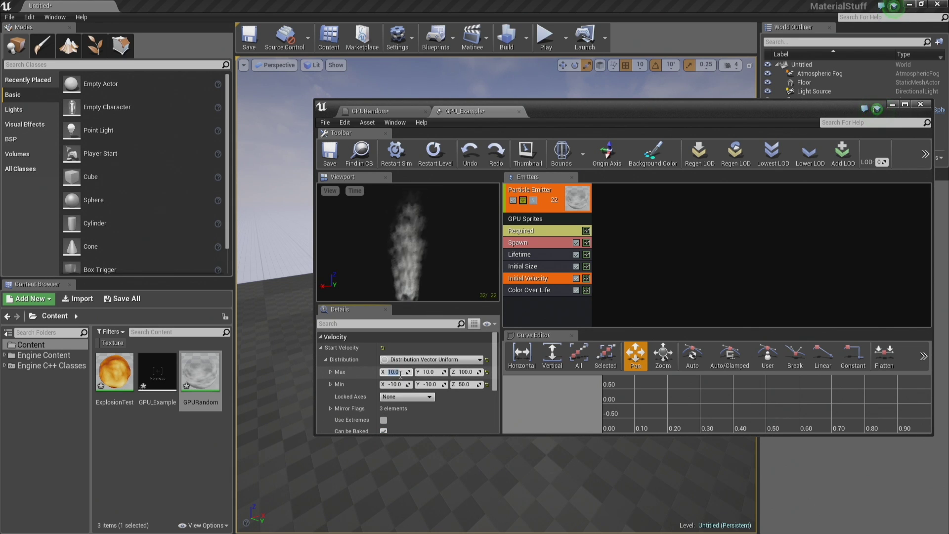
pyautogui.press('Return')
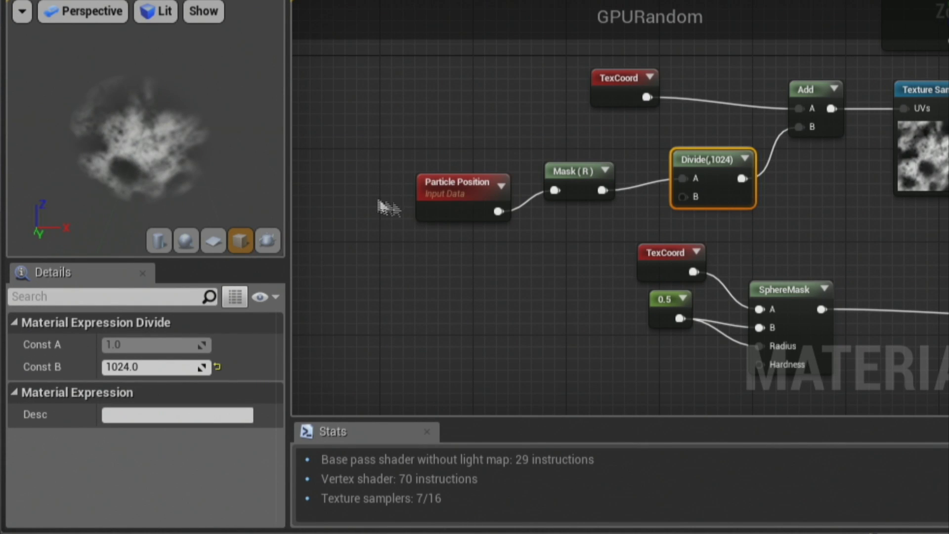
# - Set the Divide node's Const B to 256 in the GPURandom material and apply the material
pyautogui.click(744, 160)
pyautogui.click(153, 368)
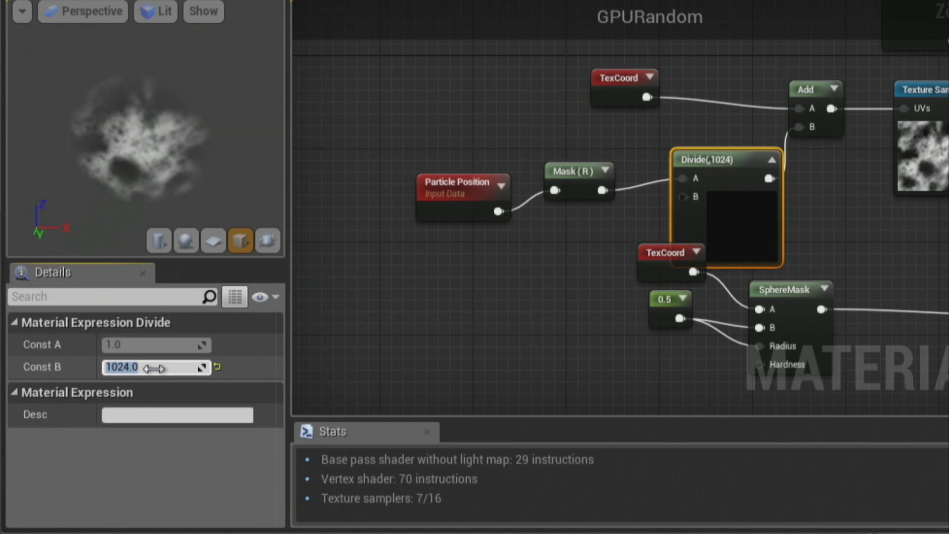
pyautogui.press('Return')
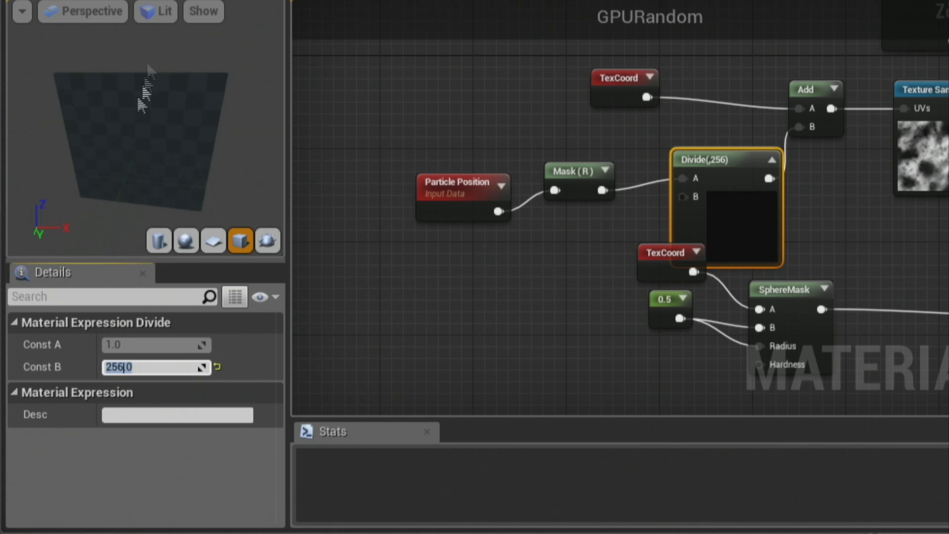
pyautogui.click(391, 149)
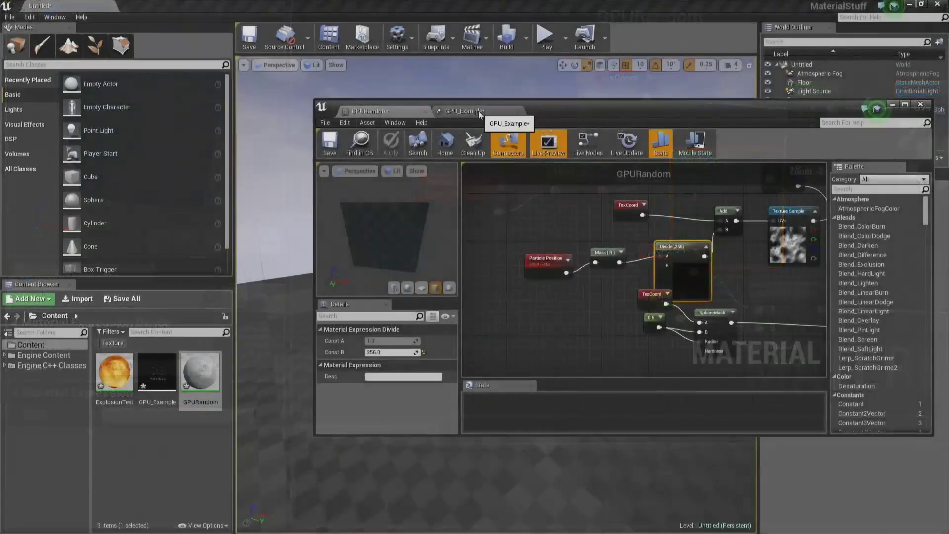
# - Play the GPU_Example preview at 25% animation speed and examine the particles from different angles
pyautogui.click(478, 111)
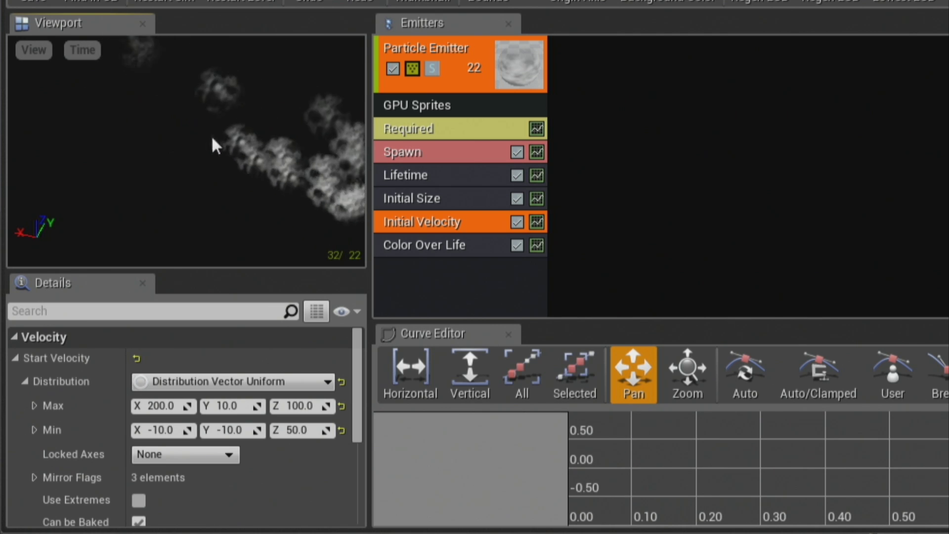
pyautogui.click(82, 50)
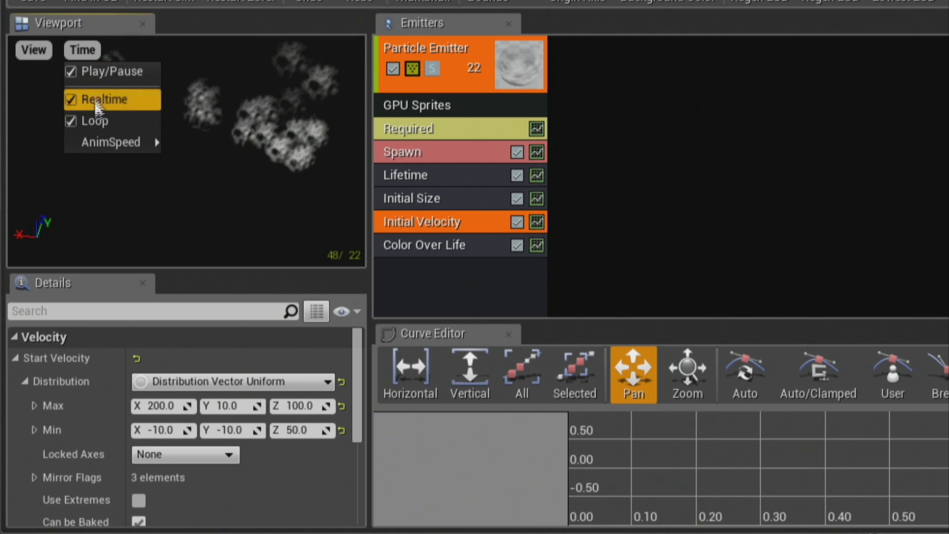
pyautogui.moveTo(102, 147)
pyautogui.click(190, 200)
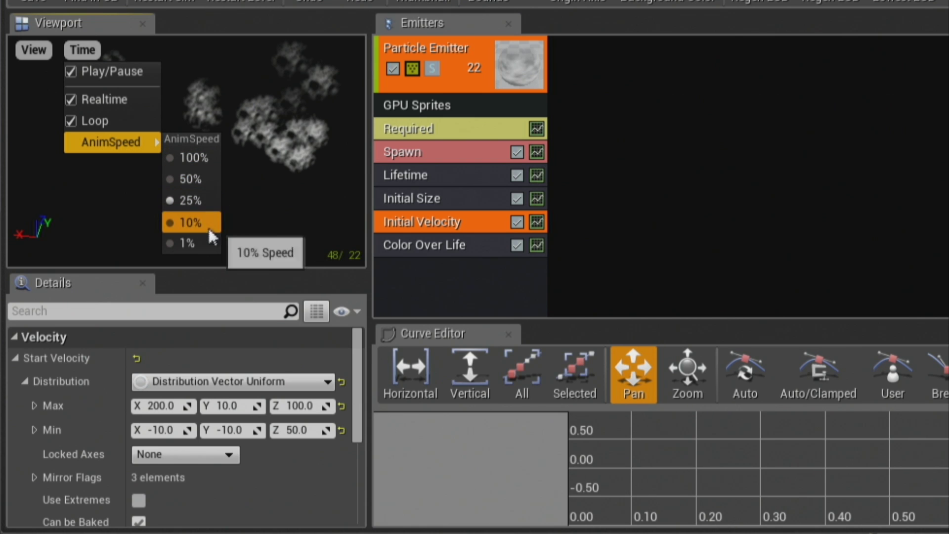
pyautogui.click(190, 200)
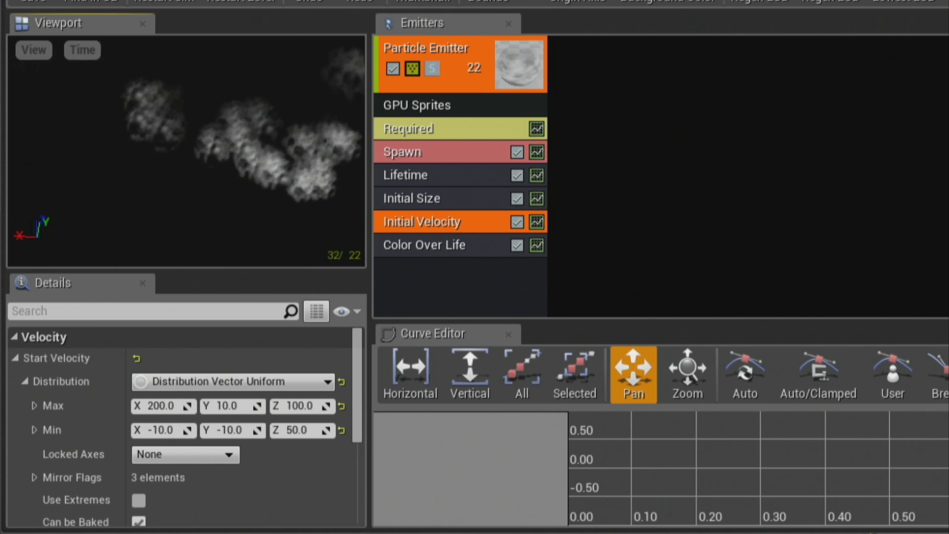
pyautogui.moveTo(198, 198); pyautogui.dragTo(68, 191)
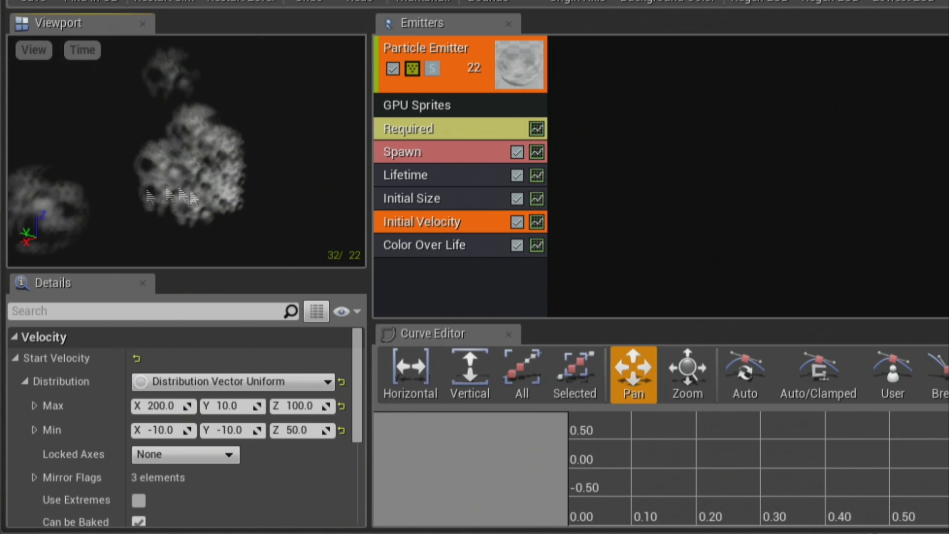
pyautogui.moveTo(173, 213); pyautogui.dragTo(198, 129)
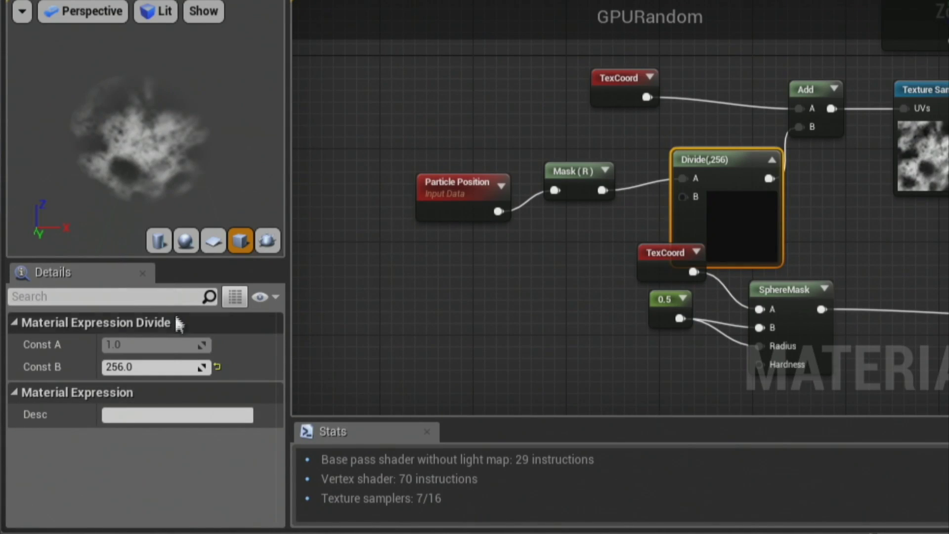
# - Set the Divide node's Const B to 128 in GPURandom and apply the material
pyautogui.click(157, 366)
pyautogui.write('1289')
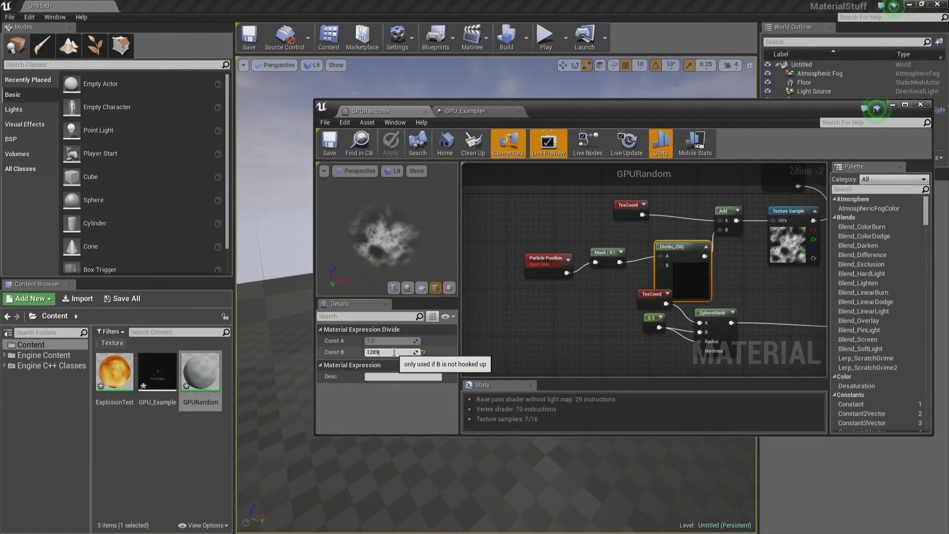
pyautogui.press('Return')
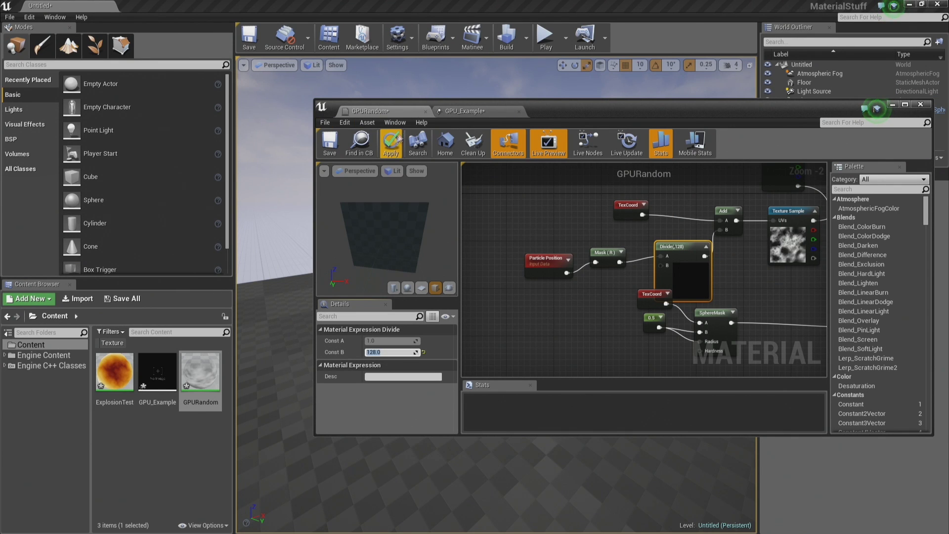
pyautogui.click(390, 143)
# - Check the particles in the GPU_Example preview and open the emitter's Lifetime module settings
pyautogui.click(465, 110)
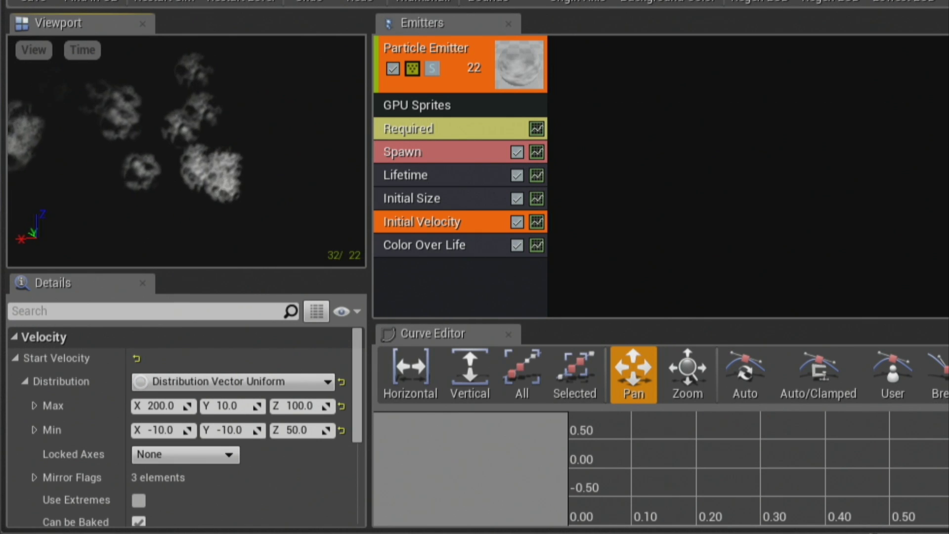
pyautogui.moveTo(192, 165); pyautogui.dragTo(192, 165)
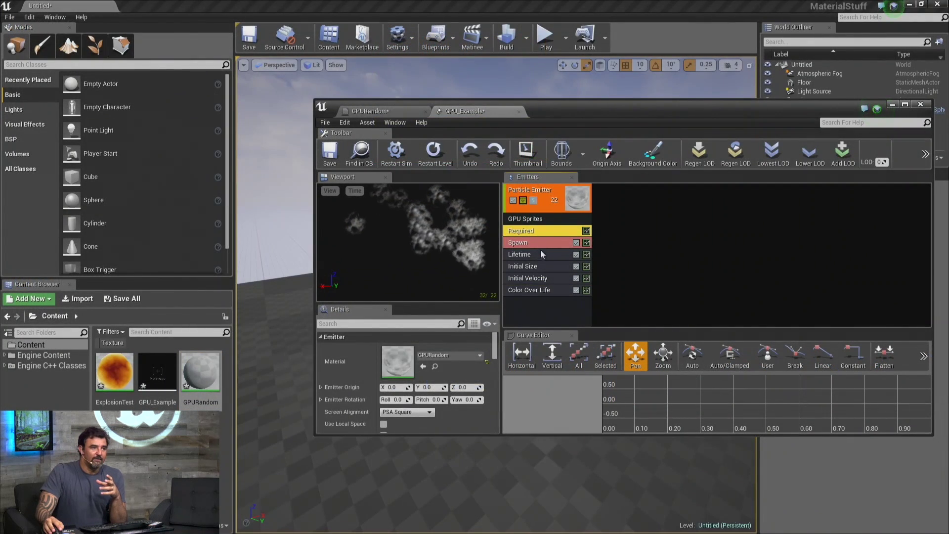
pyautogui.click(425, 175)
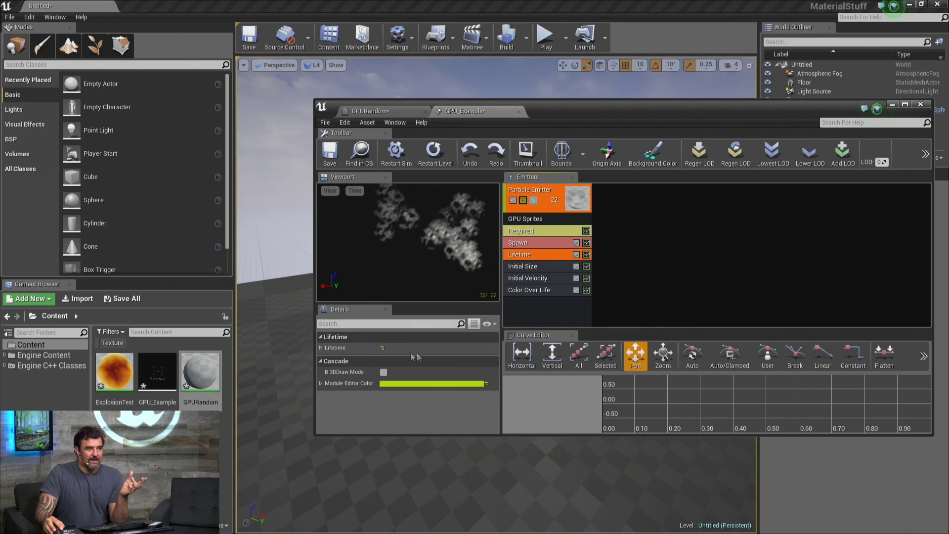
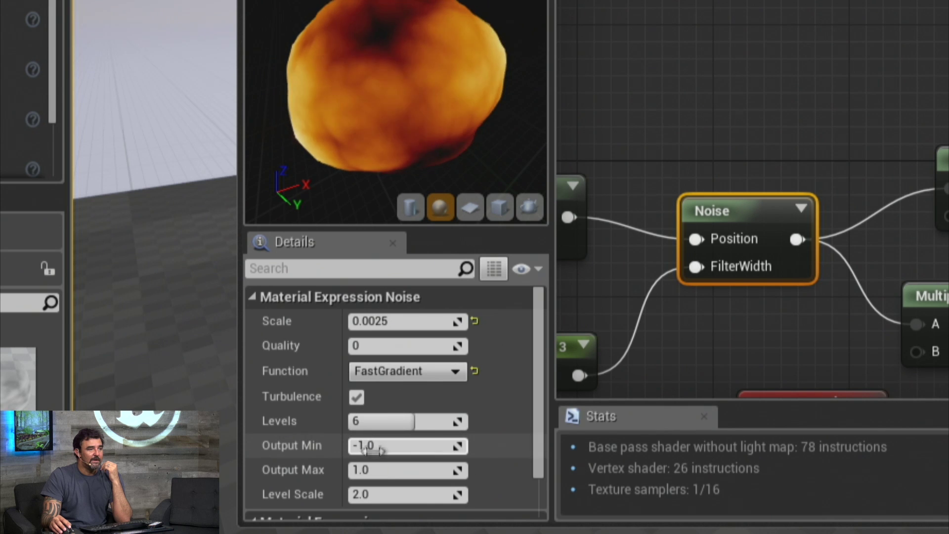
# - Compare the ExplosionTest preview with the constant 3 disconnected from and reconnected to the Noise node's FilterWidth
pyautogui.scroll(-2, 394, 430)
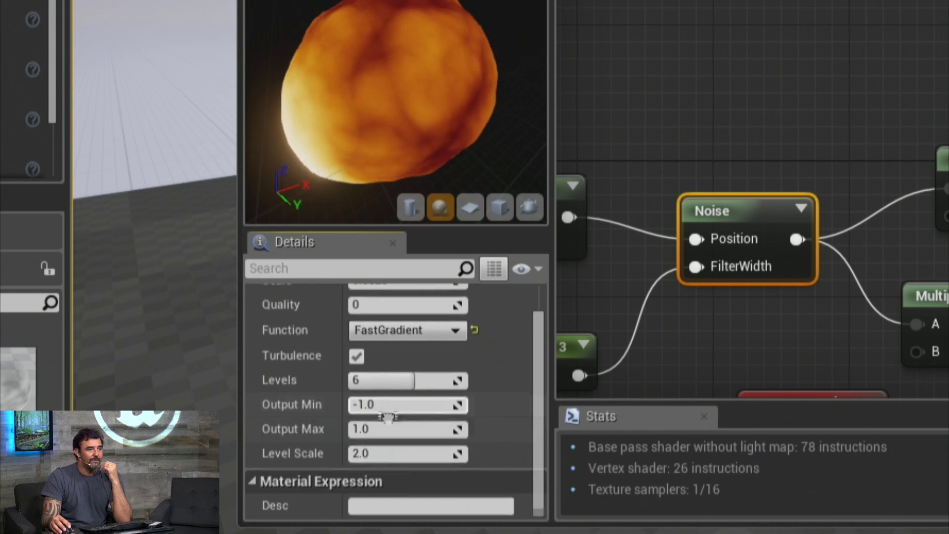
pyautogui.scroll(2, 391, 453)
pyautogui.moveTo(591, 316); pyautogui.dragTo(863, 141, button='right')
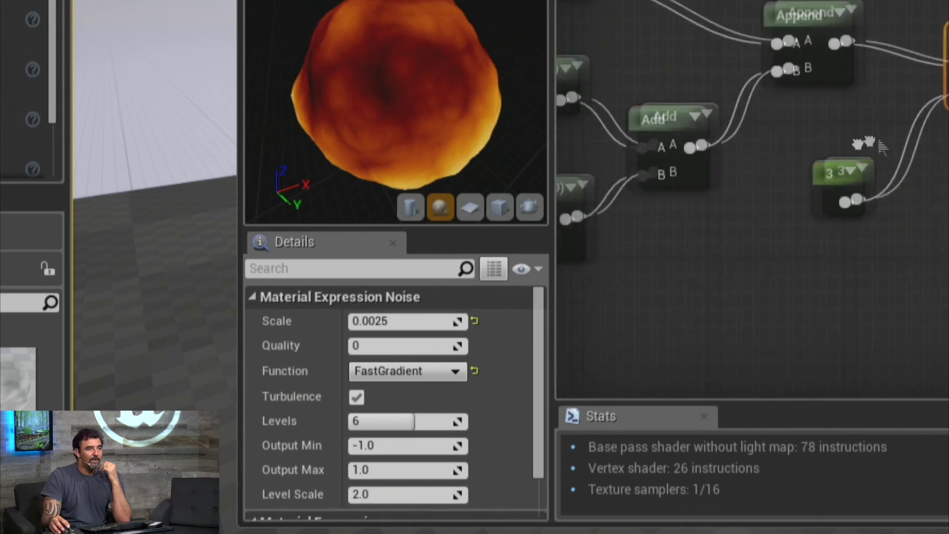
pyautogui.click(839, 188)
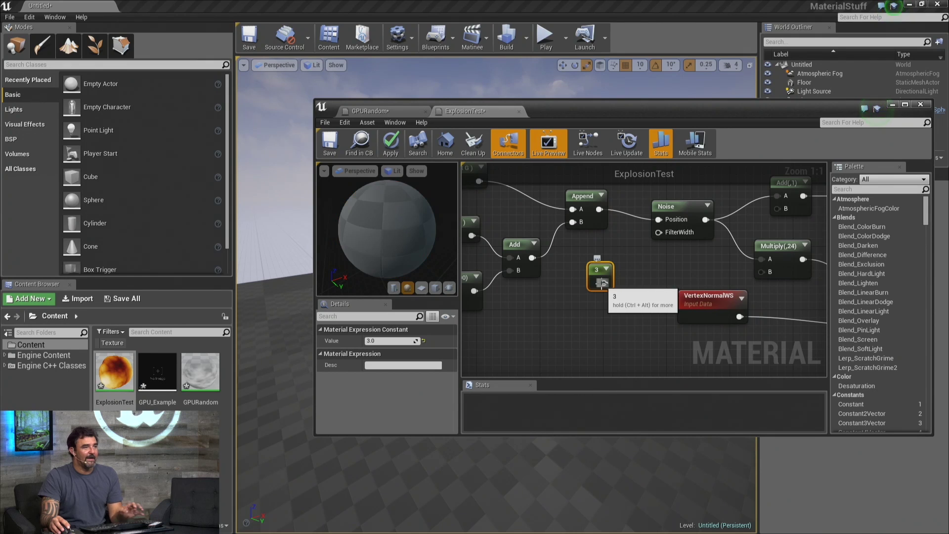
pyautogui.keyDown('alt'); pyautogui.click(602, 283); pyautogui.keyUp('alt')
pyautogui.scroll(10, 423, 232)
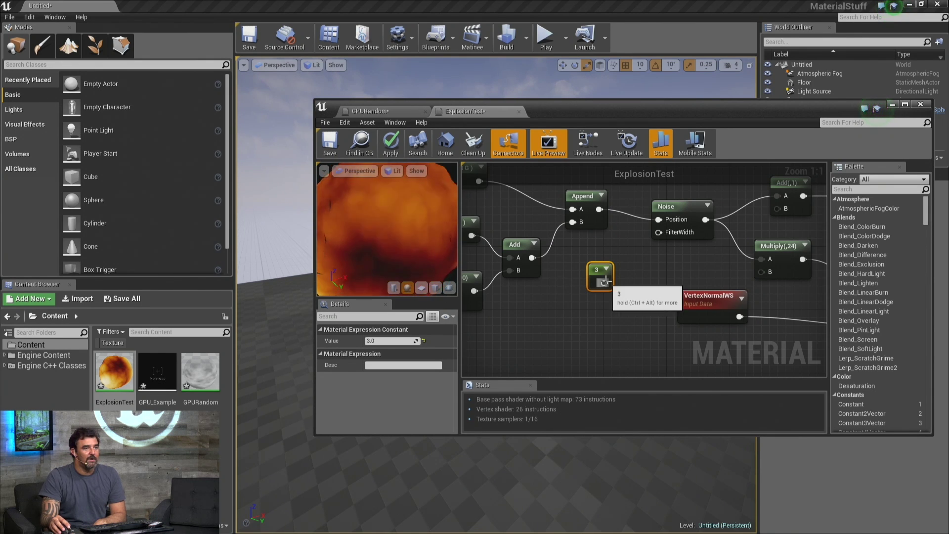
pyautogui.moveTo(604, 282); pyautogui.dragTo(664, 233)
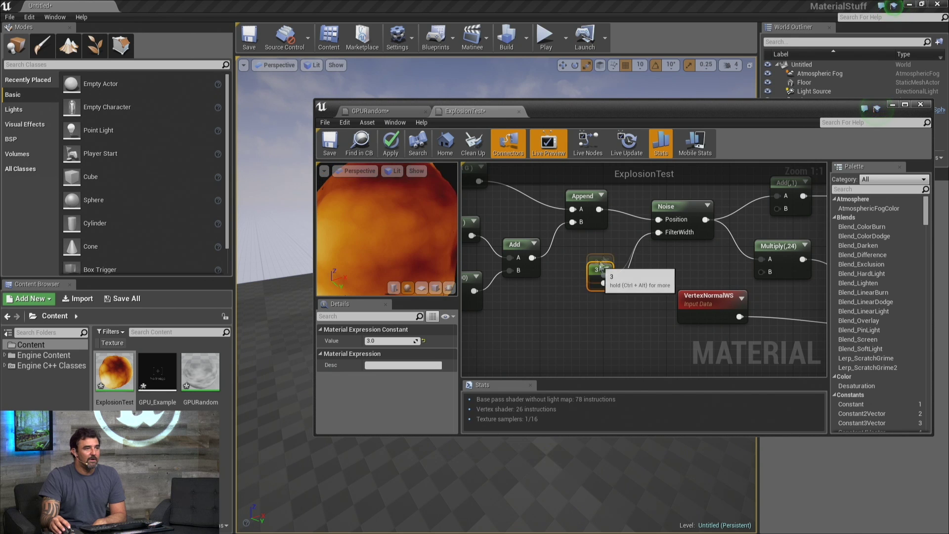
# - Move the constant 3 node up beside the Noise node and review the Noise function setting
pyautogui.moveTo(600, 269); pyautogui.dragTo(616, 238)
pyautogui.click(651, 219)
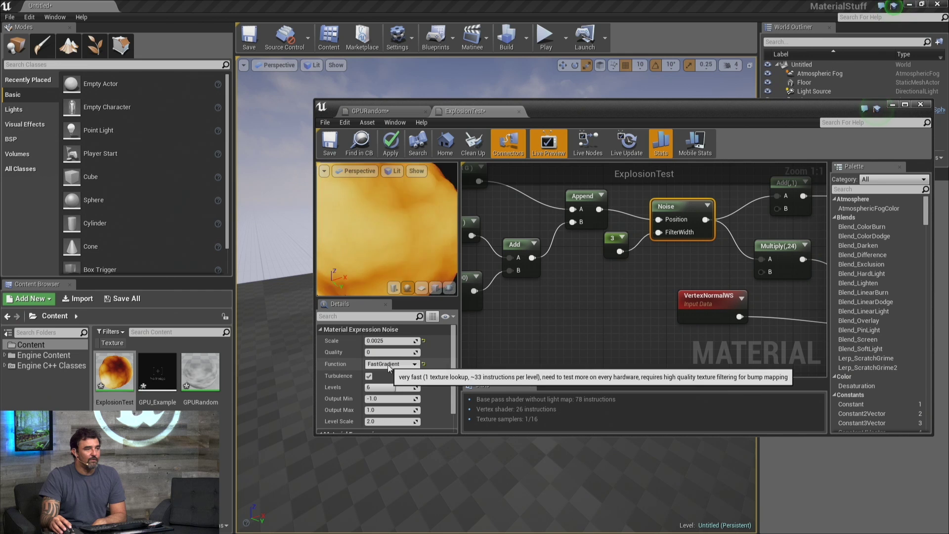
pyautogui.click(613, 251)
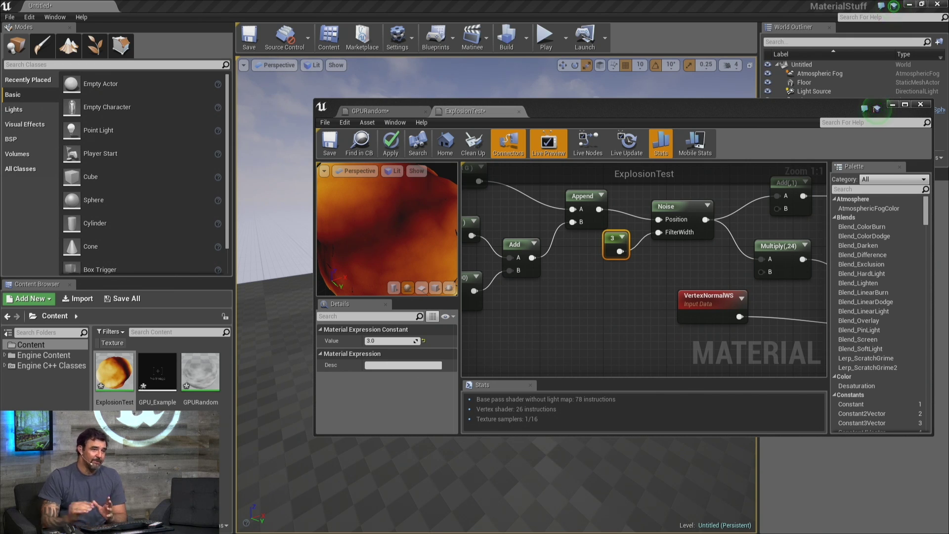
# - Make room between the Lerp(0,4000) and BlackBody nodes and add a new Linear Interpolate node there
pyautogui.rightClick(494, 297)
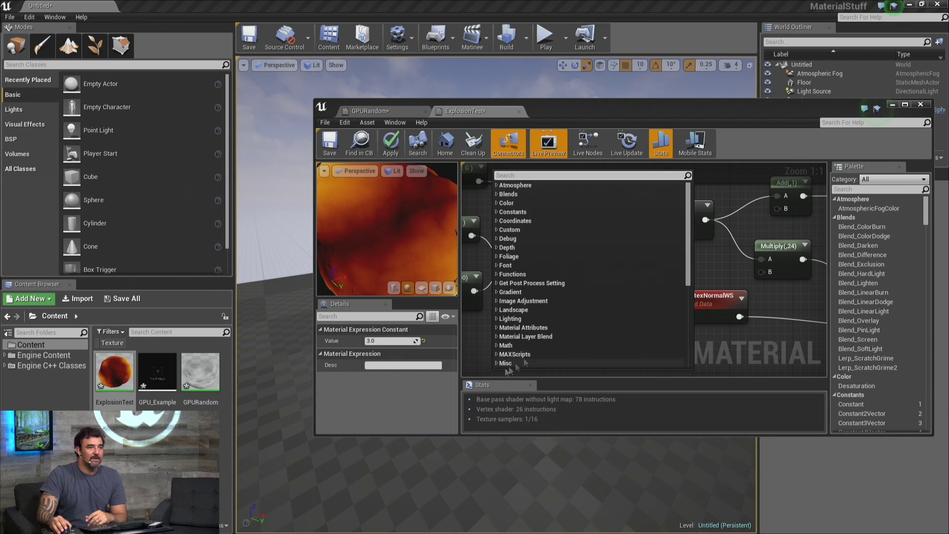
pyautogui.scroll(-6, 712, 282)
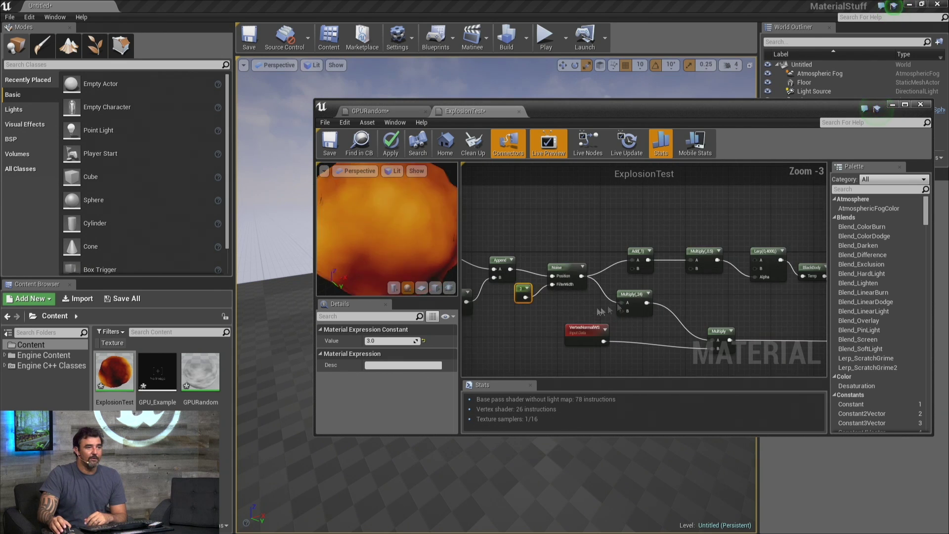
pyautogui.scroll(7, 752, 286)
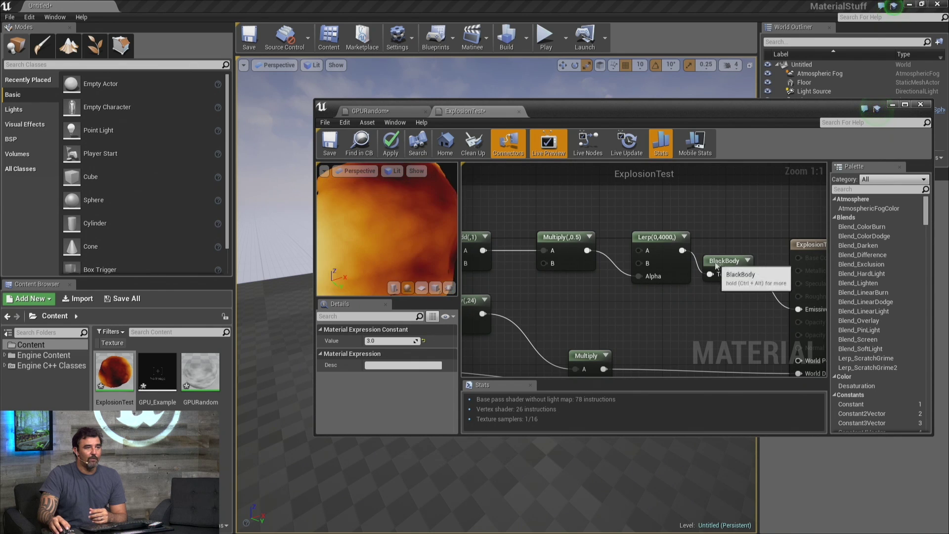
pyautogui.click(698, 268)
pyautogui.scroll(-7, 697, 268)
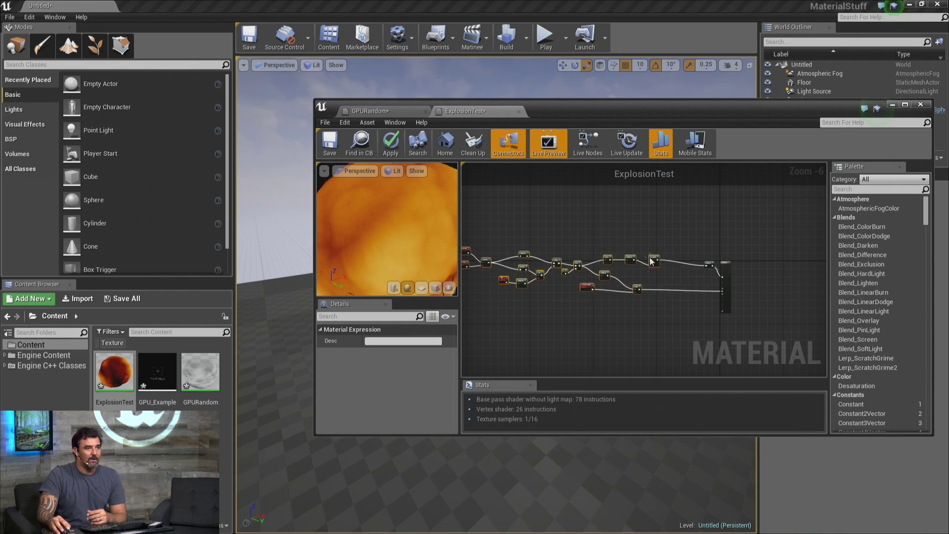
pyautogui.scroll(7, 651, 262)
pyautogui.click(682, 265)
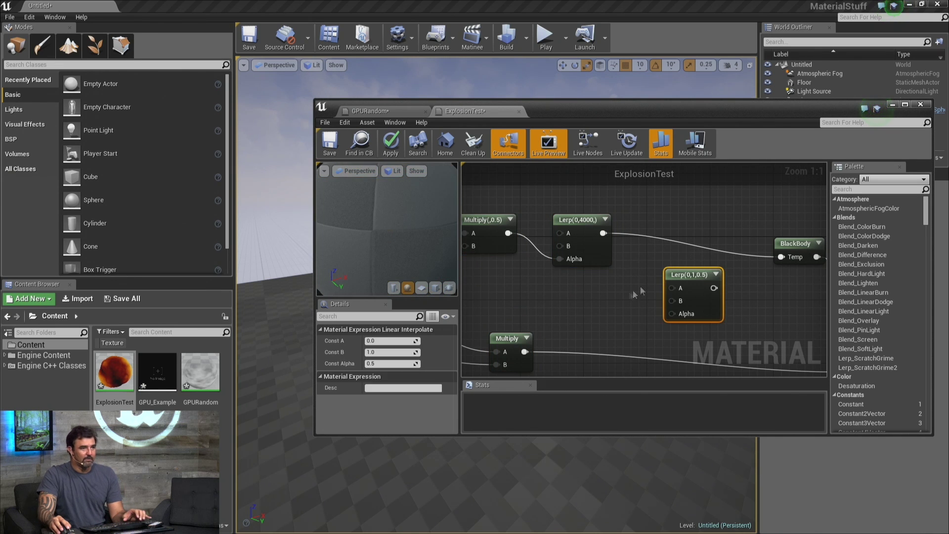
# - Add a scalar parameter named TempOverride with default value 1 below the Lerp(0,4000) node
pyautogui.click(565, 312)
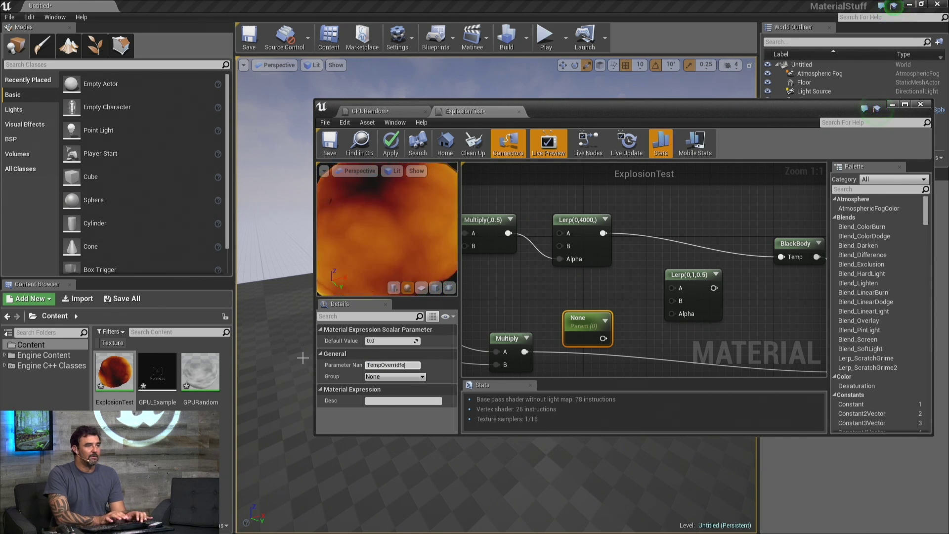
pyautogui.press('Return')
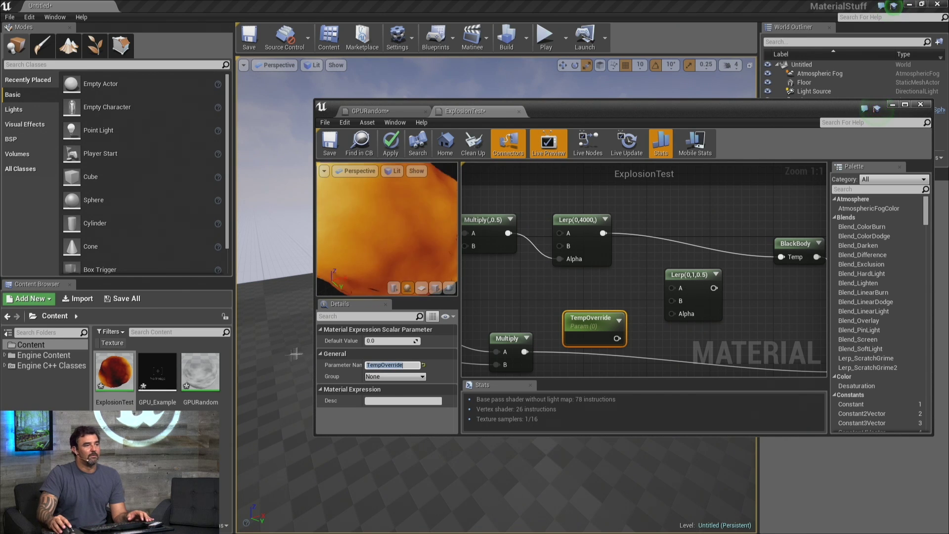
pyautogui.click(385, 341)
pyautogui.write('1')
pyautogui.press('Return')
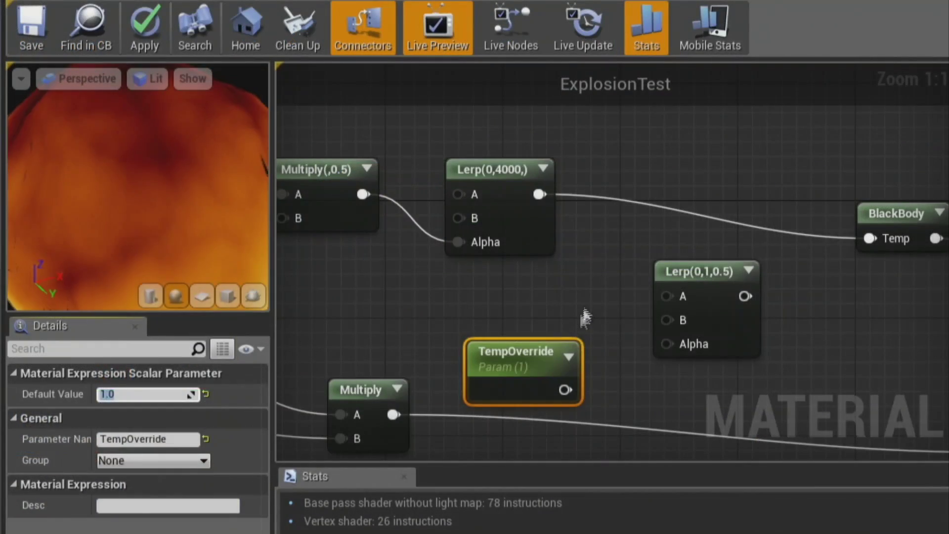
# - Delete the unconnected Lerp(0,1,0.5) node between Lerp(0,4000) and BlackBody
pyautogui.click(586, 318)
pyautogui.moveTo(682, 271); pyautogui.dragTo(692, 228)
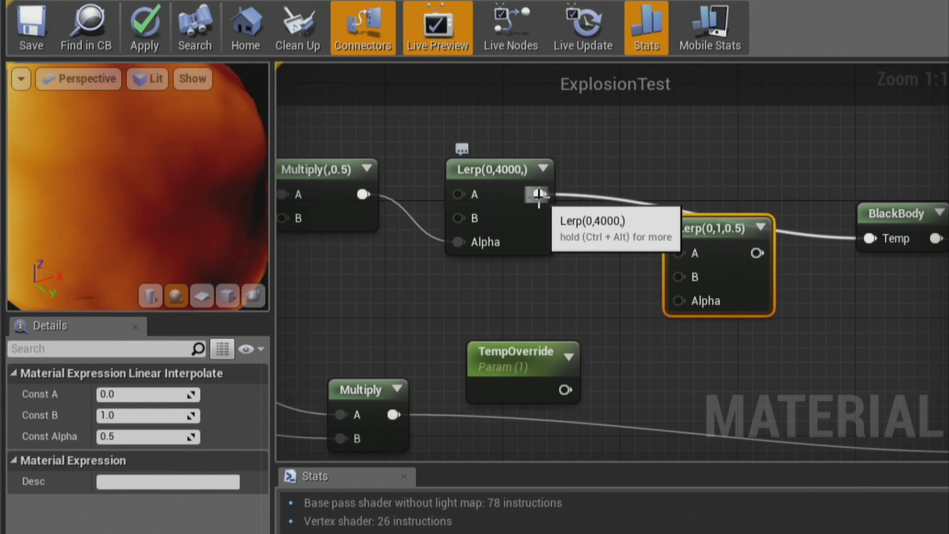
pyautogui.press('Delete')
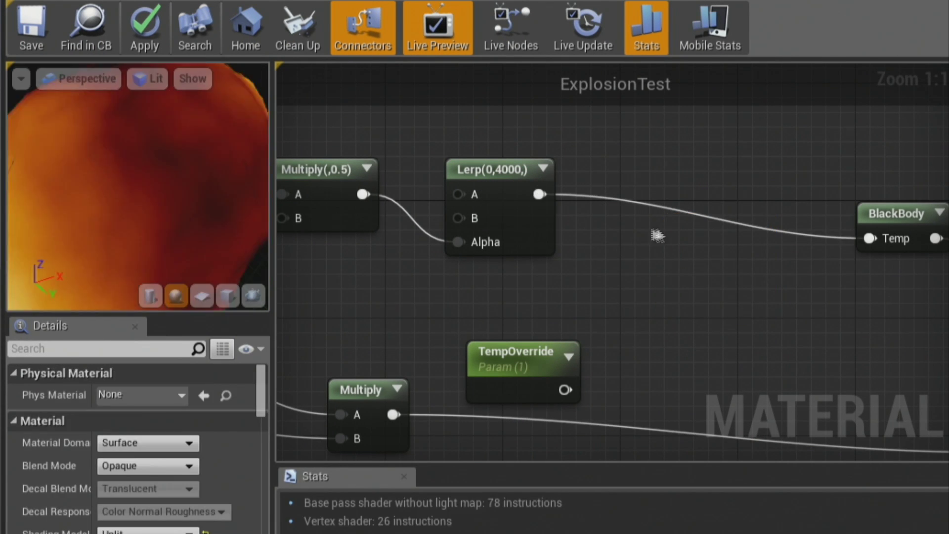
# - Multiply the Lerp(0,4000) output by TempOverride with a new Multiply node feeding BlackBody's Temp, and tidy the node positions
pyautogui.click(656, 236)
pyautogui.moveTo(546, 195); pyautogui.dragTo(492, 303)
pyautogui.moveTo(734, 255); pyautogui.dragTo(869, 238)
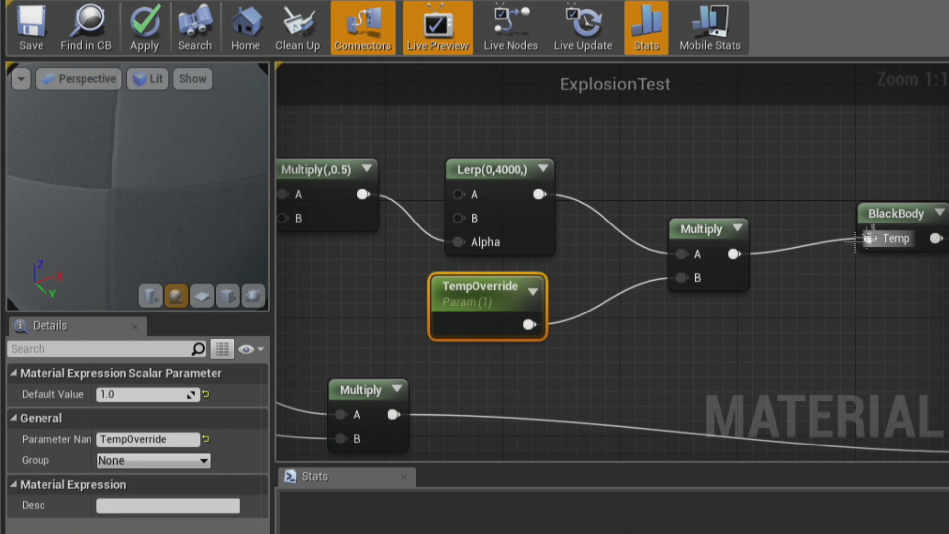
pyautogui.moveTo(706, 231); pyautogui.dragTo(686, 200)
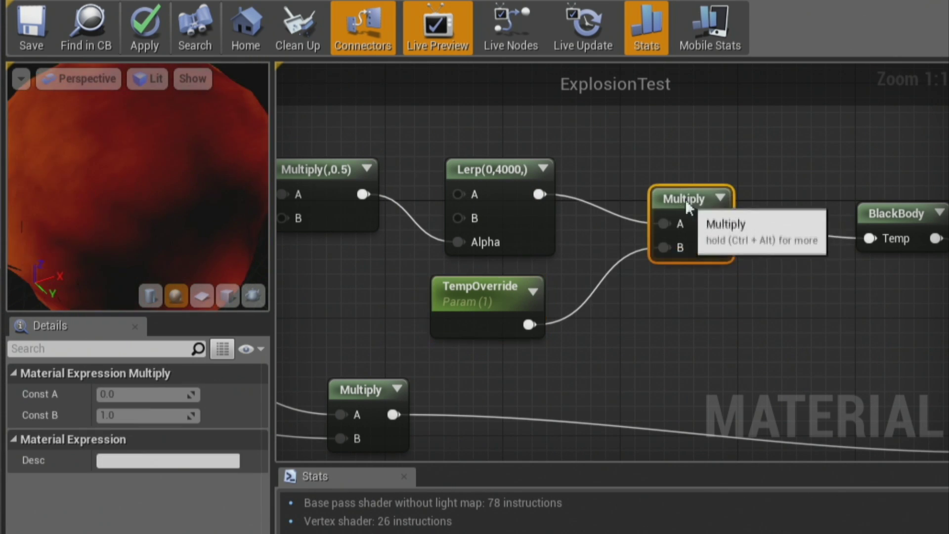
pyautogui.moveTo(467, 295); pyautogui.dragTo(523, 295)
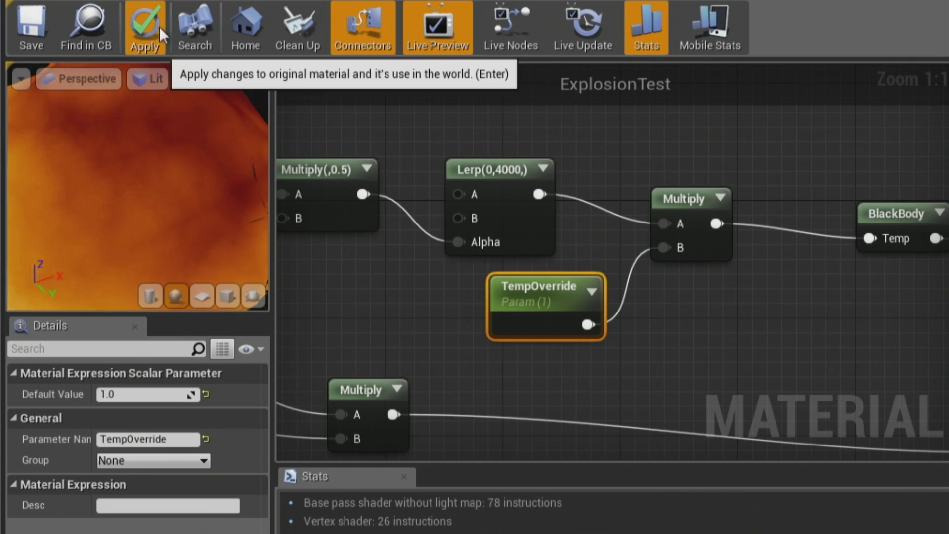
# - Apply the ExplosionTest changes and create a material instance from it
pyautogui.click(145, 30)
pyautogui.moveTo(420, 1); pyautogui.dragTo(618, 438)
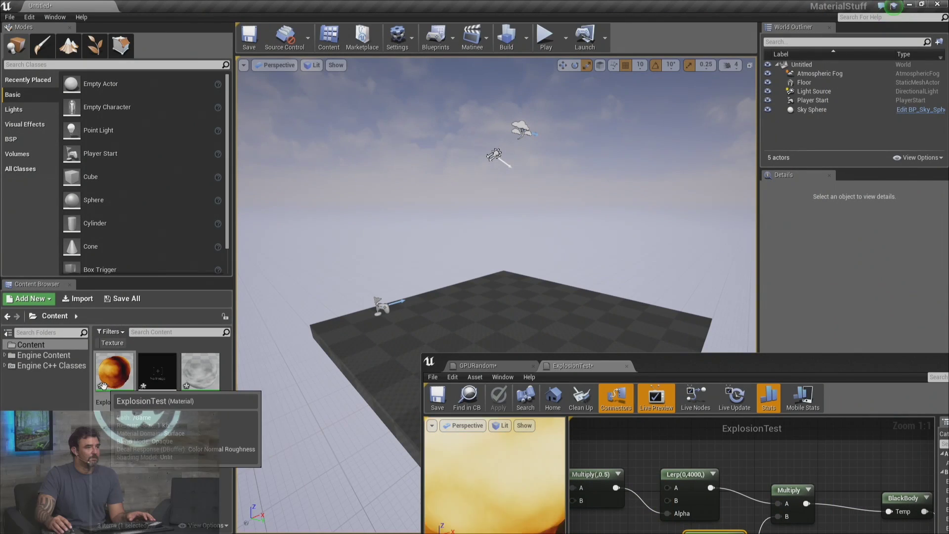
pyautogui.rightClick(117, 379)
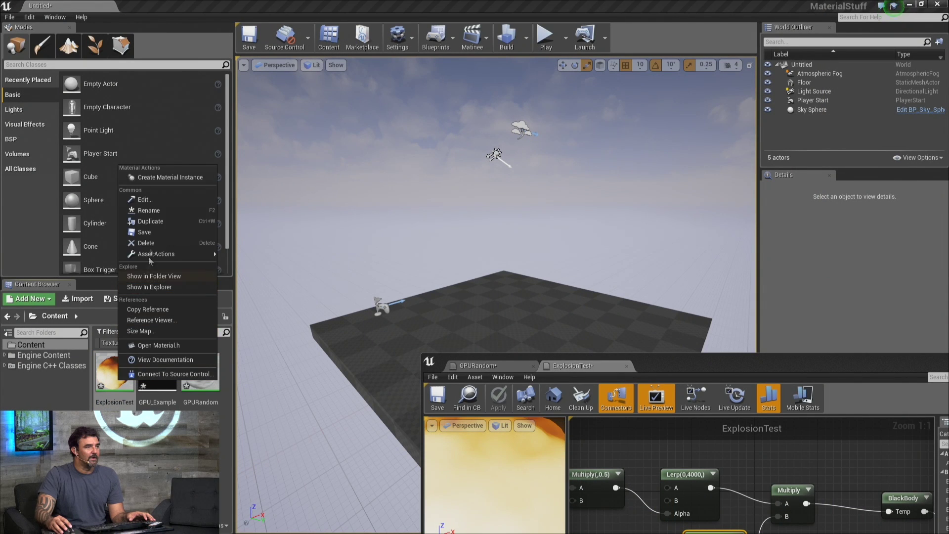
pyautogui.click(165, 174)
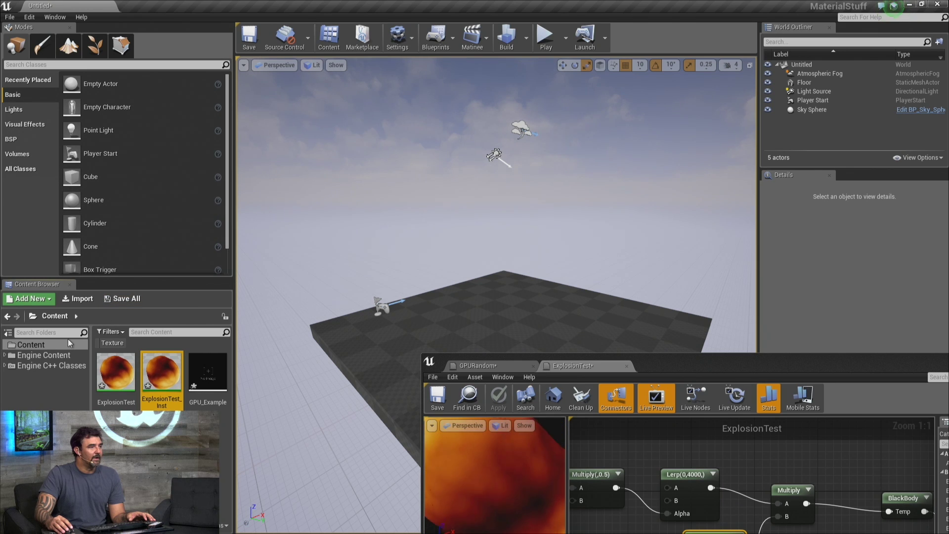
# - Search Engine Content for "sphere" and place the ArcadeEditorSphere mesh in the level above the floor
pyautogui.click(44, 355)
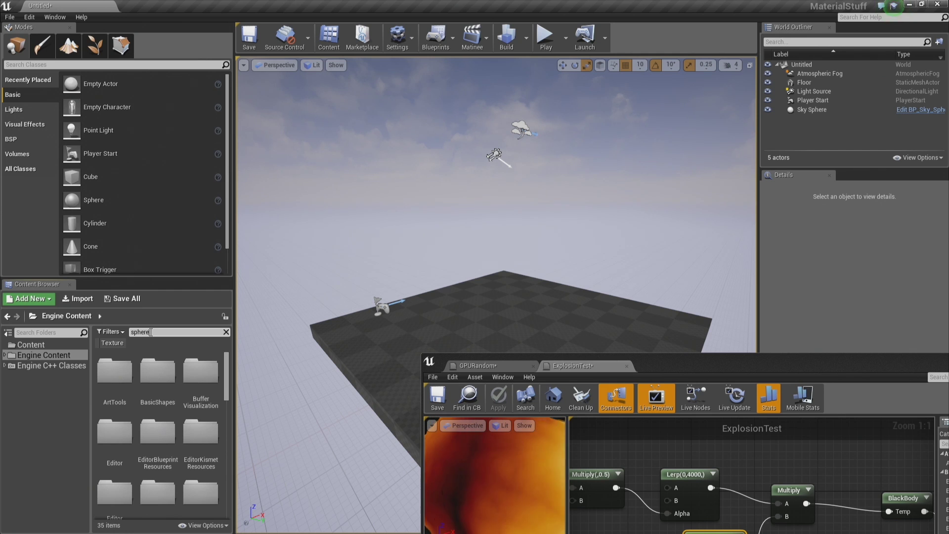
pyautogui.click(151, 332)
pyautogui.write('sphere')
pyautogui.moveTo(111, 385); pyautogui.dragTo(511, 210)
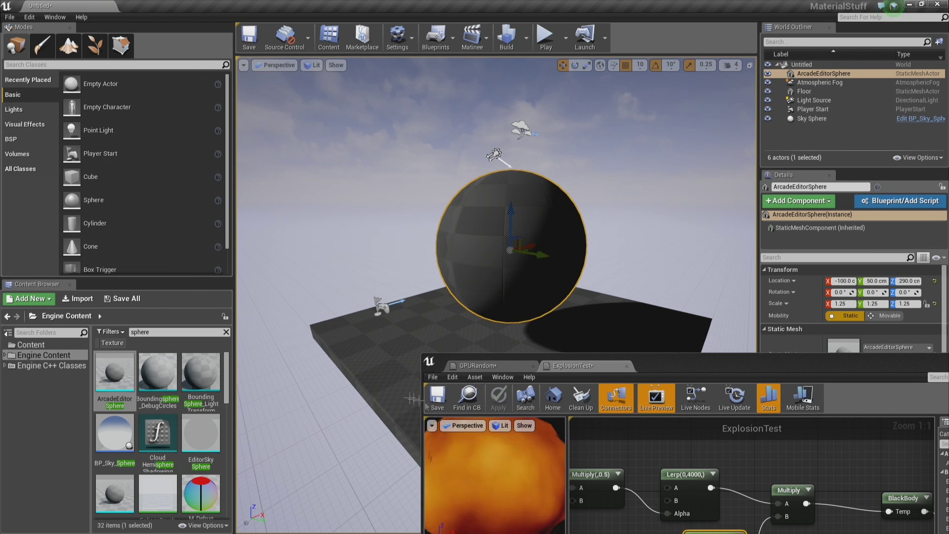
# - Assign ExplosionTest_Inst to the sphere in the level and open the instance for editing beside it
pyautogui.click(467, 398)
pyautogui.moveTo(162, 376); pyautogui.dragTo(451, 275)
pyautogui.doubleClick(175, 377)
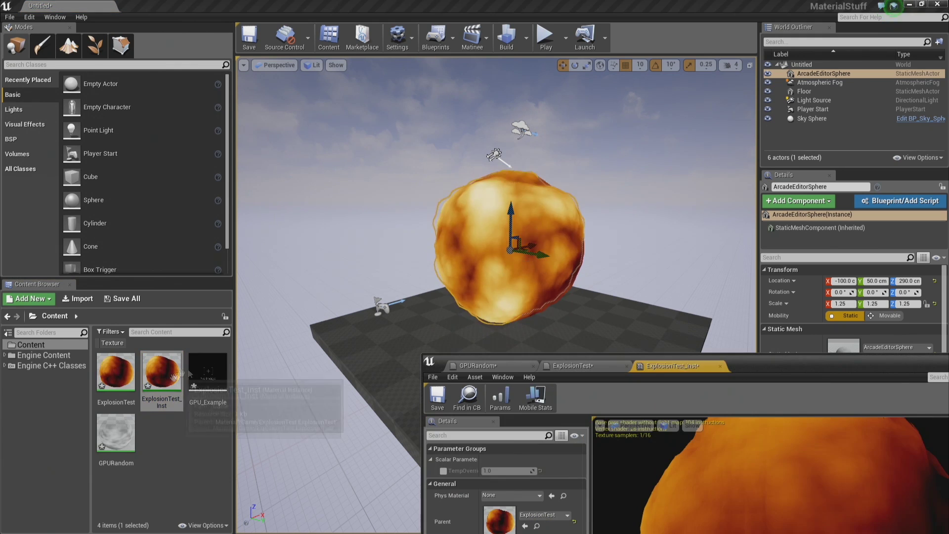
pyautogui.moveTo(769, 375); pyautogui.dragTo(901, 92)
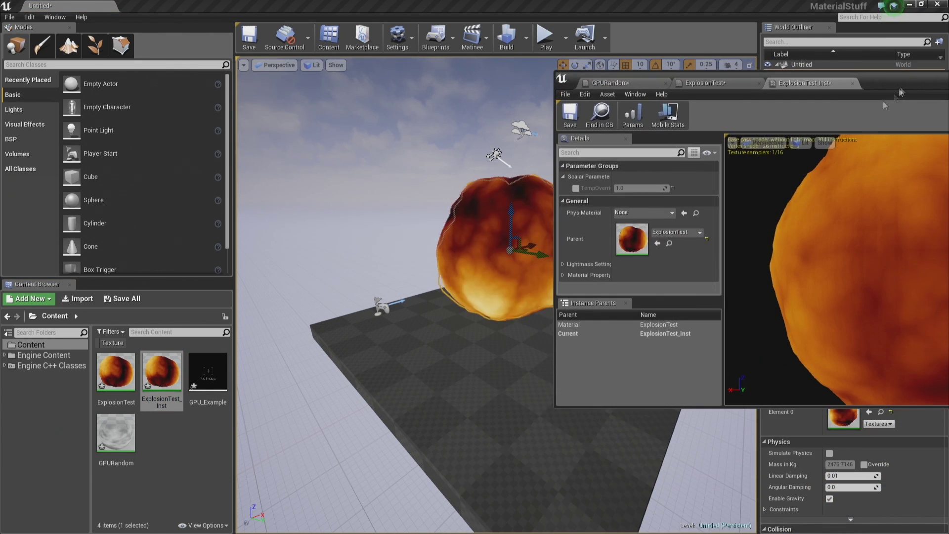
# - Enable the TempOverride parameter in ExplosionTest_Inst, try varying values, set it to 0 and inspect the sphere
pyautogui.click(575, 188)
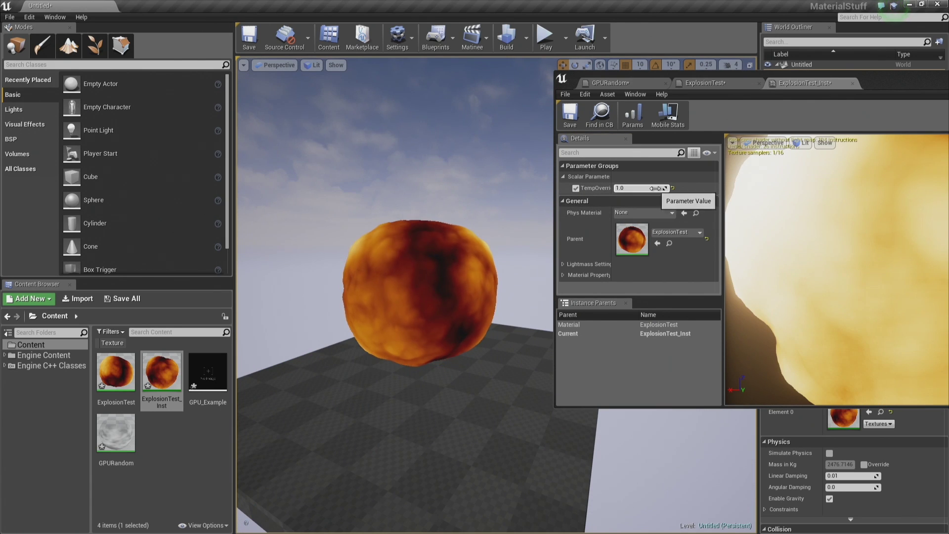
pyautogui.moveTo(638, 188)
pyautogui.mouseDown()
pyautogui.moveTo(624, 188)
pyautogui.moveTo(678, 188)
pyautogui.moveTo(633, 188)
pyautogui.moveTo(653, 188)
pyautogui.mouseUp()
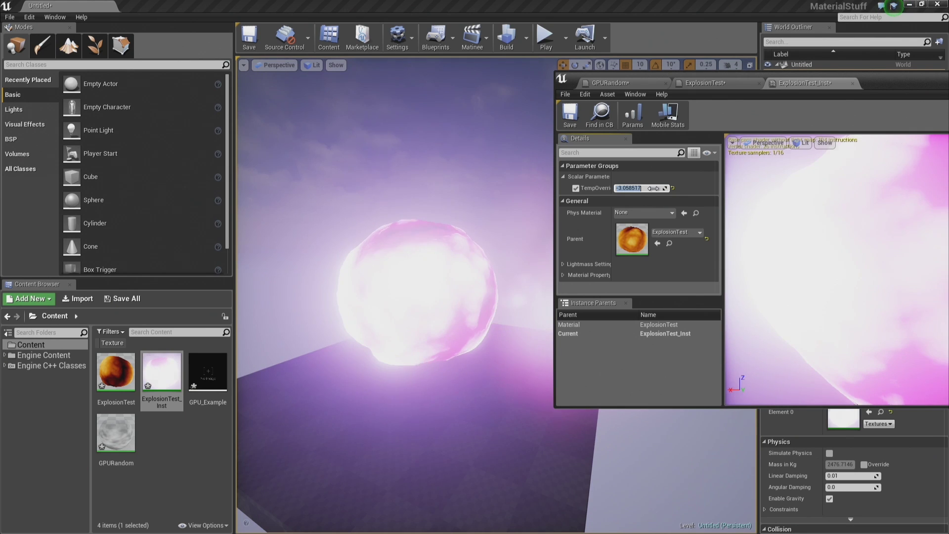
pyautogui.write('0')
pyautogui.press('Return')
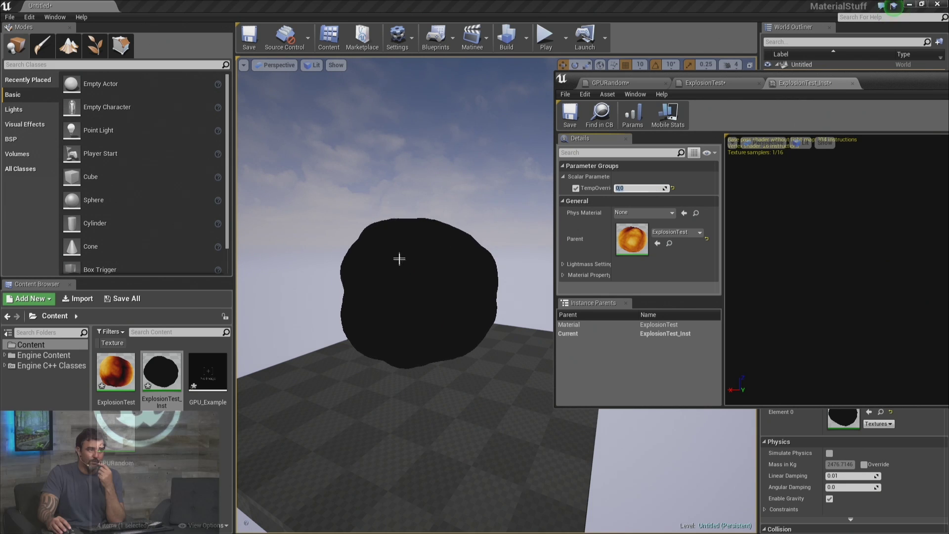
pyautogui.moveTo(399, 259)
pyautogui.mouseDown()
pyautogui.moveTo(341, 188)
pyautogui.moveTo(402, 248)
pyautogui.mouseUp()
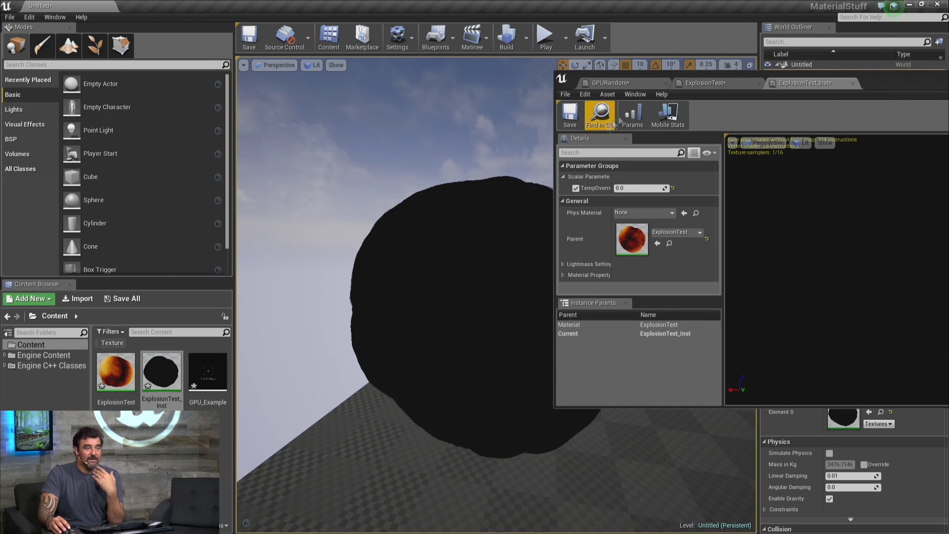
# - Add a Linear Interpolate node above the TempOverride Multiply in ExplosionTest and connect Multiply(,0.5) to its B input
pyautogui.click(701, 83)
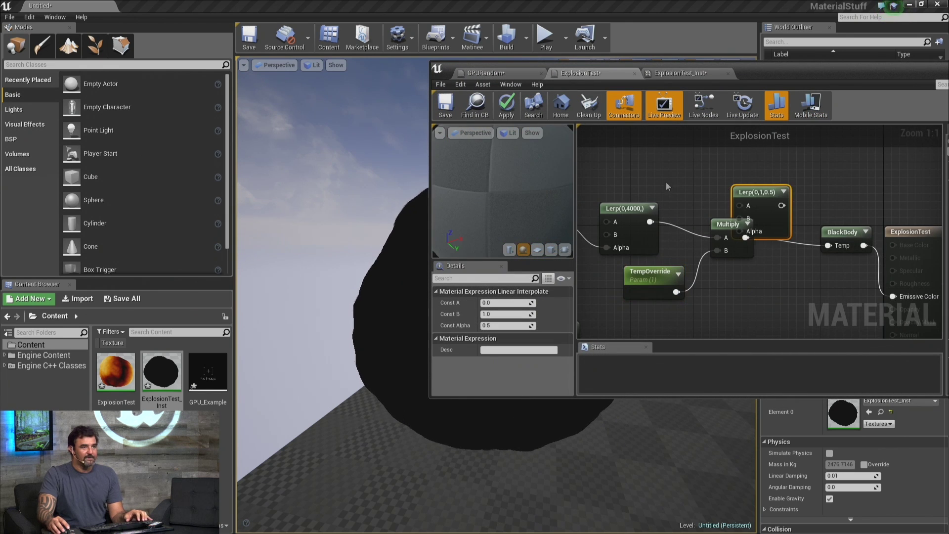
pyautogui.moveTo(733, 189); pyautogui.dragTo(782, 237, button='right')
pyautogui.click(772, 204)
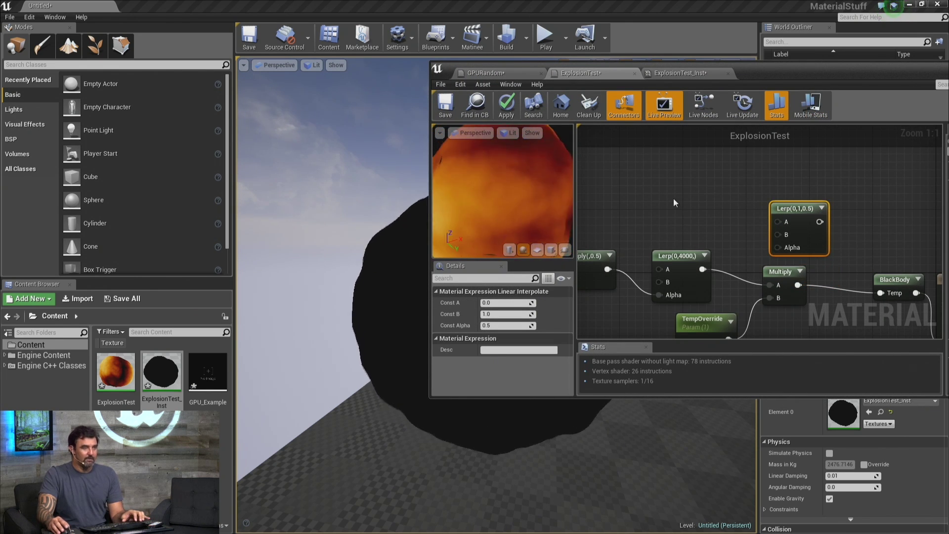
pyautogui.scroll(-3, 673, 198)
pyautogui.moveTo(638, 241); pyautogui.dragTo(742, 243, button='right')
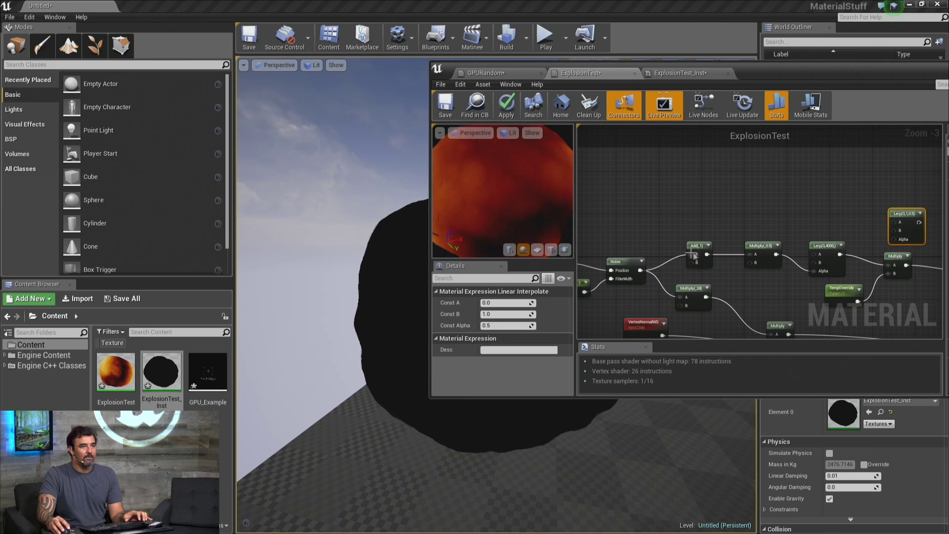
pyautogui.moveTo(775, 255); pyautogui.dragTo(896, 231)
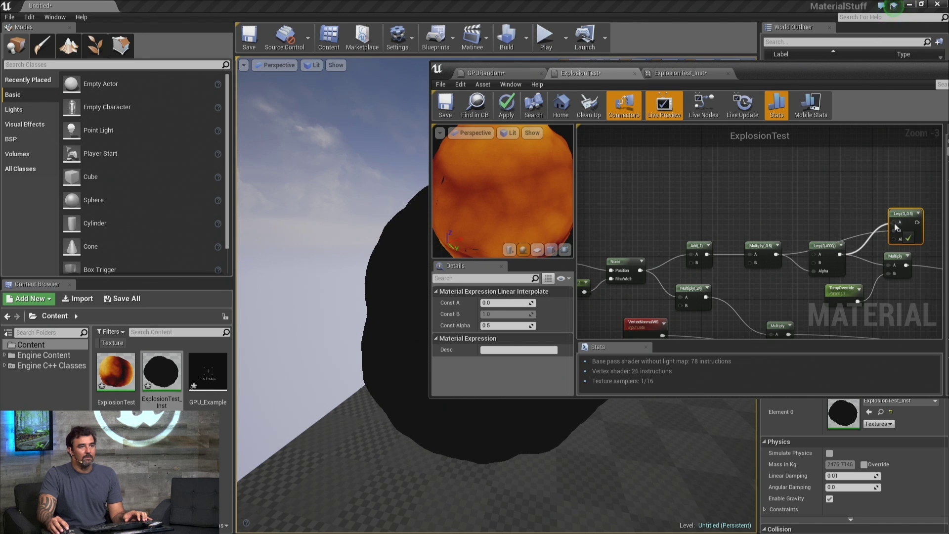
# - Connect the BlackBody output to input A of the new Lerp node
pyautogui.moveTo(895, 224); pyautogui.dragTo(685, 182, button='right')
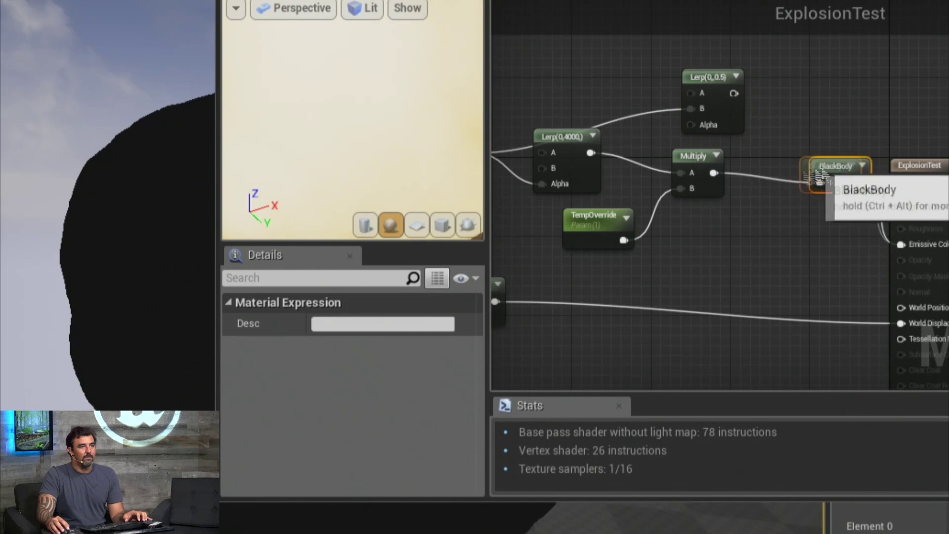
pyautogui.moveTo(876, 188); pyautogui.dragTo(694, 101)
pyautogui.scroll(2, 694, 97)
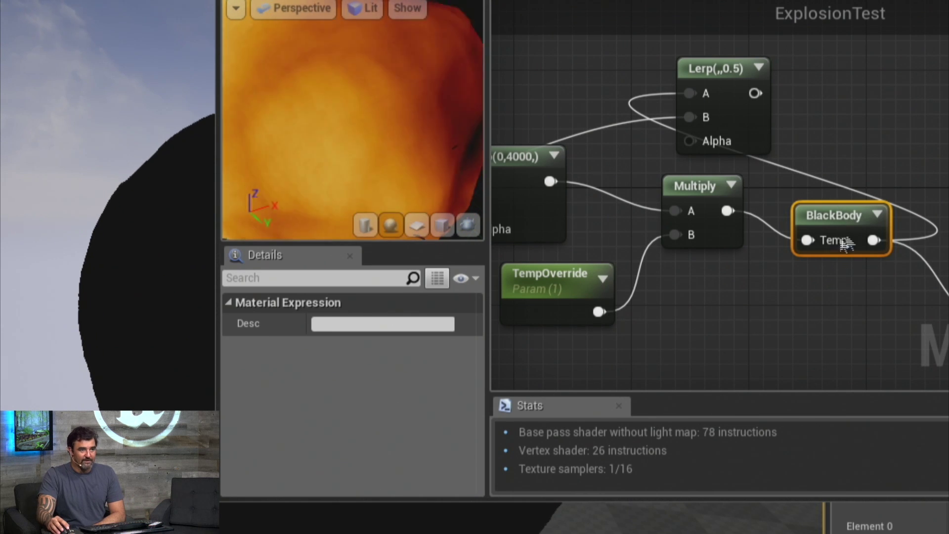
# - Wire TempOverride into the new Lerp's Alpha, and replace the Multiply node with BlackBody fed directly by the 0 to 4000 Lerp
pyautogui.moveTo(599, 312); pyautogui.dragTo(690, 142)
pyautogui.moveTo(550, 181); pyautogui.dragTo(727, 203)
pyautogui.moveTo(816, 241); pyautogui.dragTo(668, 198)
pyautogui.click(693, 188)
pyautogui.press('Delete')
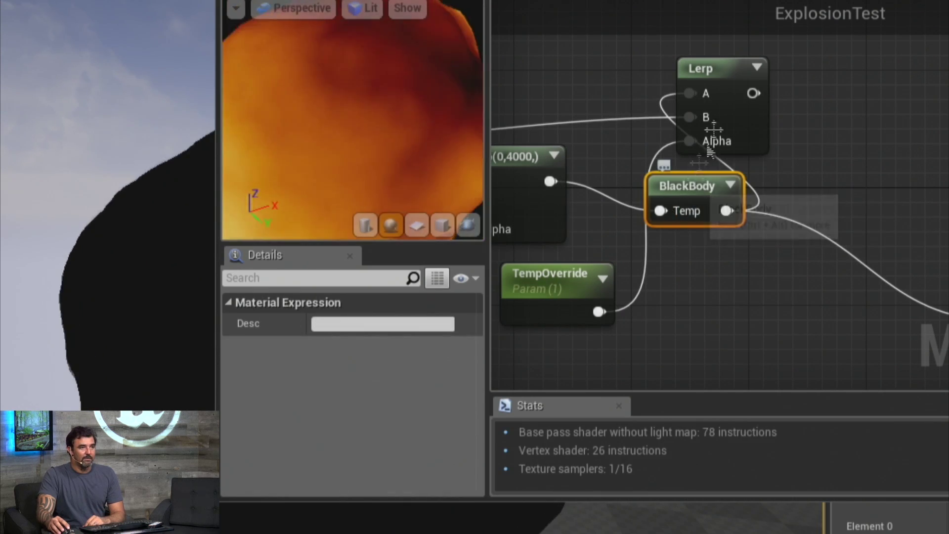
# - Move the new Lerp node away from BlackBody and start previewing it
pyautogui.moveTo(722, 69); pyautogui.dragTo(866, 99)
pyautogui.rightClick(873, 113)
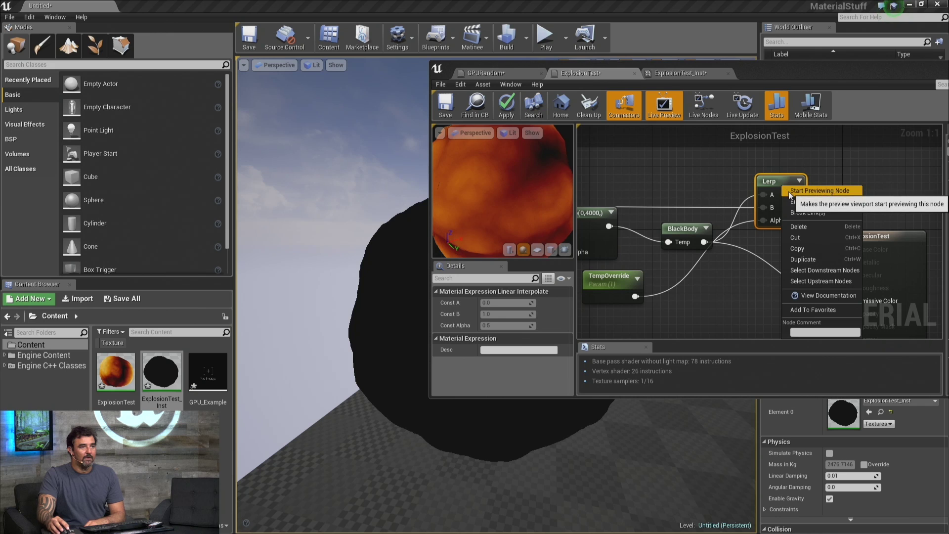
pyautogui.click(790, 190)
pyautogui.scroll(-5, 503, 193)
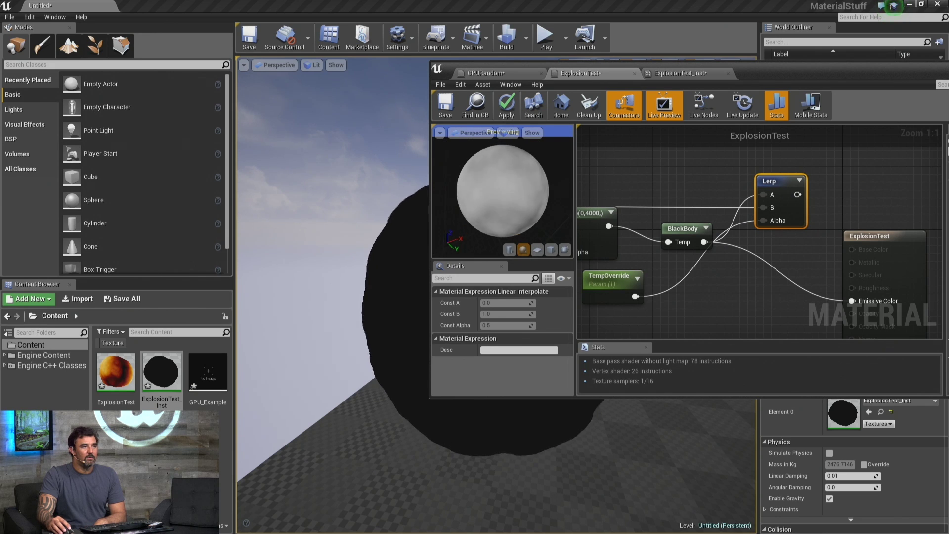
# - Set the TempOverride parameter's default value to 0
pyautogui.click(596, 280)
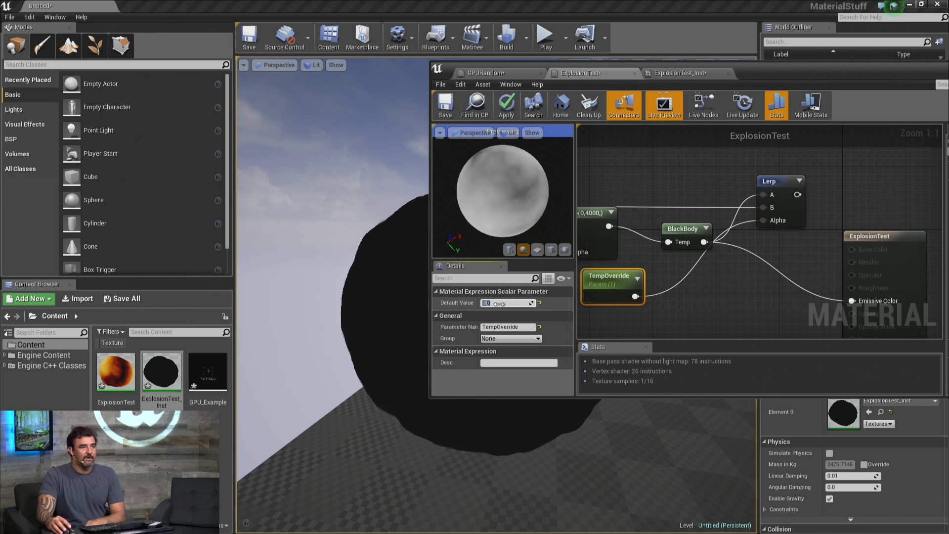
pyautogui.moveTo(499, 304)
pyautogui.mouseDown()
pyautogui.moveTo(509, 304)
pyautogui.moveTo(499, 304)
pyautogui.mouseUp()
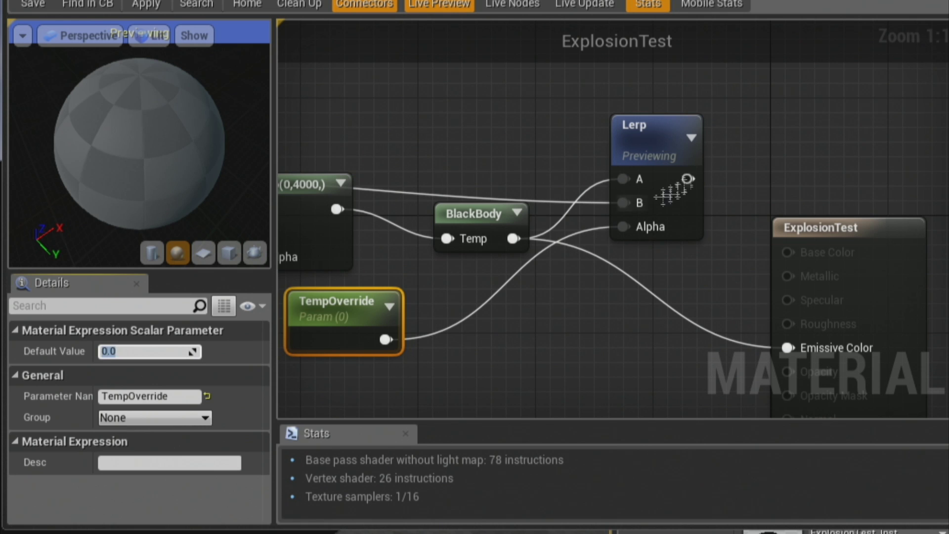
pyautogui.hotkey('ctrl', 'z')
# - Connect the previewed Lerp's output to the material's Emissive Color and apply the material changes
pyautogui.moveTo(688, 179); pyautogui.dragTo(786, 347)
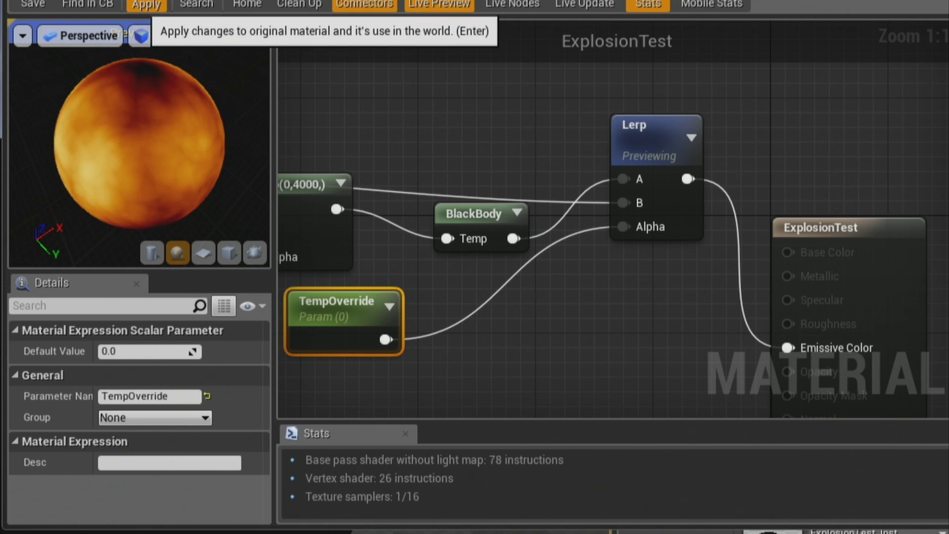
pyautogui.click(146, 5)
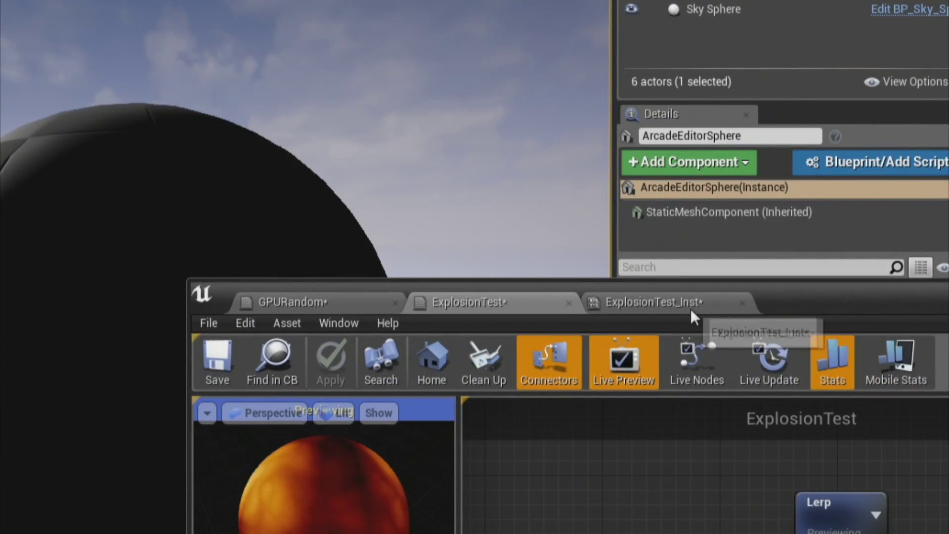
# - Raise TempOverride to about 1.21 in the ExplosionTest_Inst material instance to test the color blend
pyautogui.click(691, 309)
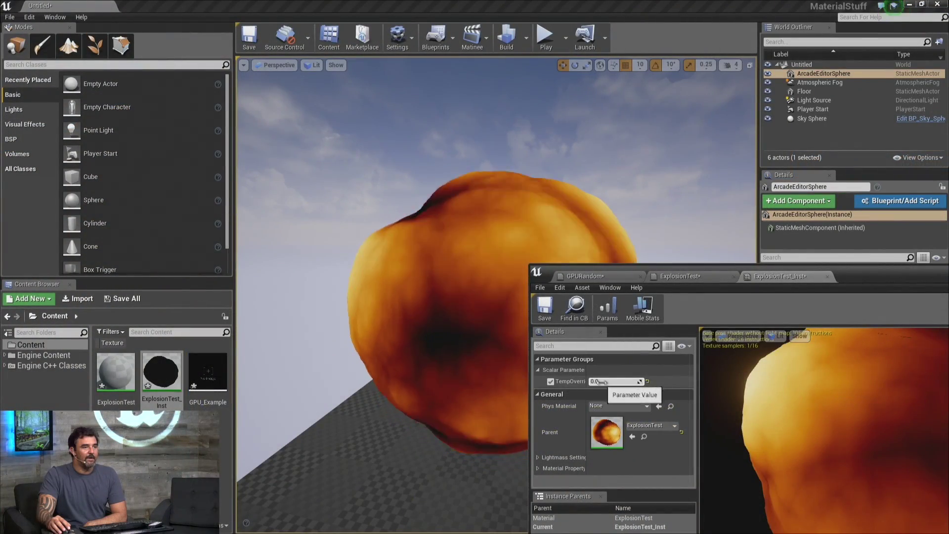
pyautogui.moveTo(602, 383); pyautogui.dragTo(635, 382)
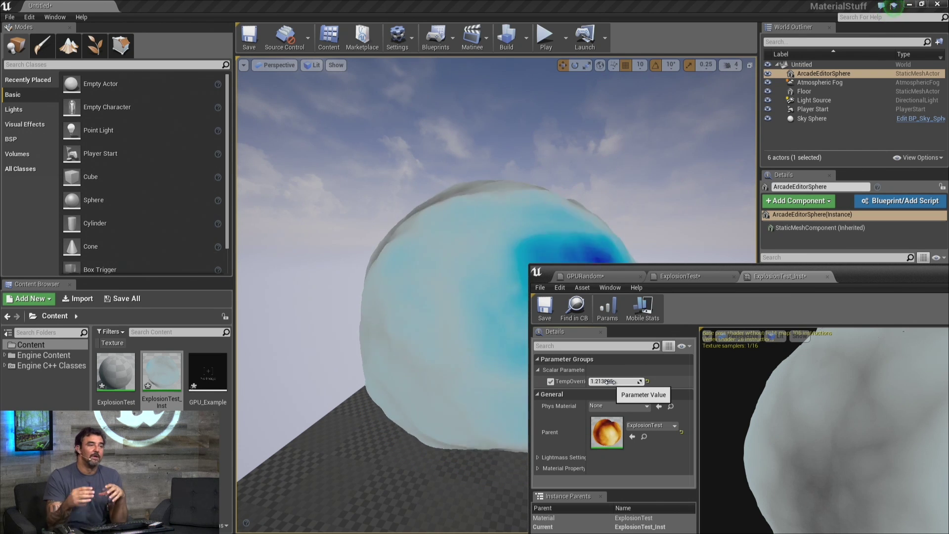
# - Return to the ExplosionTest material and add a Clamp node fed by the TempOverride parameter
pyautogui.click(692, 278)
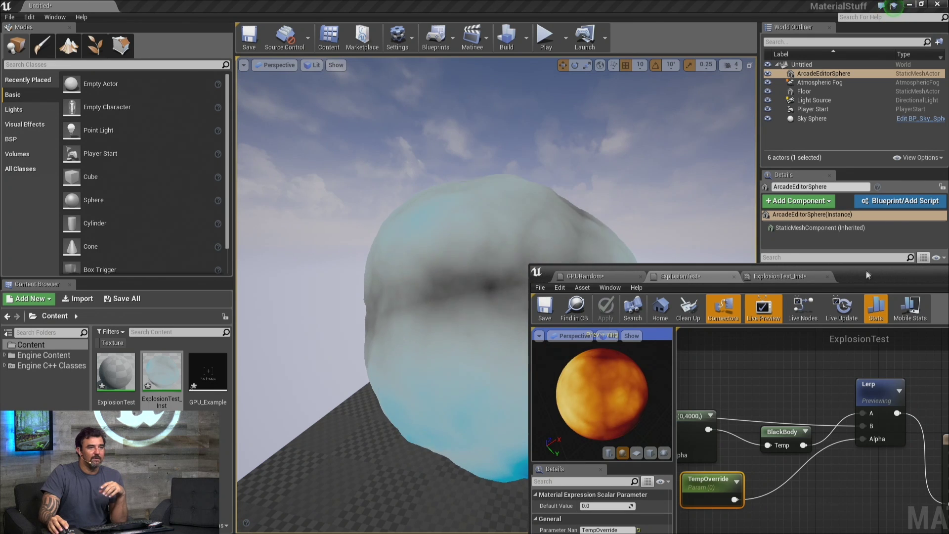
pyautogui.moveTo(875, 273); pyautogui.dragTo(704, 185)
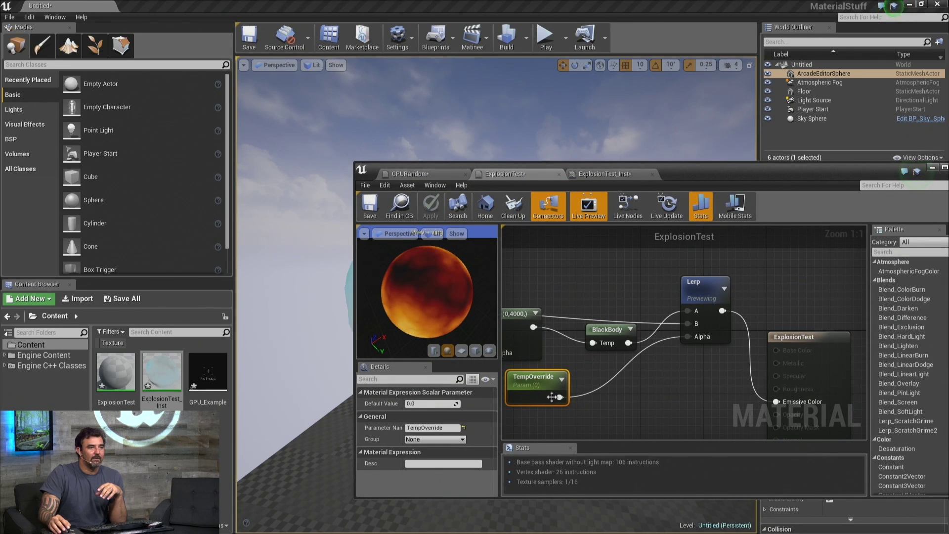
pyautogui.moveTo(552, 397); pyautogui.dragTo(653, 391)
pyautogui.write('clamp')
pyautogui.press('Return')
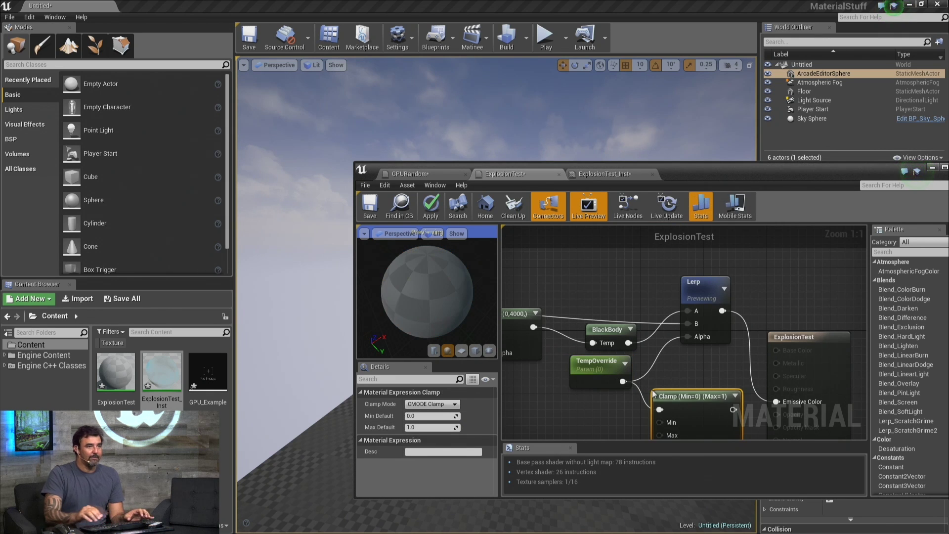
# - Place the Clamp beside TempOverride, connect its output to the Lerp's Alpha, and apply the material to check the sphere
pyautogui.moveTo(654, 392); pyautogui.dragTo(663, 328, button='right')
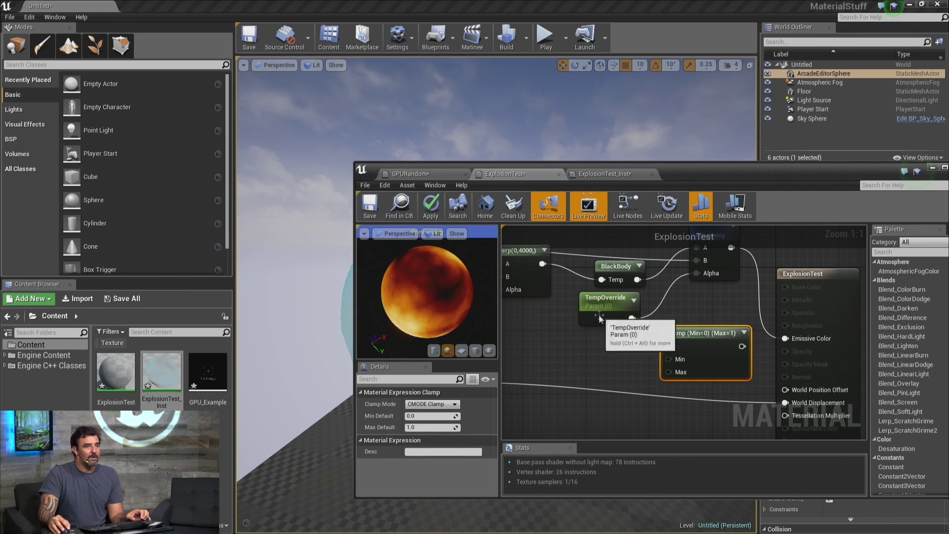
pyautogui.moveTo(581, 302); pyautogui.dragTo(528, 315)
pyautogui.moveTo(702, 369); pyautogui.dragTo(641, 342)
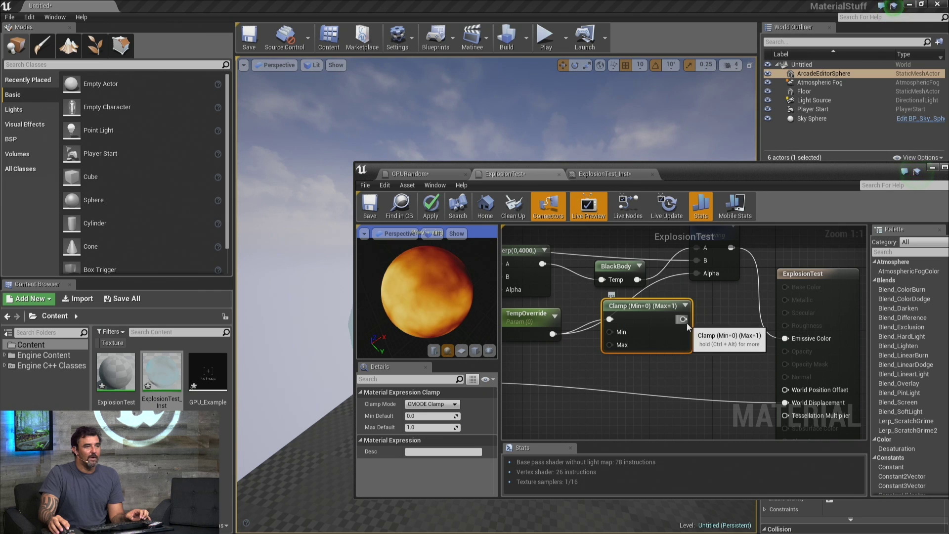
pyautogui.moveTo(683, 319); pyautogui.dragTo(699, 278)
pyautogui.click(430, 206)
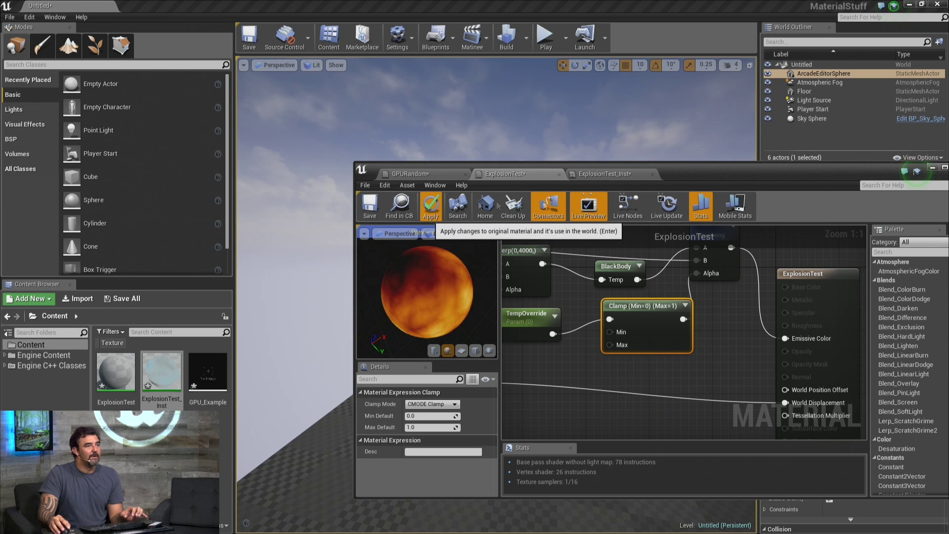
pyautogui.moveTo(692, 173); pyautogui.dragTo(710, 403)
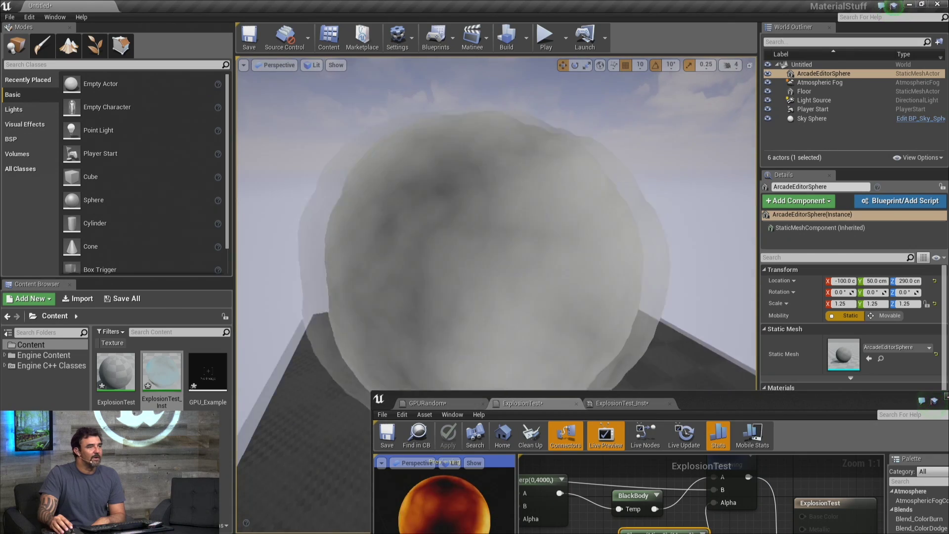
# - Add a Power node above the 0 to 4000 Lerp, with its Base fed by the 0.5 Multiply output
pyautogui.moveTo(737, 401); pyautogui.dragTo(697, 198)
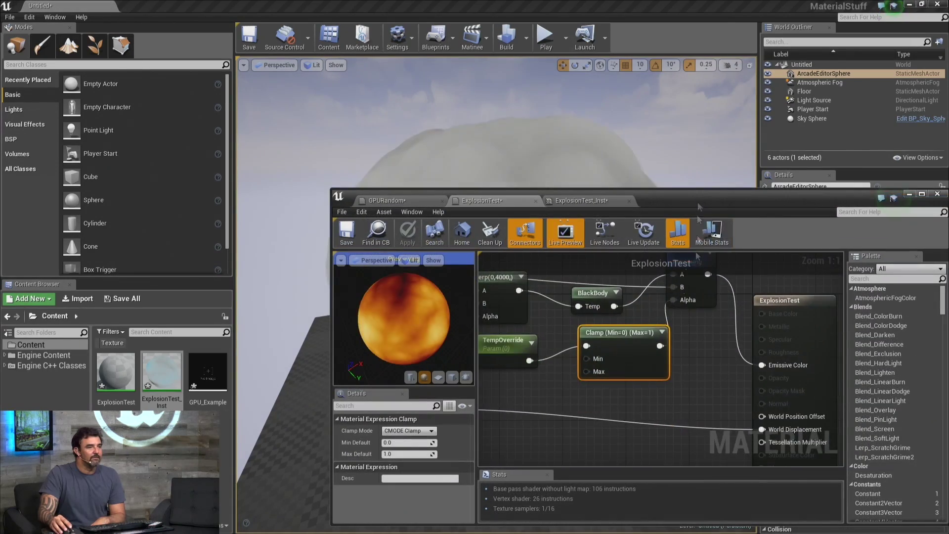
pyautogui.moveTo(658, 341); pyautogui.dragTo(682, 391, button='right')
pyautogui.moveTo(681, 389); pyautogui.dragTo(725, 313)
pyautogui.write('power')
pyautogui.press('Return')
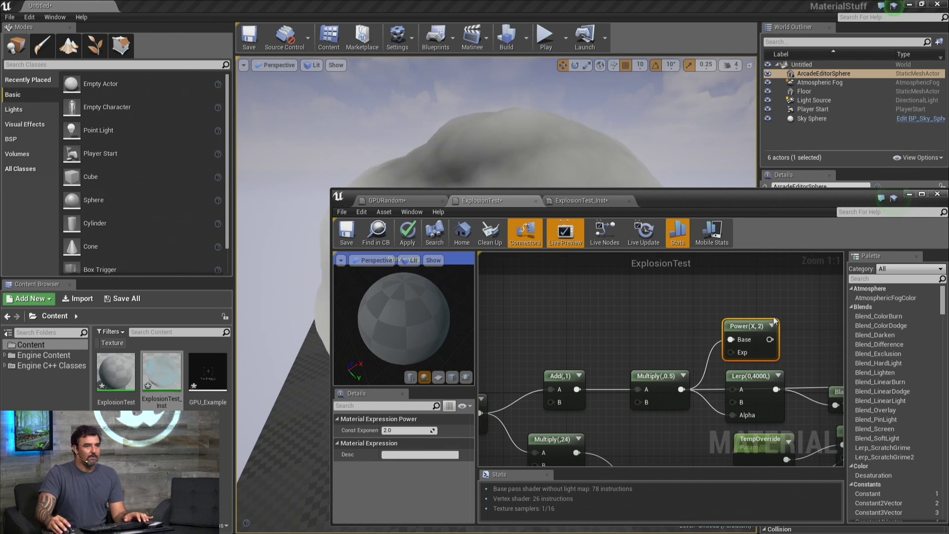
# - Connect the Power output to input B of the final Lerp and apply the material to check the sphere
pyautogui.moveTo(726, 313); pyautogui.dragTo(561, 313, button='right')
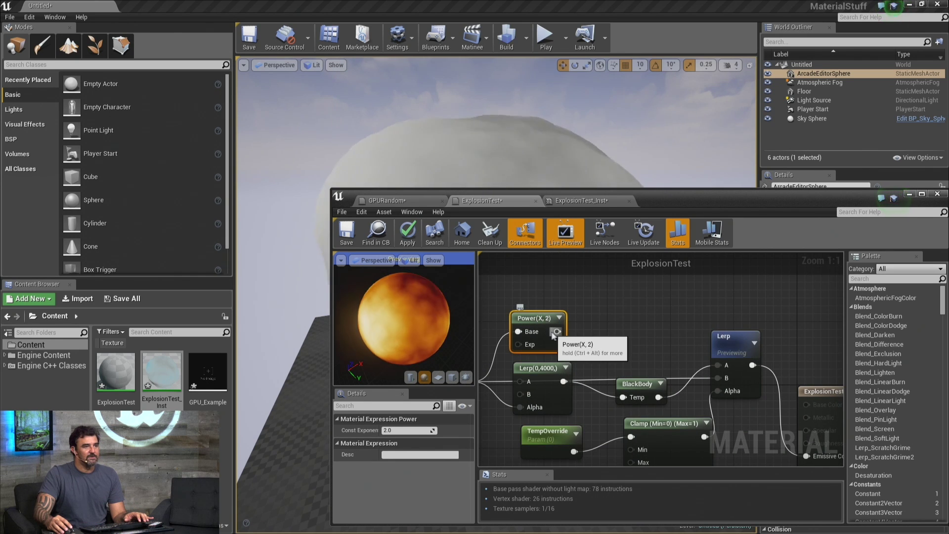
pyautogui.moveTo(557, 331); pyautogui.dragTo(718, 378)
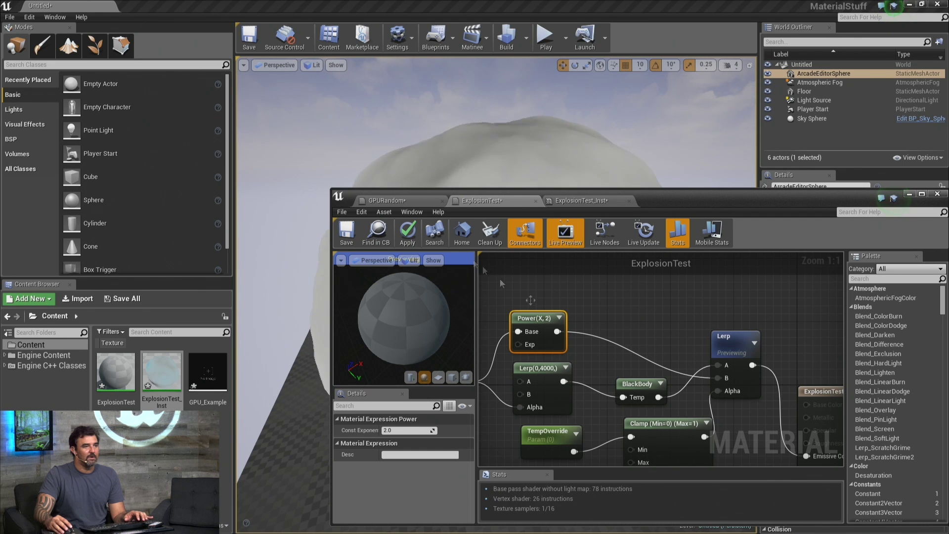
pyautogui.click(407, 232)
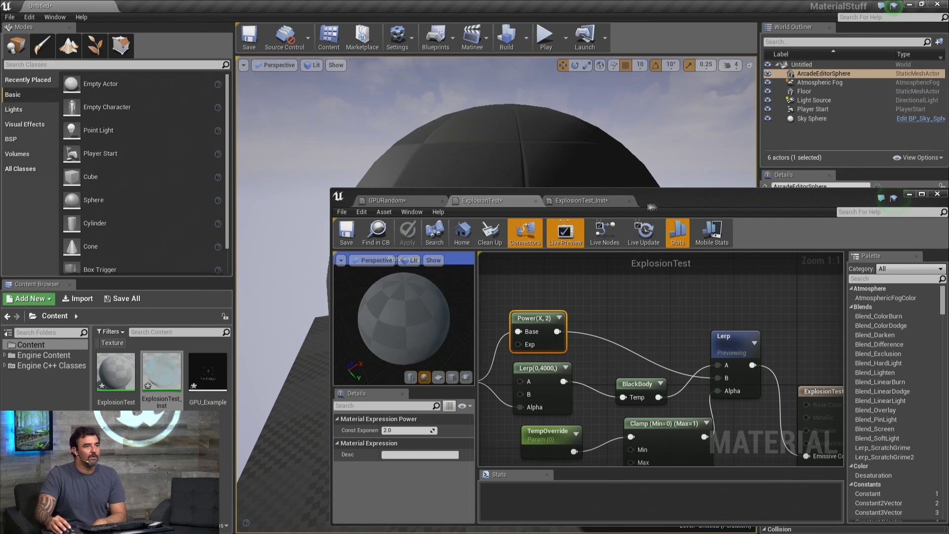
pyautogui.moveTo(652, 207); pyautogui.dragTo(640, 423)
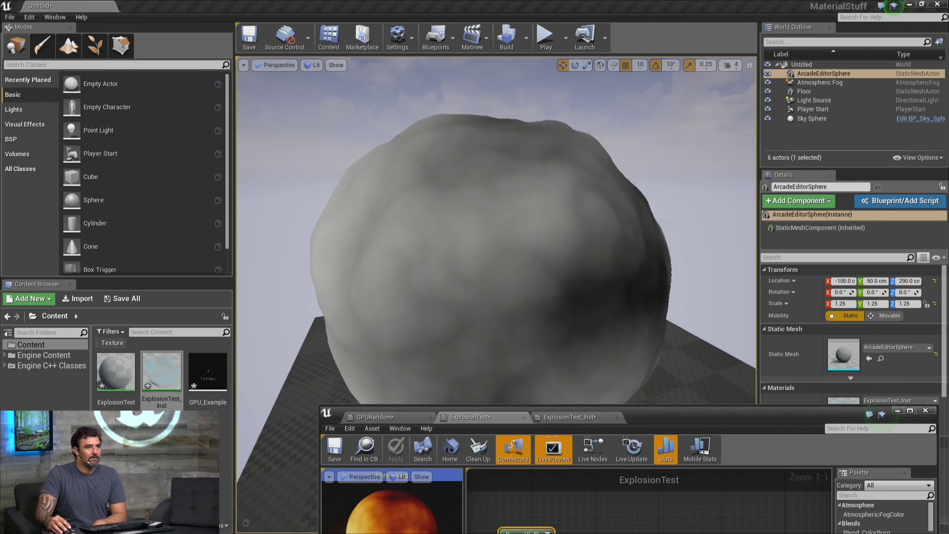
# - Set TempOverride to 0 in the ExplosionTest_Inst material instance
pyautogui.click(587, 418)
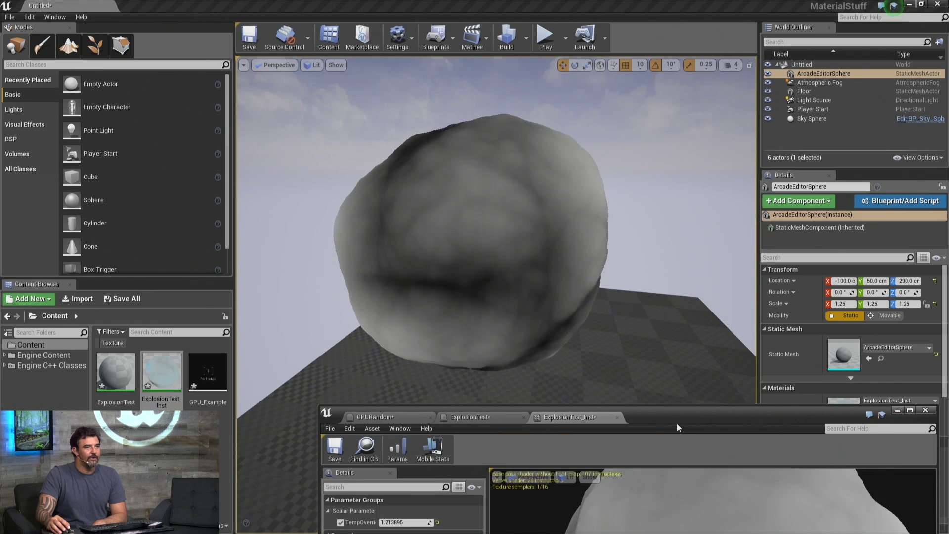
pyautogui.moveTo(677, 423); pyautogui.dragTo(726, 256)
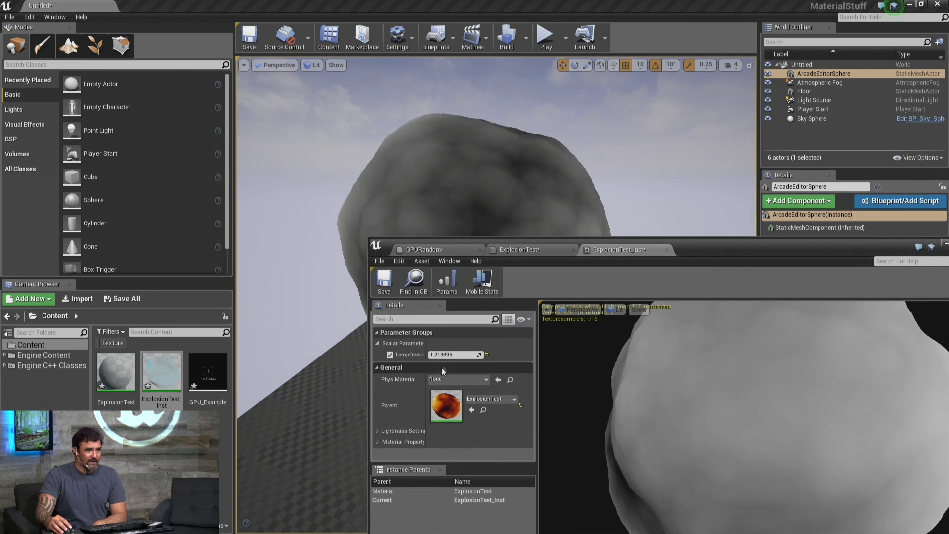
pyautogui.moveTo(453, 355)
pyautogui.mouseDown()
pyautogui.moveTo(435, 355)
pyautogui.moveTo(454, 355)
pyautogui.mouseUp()
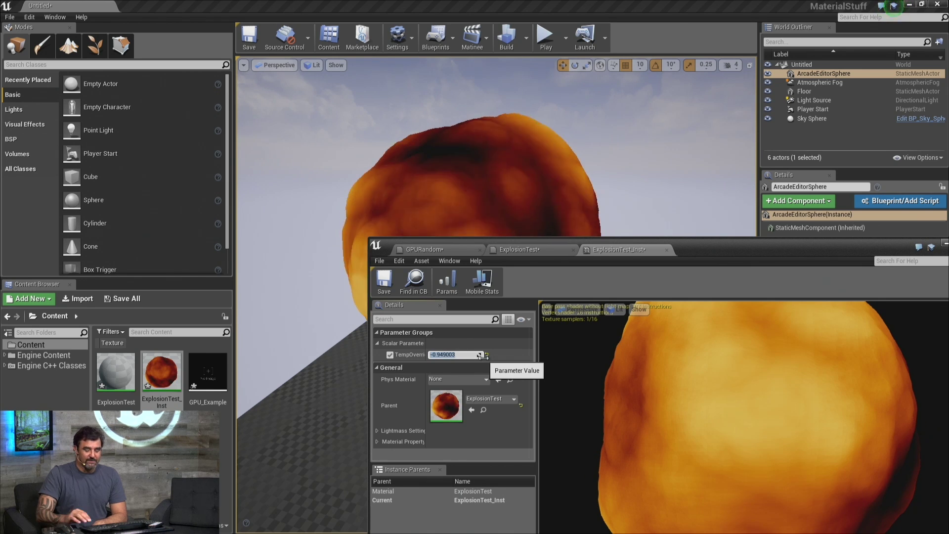
pyautogui.write('0')
pyautogui.press('Return')
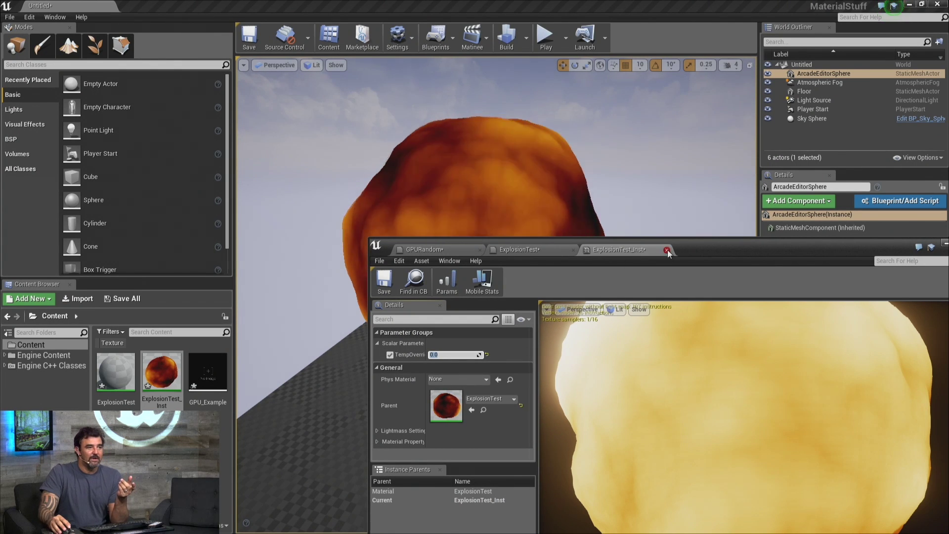
# - Go back to the ExplosionTest material and add a DitherTemporalAA node above the final Lerp
pyautogui.click(468, 251)
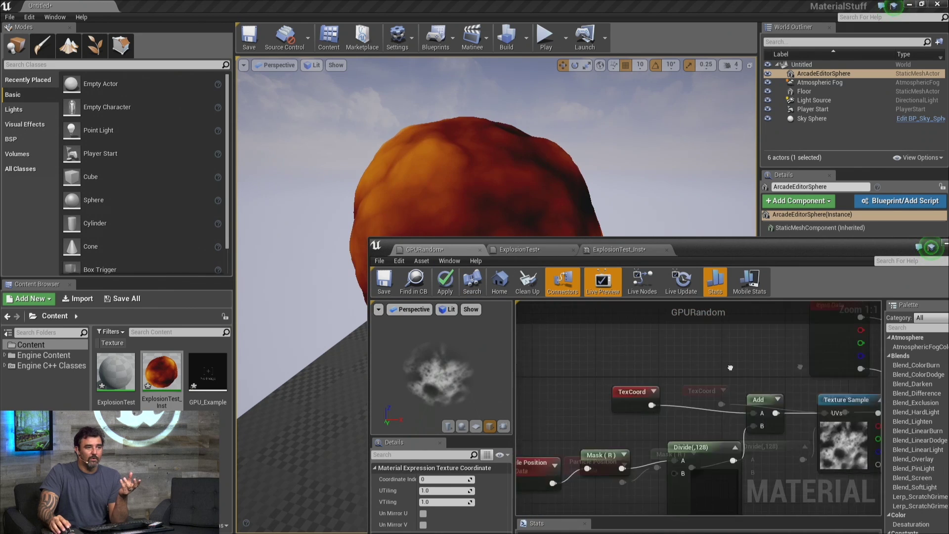
pyautogui.click(527, 252)
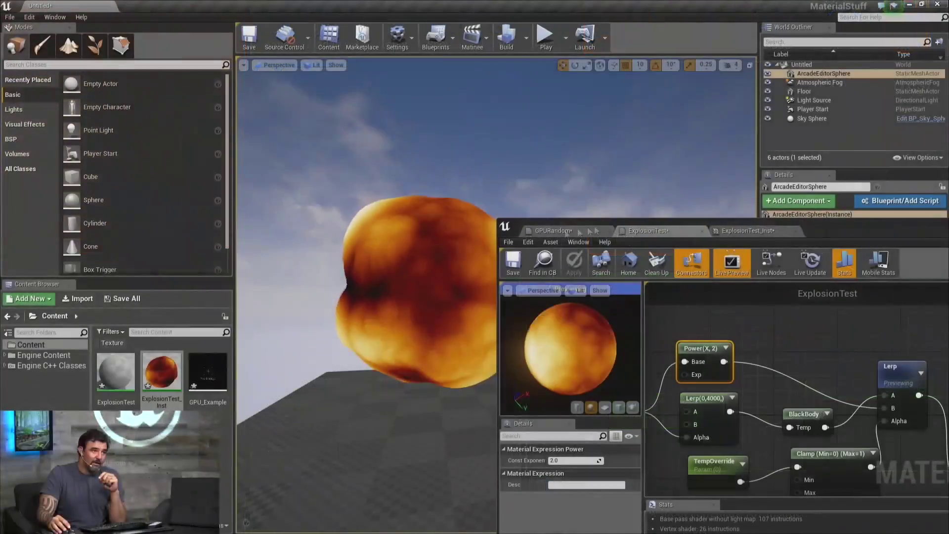
pyautogui.moveTo(766, 235); pyautogui.dragTo(669, 152)
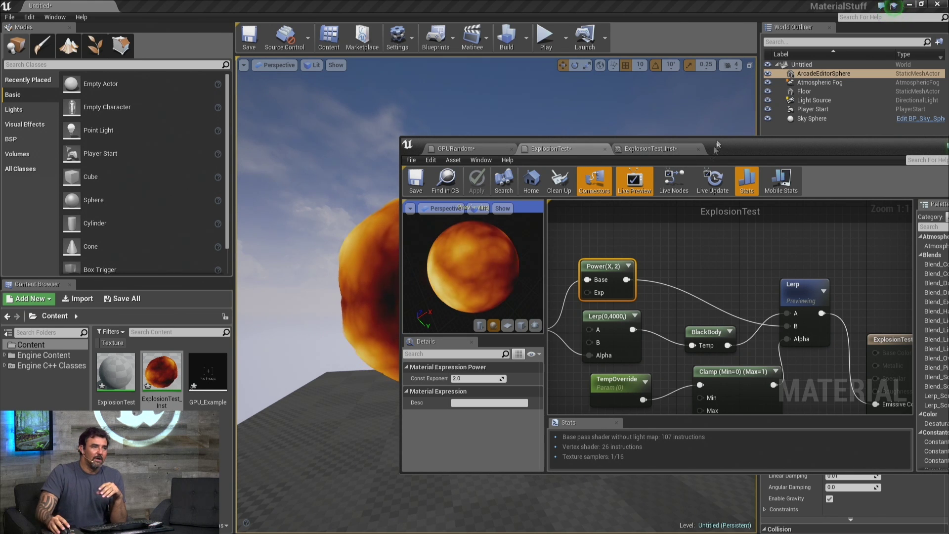
pyautogui.rightClick(737, 262)
pyautogui.write('dither')
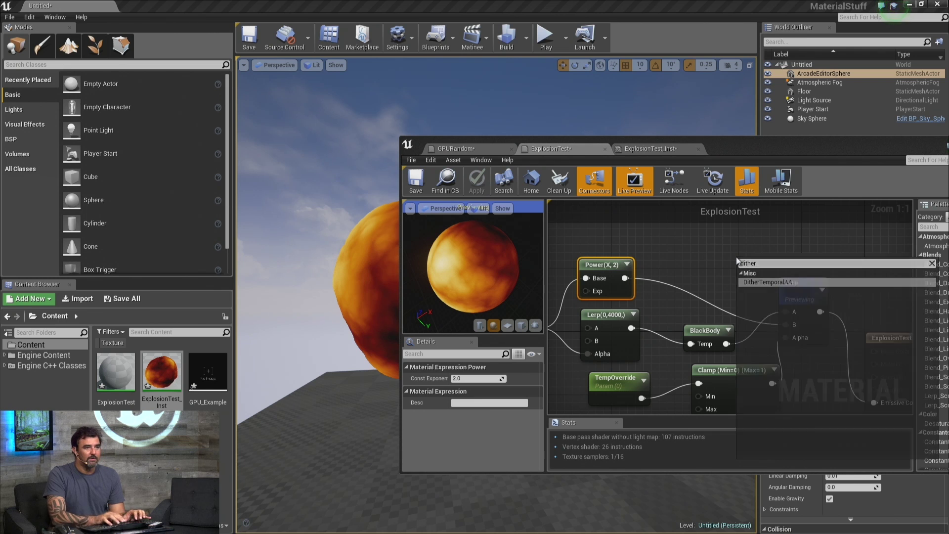
pyautogui.press('Return')
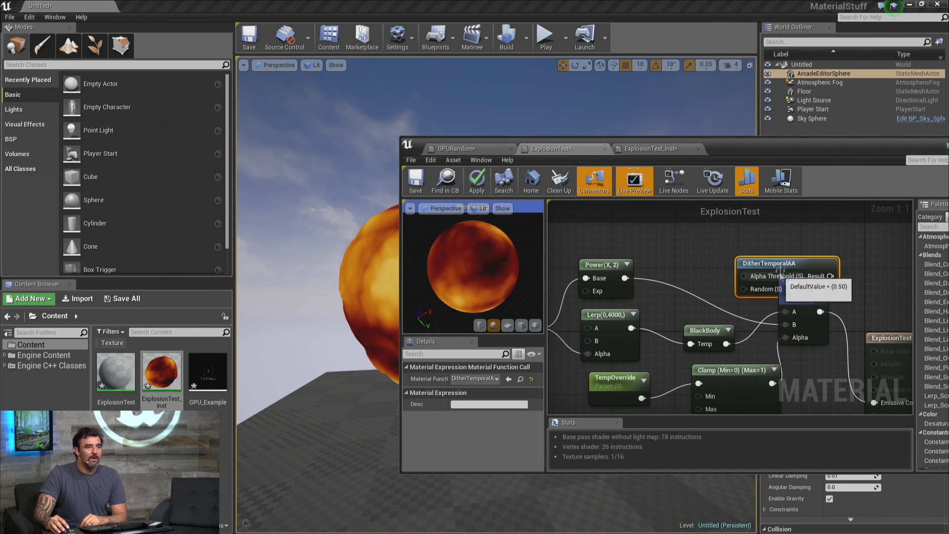
pyautogui.moveTo(781, 261); pyautogui.dragTo(767, 225)
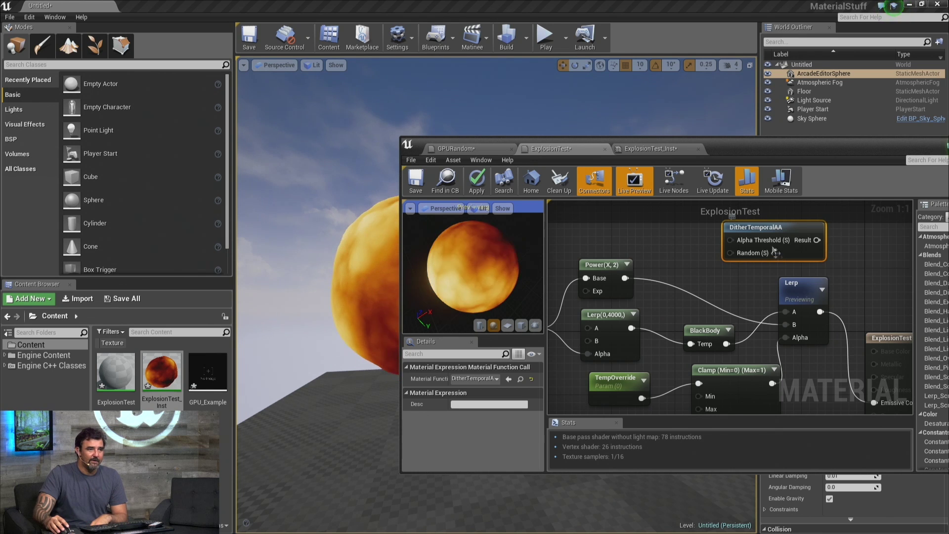
# - Move the DitherTemporalAA node down beside the lower part of the ExplosionTest material's output node
pyautogui.moveTo(768, 225); pyautogui.dragTo(625, 148, button='right')
pyautogui.scroll(-2, 557, 266)
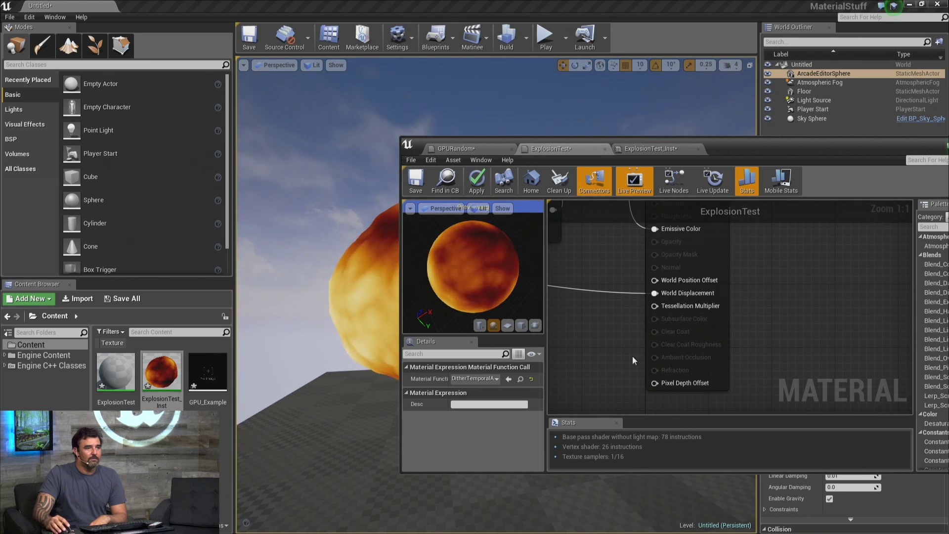
pyautogui.moveTo(603, 341); pyautogui.dragTo(620, 261)
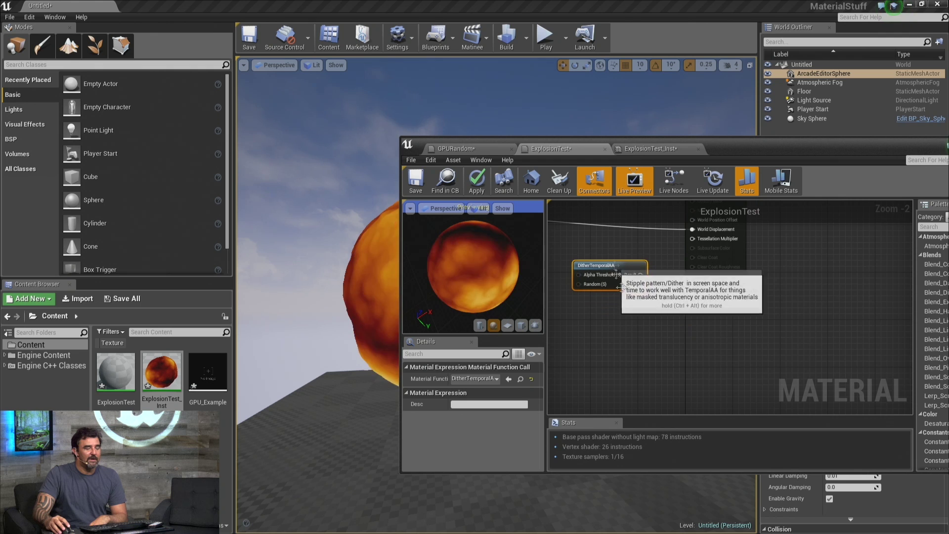
# - Set the ExplosionTest material's Blend Mode to Masked and connect the DitherTemporalAA Result to Opacity Mask
pyautogui.click(631, 323)
pyautogui.click(479, 417)
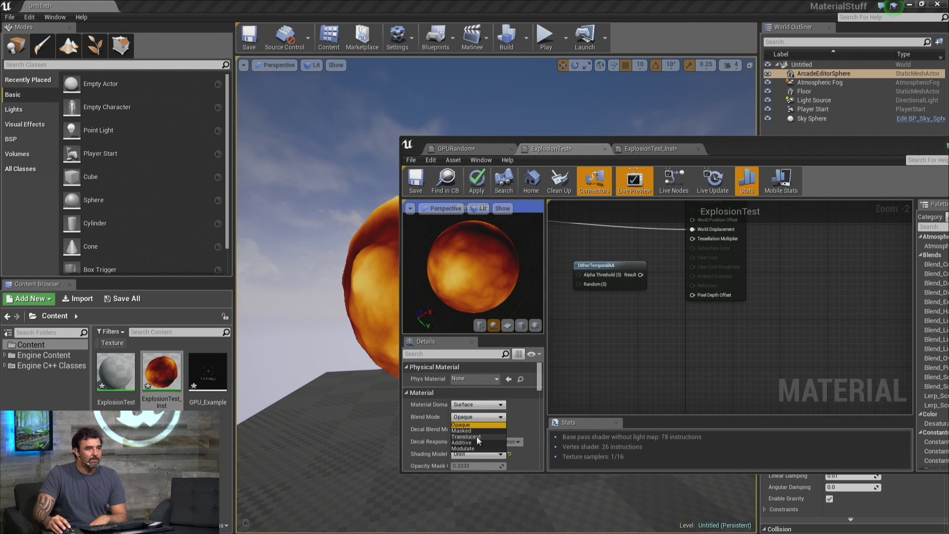
pyautogui.click(475, 432)
pyautogui.moveTo(631, 266); pyautogui.dragTo(692, 374, button='right')
pyautogui.moveTo(693, 375); pyautogui.dragTo(754, 315)
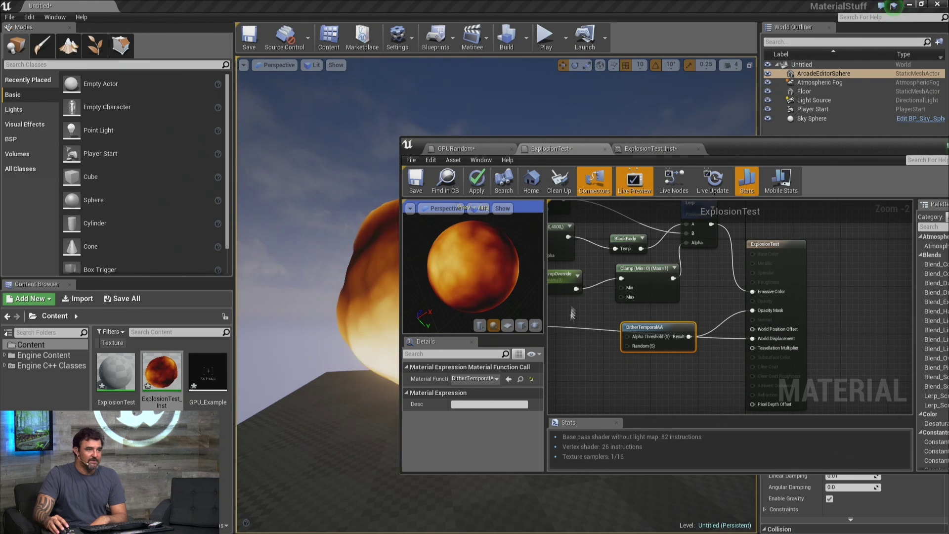
# - Add a scalar parameter named AlphaThresh beside the DitherTemporalAA node
pyautogui.scroll(1, 593, 319)
pyautogui.click(628, 326)
pyautogui.scroll(1, 638, 329)
pyautogui.click(641, 331)
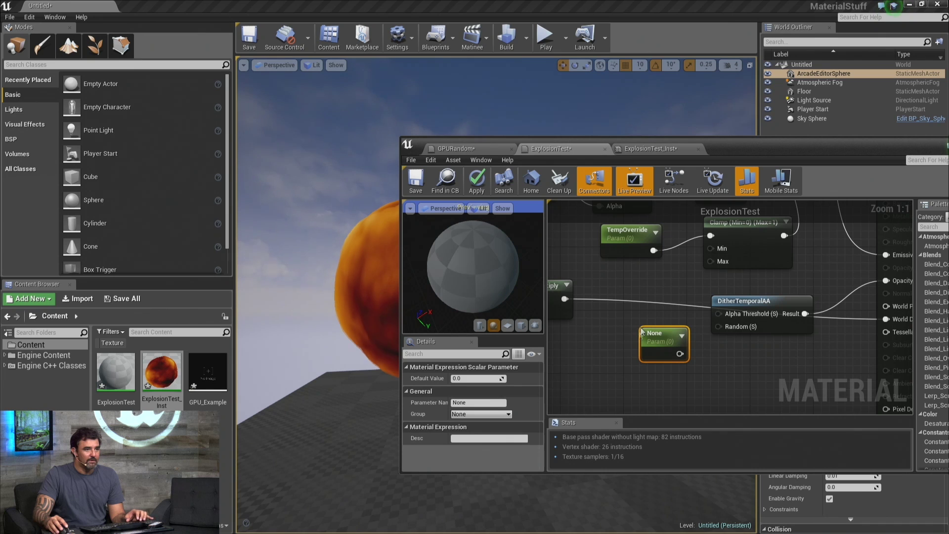
pyautogui.click(461, 404)
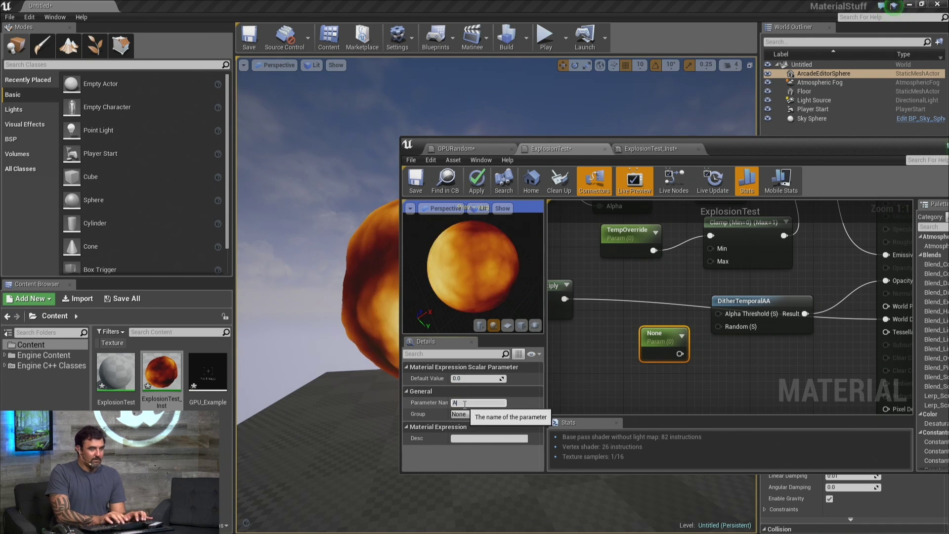
pyautogui.write('sh')
pyautogui.press('Return')
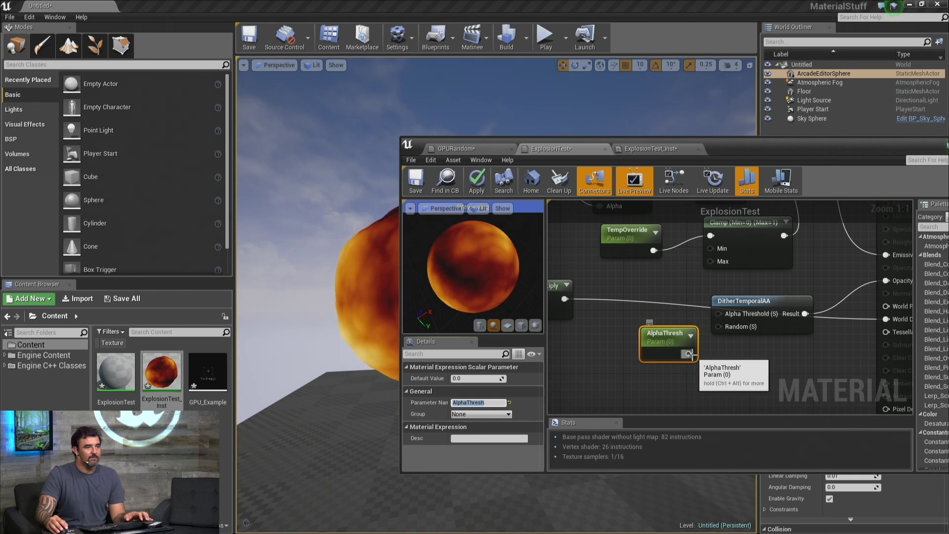
# - Connect AlphaThresh to the DitherTemporalAA node's Alpha Threshold input, move it closer, and apply the material
pyautogui.moveTo(689, 354); pyautogui.dragTo(723, 325)
pyautogui.moveTo(665, 328); pyautogui.dragTo(649, 304)
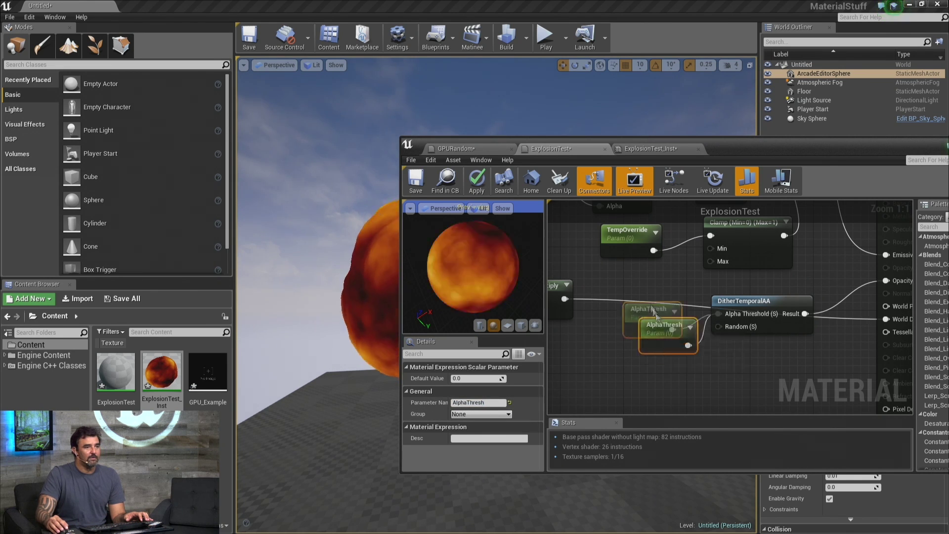
pyautogui.click(476, 183)
pyautogui.click(477, 187)
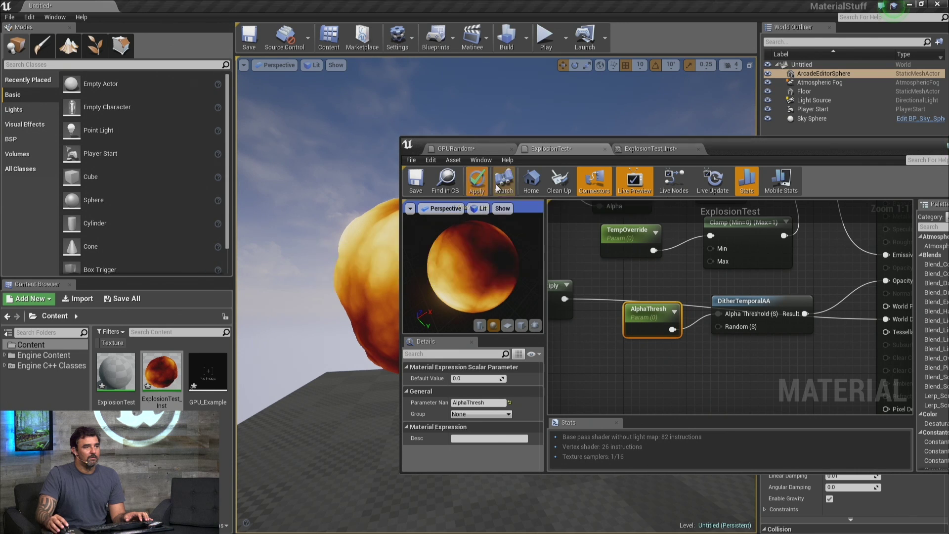
# - In ExplosionTest_Inst, enable the AlphaThresh override and raise its value to about 0.23
pyautogui.click(648, 148)
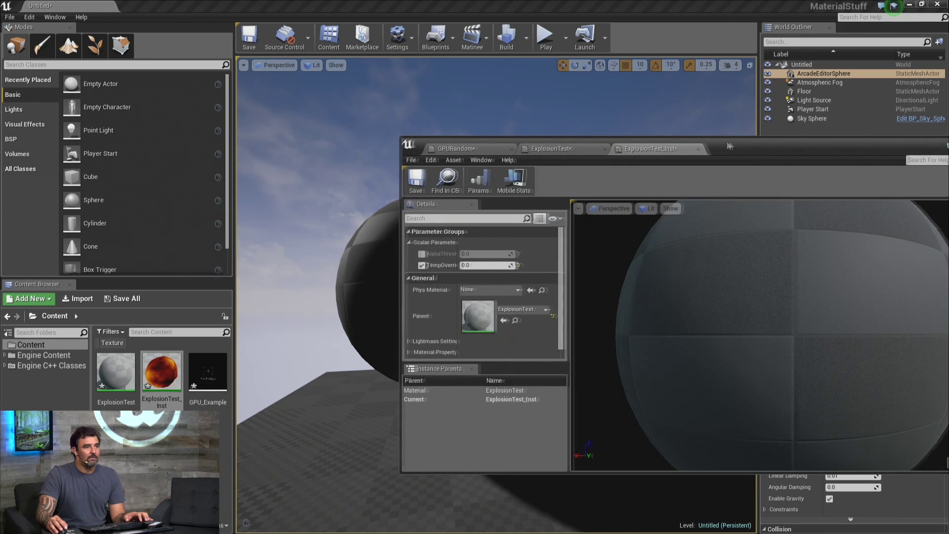
pyautogui.moveTo(731, 148); pyautogui.dragTo(892, 115)
pyautogui.click(581, 222)
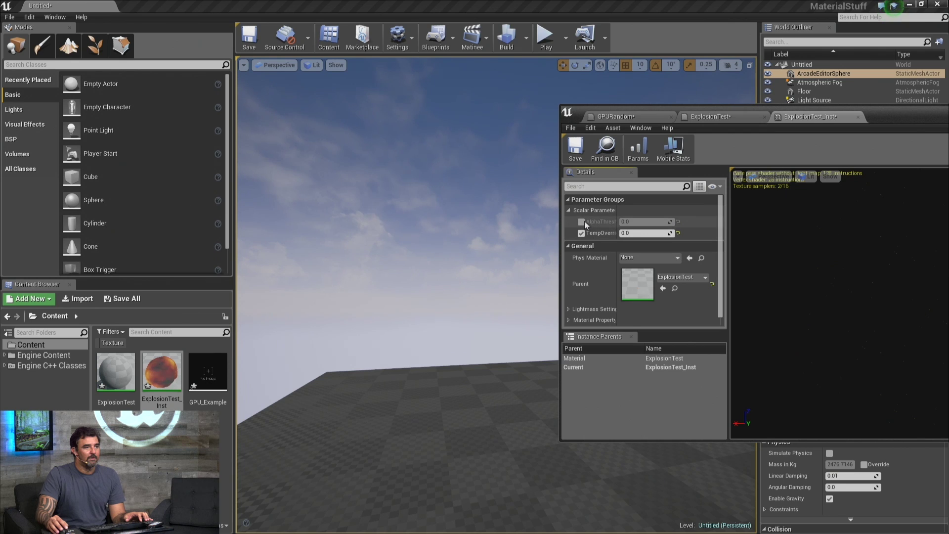
pyautogui.moveTo(645, 221); pyautogui.dragTo(665, 222)
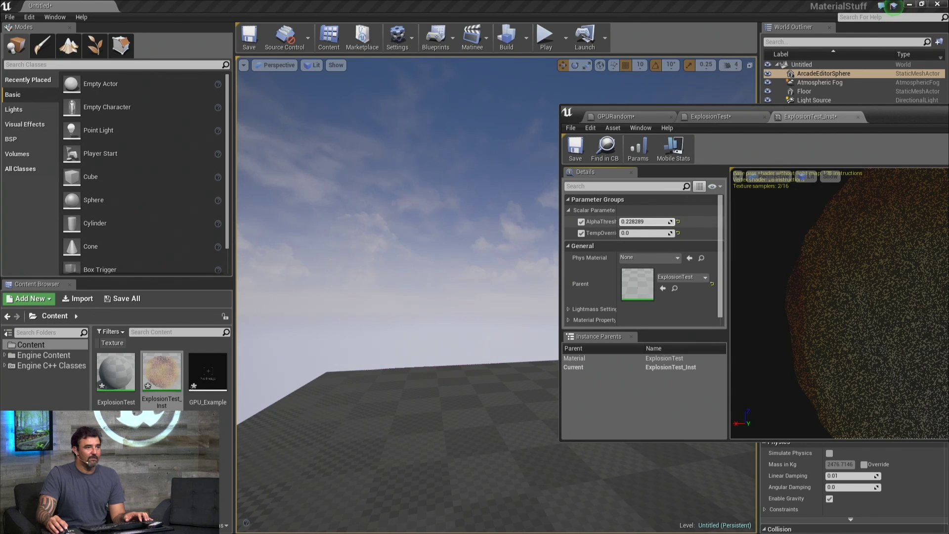
# - Raise AlphaThresh to about 1.04 and bring it back down to about -0.01 to test the dithered fade on the sphere
pyautogui.click(390, 223)
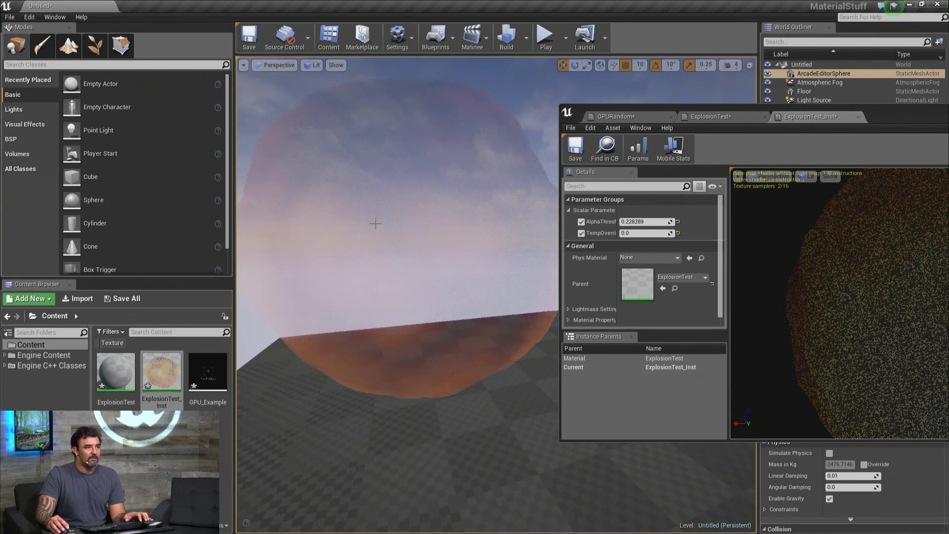
pyautogui.click(651, 222)
pyautogui.moveTo(651, 224); pyautogui.dragTo(673, 223)
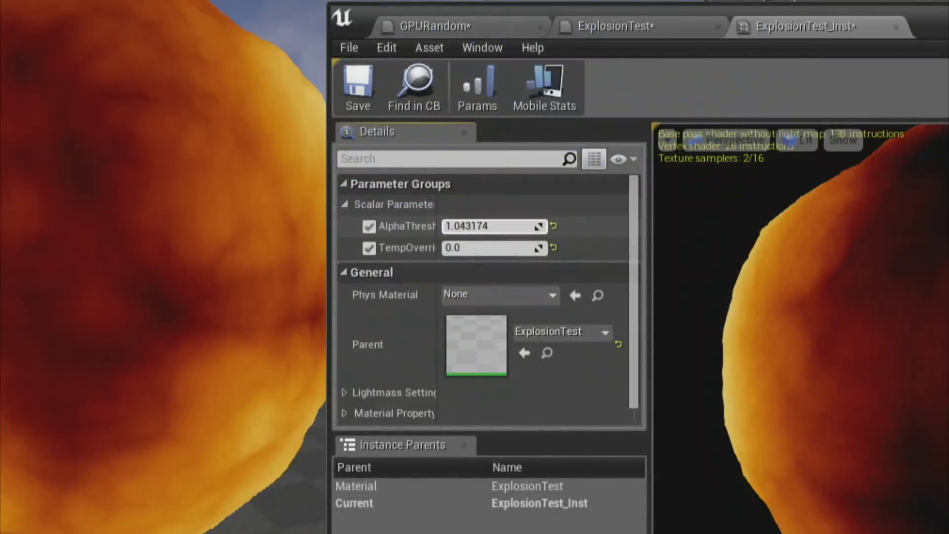
pyautogui.moveTo(492, 226); pyautogui.dragTo(442, 226)
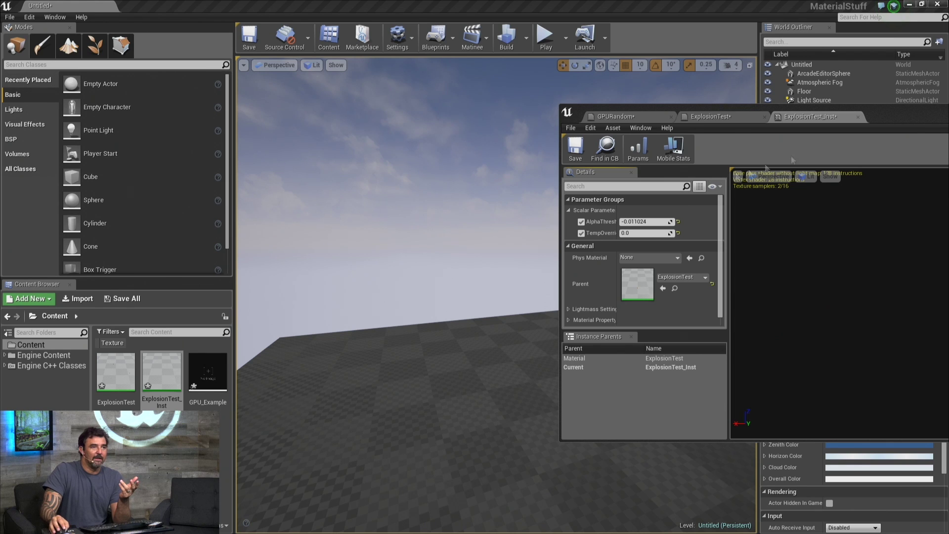
# - Close the editor window holding GPURandom, ExplosionTest and ExplosionTest_Inst, and return to the level
pyautogui.moveTo(947, 122); pyautogui.dragTo(611, 147)
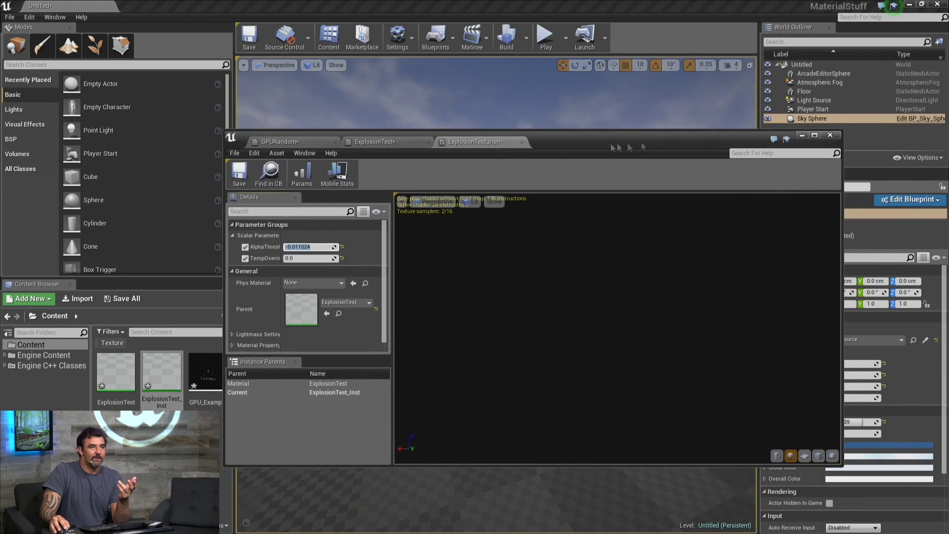
pyautogui.click(830, 136)
pyautogui.click(541, 286)
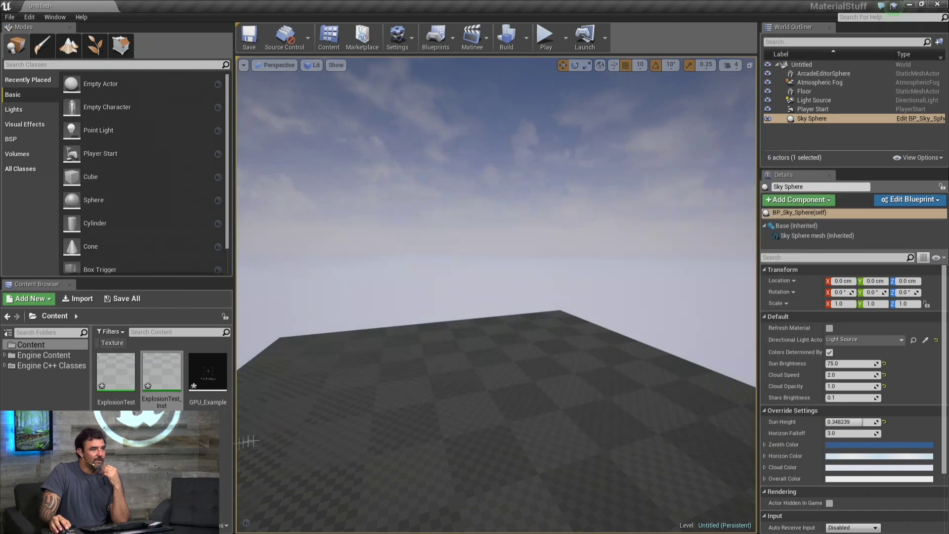
# - Create a material named LensLightFunction in the Content folder and set its Material Domain to Light Function
pyautogui.rightClick(160, 431)
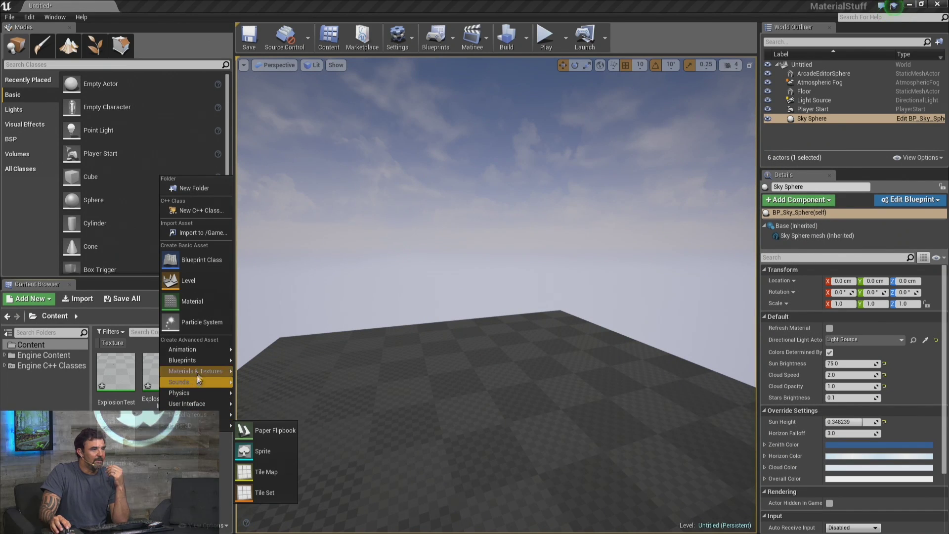
pyautogui.click(193, 303)
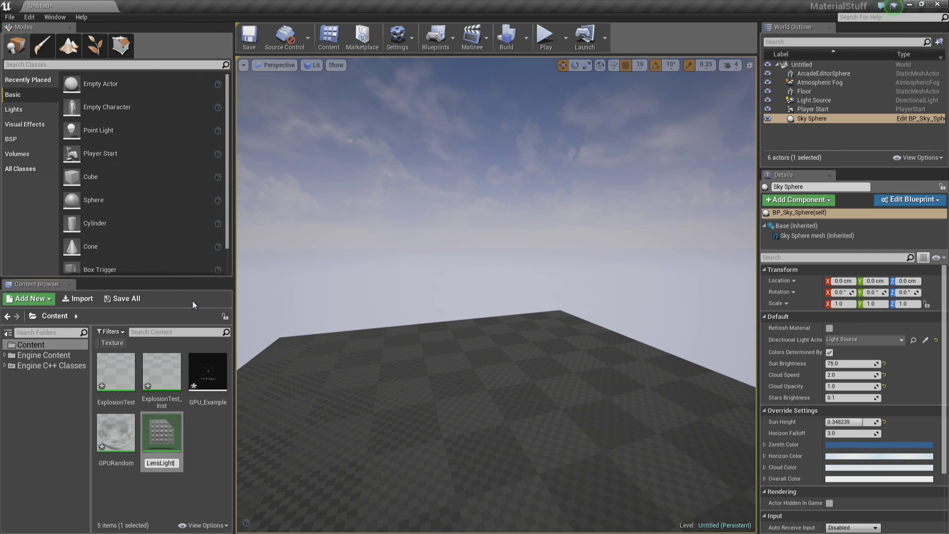
pyautogui.write('LensLightFunction')
pyautogui.press('Return')
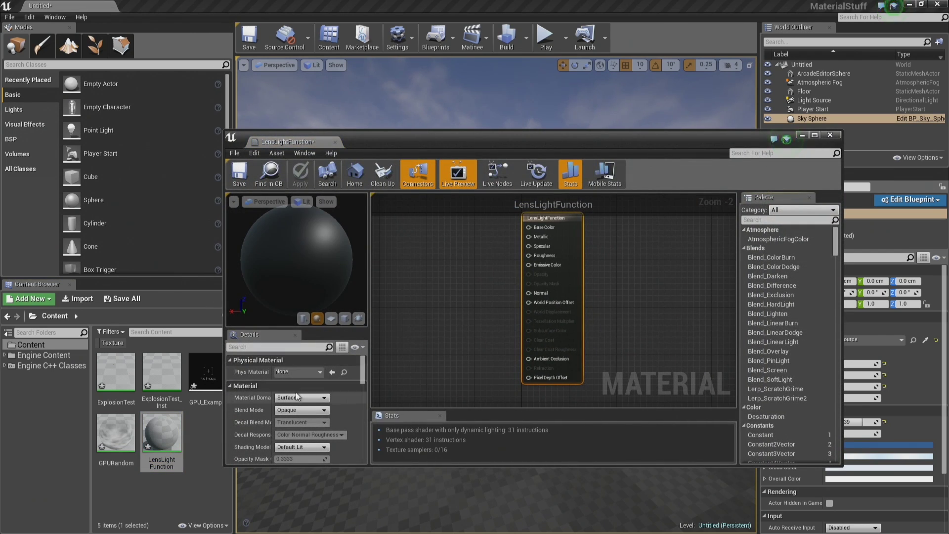
pyautogui.click(301, 397)
pyautogui.click(292, 417)
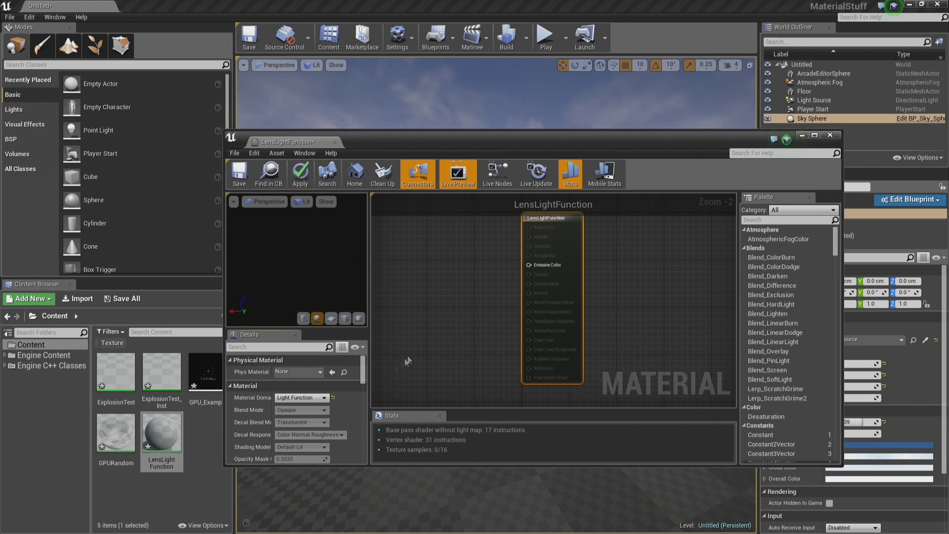
# - Find the Anchor texture in Engine Content and add it to the LensLightFunction graph as a Texture Sample
pyautogui.moveTo(439, 314); pyautogui.dragTo(608, 323, button='right')
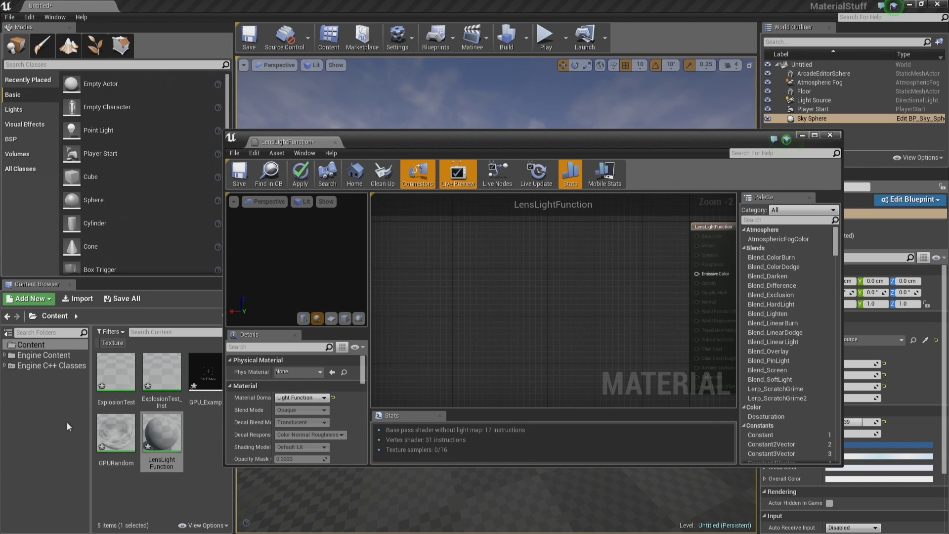
pyautogui.click(50, 366)
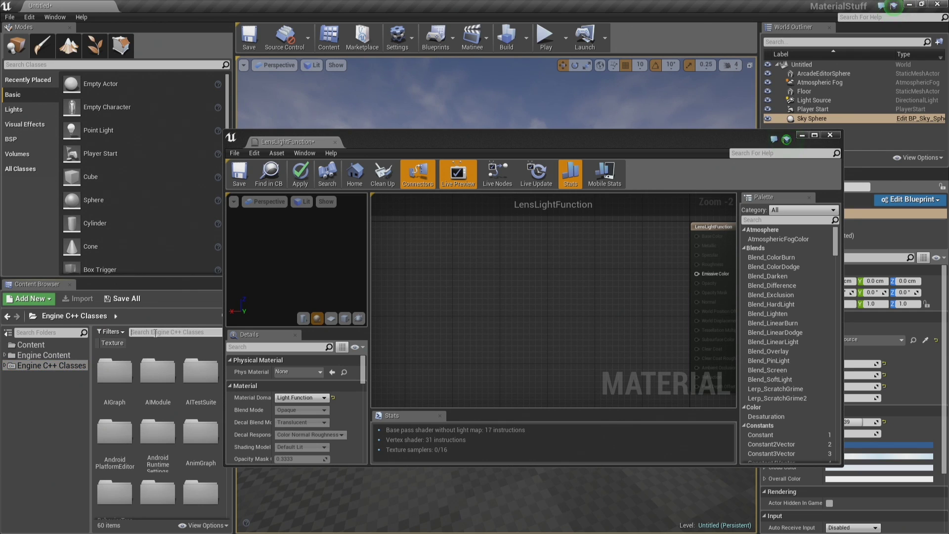
pyautogui.click(102, 342)
pyautogui.click(42, 356)
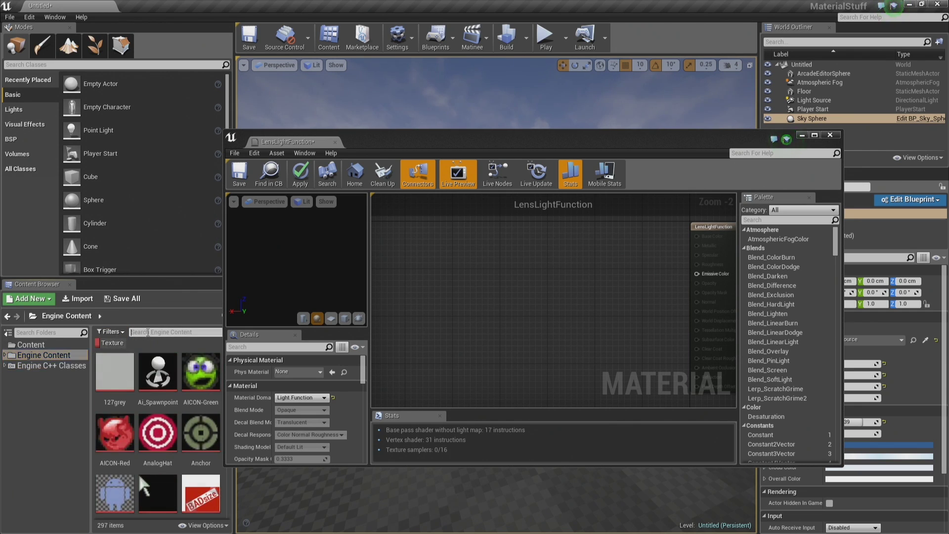
pyautogui.click(205, 429)
pyautogui.moveTo(487, 313); pyautogui.dragTo(534, 314, button='right')
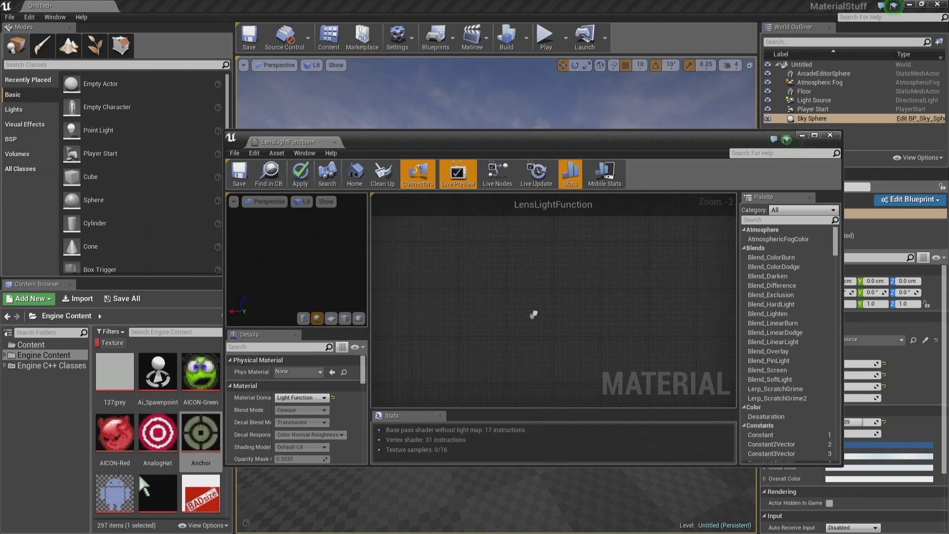
pyautogui.click(480, 326)
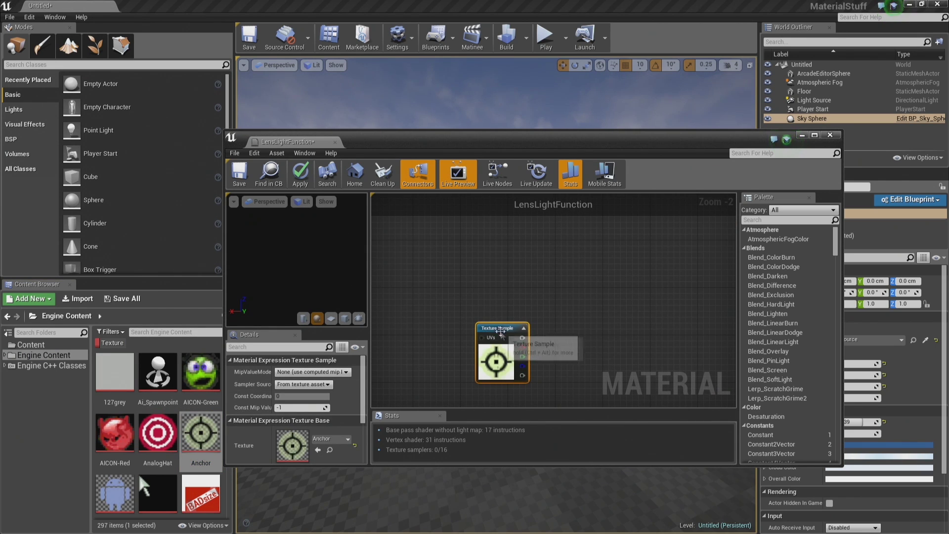
# - Add a OneMinus node fed by the red channel of the Anchor Texture Sample
pyautogui.moveTo(496, 342); pyautogui.dragTo(585, 319)
pyautogui.write('1')
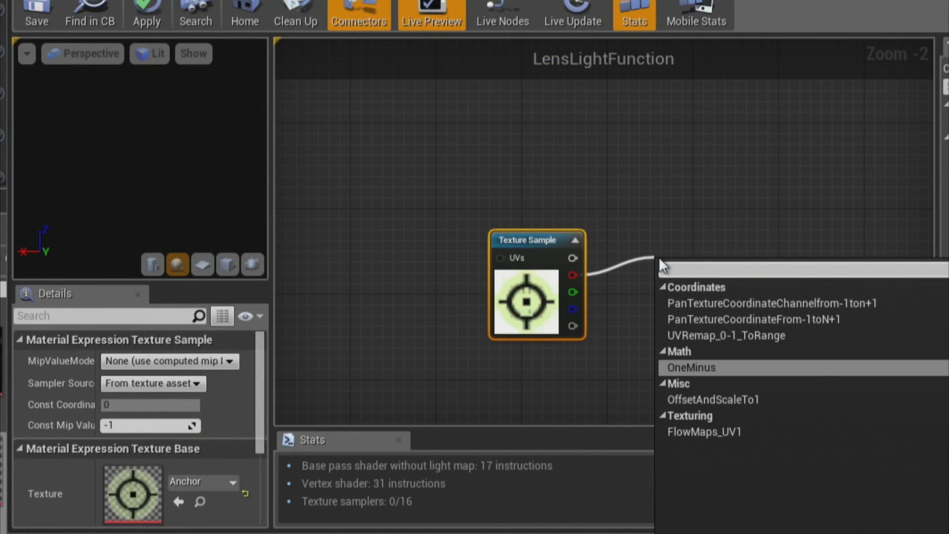
pyautogui.write('-')
pyautogui.press('Return')
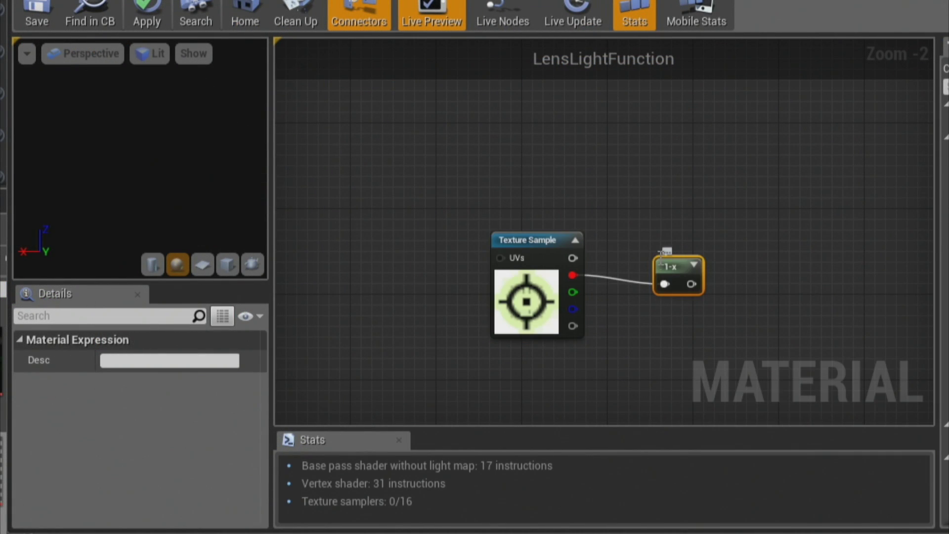
# - Preview the OneMinus node on a plane mesh
pyautogui.rightClick(673, 272)
pyautogui.click(701, 285)
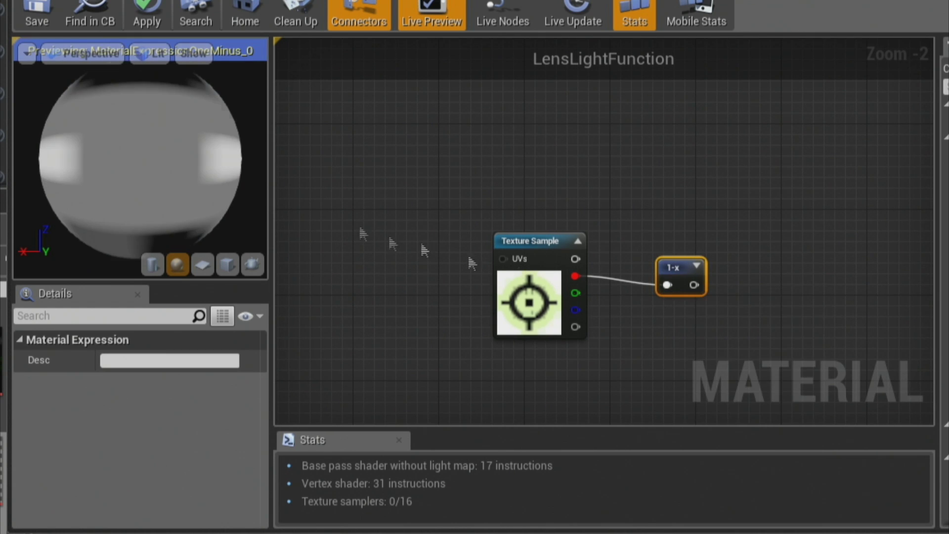
pyautogui.click(203, 264)
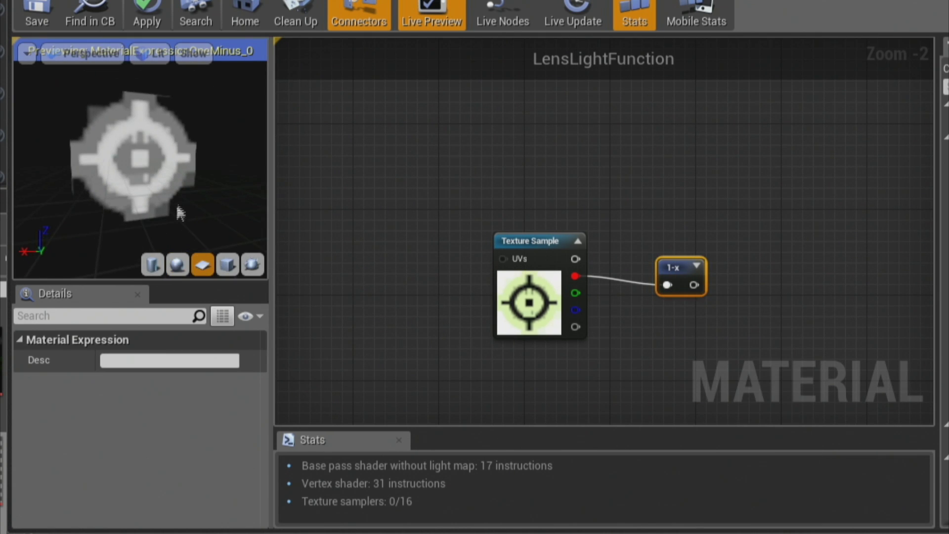
# - Connect the OneMinus output to Emissive Color and apply the LensLightFunction material
pyautogui.moveTo(745, 195); pyautogui.dragTo(494, 257, button='right')
pyautogui.moveTo(304, 239); pyautogui.dragTo(728, 164)
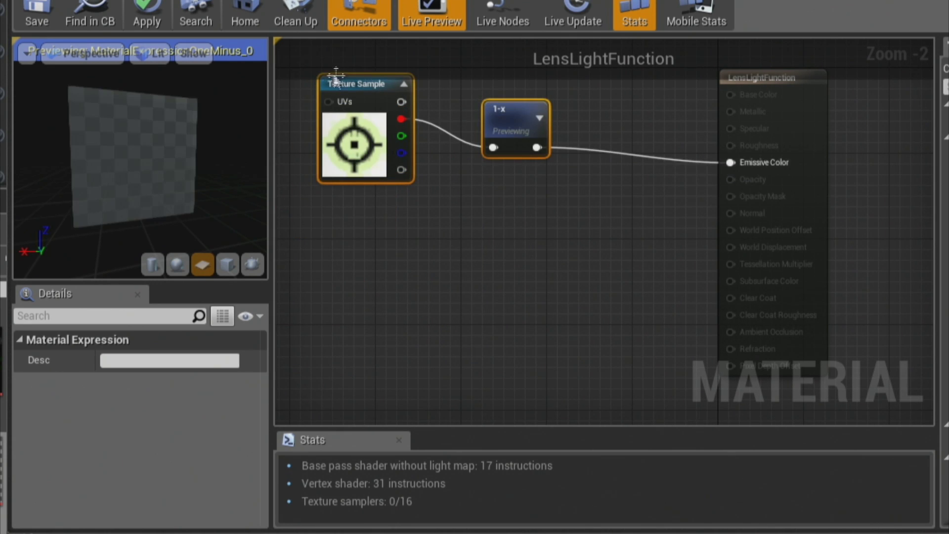
pyautogui.click(147, 18)
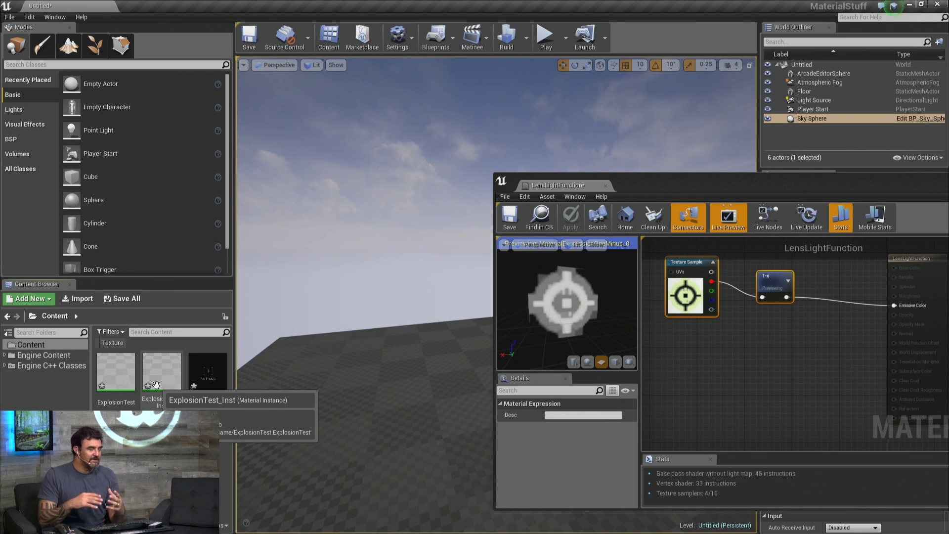
# - Place a SpotLight actor in the level above the floor
pyautogui.rightClick(341, 442)
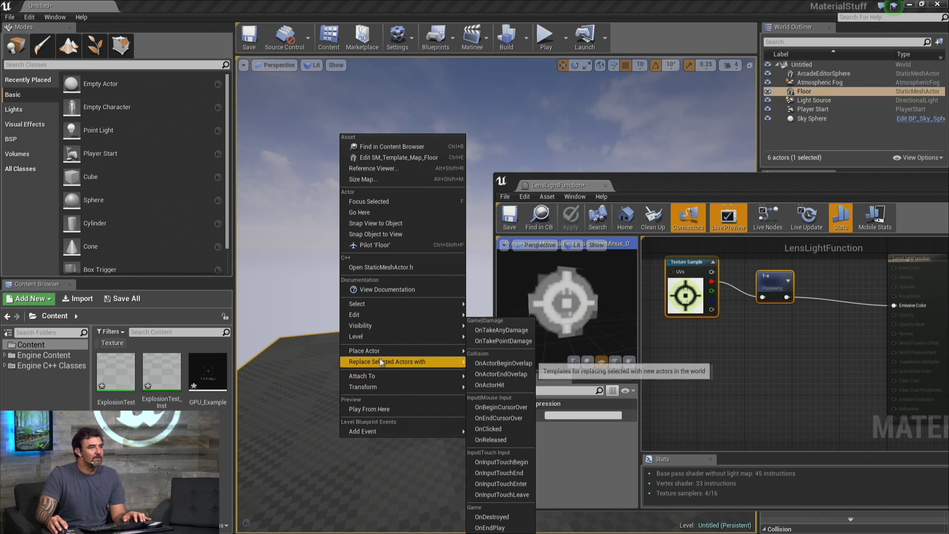
pyautogui.moveTo(383, 351)
pyautogui.click(504, 411)
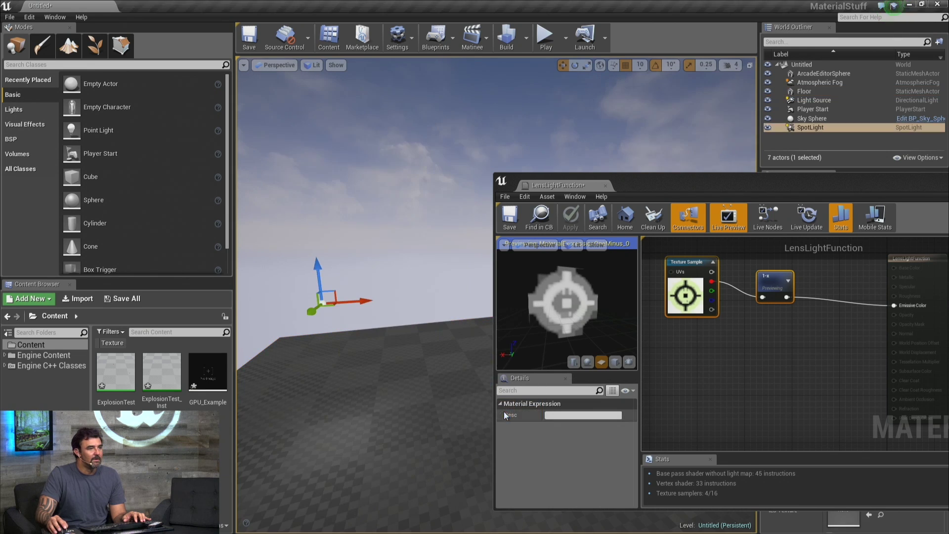
# - Assign LensLightFunction as the SpotLight's light function material and view the projected pattern on the floor
pyautogui.moveTo(656, 199); pyautogui.dragTo(440, 462)
pyautogui.scroll(-5, 806, 320)
pyautogui.scroll(-6, 806, 321)
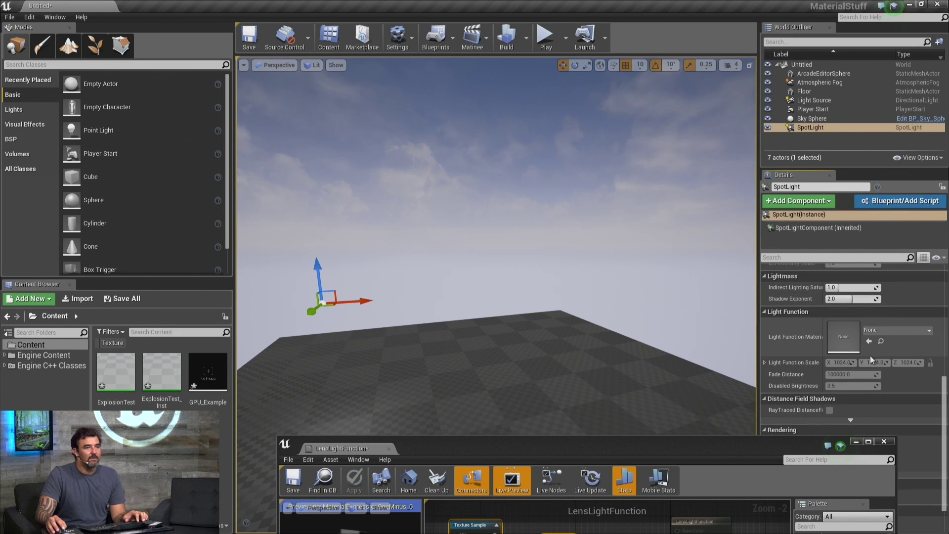
pyautogui.click(869, 341)
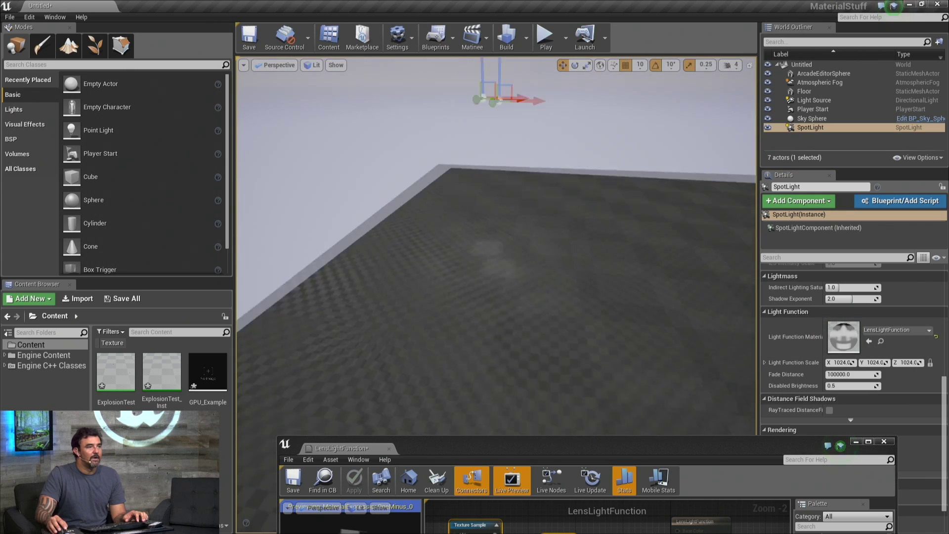
pyautogui.moveTo(594, 318); pyautogui.dragTo(558, 307, button='right')
pyautogui.press('s')
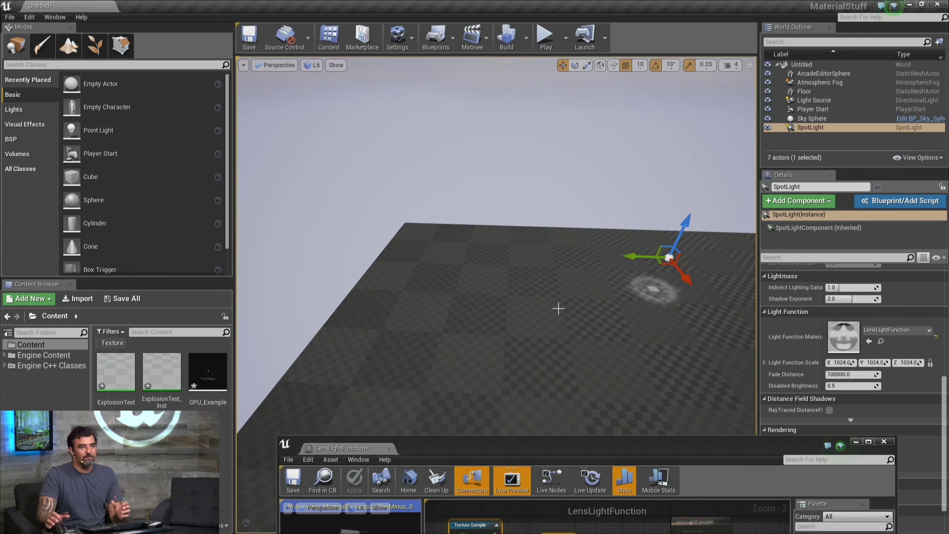
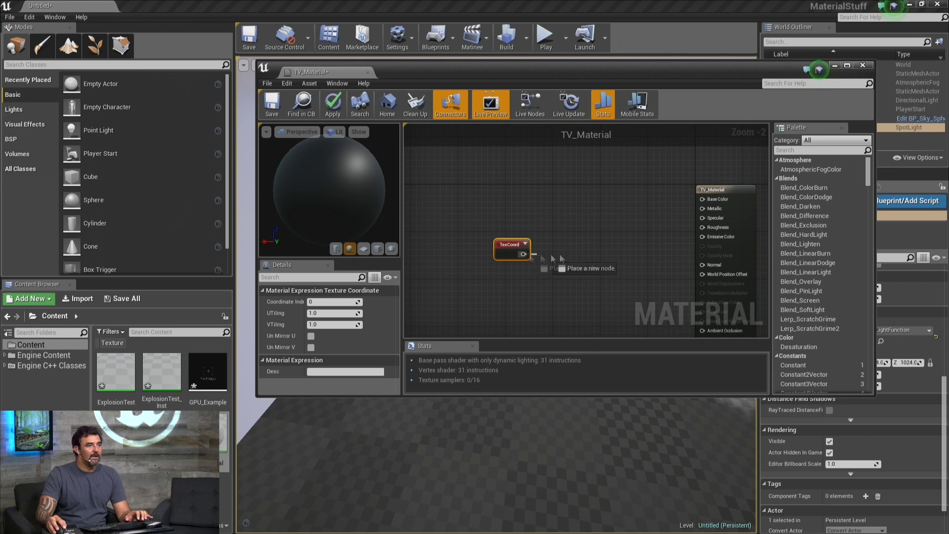
# - Add a Component Mask after TexCoord, limit it to the G channel, and show its inline preview
pyautogui.write('mask')
pyautogui.click(571, 280)
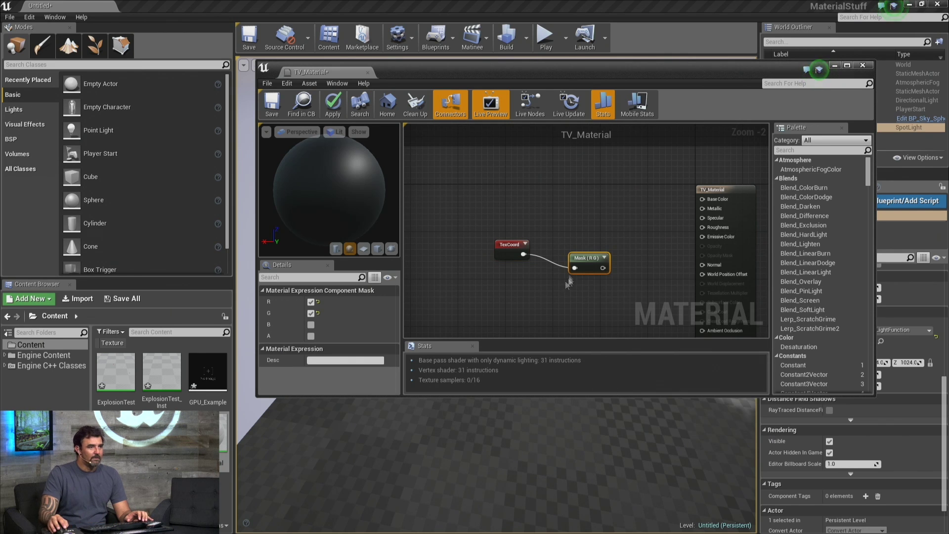
pyautogui.click(310, 302)
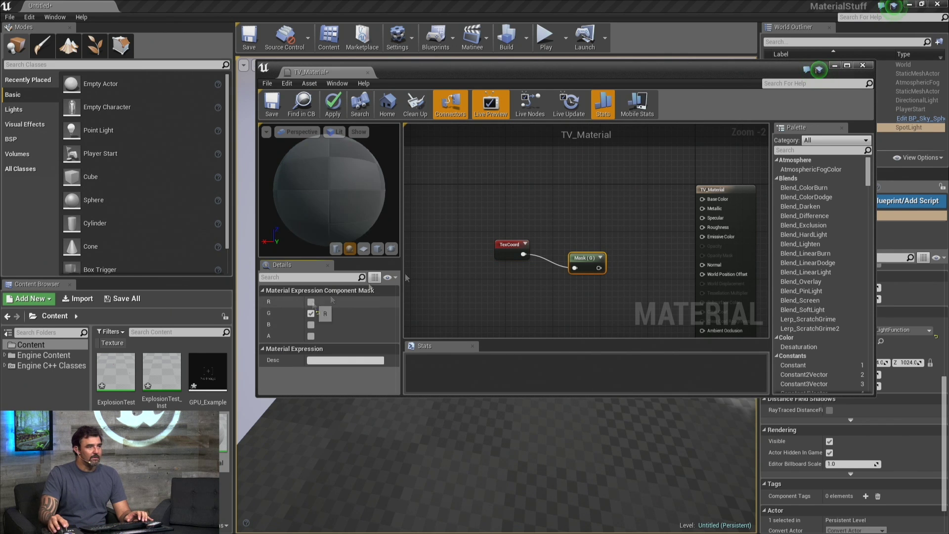
pyautogui.click(600, 258)
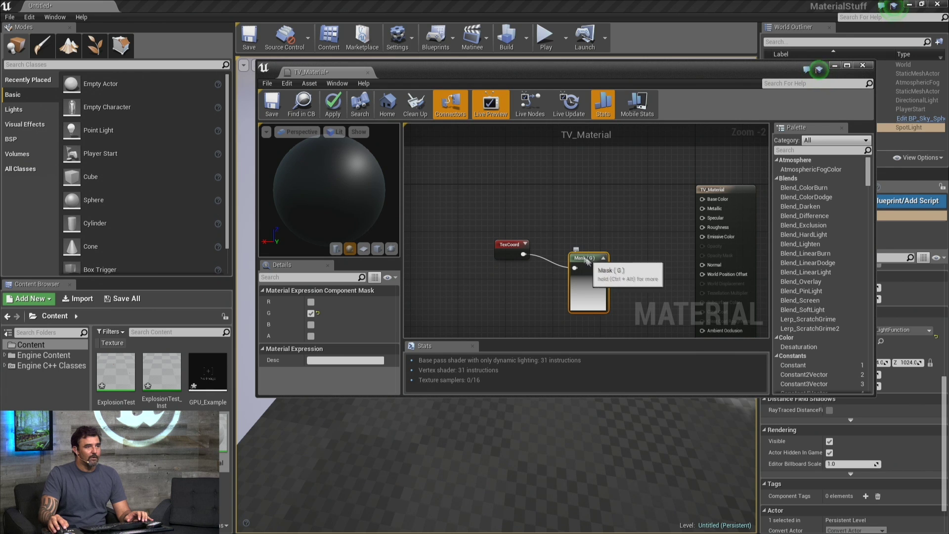
pyautogui.moveTo(588, 262); pyautogui.dragTo(559, 241)
pyautogui.click(440, 302)
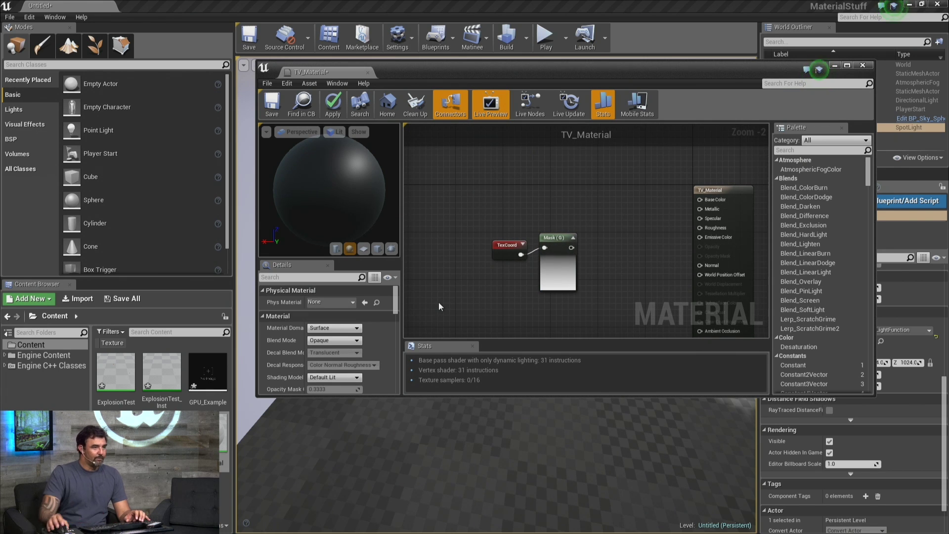
# - Add a Sine node fed by the Mask (G) output and preview it
pyautogui.rightClick(438, 302)
pyautogui.write('sine')
pyautogui.press('Return')
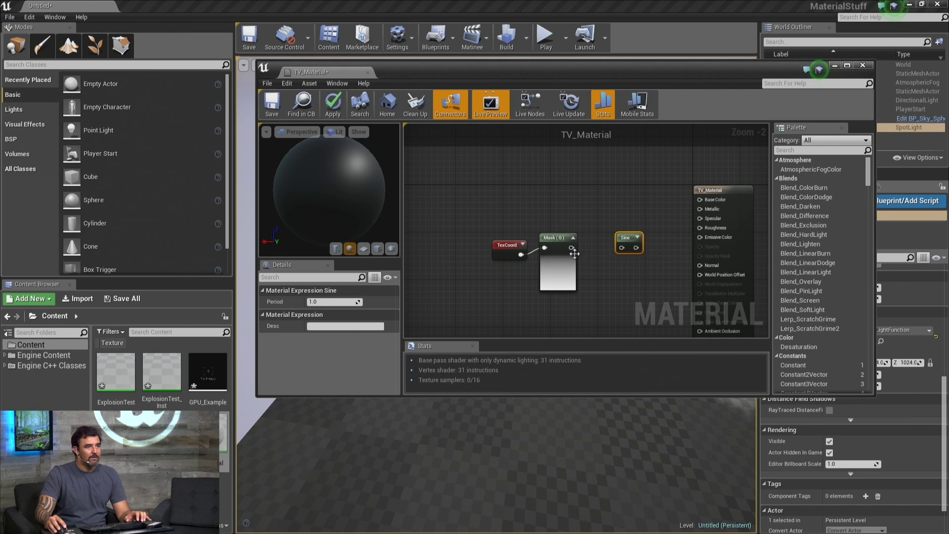
pyautogui.moveTo(620, 253); pyautogui.dragTo(622, 248)
pyautogui.rightClick(632, 241)
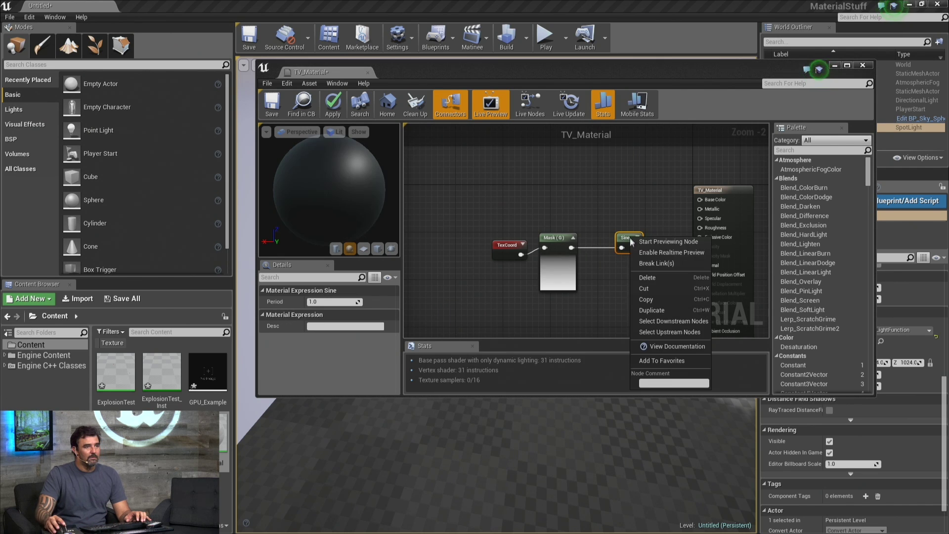
pyautogui.click(637, 242)
# - Add an Abs node fed by the Sine output
pyautogui.moveTo(627, 242); pyautogui.dragTo(544, 242)
pyautogui.write('abs')
pyautogui.press('Return')
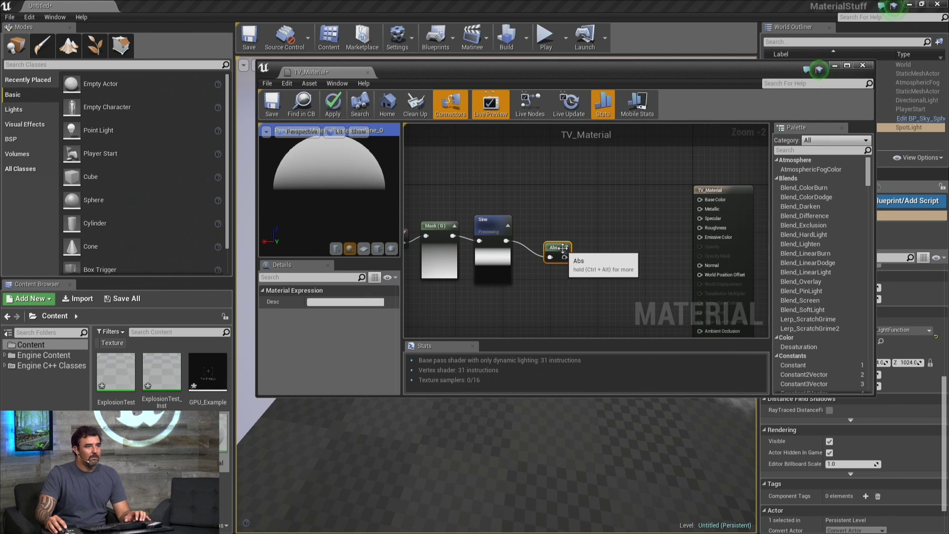
# - Set the Sine node's period to 0.1 and inspect the stripes on the preview sphere
pyautogui.click(482, 247)
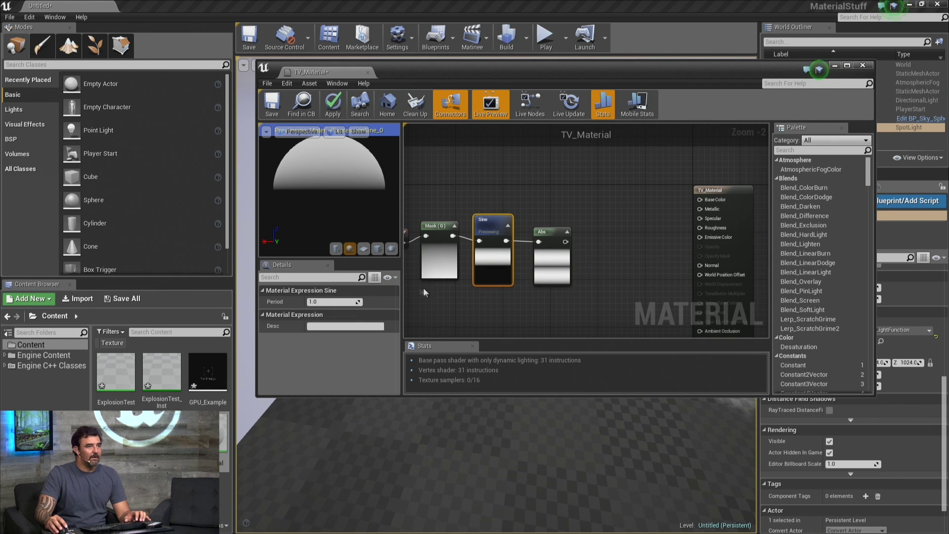
pyautogui.write('0.1')
pyautogui.press('Return')
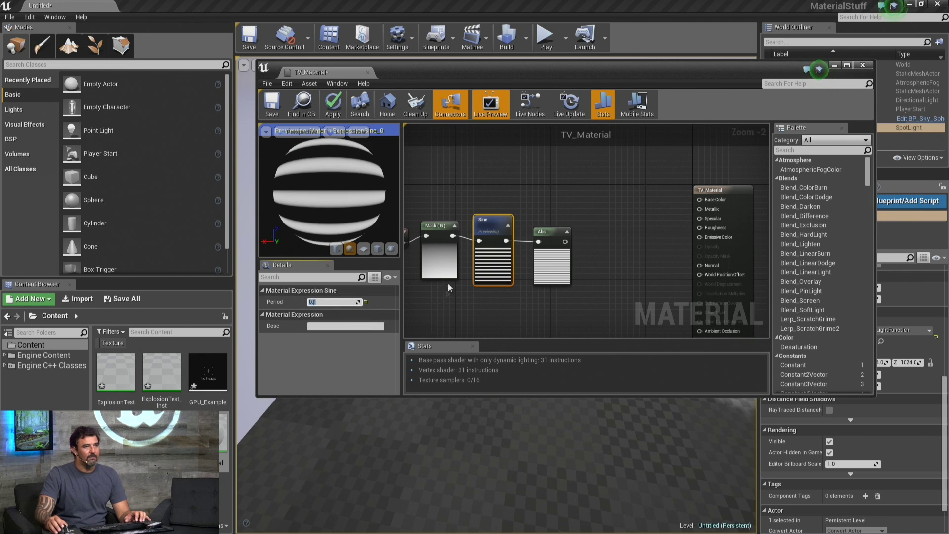
pyautogui.scroll(2, 446, 296)
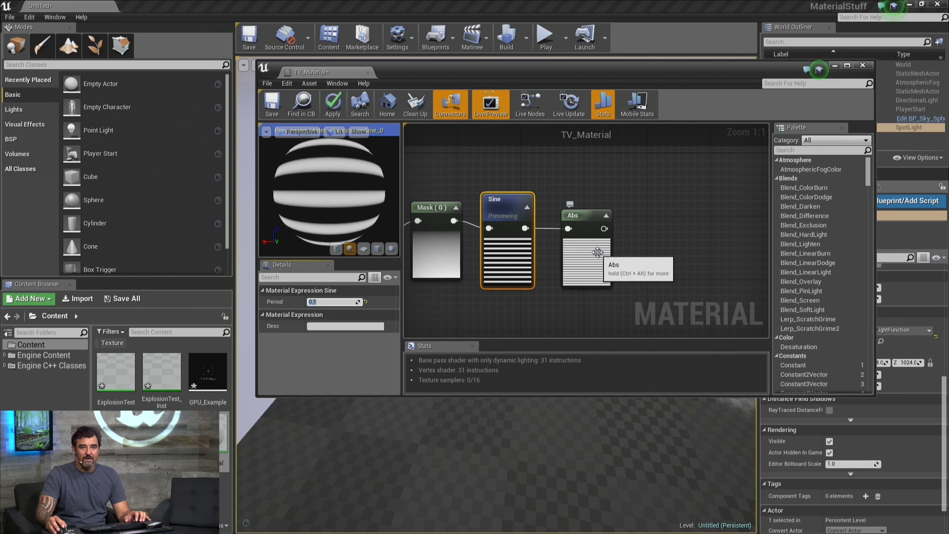
pyautogui.moveTo(329, 197); pyautogui.dragTo(331, 228)
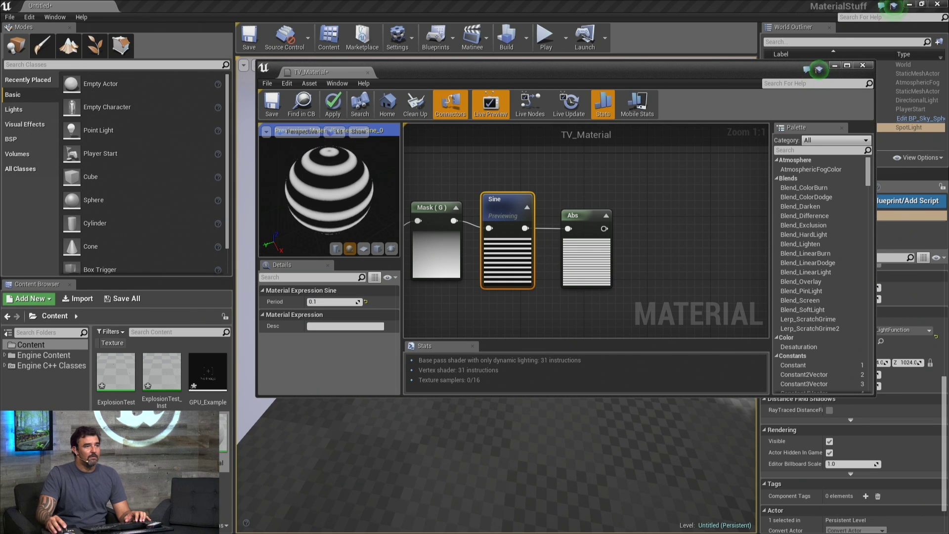
# - Preview the Abs node and look at its stripes close up on the sphere
pyautogui.rightClick(577, 212)
pyautogui.click(609, 227)
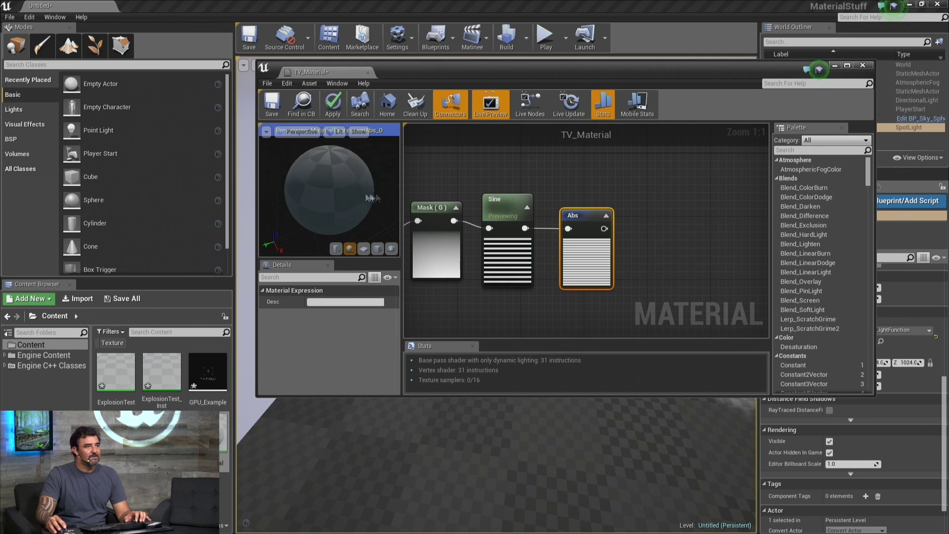
pyautogui.scroll(4, 321, 201)
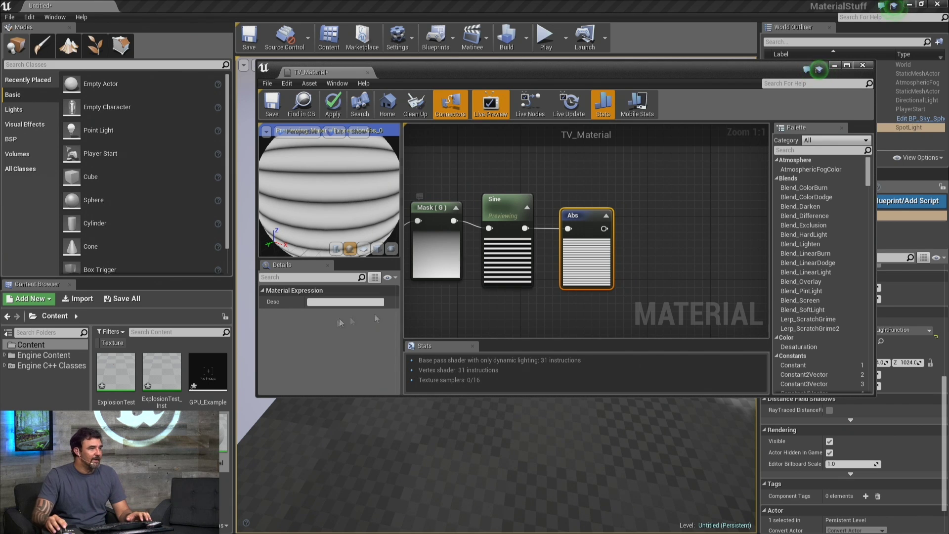
# - Filter the Engine Content to textures and add the icon_Editor_Preferences_General_40x texture as a Texture Sample above the Sine and Abs nodes
pyautogui.click(112, 342)
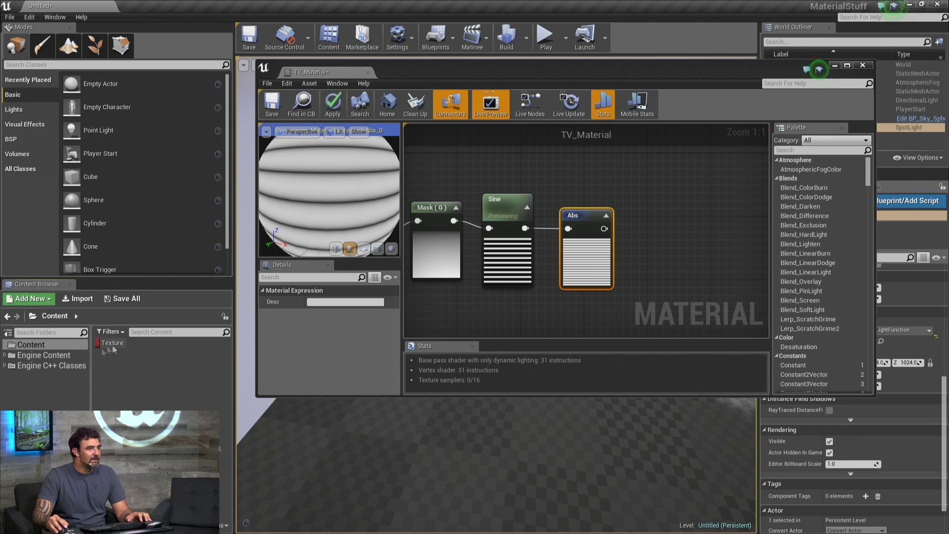
pyautogui.click(44, 355)
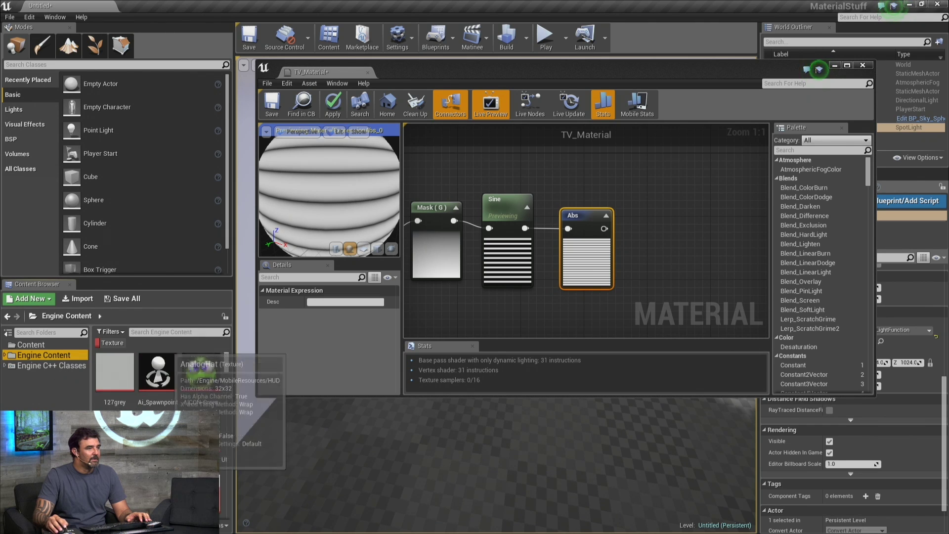
pyautogui.scroll(-5, 159, 376)
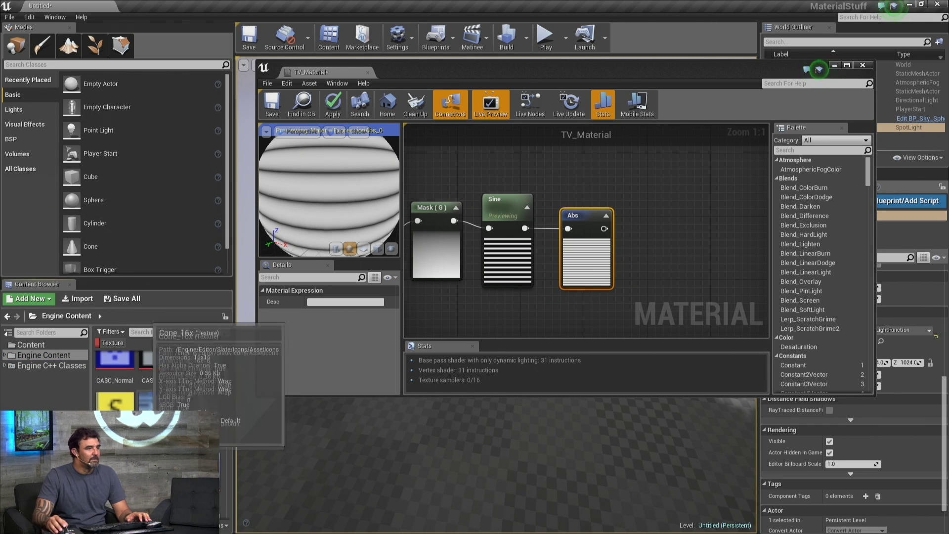
pyautogui.scroll(-4, 158, 420)
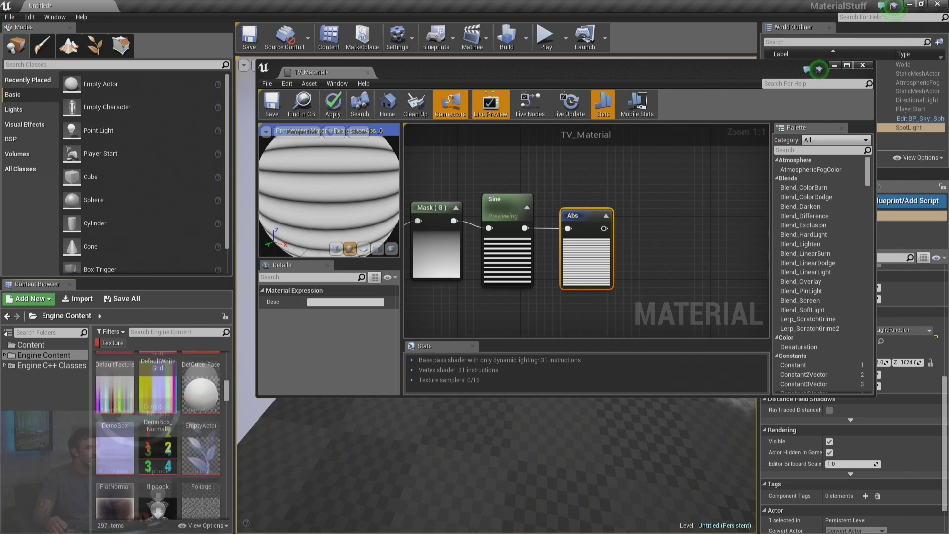
pyautogui.scroll(-5, 149, 462)
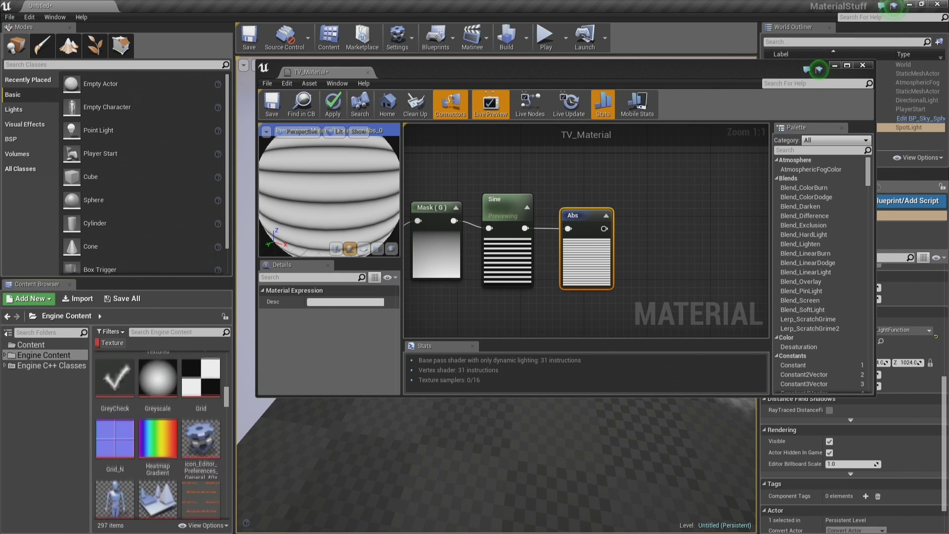
pyautogui.click(200, 375)
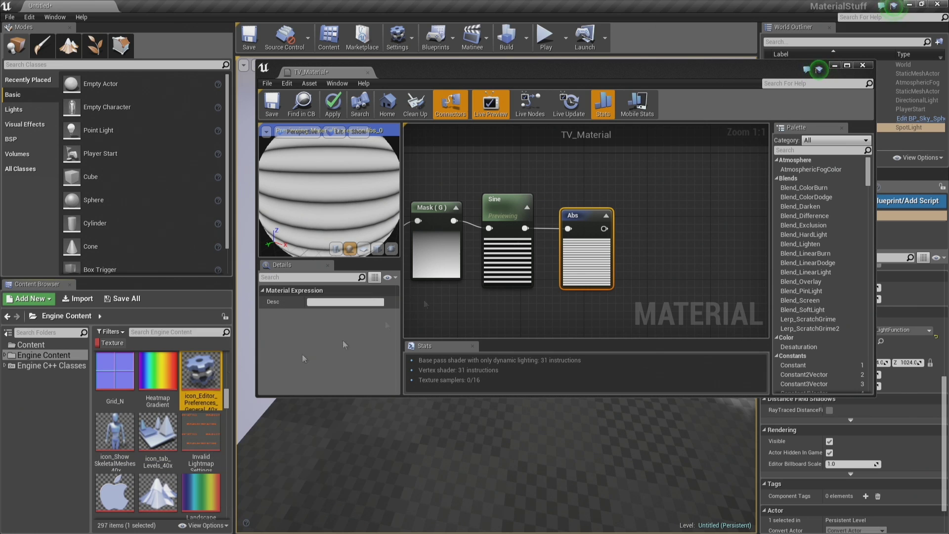
pyautogui.click(671, 206)
pyautogui.moveTo(670, 206); pyautogui.dragTo(614, 265, button='right')
pyautogui.click(599, 237)
pyautogui.moveTo(631, 242); pyautogui.dragTo(544, 171)
# - Multiply the gear Texture Sample by the Abs output and connect the result to Emissive Color
pyautogui.click(599, 191)
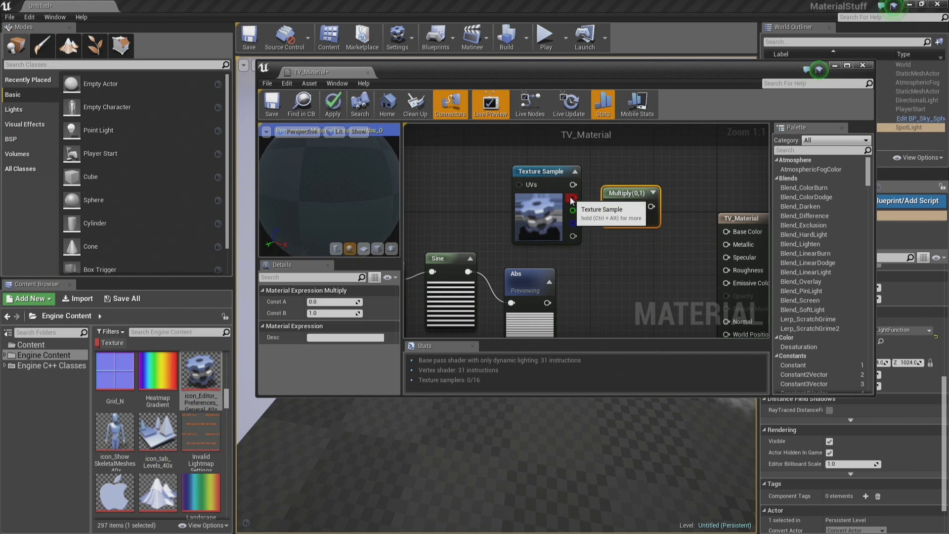
pyautogui.moveTo(609, 211); pyautogui.dragTo(548, 303)
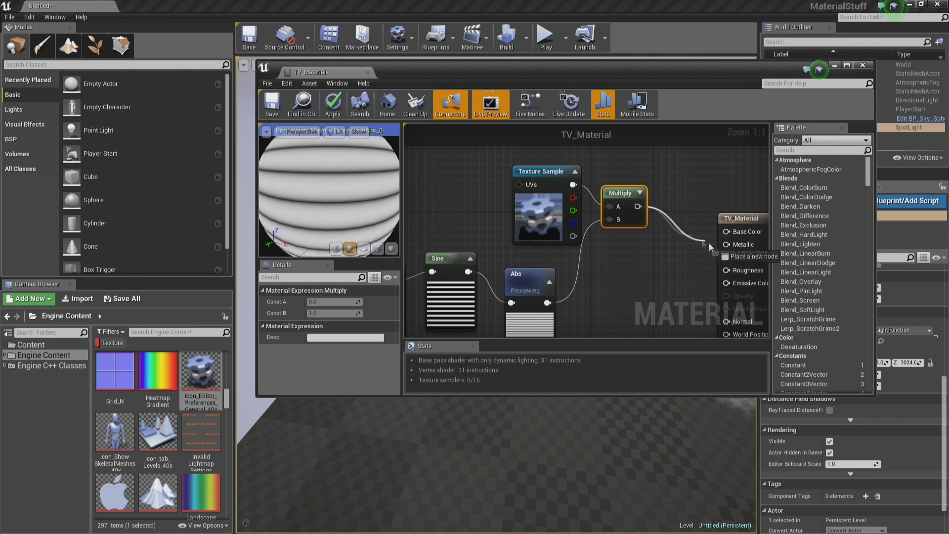
pyautogui.moveTo(729, 280); pyautogui.dragTo(727, 283)
# - Return from the single-node preview to the full material and view it on a plane mesh
pyautogui.rightClick(622, 194)
pyautogui.click(658, 196)
pyautogui.rightClick(621, 194)
pyautogui.click(658, 196)
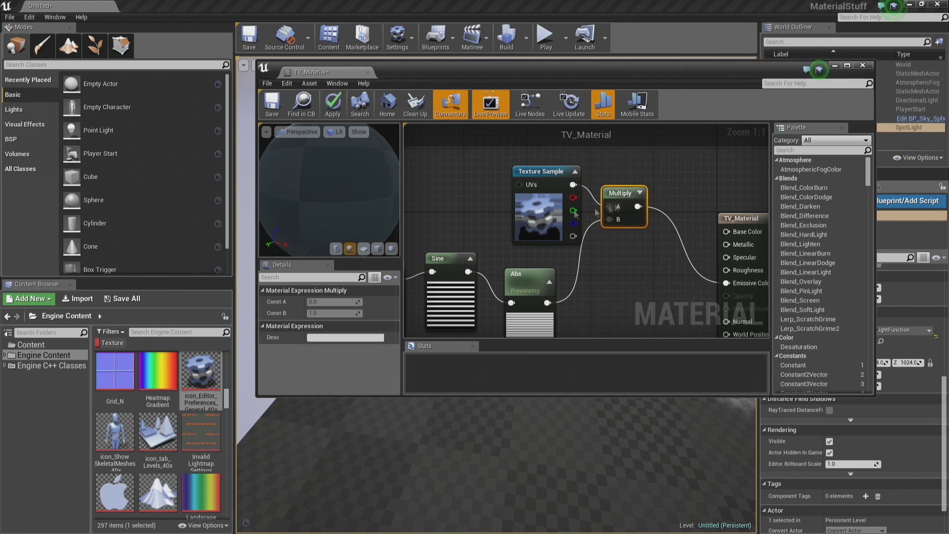
pyautogui.scroll(-5, 364, 207)
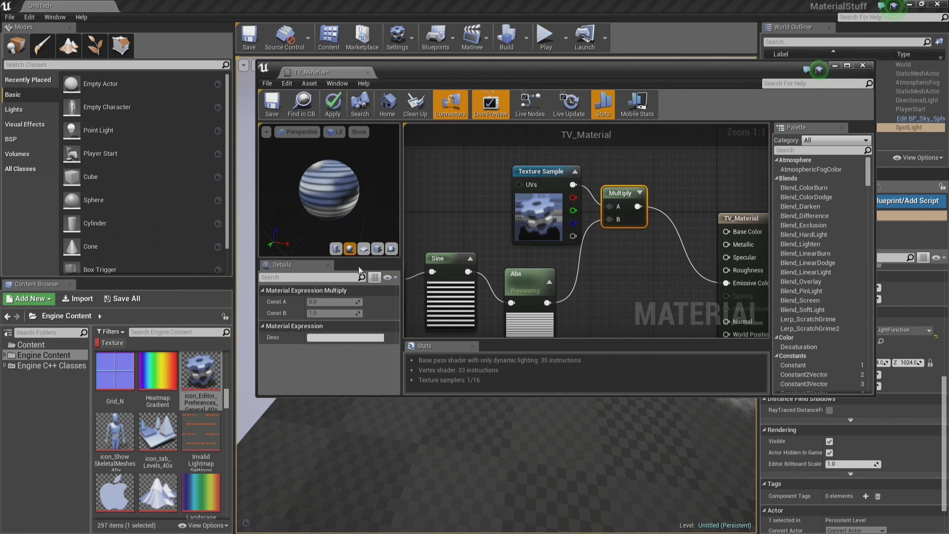
pyautogui.click(364, 249)
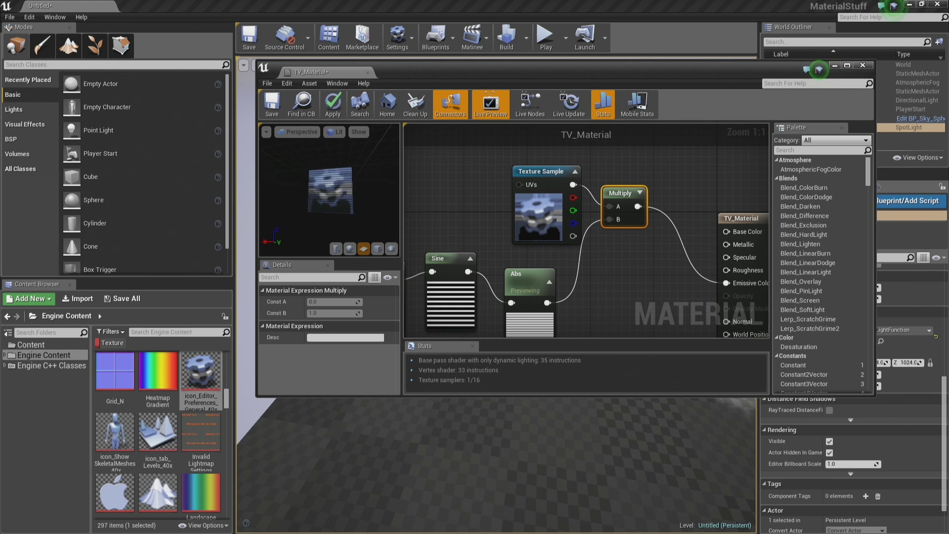
pyautogui.moveTo(305, 165)
pyautogui.mouseDown()
pyautogui.moveTo(316, 166)
pyautogui.moveTo(304, 165)
pyautogui.mouseUp()
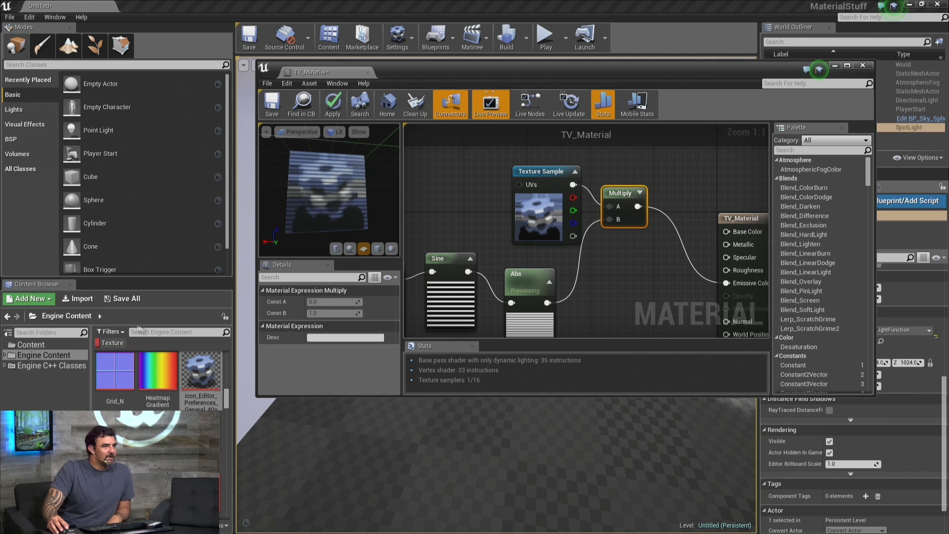
# - Search the engine textures for noise and add TilingNoise05 as a Texture Sample above the TexCoord node
pyautogui.write('ise')
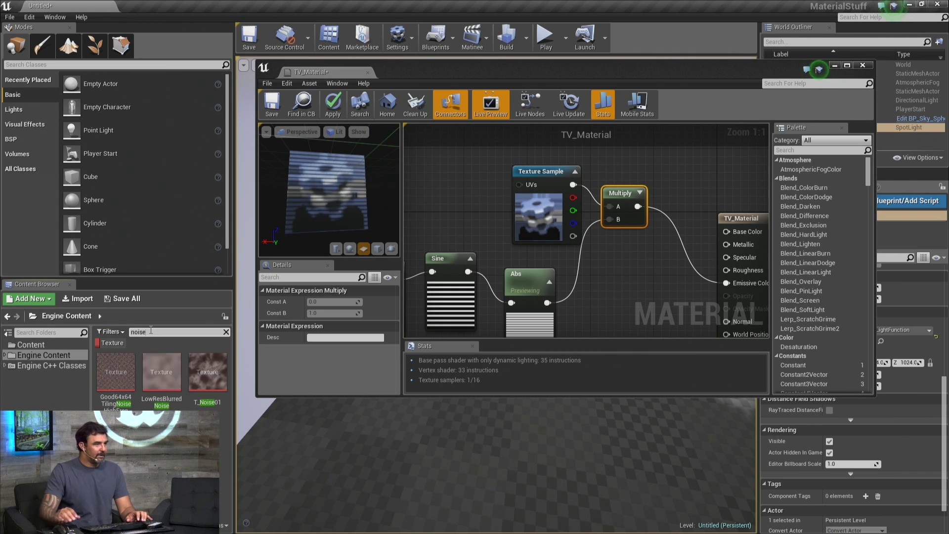
pyautogui.moveTo(474, 223); pyautogui.dragTo(625, 276, button='right')
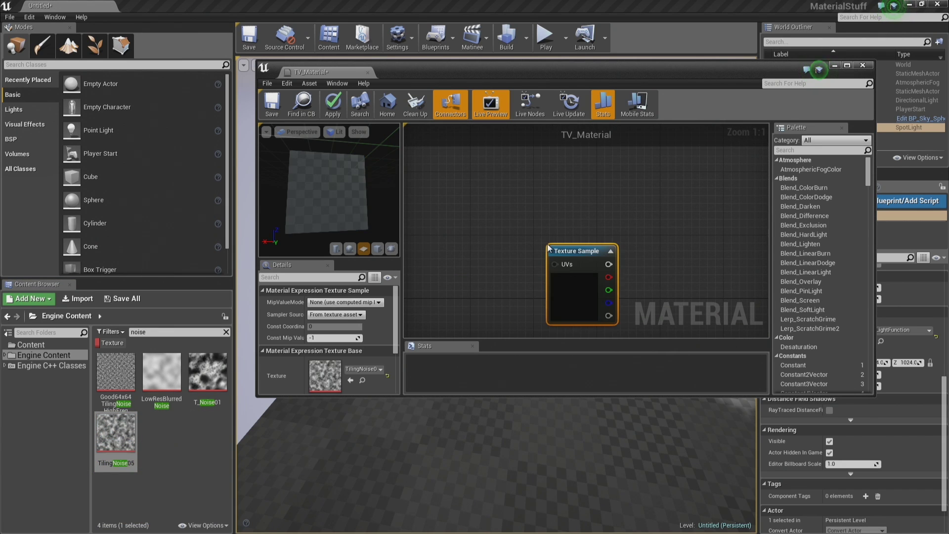
pyautogui.moveTo(494, 285); pyautogui.dragTo(470, 196, button='right')
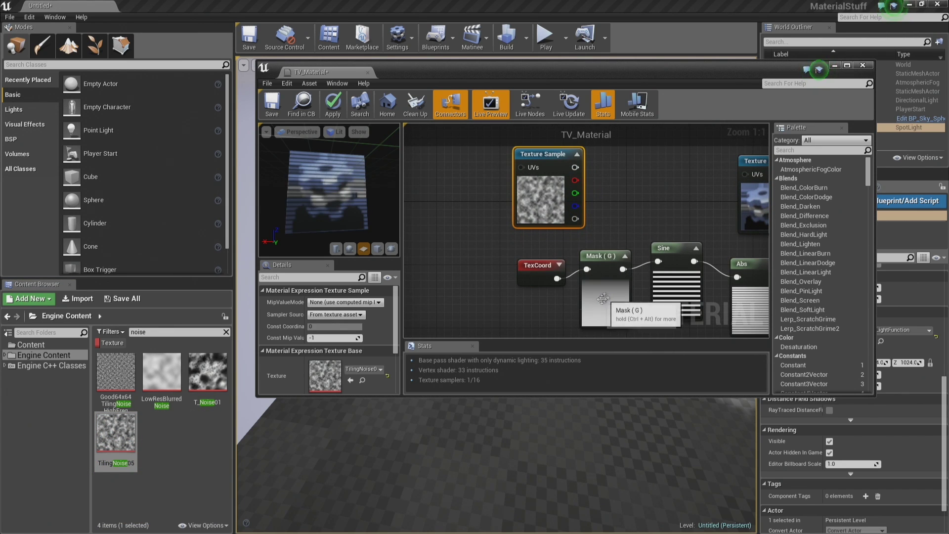
# - Add a Panner node before the noise Texture Sample and set its speed to 0.25
pyautogui.moveTo(554, 308); pyautogui.dragTo(680, 382, button='right')
pyautogui.rightClick(501, 240)
pyautogui.write('panner')
pyautogui.press('Return')
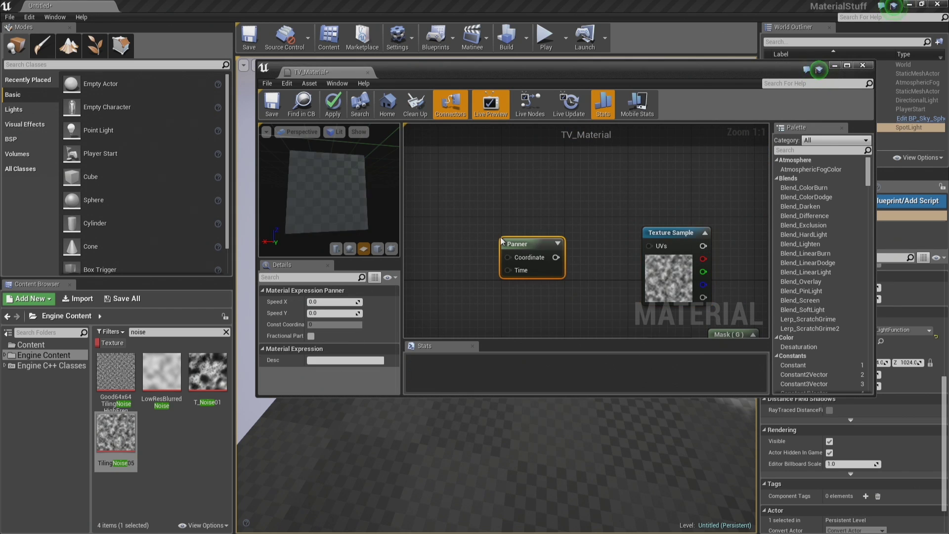
pyautogui.moveTo(514, 242); pyautogui.dragTo(476, 197)
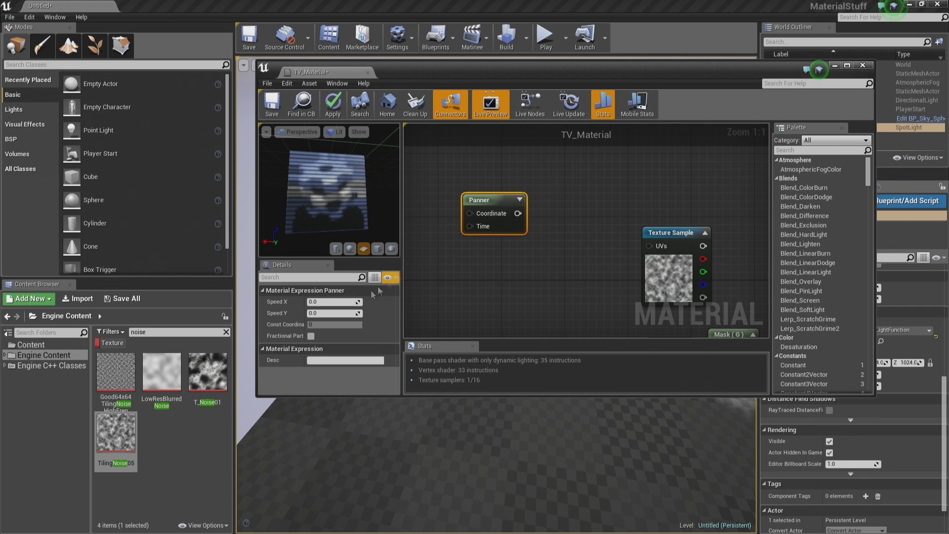
pyautogui.write('0.25')
pyautogui.press('Return')
pyautogui.click(600, 225)
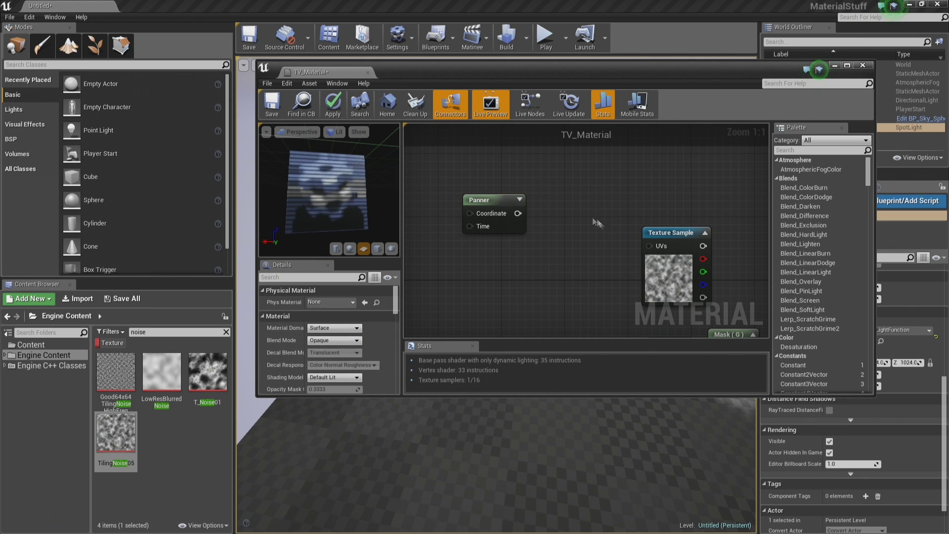
# - Add a ComponentMask node after the Panner that passes only the G channel
pyautogui.moveTo(522, 213); pyautogui.dragTo(554, 197)
pyautogui.write('m')
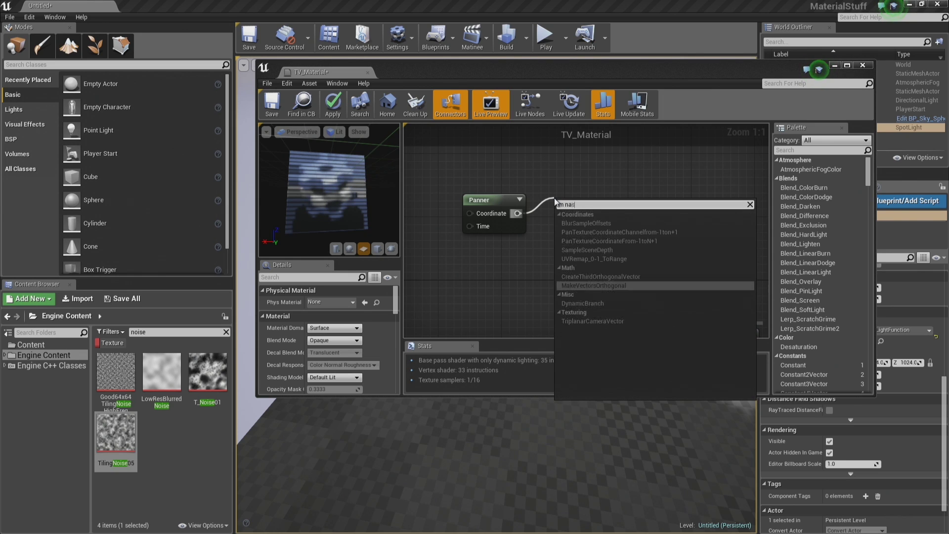
pyautogui.write('ask')
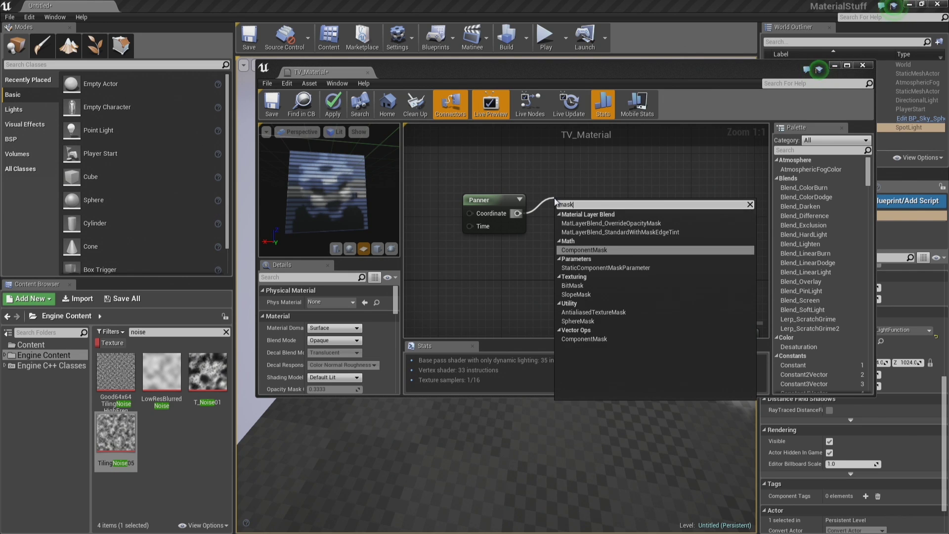
pyautogui.press('Return')
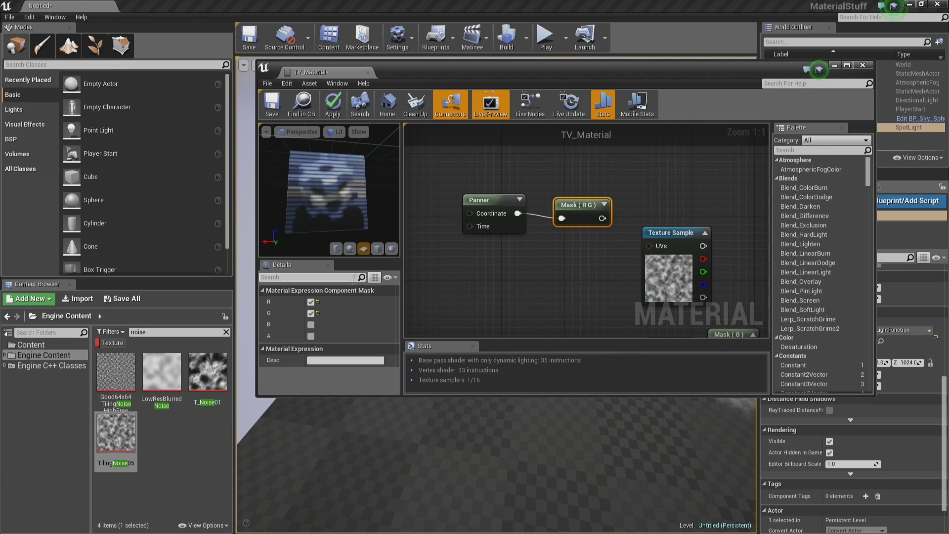
pyautogui.click(311, 301)
# - Duplicate the stripe Sine node beside the new mask and feed the Mask (G) output into it
pyautogui.scroll(-3, 489, 203)
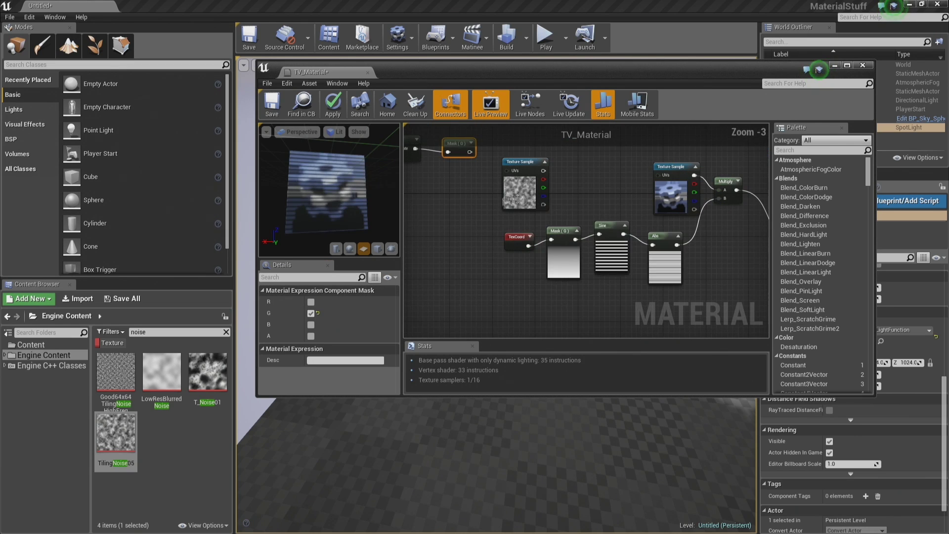
pyautogui.click(601, 227)
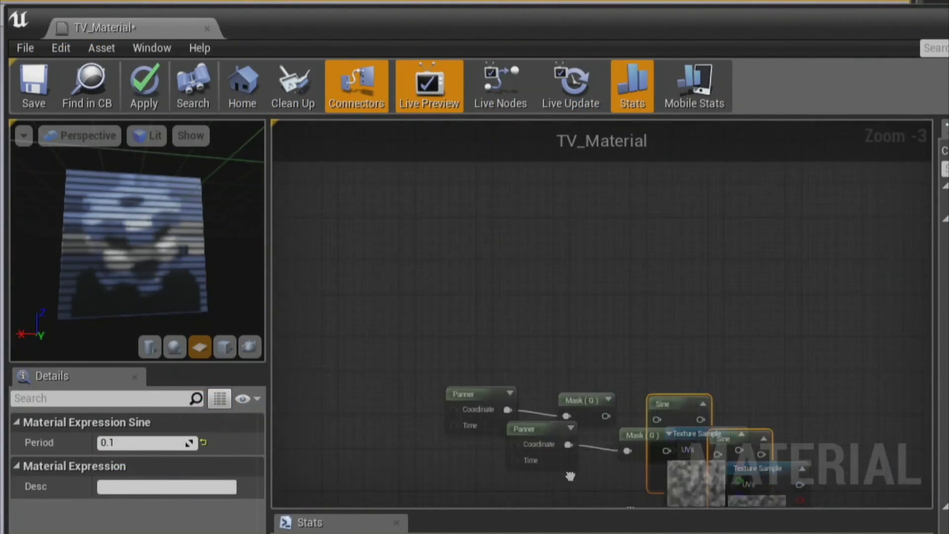
pyautogui.scroll(2, 570, 477)
pyautogui.moveTo(496, 307); pyautogui.dragTo(549, 316)
pyautogui.click(518, 360)
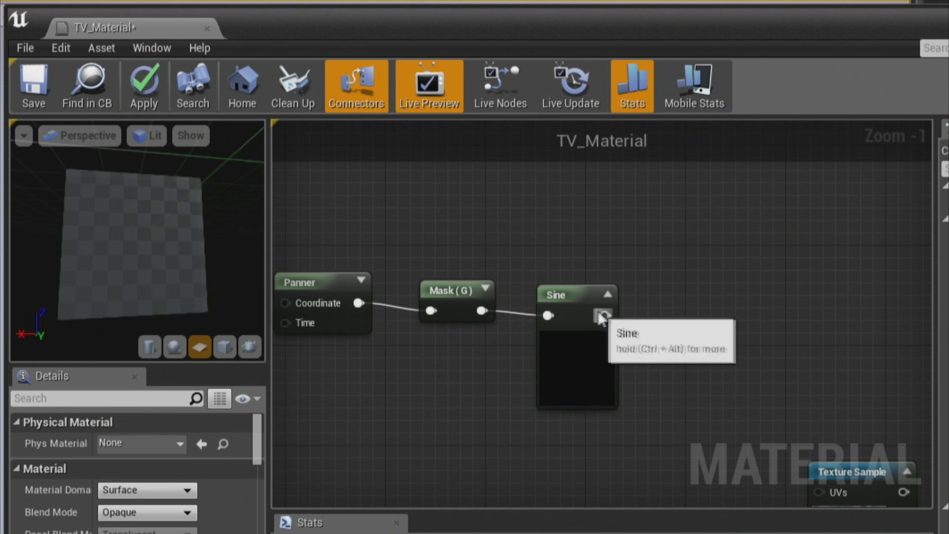
# - Set the duplicated Sine node's period to 1
pyautogui.click(584, 296)
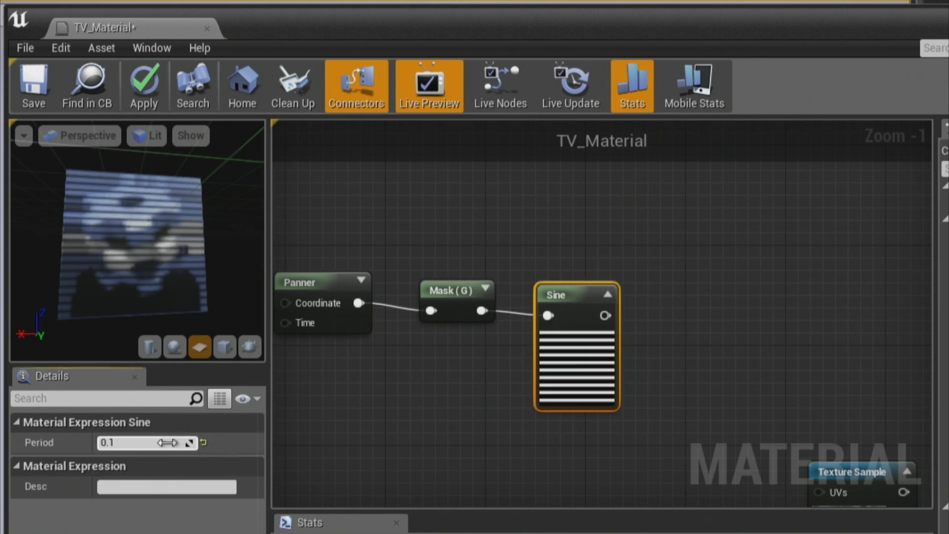
pyautogui.click(169, 444)
pyautogui.write('1')
pyautogui.press('Return')
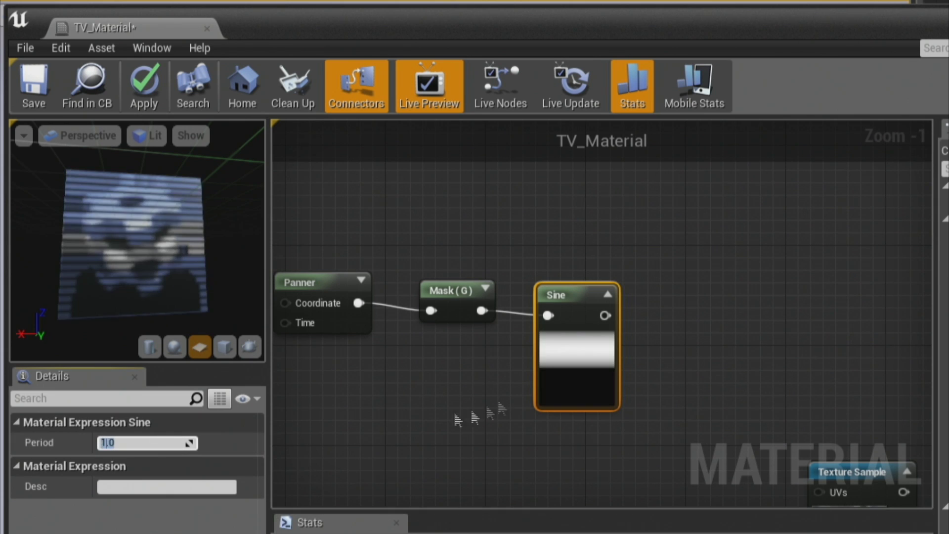
# - Add a Clamp node after the duplicated Sine, expand its thumbnail and preview the node in the viewport
pyautogui.moveTo(604, 316); pyautogui.dragTo(655, 306)
pyautogui.write('clamp')
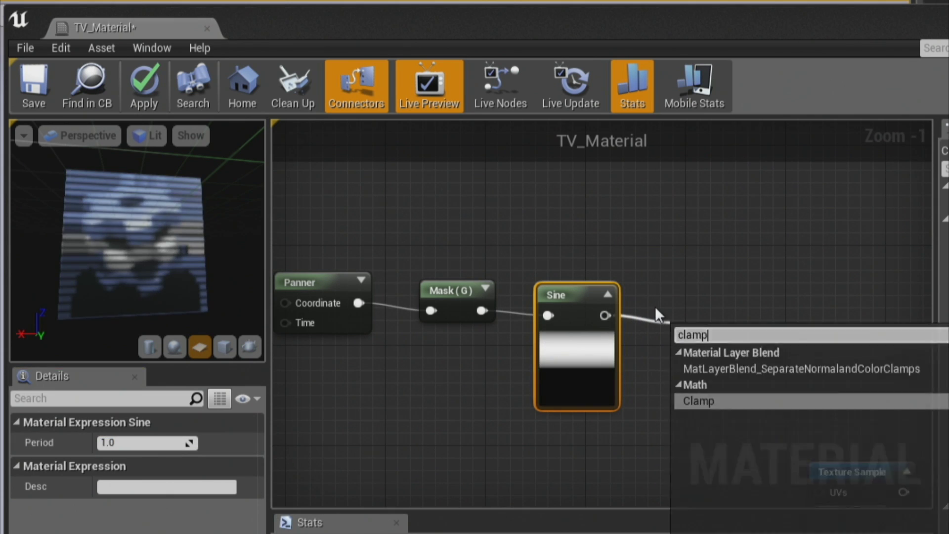
pyautogui.press('Return')
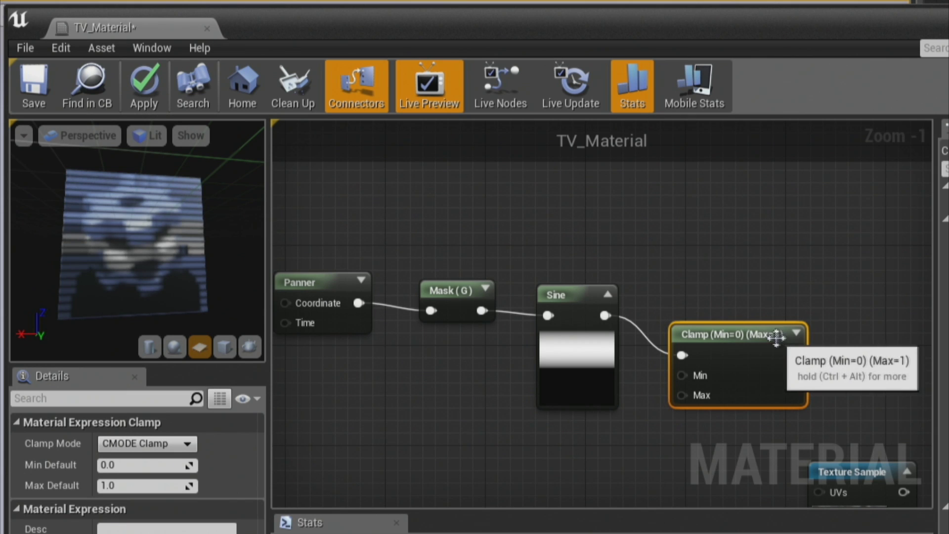
pyautogui.click(796, 333)
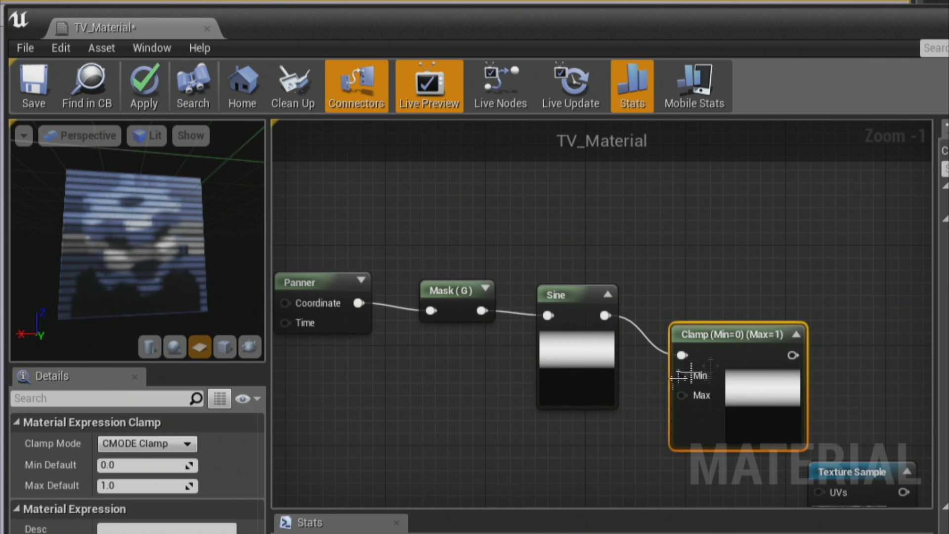
pyautogui.rightClick(746, 346)
pyautogui.click(753, 352)
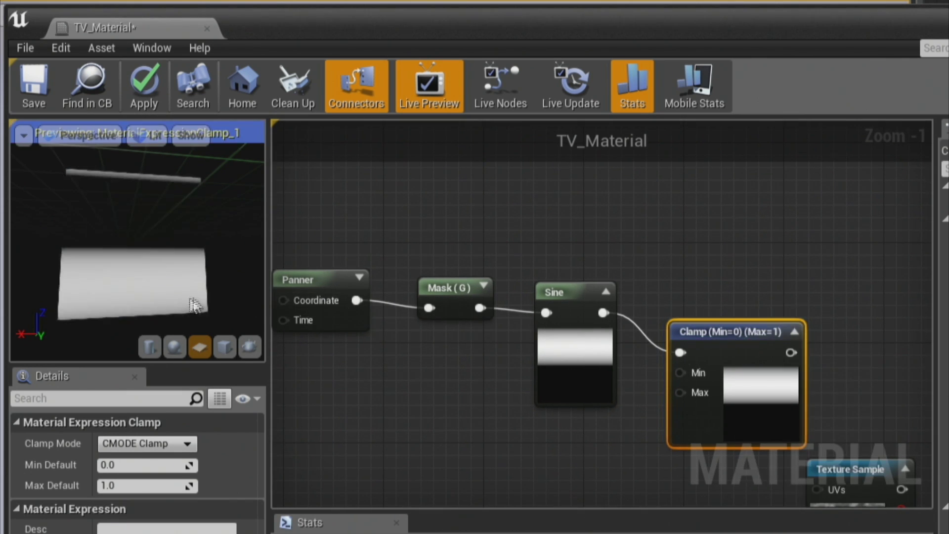
# - Rearrange the graph to leave free space between the Clamp node and the noise Texture Sample
pyautogui.moveTo(638, 354); pyautogui.dragTo(455, 220, button='right')
pyautogui.scroll(-3, 277, 180)
pyautogui.moveTo(436, 223); pyautogui.dragTo(652, 372)
pyautogui.scroll(4, 697, 349)
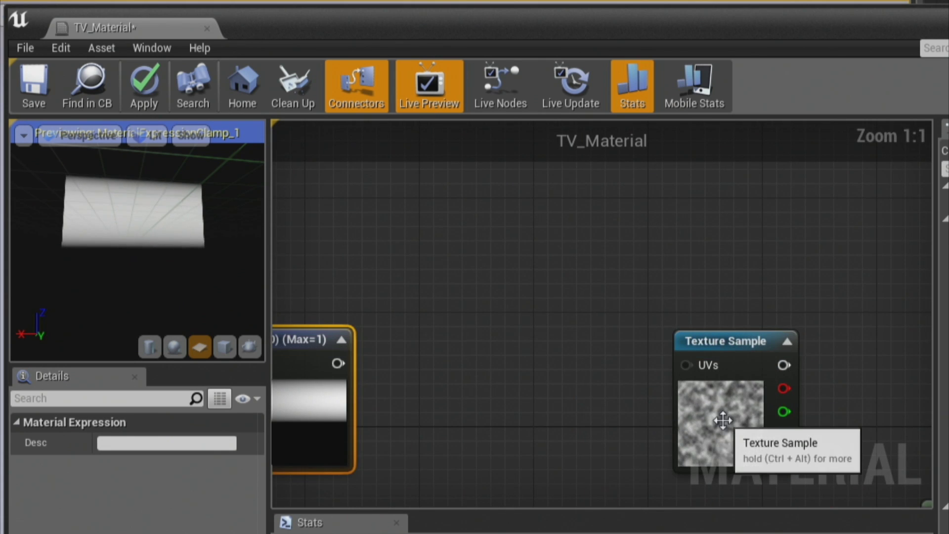
pyautogui.moveTo(722, 420); pyautogui.dragTo(698, 348)
pyautogui.moveTo(796, 392); pyautogui.dragTo(488, 333, button='right')
pyautogui.scroll(-1, 502, 265)
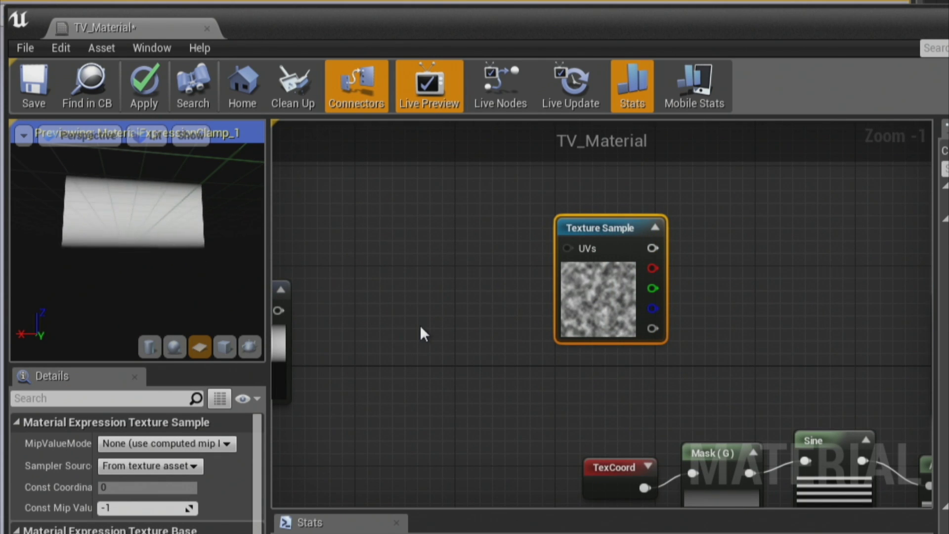
# - Add an Append node that takes the Clamp output in A and a new constant 0 in B
pyautogui.moveTo(381, 328); pyautogui.dragTo(409, 332, button='right')
pyautogui.rightClick(409, 331)
pyautogui.write('append')
pyautogui.press('Return')
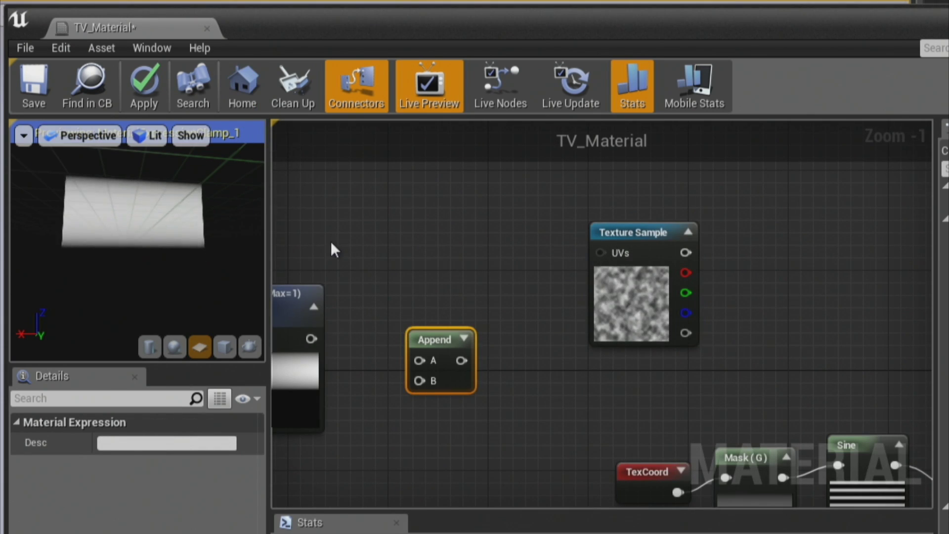
pyautogui.click(331, 242)
pyautogui.moveTo(311, 340); pyautogui.dragTo(423, 362)
# - Feed the Append output into input A of a new Add node
pyautogui.moveTo(357, 273); pyautogui.dragTo(559, 352)
pyautogui.write('Add')
pyautogui.press('Return')
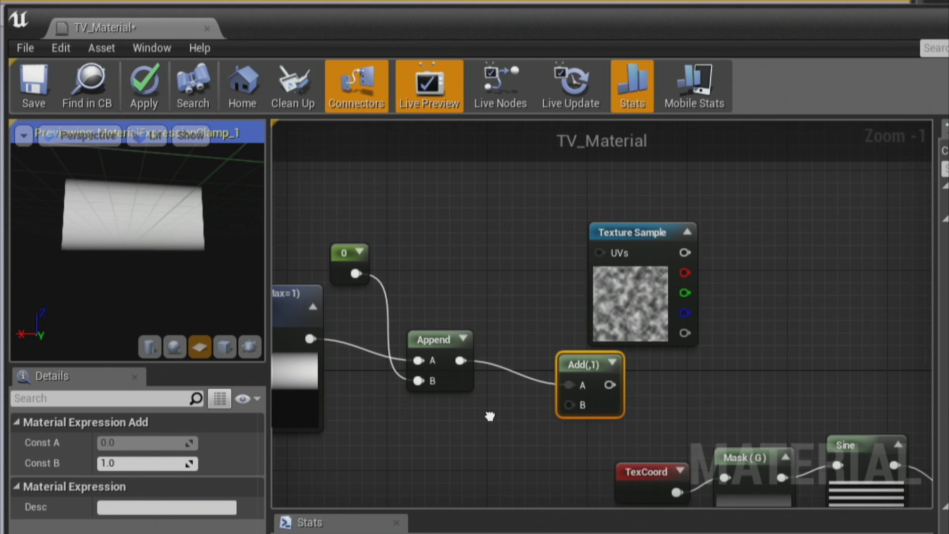
pyautogui.rightClick(489, 416)
pyautogui.write('scenetexture')
pyautogui.press('Return')
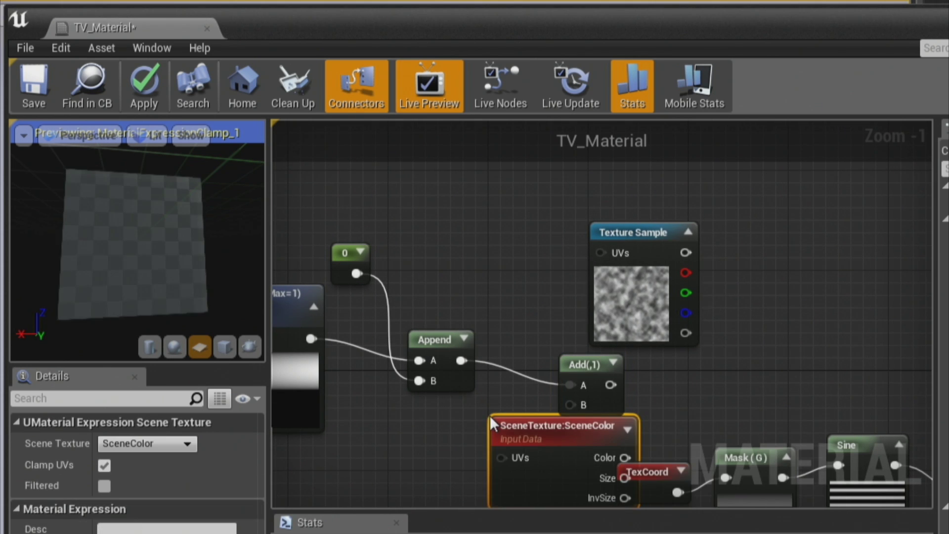
pyautogui.press('Delete')
# - Add a second TexCoord node below Append and connect it to input B of the Add node
pyautogui.rightClick(410, 473)
pyautogui.write('sce')
pyautogui.press('BackSpace')
pyautogui.press('BackSpace')
pyautogui.press('BackSpace')
pyautogui.write('texturecoord')
pyautogui.press('Return')
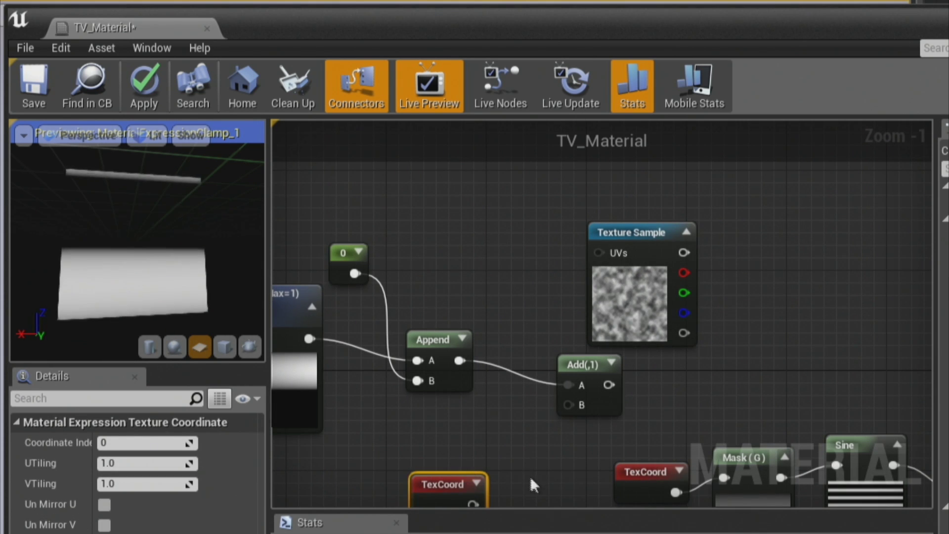
pyautogui.moveTo(531, 482); pyautogui.dragTo(544, 407, button='right')
pyautogui.moveTo(485, 430); pyautogui.dragTo(587, 342)
# - Review the chain of Panner, Mask (G), Sine and Clamp nodes against the previewed Clamp result
pyautogui.moveTo(346, 309); pyautogui.dragTo(492, 297, button='right')
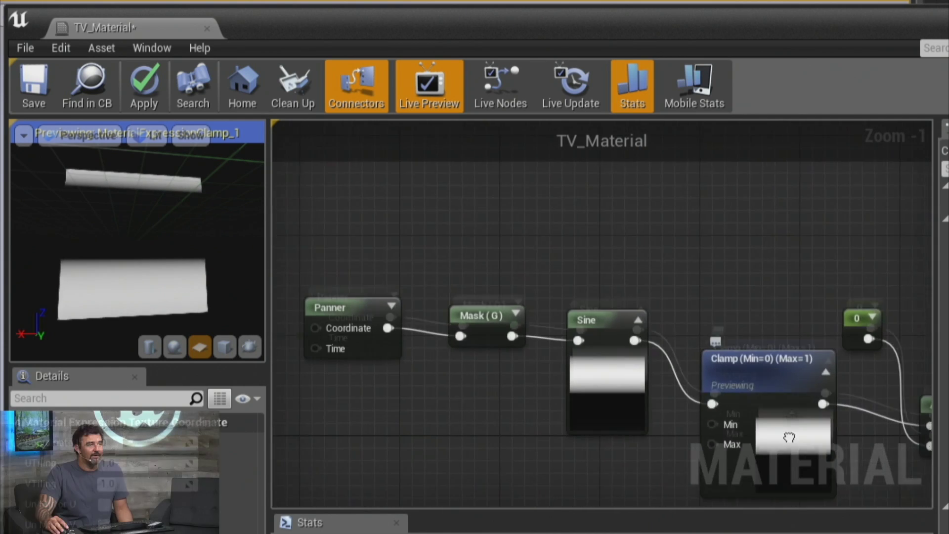
pyautogui.moveTo(786, 437); pyautogui.dragTo(792, 419, button='right')
pyautogui.moveTo(352, 303); pyautogui.dragTo(373, 343)
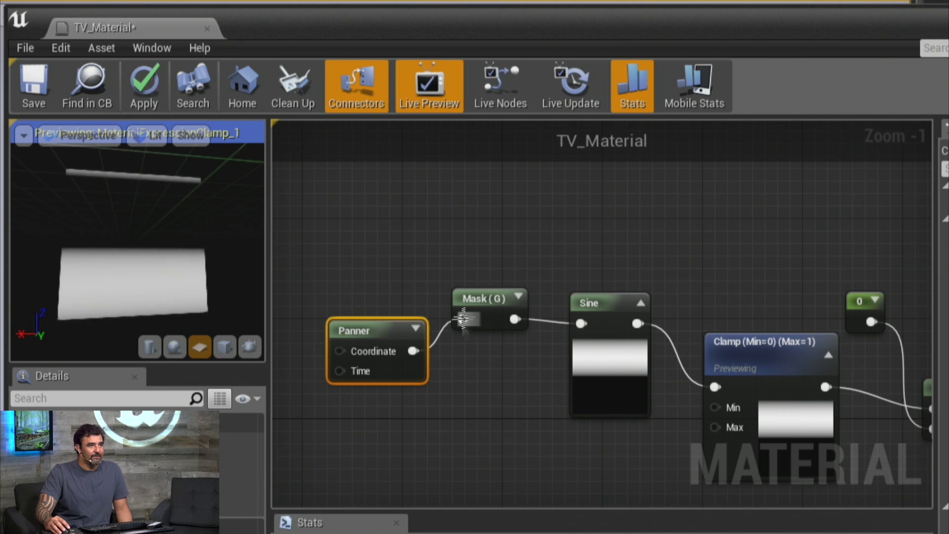
pyautogui.click(484, 299)
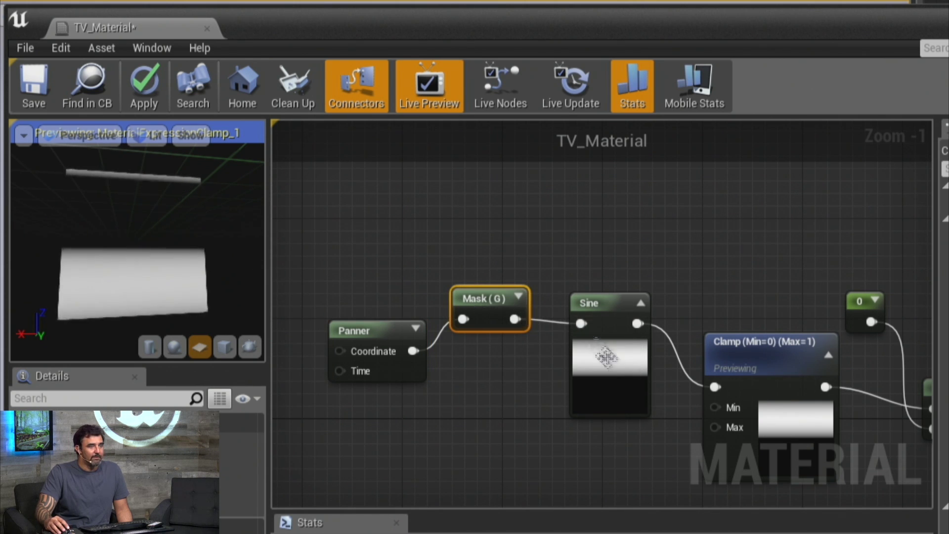
pyautogui.moveTo(600, 458); pyautogui.dragTo(497, 398, button='right')
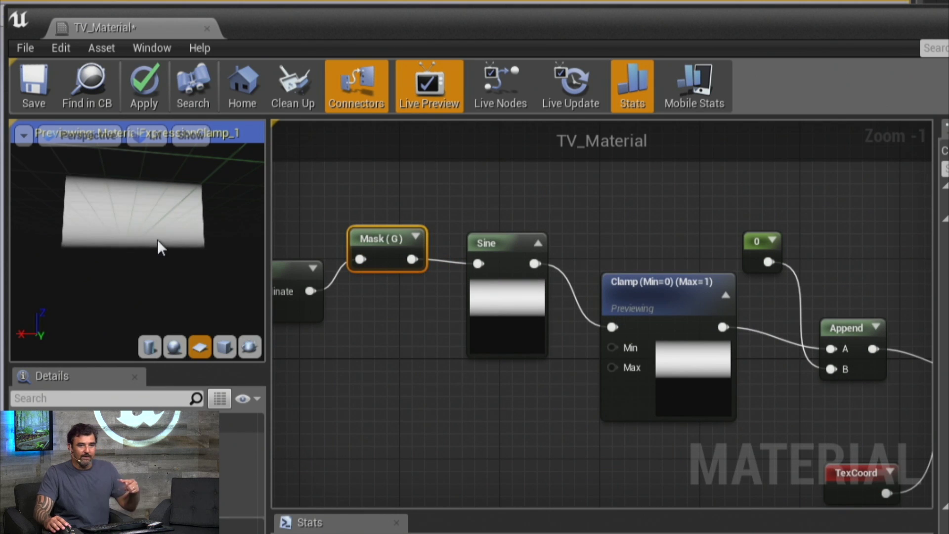
pyautogui.click(685, 295)
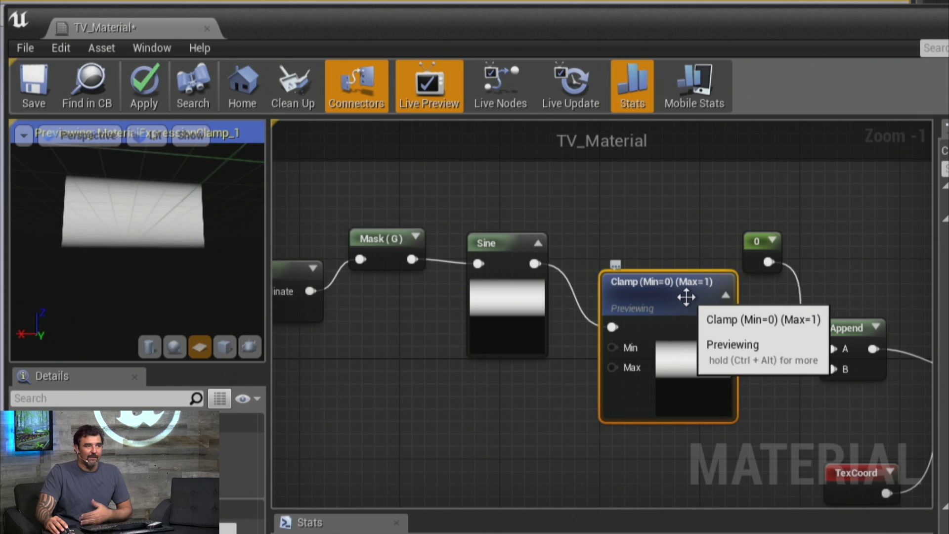
pyautogui.moveTo(678, 298); pyautogui.dragTo(395, 231, button='right')
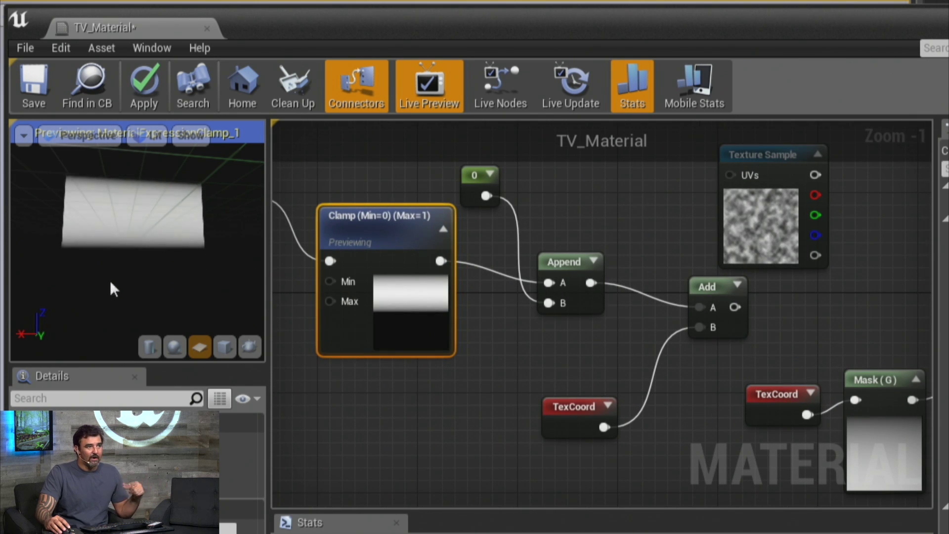
# - Move the constant 0 below the Append connection and preview the Append node in the viewport
pyautogui.moveTo(482, 176); pyautogui.dragTo(489, 330)
pyautogui.moveTo(572, 253); pyautogui.dragTo(566, 259)
pyautogui.rightClick(575, 266)
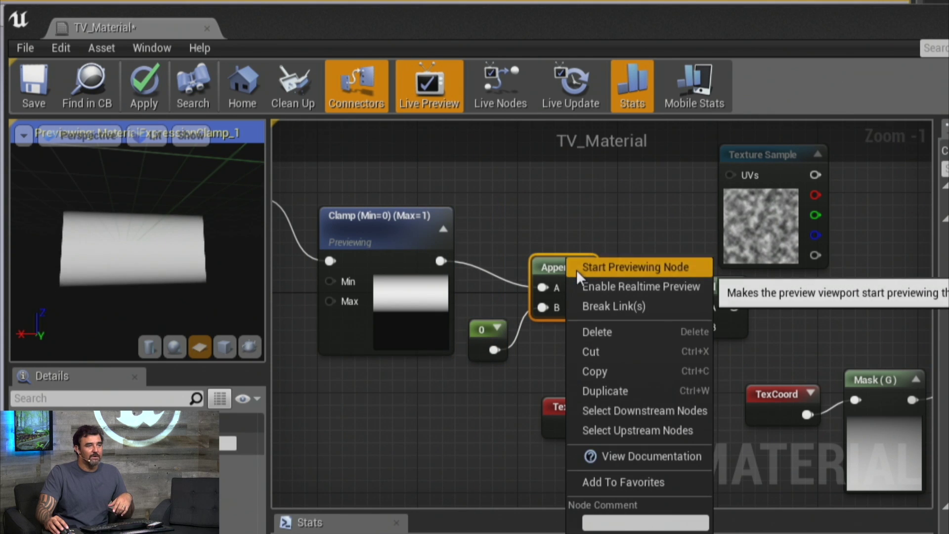
pyautogui.click(577, 269)
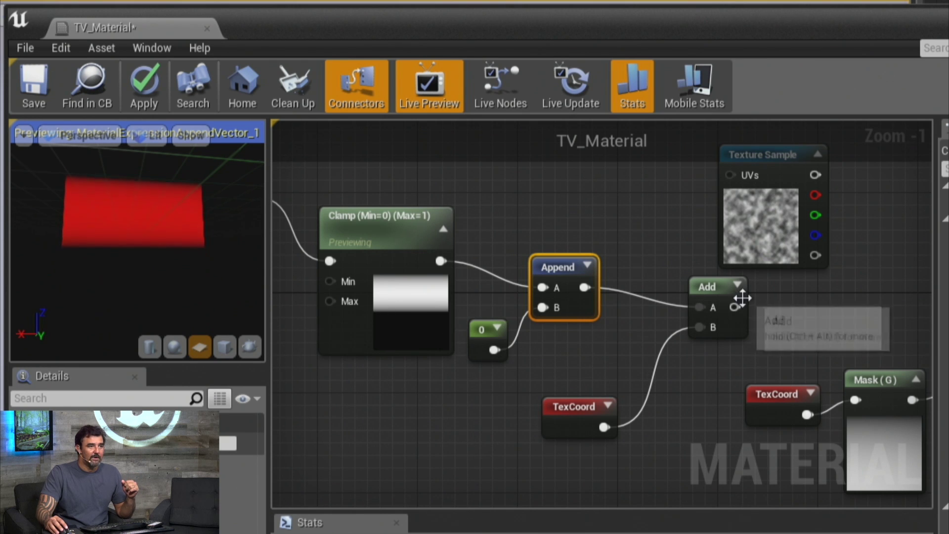
# - Connect the Add output to the gear Texture Sample's UVs and preview that Texture Sample
pyautogui.moveTo(743, 307); pyautogui.dragTo(663, 247)
pyautogui.rightClick(689, 243)
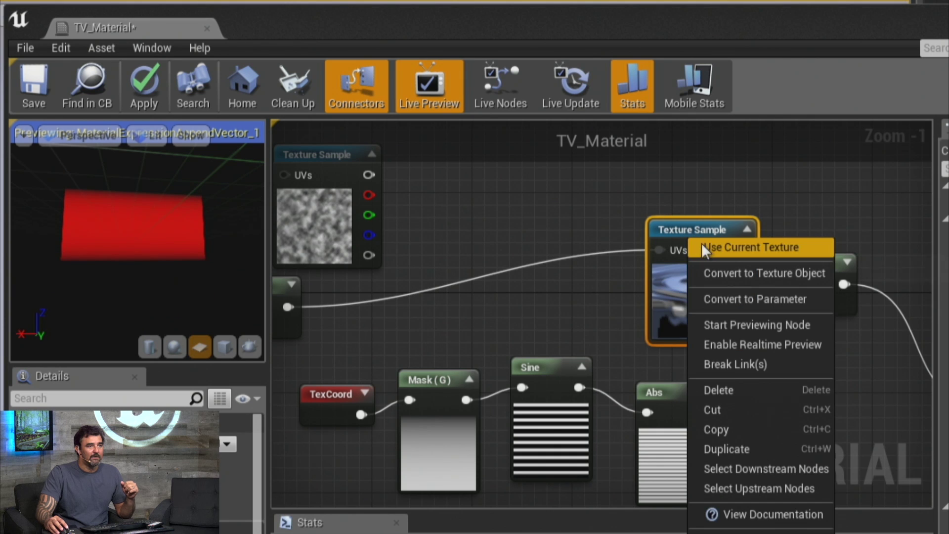
pyautogui.click(722, 324)
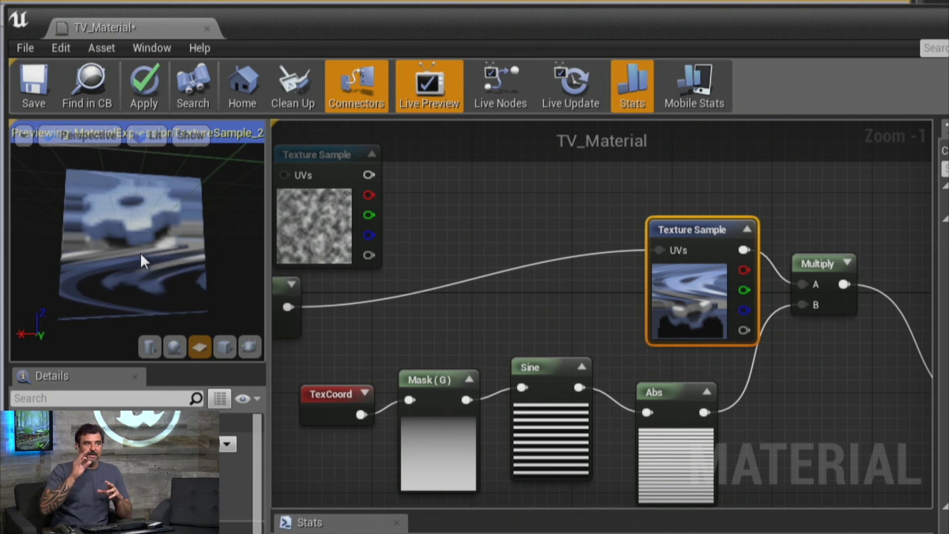
# - Stop previewing the gear Texture Sample so the viewport shows the complete TV_Material
pyautogui.moveTo(723, 372); pyautogui.dragTo(418, 266, button='right')
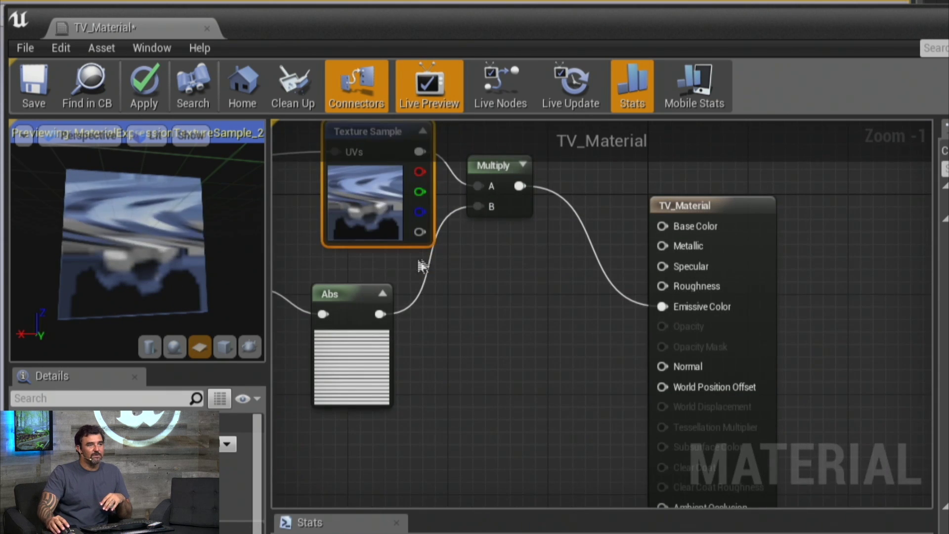
pyautogui.click(339, 311)
pyautogui.rightClick(340, 313)
pyautogui.click(356, 315)
pyautogui.rightClick(378, 210)
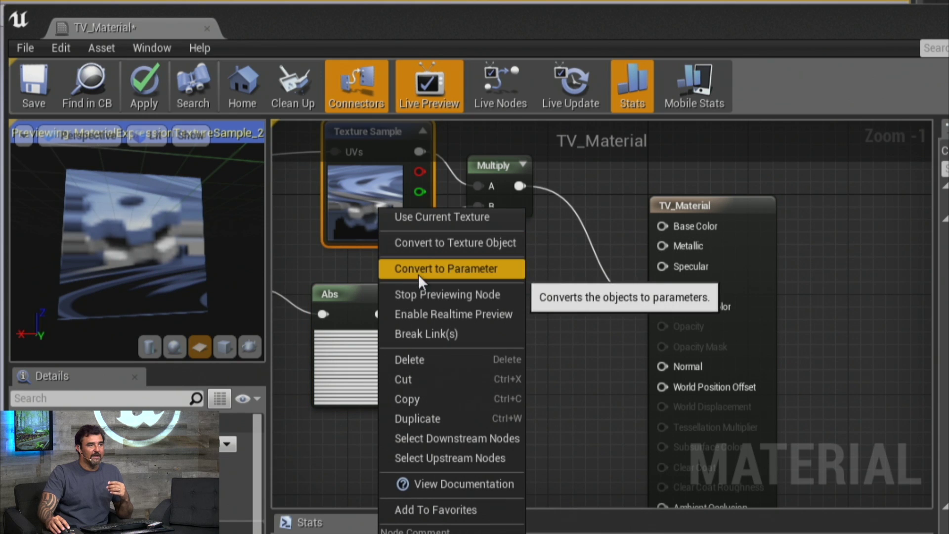
pyautogui.click(418, 296)
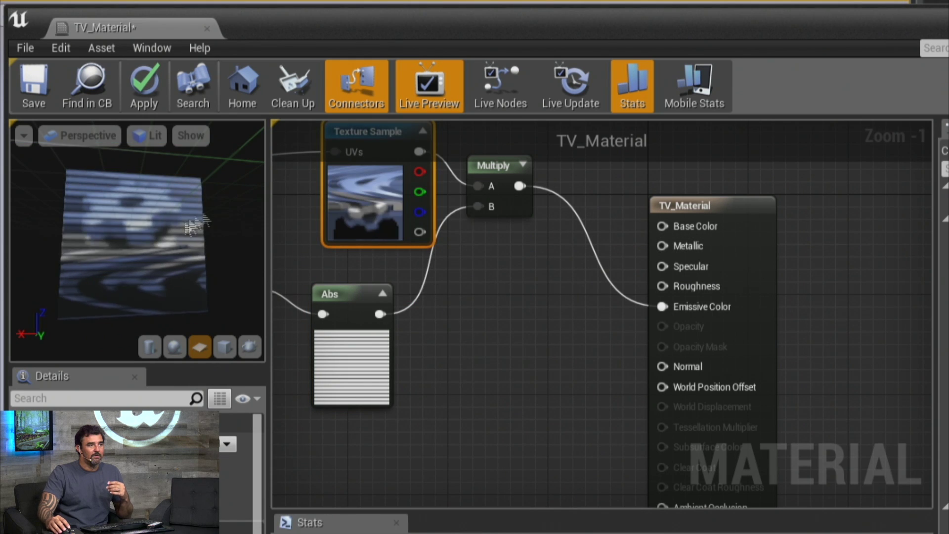
# - Examine the moving distortion up close on the preview plane and the Clamp, Append and Add nodes driving it
pyautogui.moveTo(139, 243); pyautogui.dragTo(113, 200)
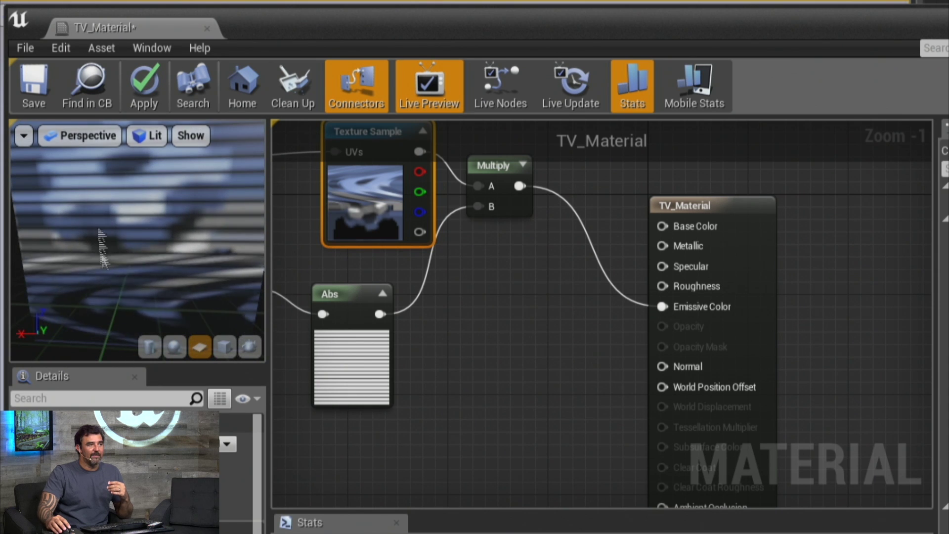
pyautogui.scroll(-4, 918, 360)
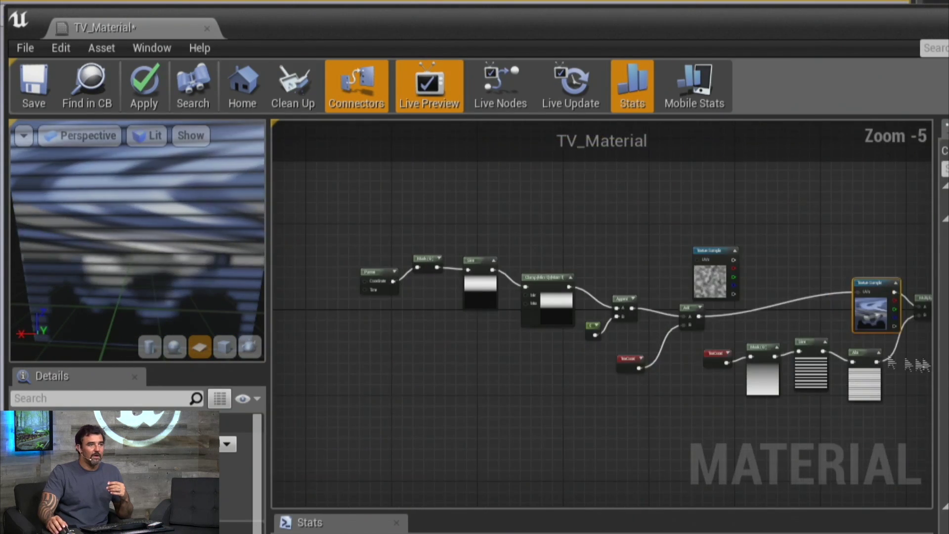
pyautogui.moveTo(710, 395); pyautogui.dragTo(858, 449, button='right')
pyautogui.scroll(6, 858, 449)
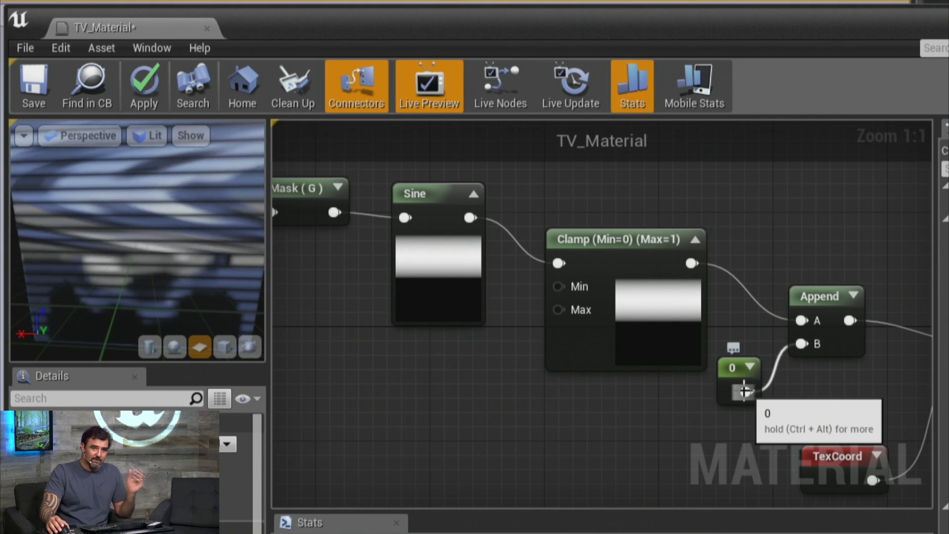
pyautogui.scroll(-2, 744, 392)
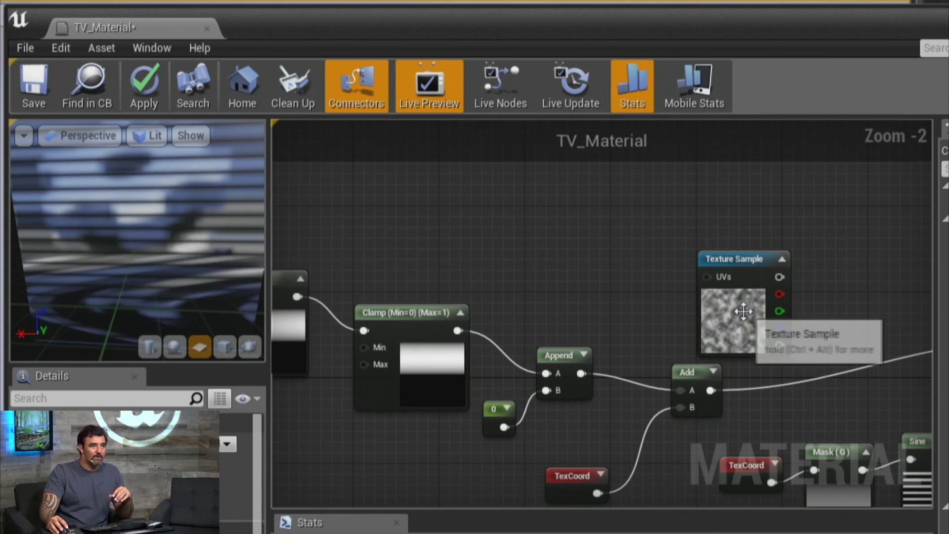
# - Insert a Multiply node between the Clamp and Append, combining the noise Texture Sample's green channel as A with the Clamp output as B
pyautogui.moveTo(390, 250); pyautogui.dragTo(483, 212, button='right')
pyautogui.moveTo(350, 194); pyautogui.dragTo(601, 389)
pyautogui.click(697, 317)
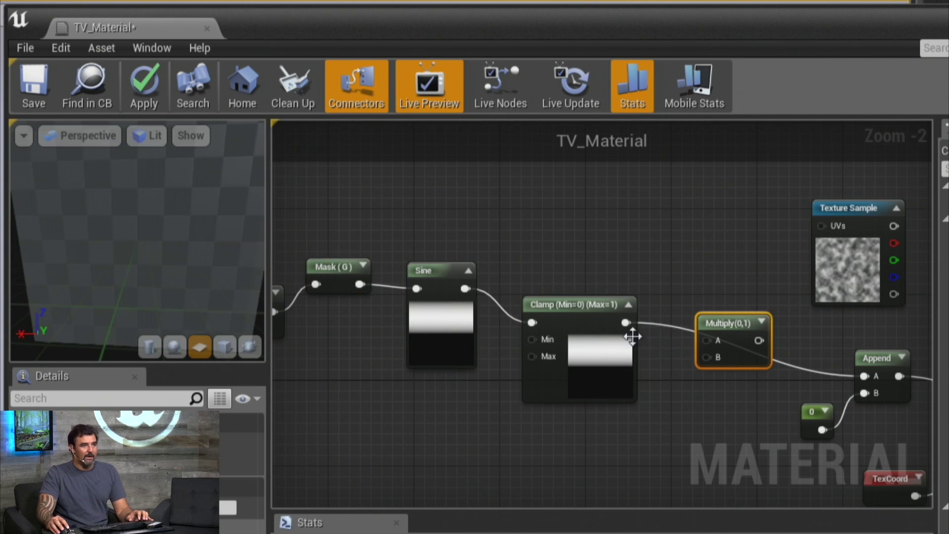
pyautogui.moveTo(625, 322); pyautogui.dragTo(708, 357)
pyautogui.moveTo(860, 287); pyautogui.dragTo(864, 376)
pyautogui.moveTo(771, 390); pyautogui.dragTo(710, 389, button='right')
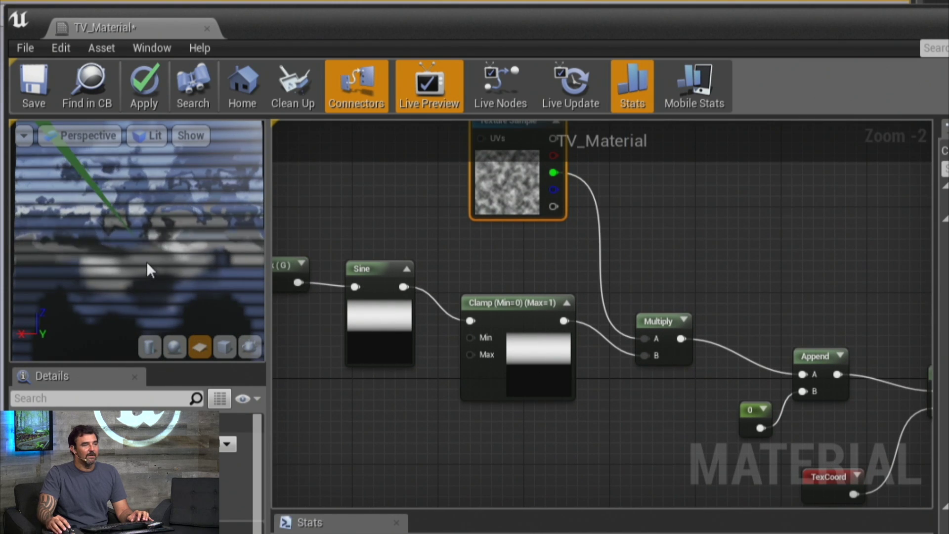
pyautogui.moveTo(137, 260); pyautogui.dragTo(200, 260)
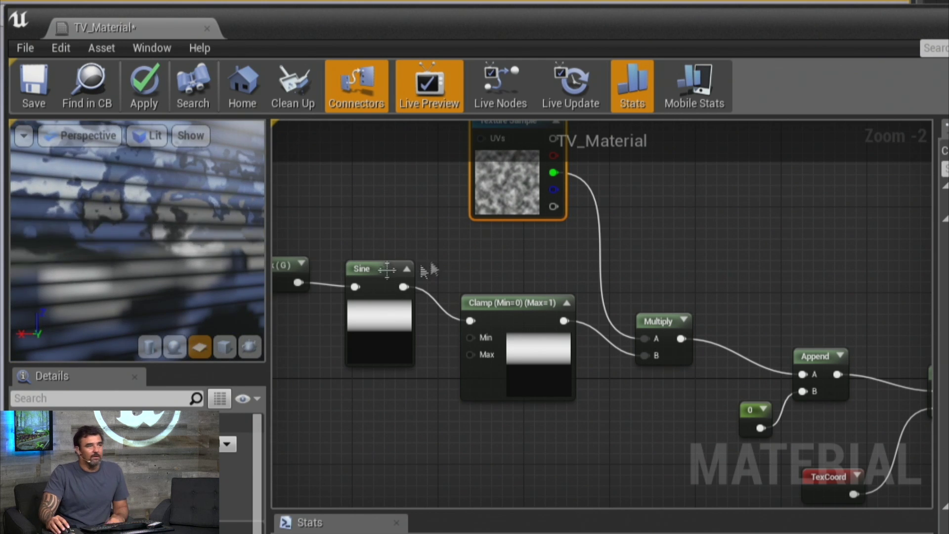
# - Move the whole node network farther away from the TV_Material result node to free up space before Emissive Color
pyautogui.moveTo(529, 287); pyautogui.dragTo(502, 161, button='right')
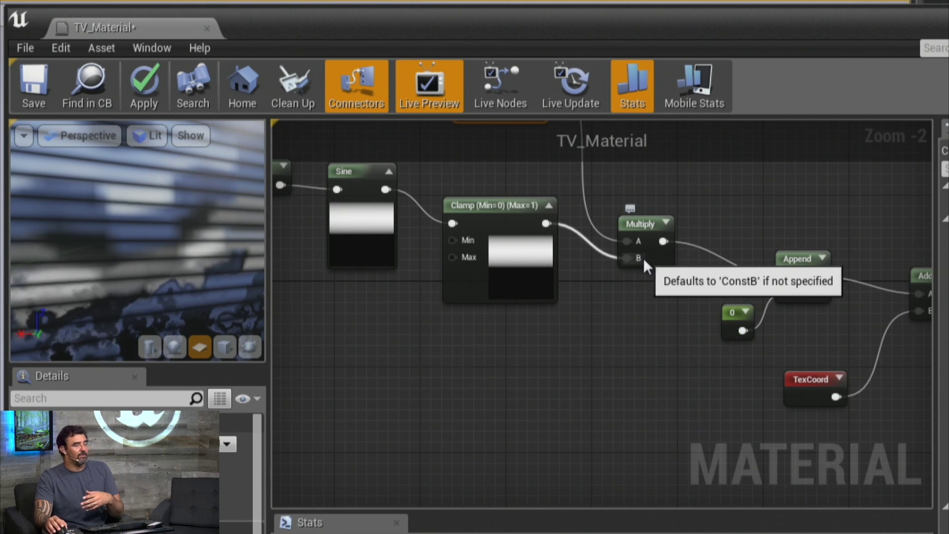
pyautogui.moveTo(699, 297); pyautogui.dragTo(462, 286, button='right')
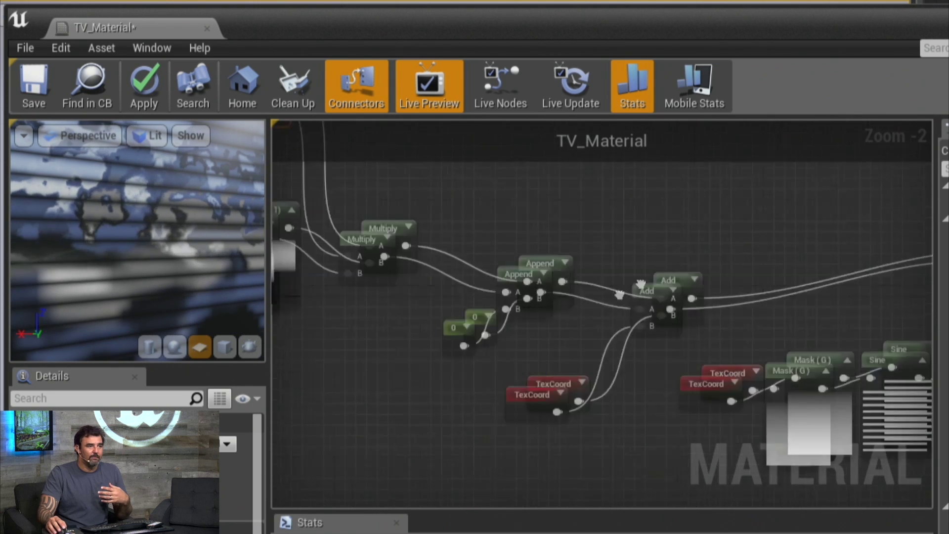
pyautogui.moveTo(631, 274); pyautogui.dragTo(401, 345, button='right')
pyautogui.moveTo(430, 305); pyautogui.dragTo(301, 256, button='right')
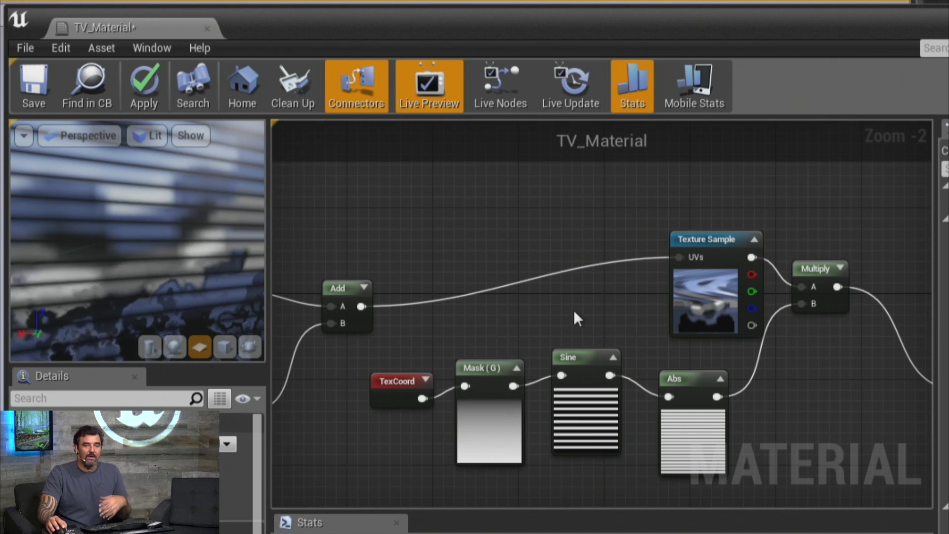
pyautogui.moveTo(586, 321); pyautogui.dragTo(425, 325, button='right')
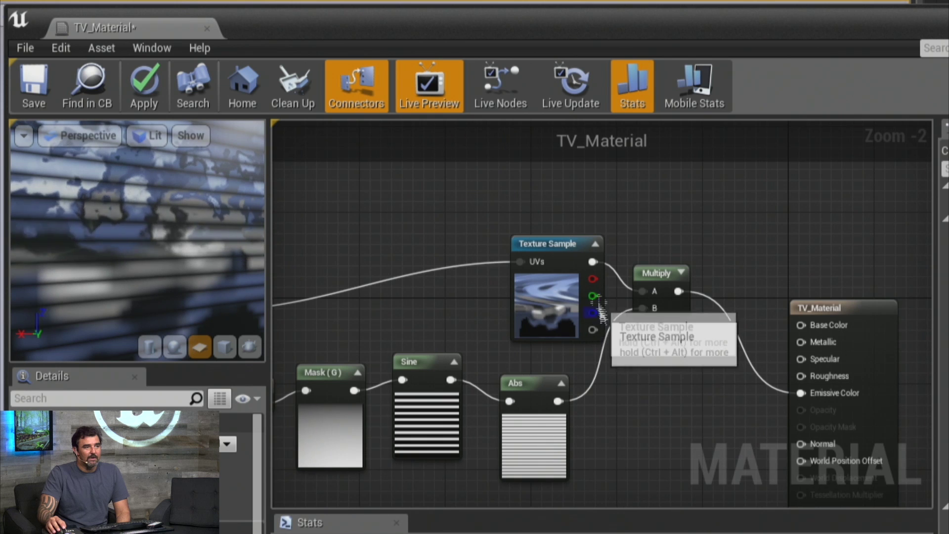
pyautogui.scroll(-3, 604, 317)
pyautogui.moveTo(603, 316); pyautogui.dragTo(585, 257, button='right')
pyautogui.scroll(-2, 585, 257)
pyautogui.moveTo(331, 179); pyautogui.dragTo(772, 341)
pyautogui.moveTo(756, 254); pyautogui.dragTo(688, 282)
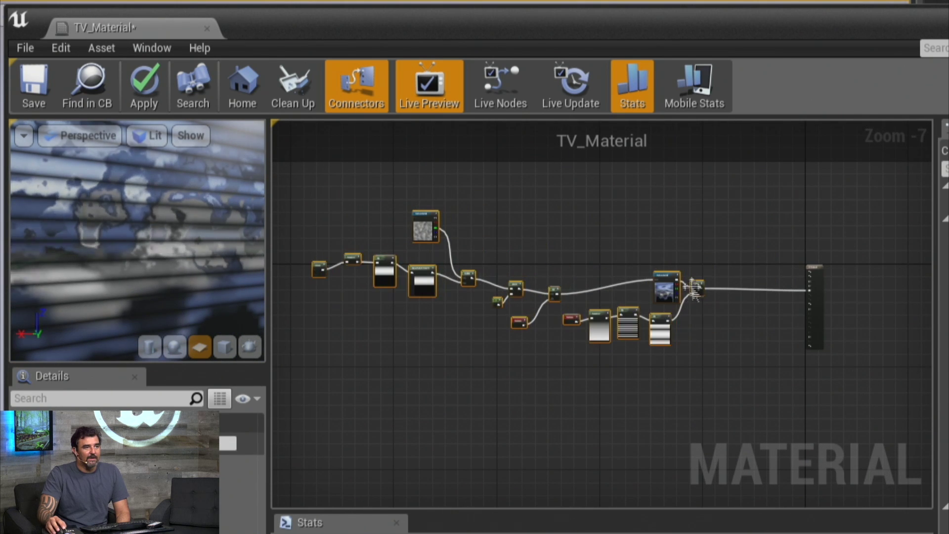
pyautogui.click(669, 372)
# - Add a DitherTemporalAA node in the empty space below the scanline Abs node
pyautogui.rightClick(670, 384)
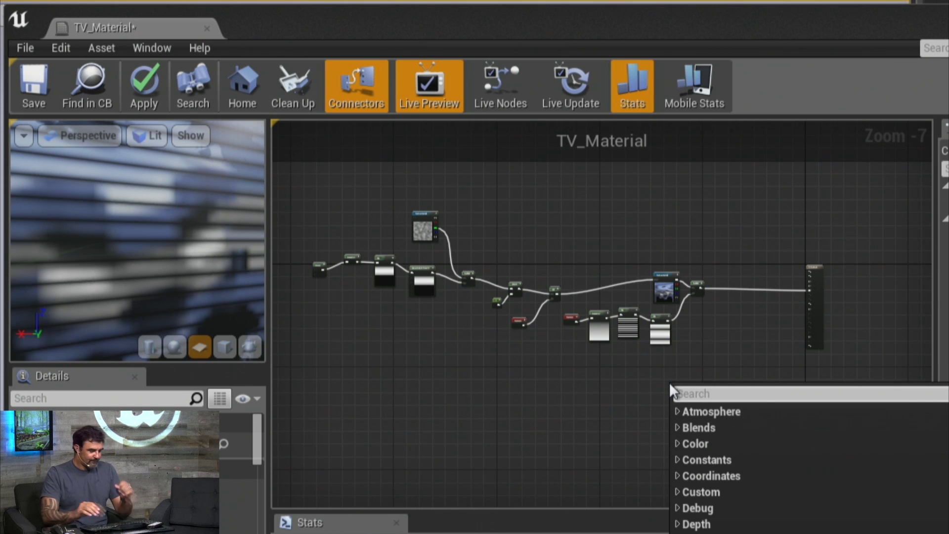
pyautogui.write('dither')
pyautogui.press('Return')
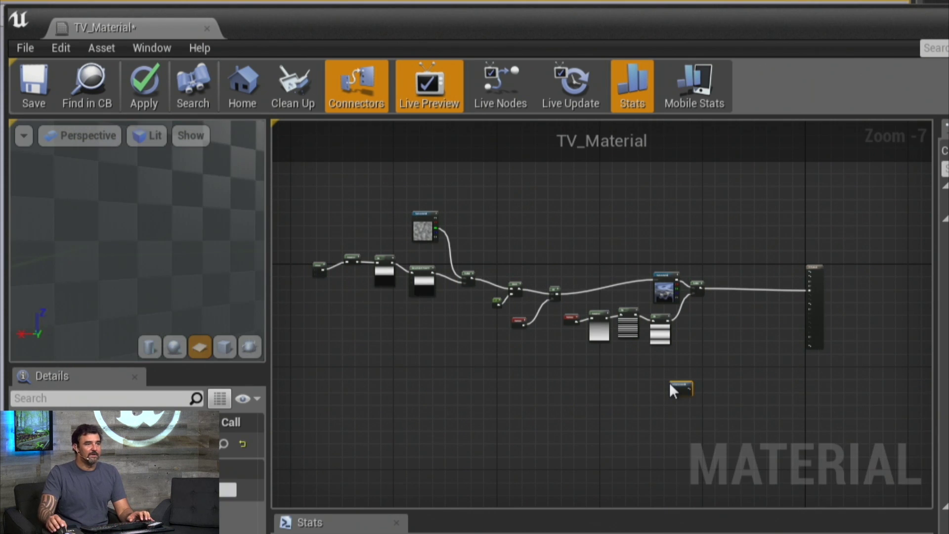
pyautogui.scroll(6, 671, 386)
pyautogui.moveTo(672, 407); pyautogui.dragTo(699, 333)
pyautogui.press('Escape')
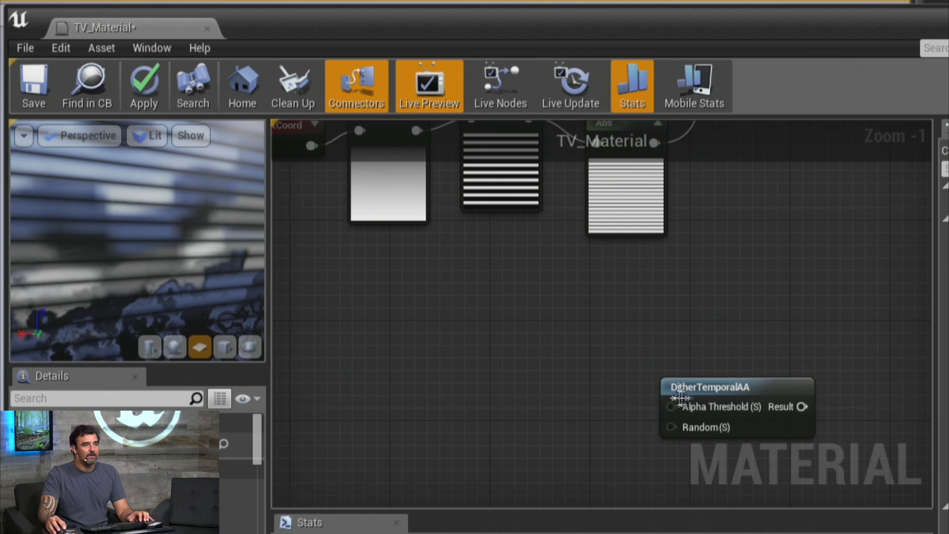
pyautogui.rightClick(676, 393)
pyautogui.click(477, 452)
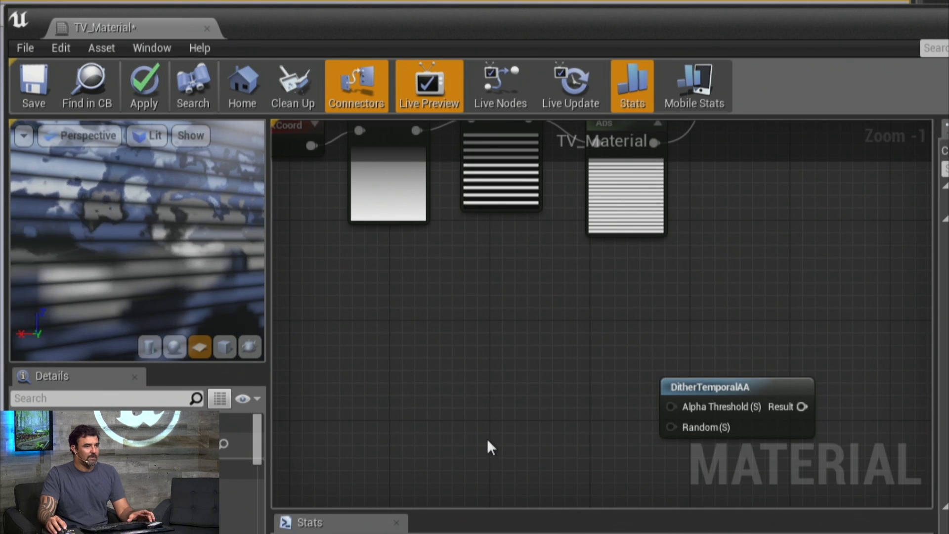
# - Add a constant with value 0.2 and connect it to the Random input of DitherTemporalAA
pyautogui.click(489, 447)
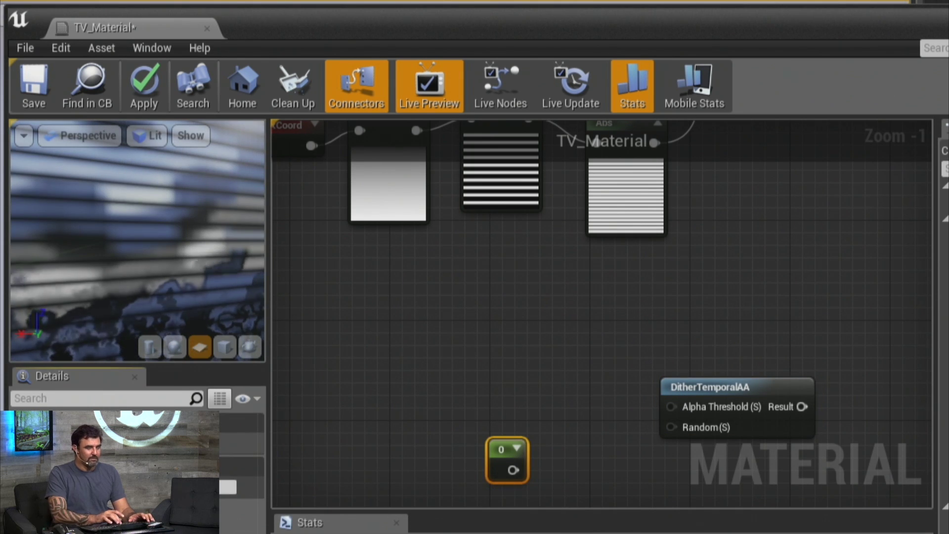
pyautogui.write('0.2')
pyautogui.press('Return')
pyautogui.moveTo(517, 473); pyautogui.dragTo(671, 427)
# - Preview the DitherTemporalAA node in the viewport
pyautogui.rightClick(723, 382)
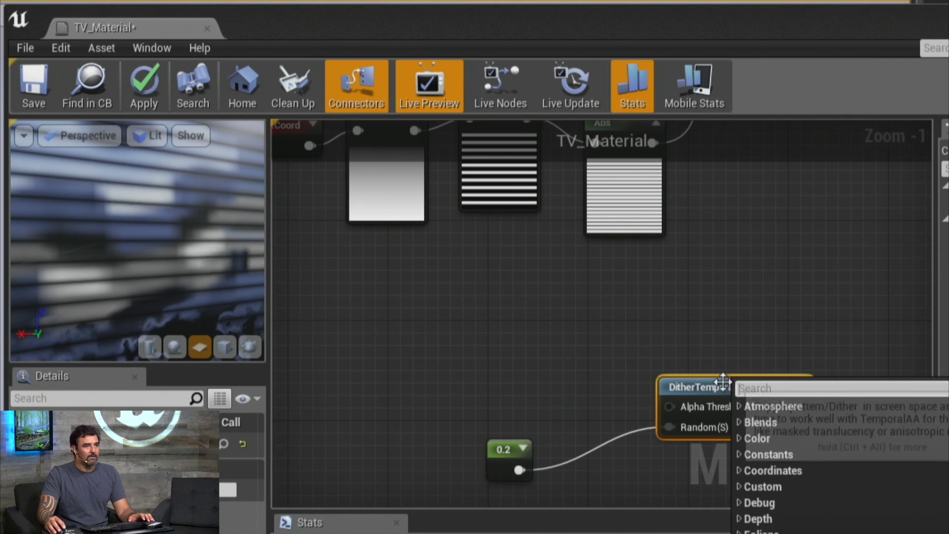
pyautogui.click(690, 386)
pyautogui.rightClick(688, 385)
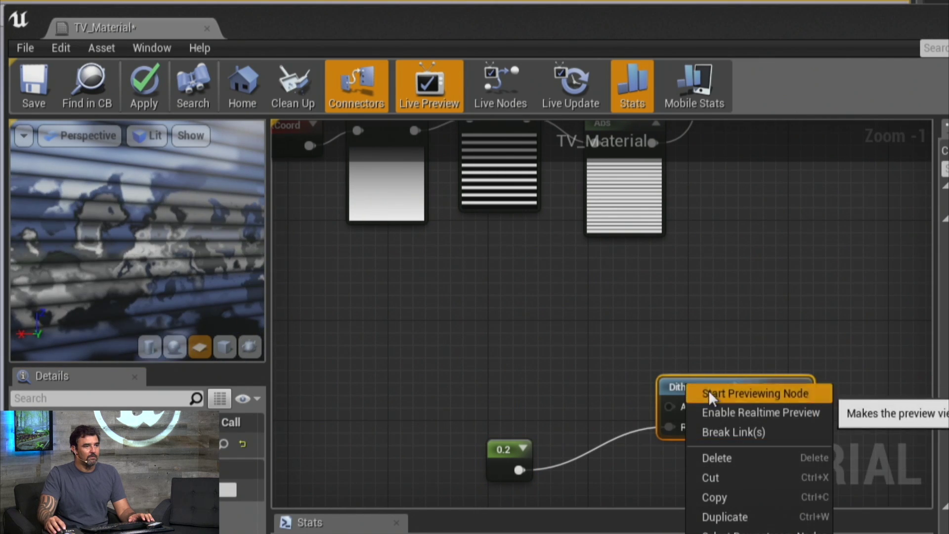
pyautogui.click(708, 390)
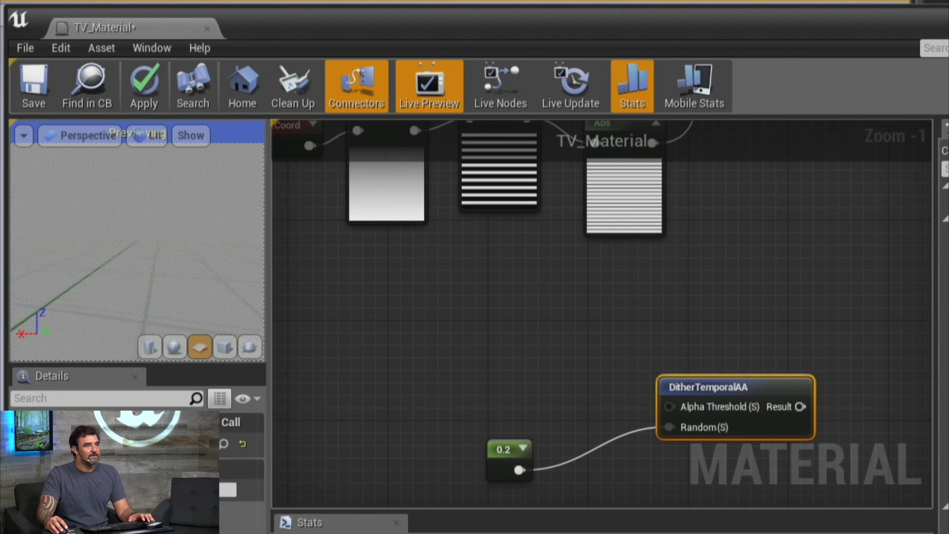
# - Move the dither nodes closer, multiply the scanline result by the DitherTemporalAA result, and feed that new Multiply into Emissive Color
pyautogui.moveTo(713, 471); pyautogui.dragTo(773, 404)
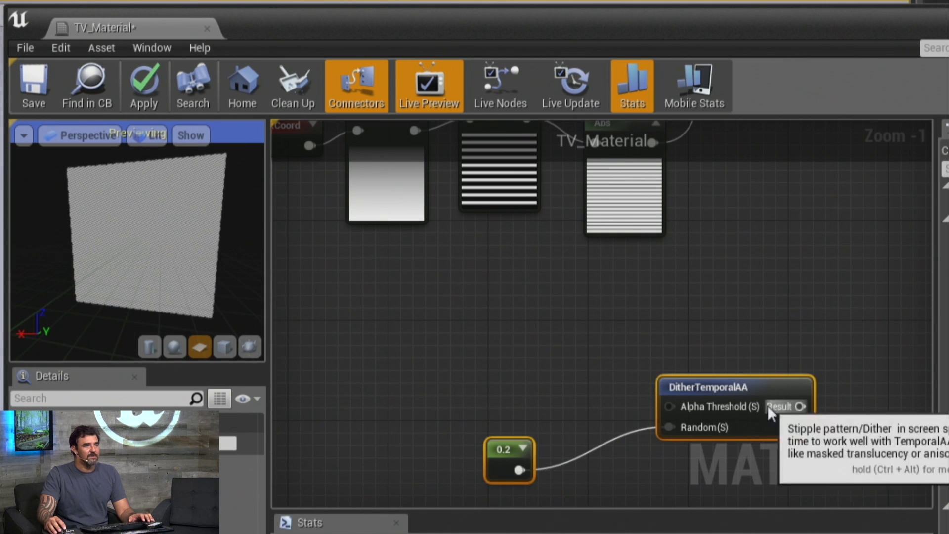
pyautogui.moveTo(786, 332); pyautogui.dragTo(507, 415, button='right')
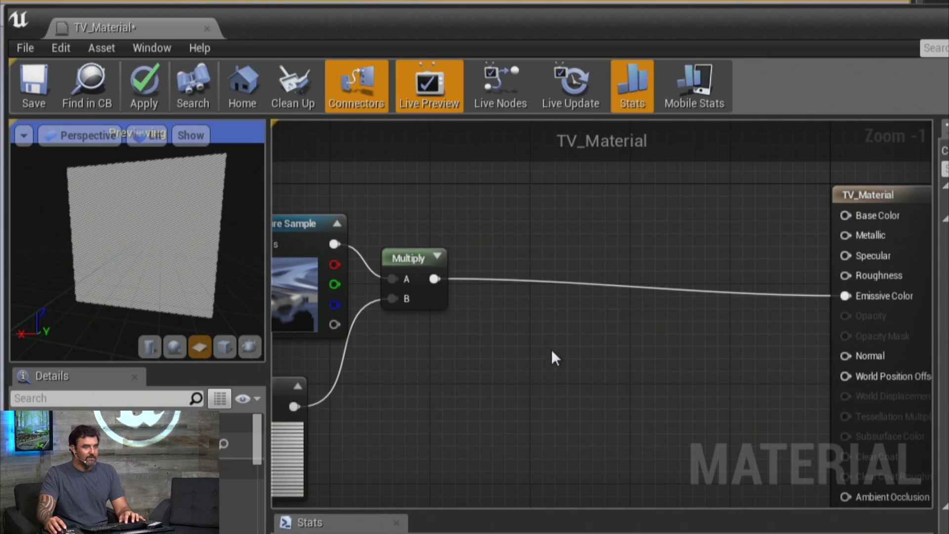
pyautogui.click(551, 349)
pyautogui.moveTo(434, 279); pyautogui.dragTo(473, 378)
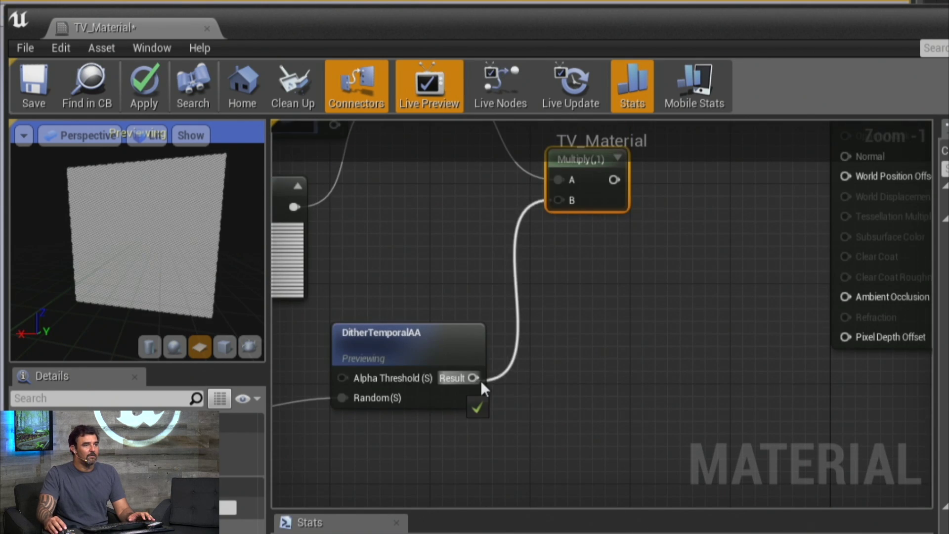
pyautogui.moveTo(602, 227); pyautogui.dragTo(470, 373, button='right')
pyautogui.moveTo(477, 328); pyautogui.dragTo(721, 243)
# - Preview the new dither Multiply, then stop previewing it and inspect the complete TV_Material on the preview plane
pyautogui.rightClick(450, 306)
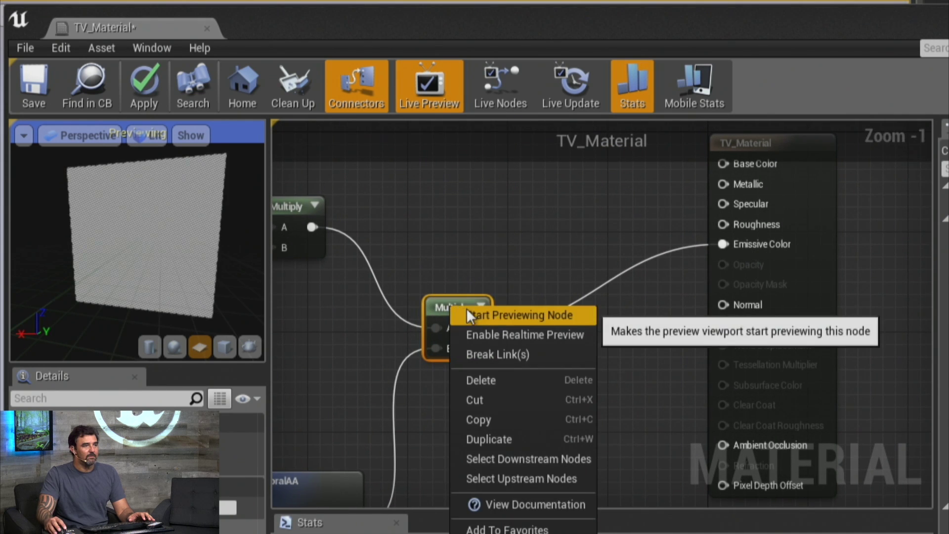
pyautogui.click(468, 316)
pyautogui.rightClick(465, 309)
pyautogui.click(476, 314)
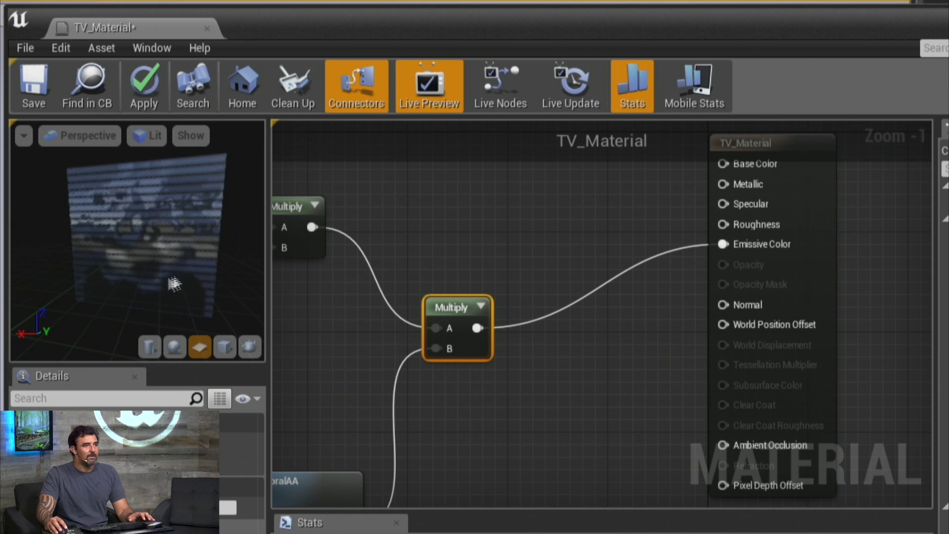
pyautogui.moveTo(171, 283); pyautogui.dragTo(194, 285)
pyautogui.moveTo(170, 284)
pyautogui.mouseDown(button='right')
pyautogui.moveTo(169, 328)
pyautogui.moveTo(170, 297)
pyautogui.mouseUp(button='right')
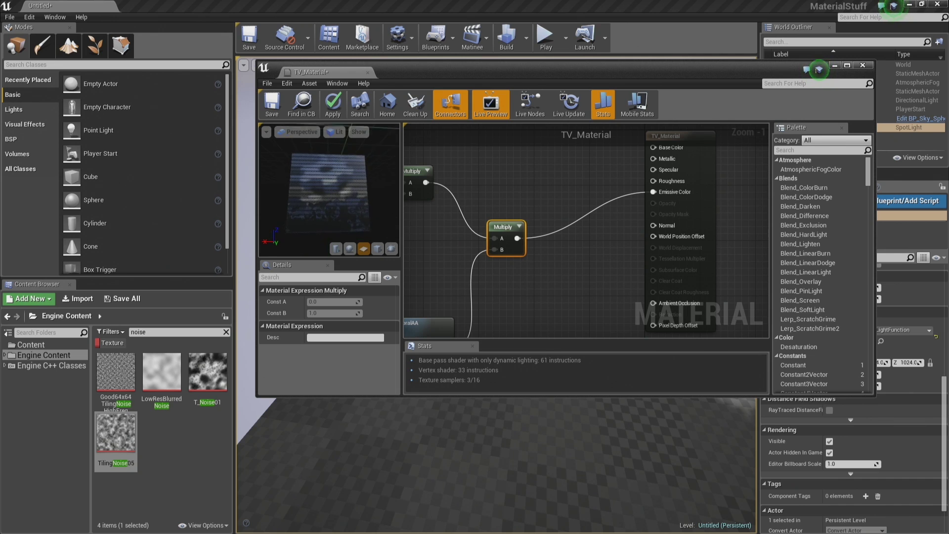
pyautogui.scroll(5, 362, 211)
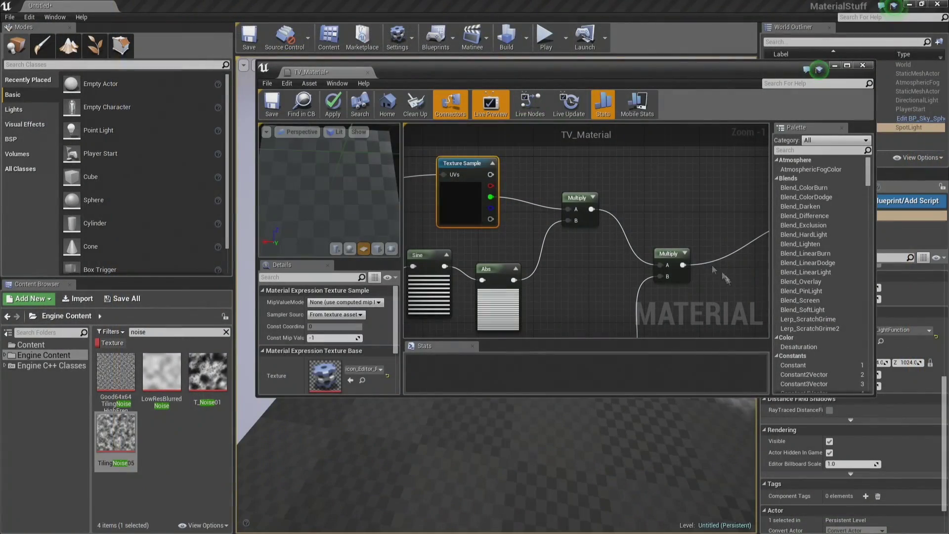
# - Add another Multiply node with its A input fed by the dither Multiply's output
pyautogui.moveTo(681, 267); pyautogui.dragTo(705, 225)
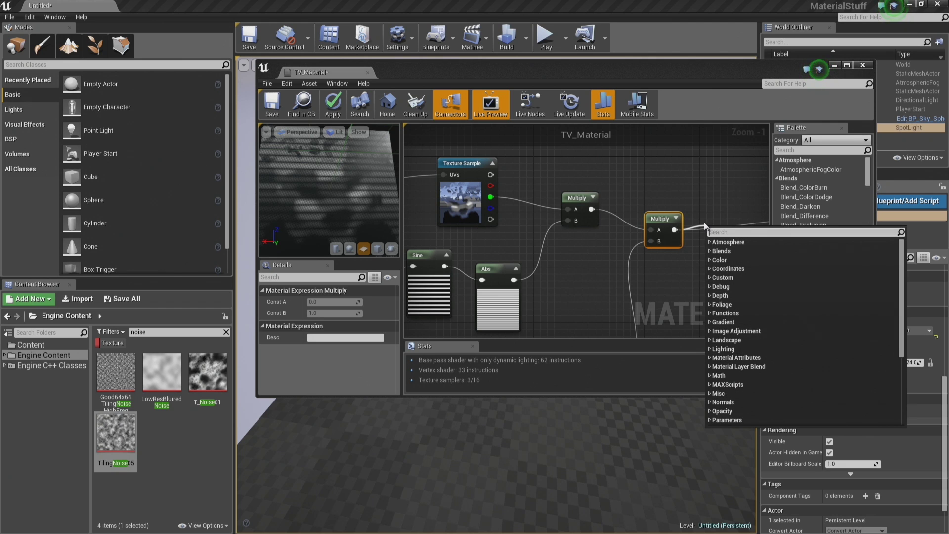
pyautogui.write('multiply')
pyautogui.press('Return')
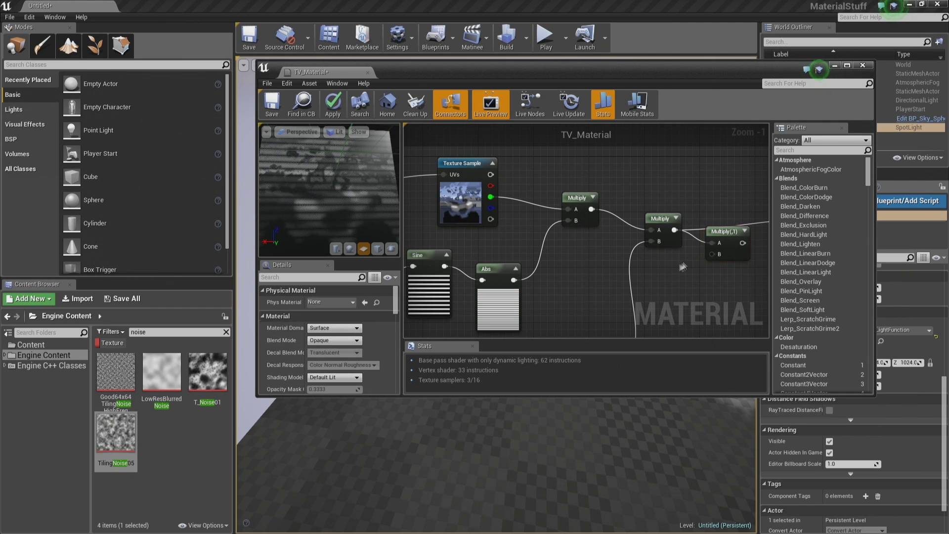
# - Create a vector parameter named TV_Color and connect its color output to the B input of the newest Multiply
pyautogui.click(679, 266)
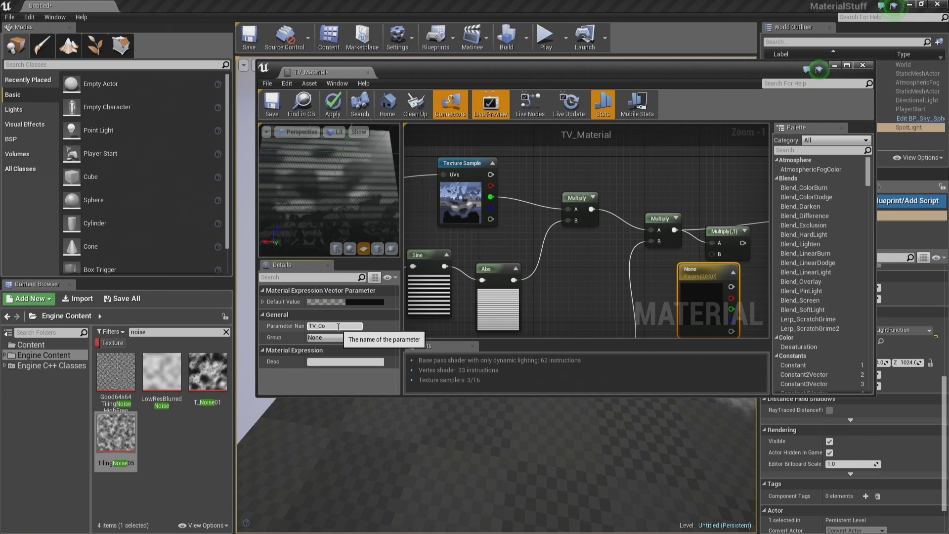
pyautogui.click(338, 327)
pyautogui.write('TV_Color')
pyautogui.press('Return')
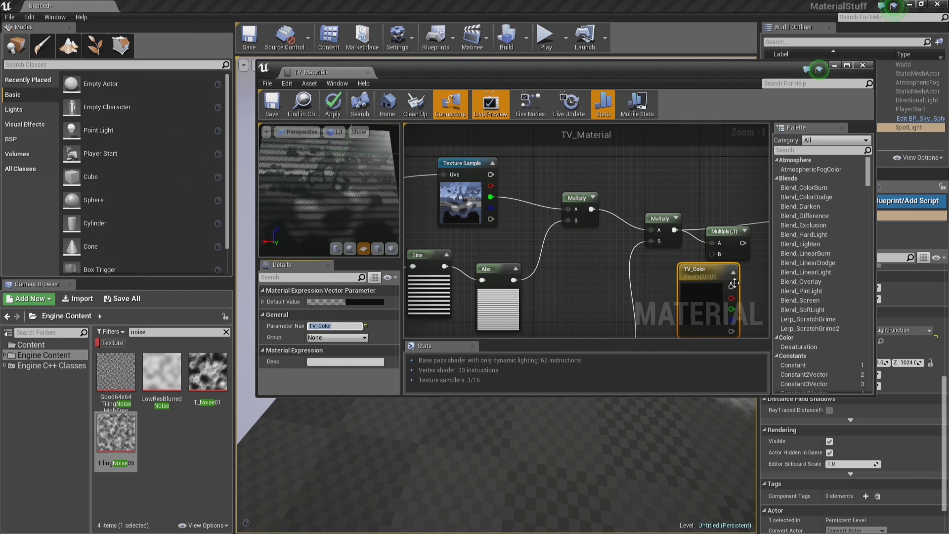
pyautogui.moveTo(715, 259); pyautogui.dragTo(712, 255)
# - Connect the TV_Color Multiply to Emissive Color and set TV_Color's default to dark green with R 0.048, G 0.265, B 0.048
pyautogui.moveTo(734, 248); pyautogui.dragTo(607, 261, button='right')
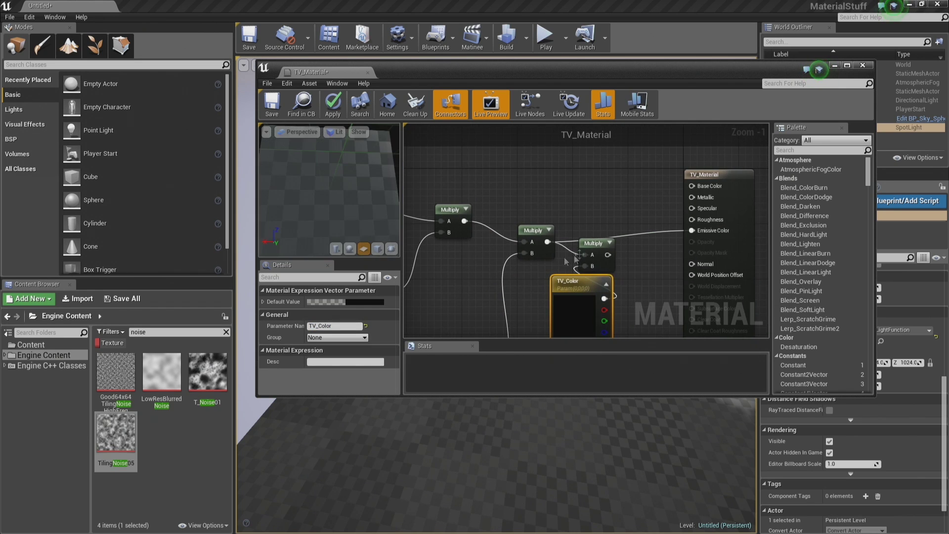
pyautogui.moveTo(700, 236); pyautogui.dragTo(693, 230)
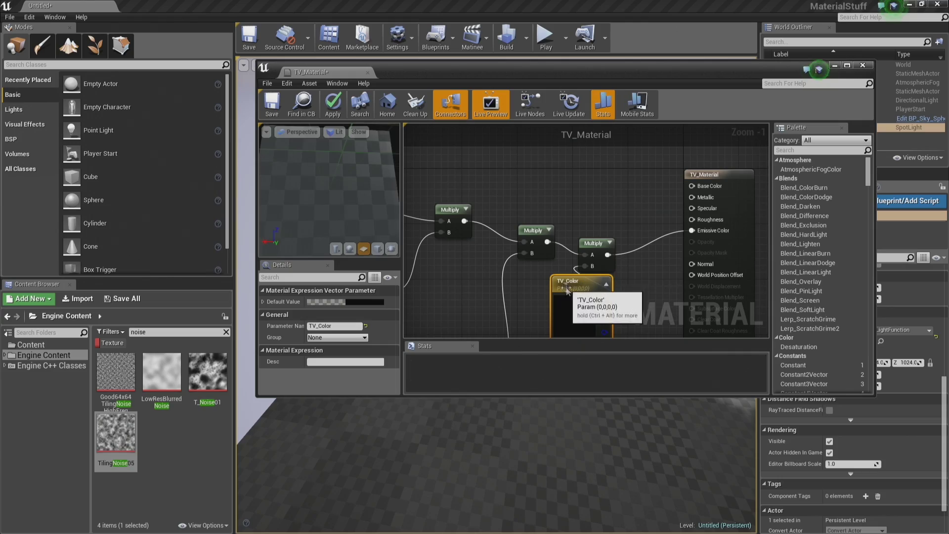
pyautogui.click(369, 301)
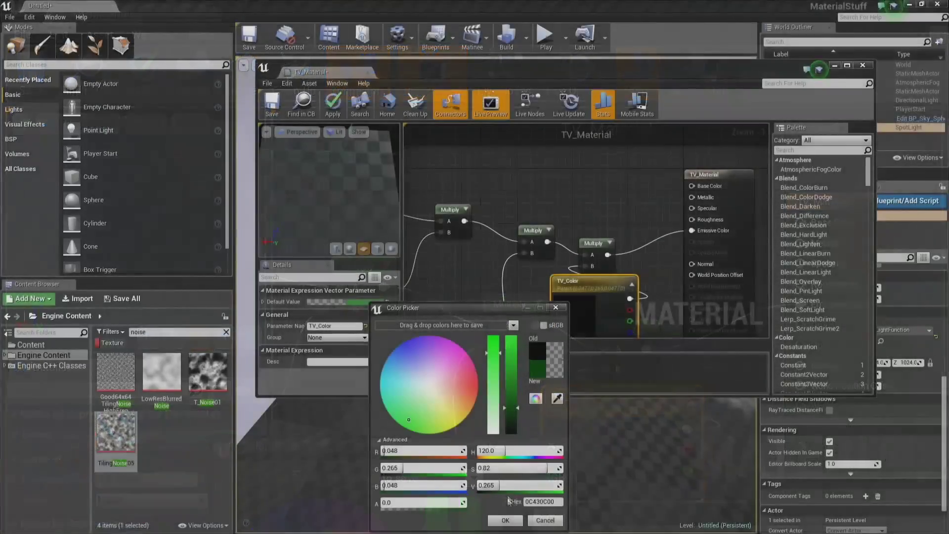
pyautogui.click(503, 520)
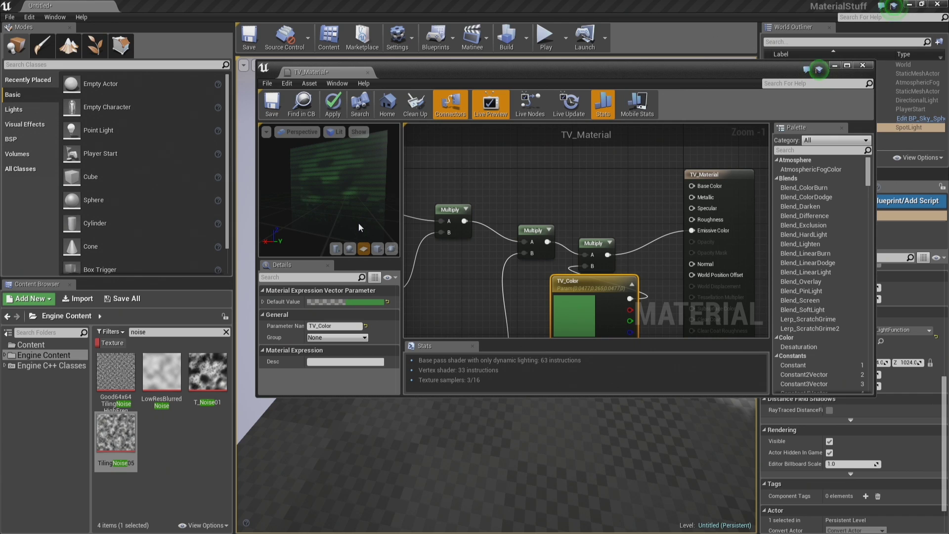
# - Set the scanline Sine node's period to 0.025 and inspect the finer stripes on the preview plane
pyautogui.moveTo(466, 326); pyautogui.dragTo(717, 281, button='right')
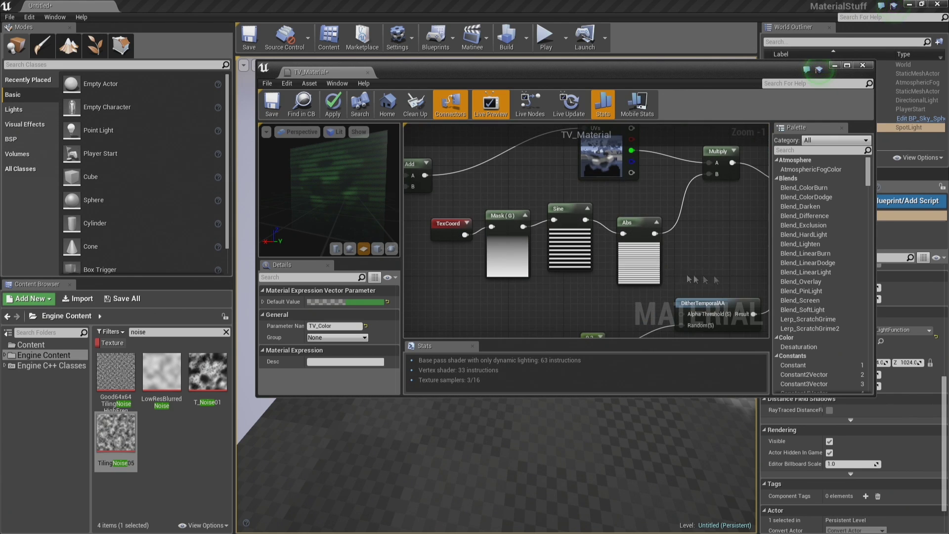
pyautogui.click(590, 253)
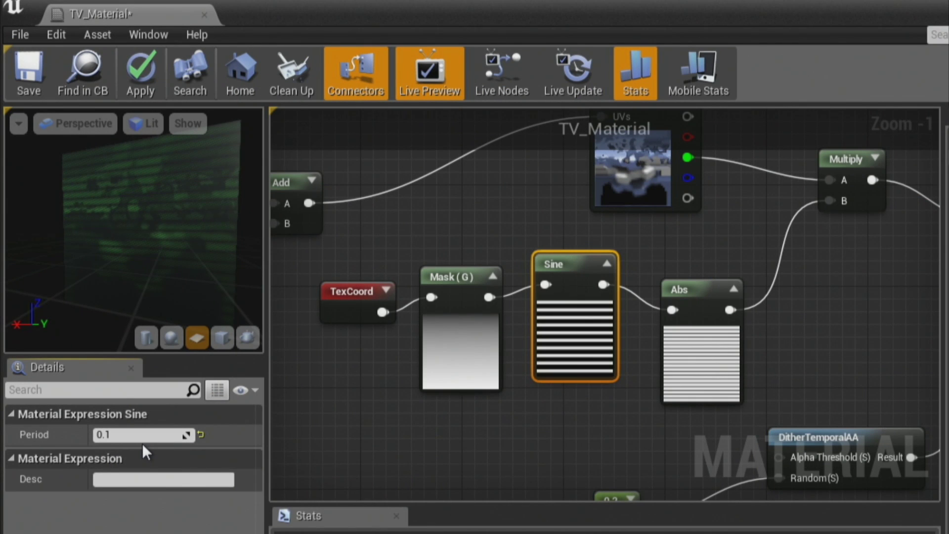
pyautogui.click(154, 440)
pyautogui.write('.025')
pyautogui.press('Return')
pyautogui.scroll(3, 138, 212)
pyautogui.moveTo(138, 212)
pyautogui.mouseDown()
pyautogui.moveTo(148, 198)
pyautogui.moveTo(148, 217)
pyautogui.moveTo(138, 217)
pyautogui.mouseUp()
# - Connect the Clamp output directly to the Append node's A input, bypassing the noise Multiply
pyautogui.moveTo(341, 130); pyautogui.dragTo(783, 267, button='right')
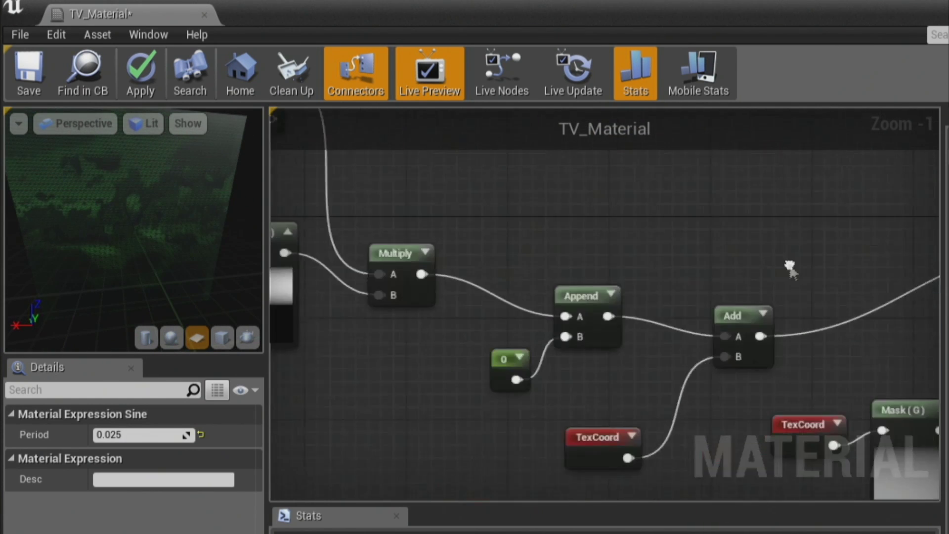
pyautogui.moveTo(287, 256); pyautogui.dragTo(451, 290, button='right')
pyautogui.moveTo(451, 288); pyautogui.dragTo(734, 353)
pyautogui.moveTo(452, 296); pyautogui.dragTo(496, 367)
pyautogui.press('Escape')
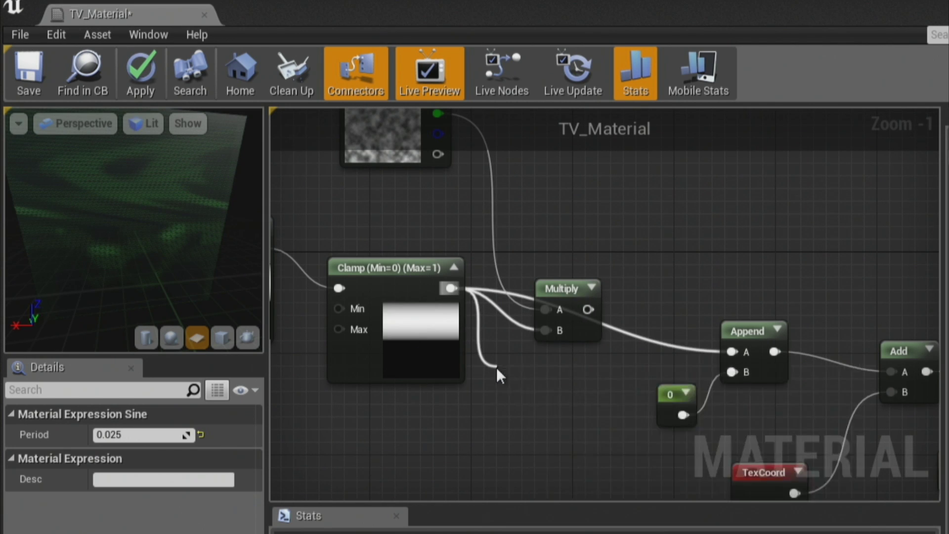
# - Insert a Power node with a constant exponent of 8 between the Clamp output and the Append node's A input
pyautogui.click(132, 435)
pyautogui.write('8')
pyautogui.press('Return')
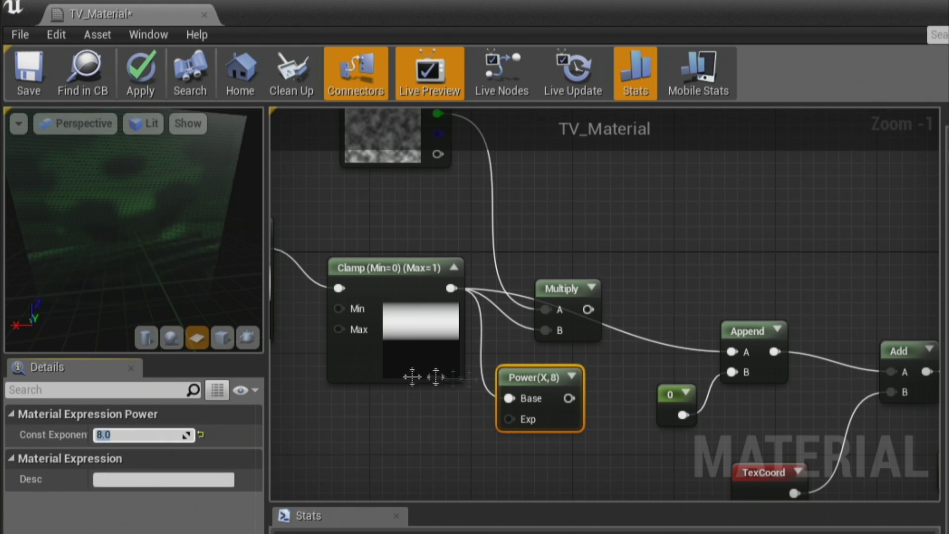
pyautogui.moveTo(569, 398); pyautogui.dragTo(733, 352)
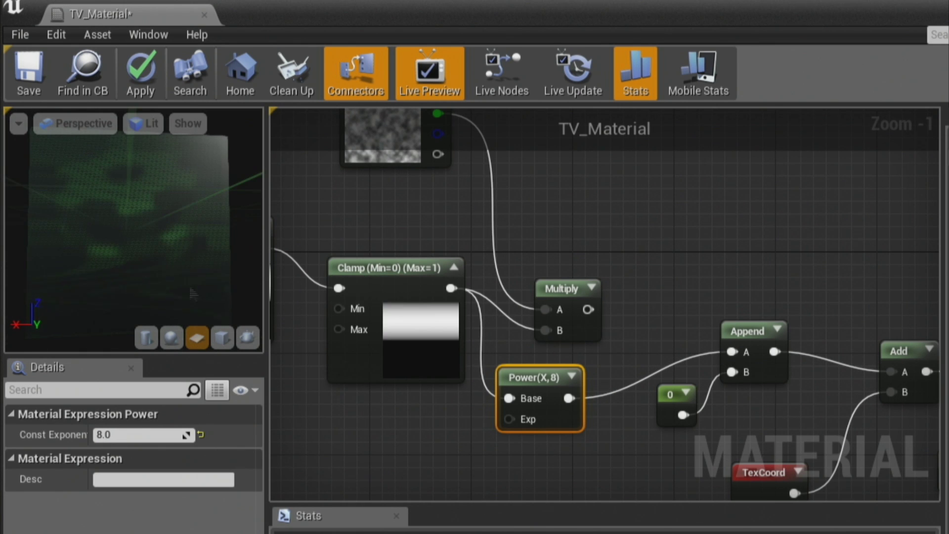
pyautogui.moveTo(193, 294); pyautogui.dragTo(164, 287)
pyautogui.moveTo(138, 238); pyautogui.dragTo(262, 291)
# - Set the Panner node's Speed X to 0 and Speed Y to 0.7 and inspect the motion on the preview plane
pyautogui.moveTo(277, 291); pyautogui.dragTo(568, 287, button='right')
pyautogui.click(477, 250)
pyautogui.write('0')
pyautogui.press('Return')
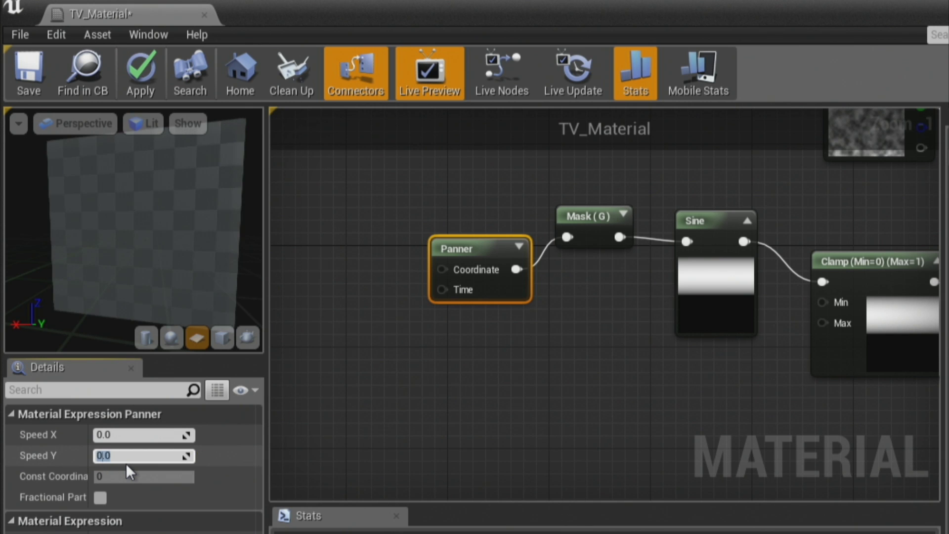
pyautogui.write('0.7')
pyautogui.press('Return')
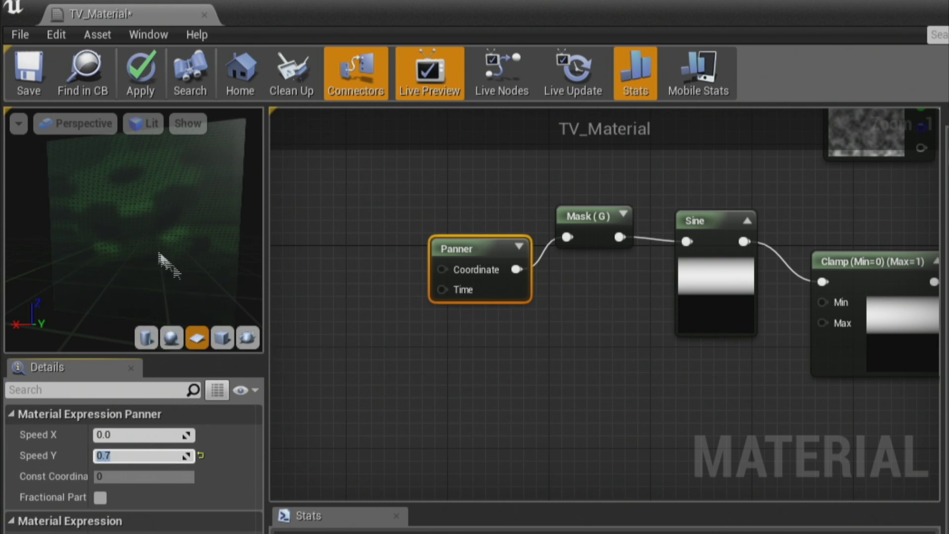
pyautogui.moveTo(175, 272); pyautogui.dragTo(156, 254)
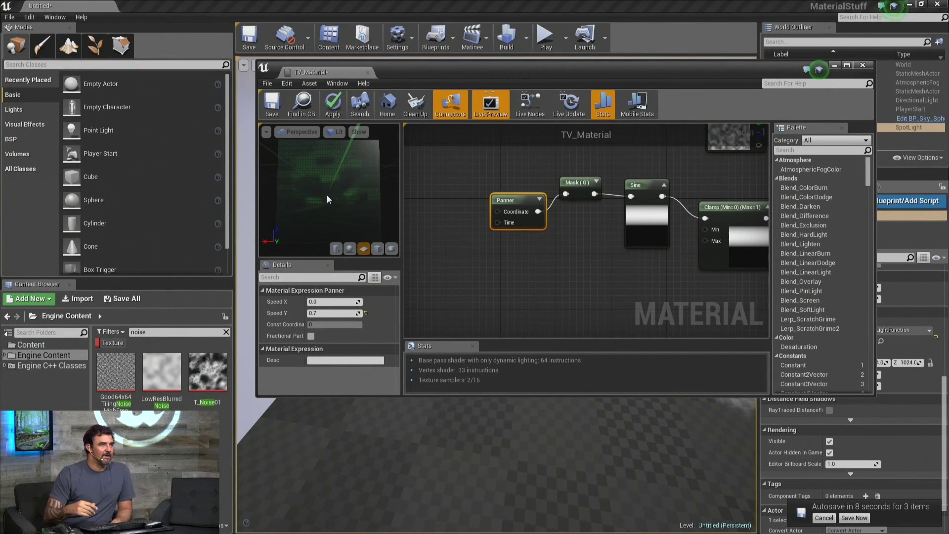
# - Close TV_Material without applying its changes and delete the SpotLight from the level
pyautogui.click(869, 68)
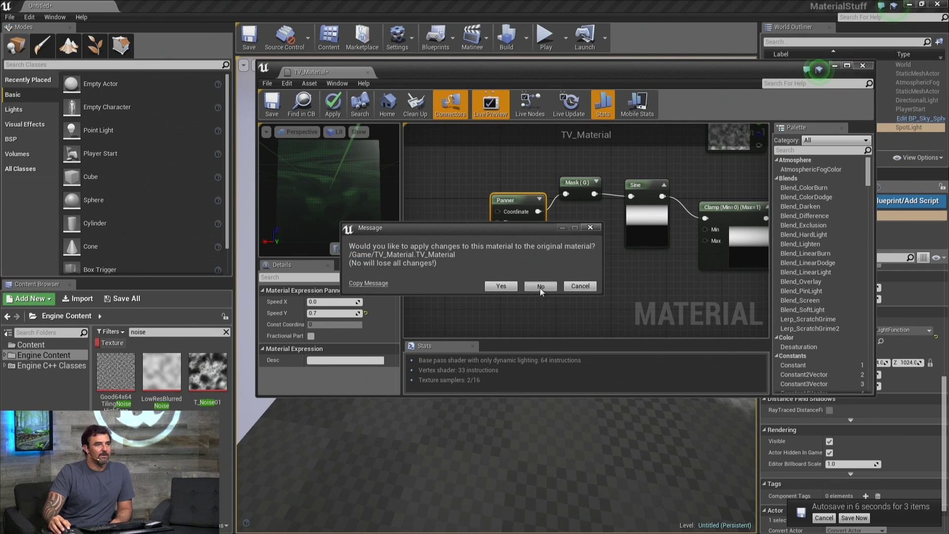
pyautogui.click(540, 287)
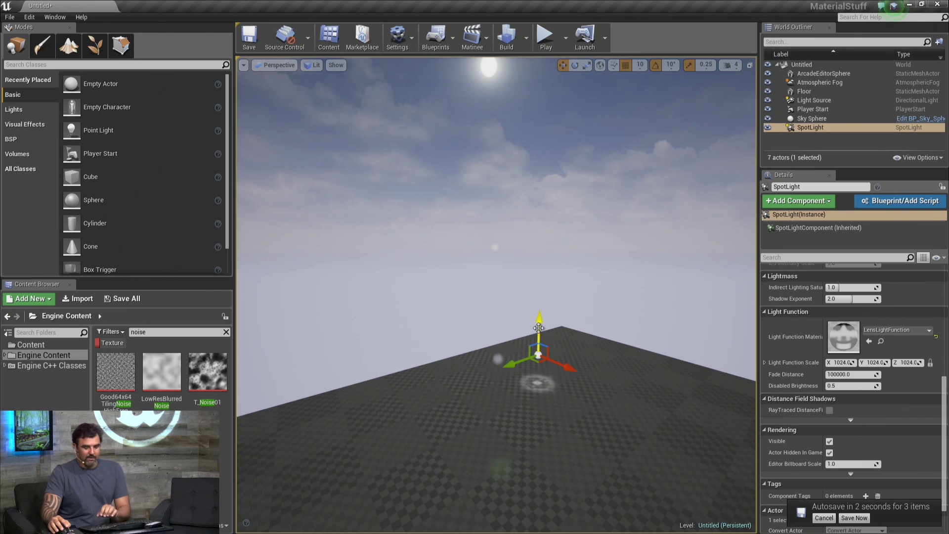
pyautogui.press('Delete')
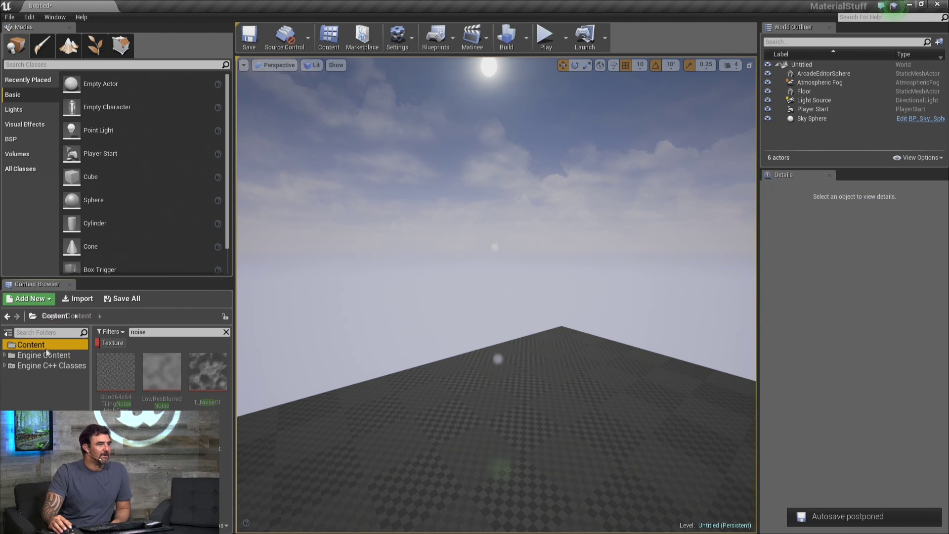
# - Turn off the Texture filter, search Engine Content for "arcade" and place the ArcadeEditorSphere mesh on the floor in the level
pyautogui.click(50, 365)
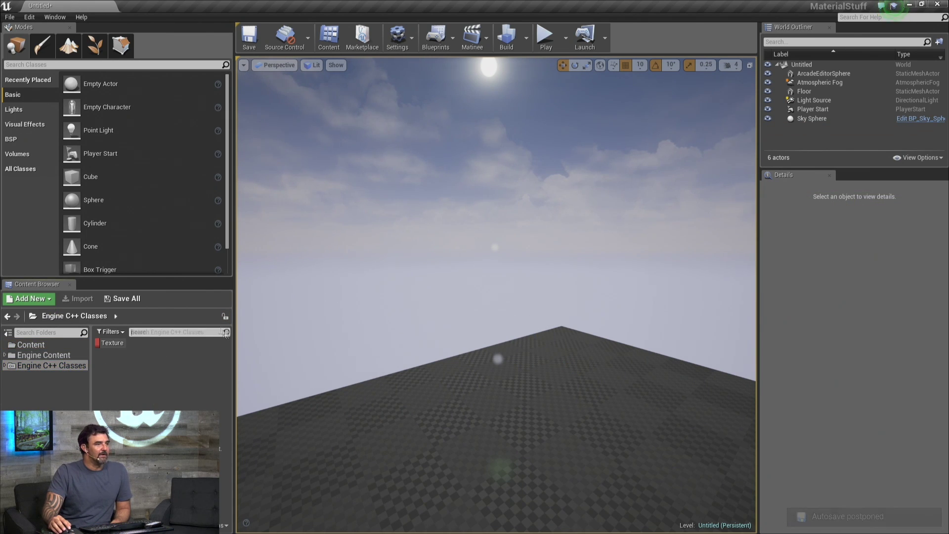
pyautogui.click(113, 345)
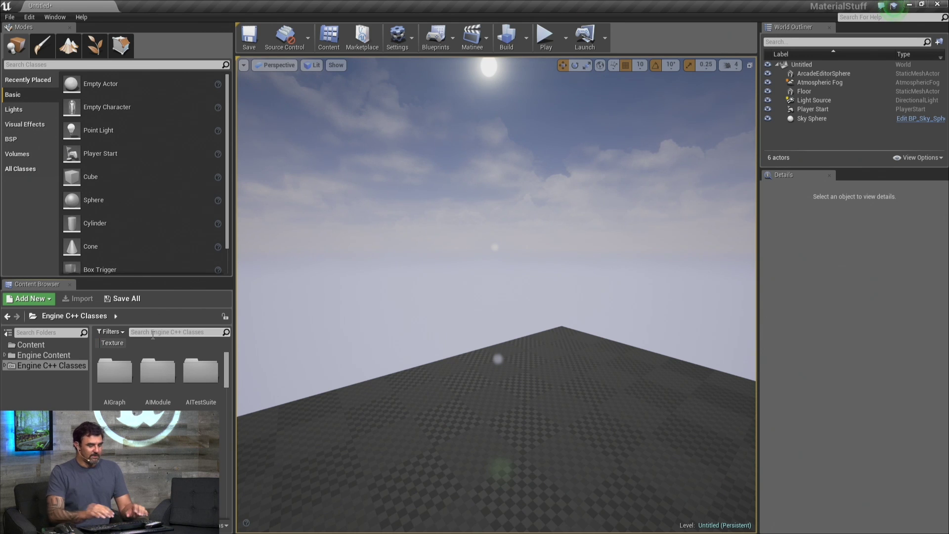
pyautogui.click(153, 334)
pyautogui.write('arcade')
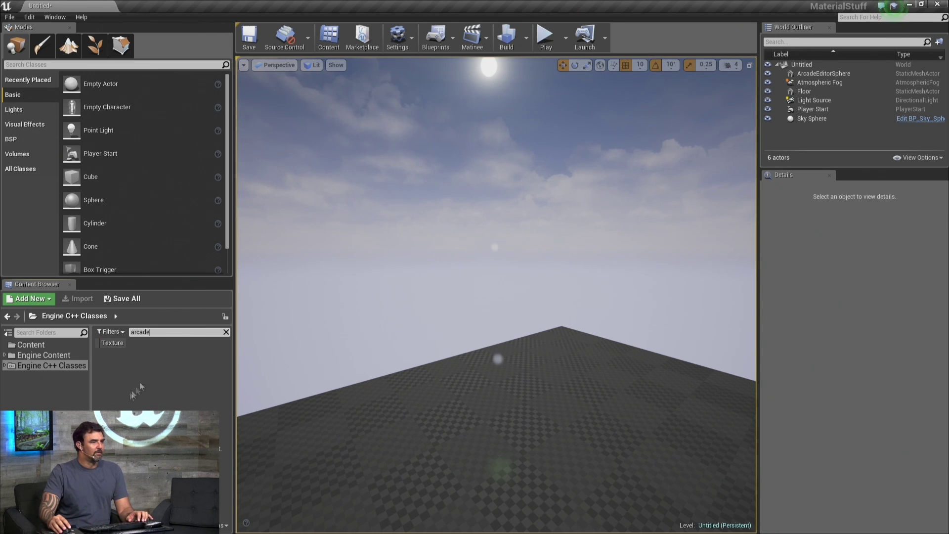
pyautogui.click(43, 355)
pyautogui.moveTo(114, 372); pyautogui.dragTo(528, 442)
pyautogui.press('f')
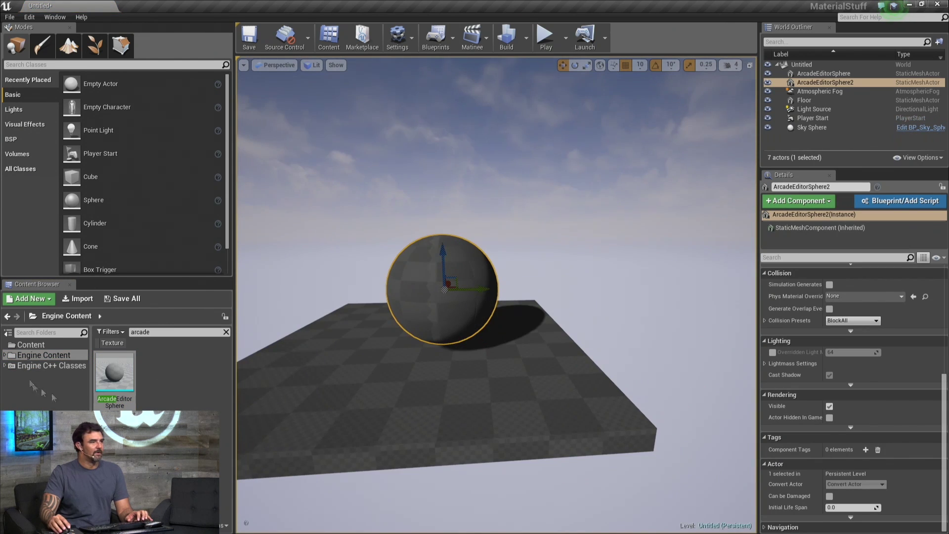
# - Assign the ExplosionTest_Inst material from the Content folder to the new sphere's Element 0 slot
pyautogui.click(22, 346)
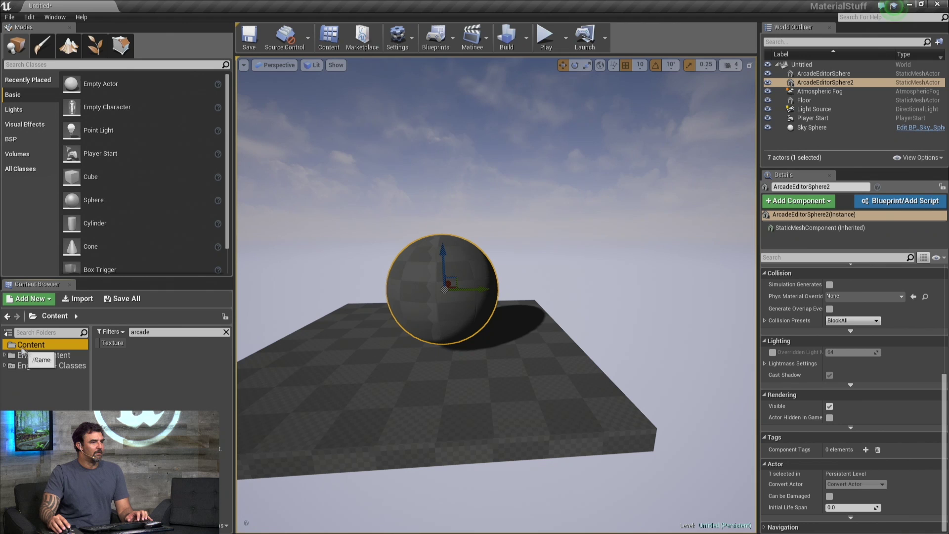
pyautogui.click(225, 332)
pyautogui.click(161, 377)
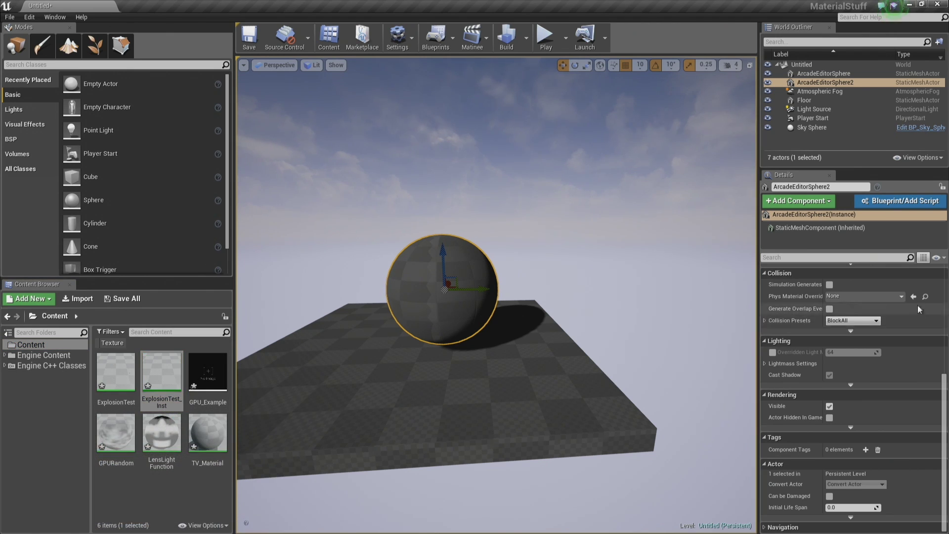
pyautogui.scroll(10, 900, 341)
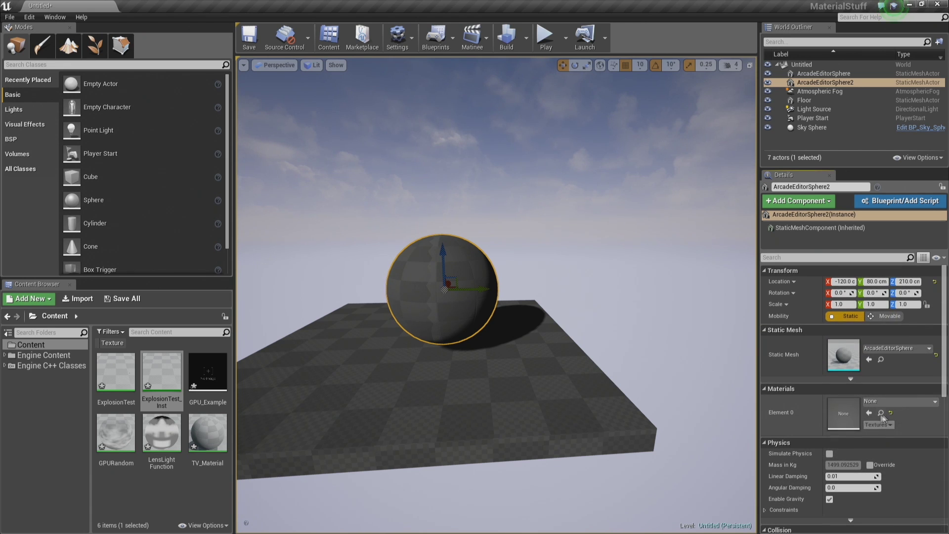
pyautogui.click(871, 414)
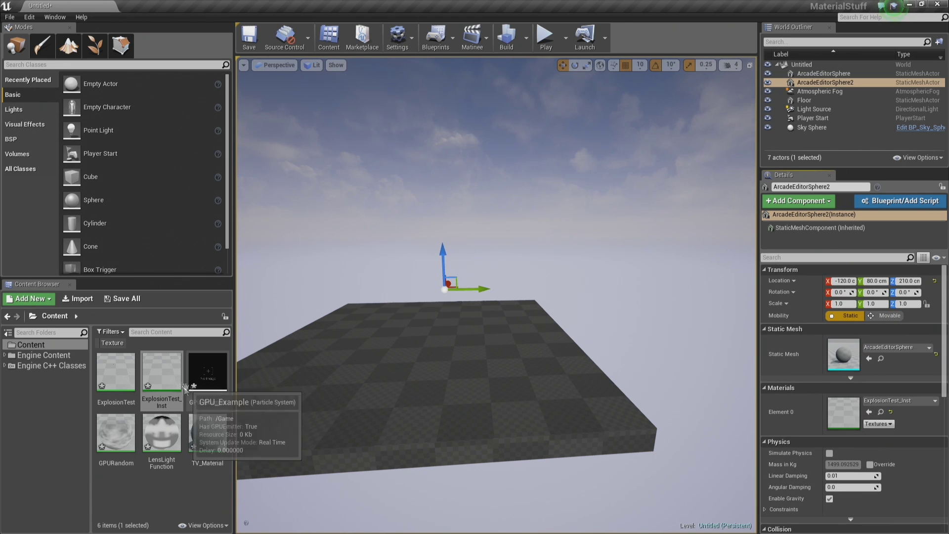
# - Set the alpha threshold parameter of ExplosionTest_Inst to 1 and inspect the fireball spheres in the level
pyautogui.doubleClick(169, 379)
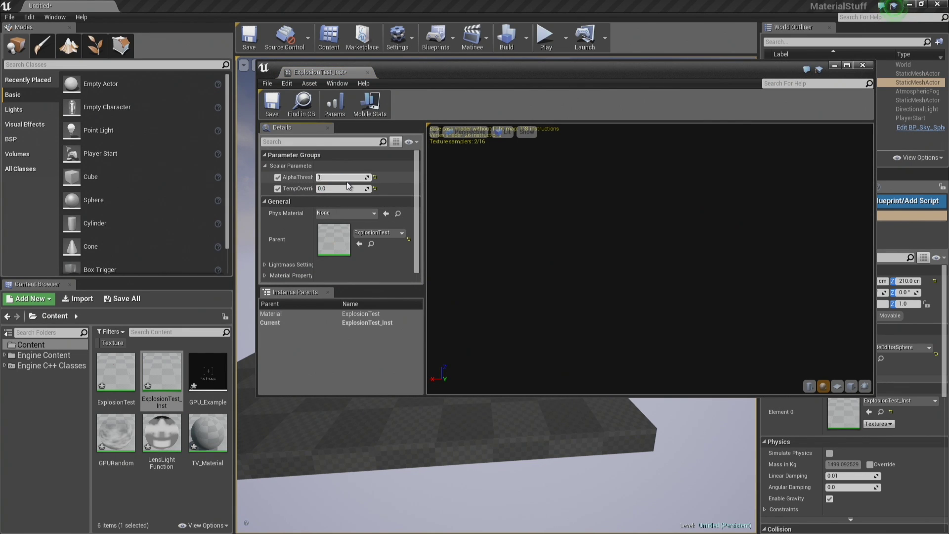
pyautogui.press('Return')
pyautogui.click(863, 66)
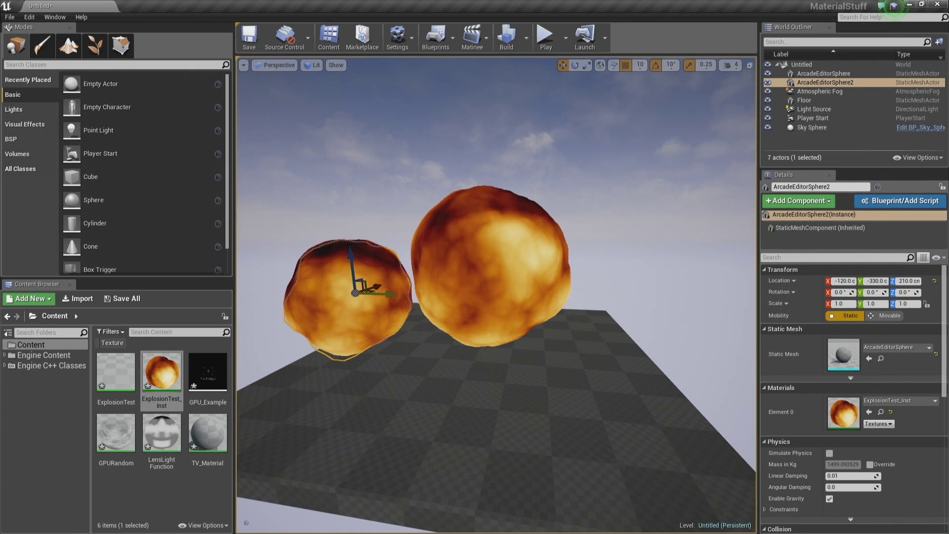
pyautogui.scroll(8, 591, 325)
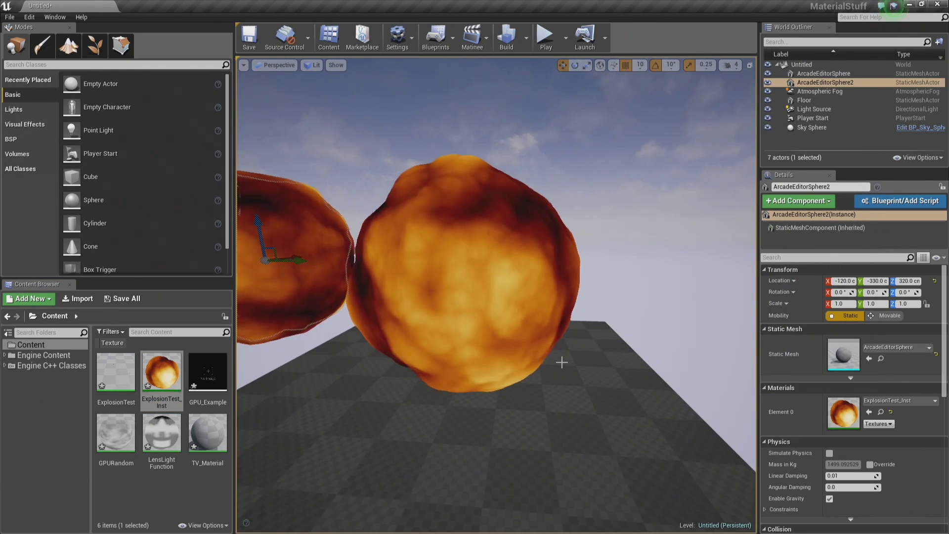
pyautogui.press('Escape')
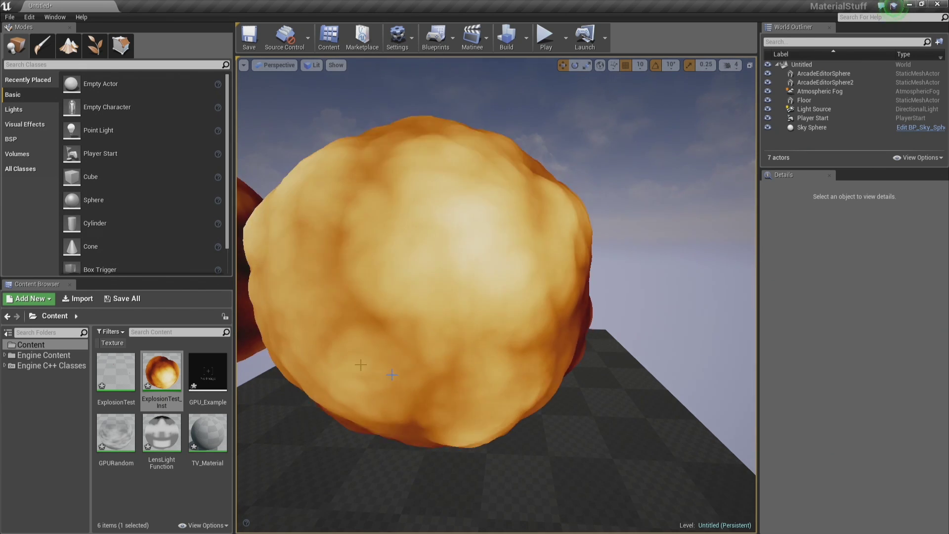
# - Create a particle system named ExplosionParticles in the Content folder and open it for editing
pyautogui.rightClick(113, 491)
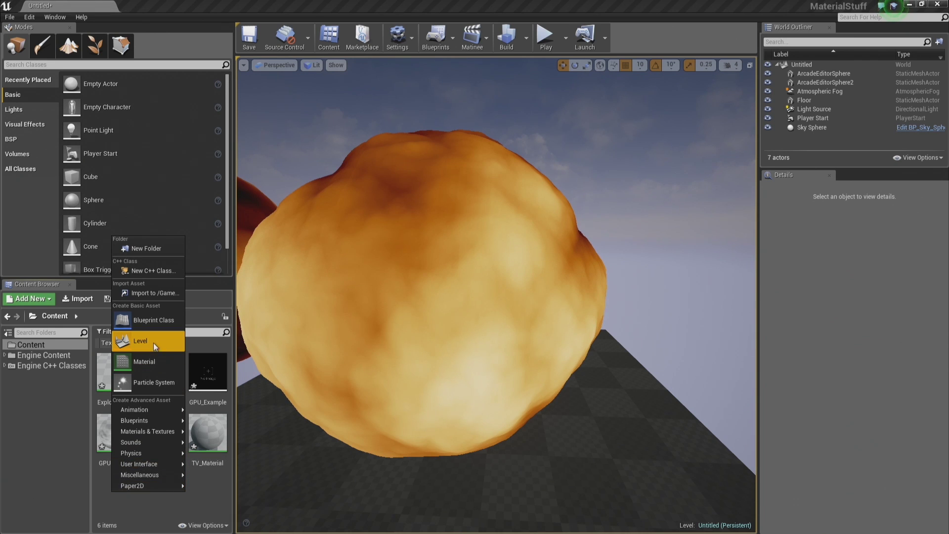
pyautogui.click(153, 382)
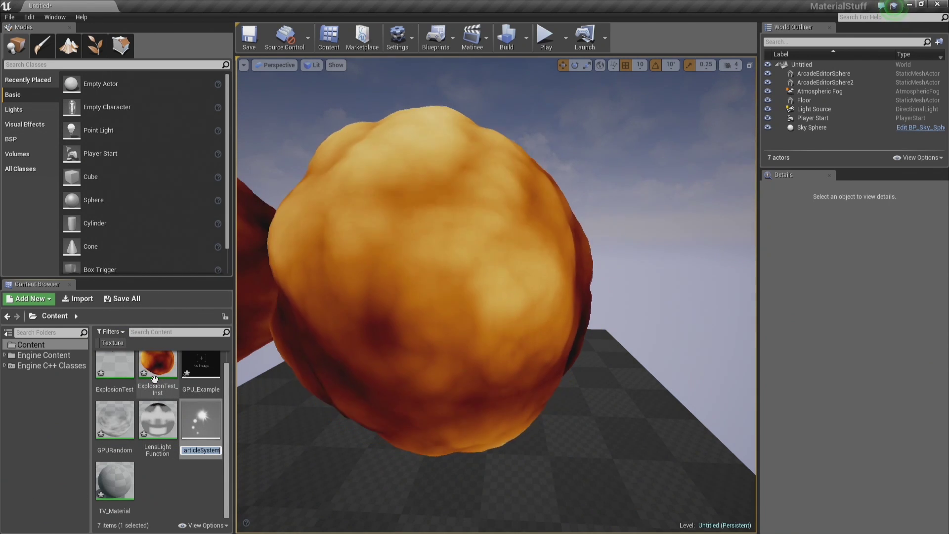
pyautogui.write('Explosion')
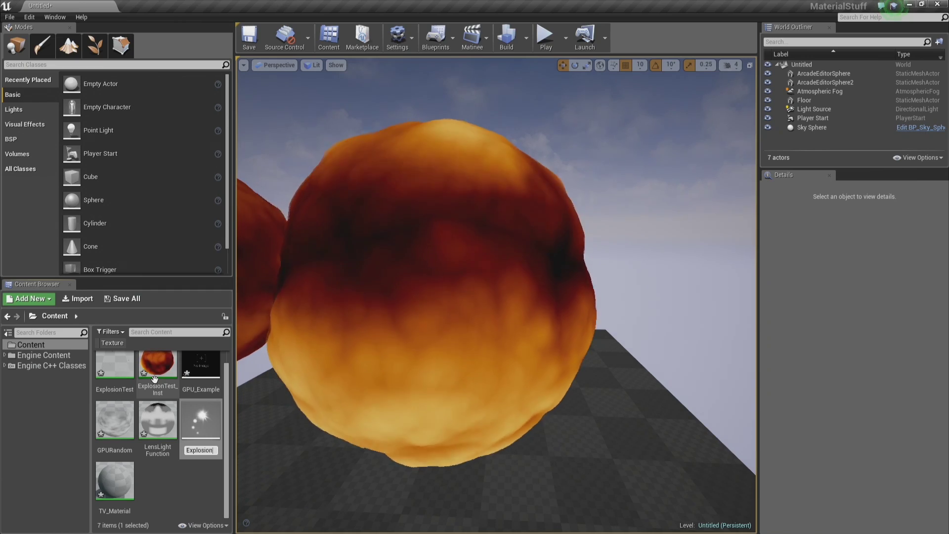
pyautogui.write('Particles')
pyautogui.press('Return')
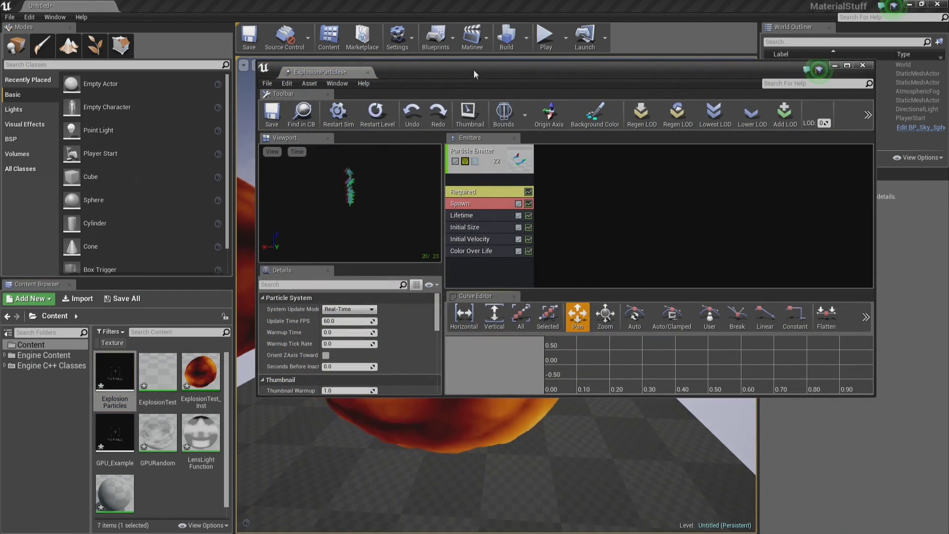
# - Add a Sphere location module to the particle emitter and select it
pyautogui.moveTo(475, 74); pyautogui.dragTo(676, 170)
pyautogui.rightClick(685, 357)
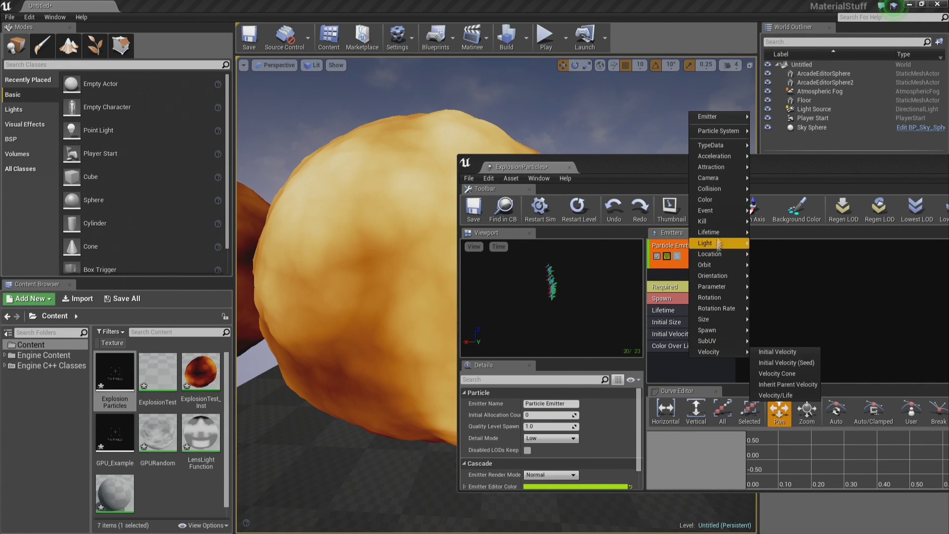
pyautogui.moveTo(723, 259)
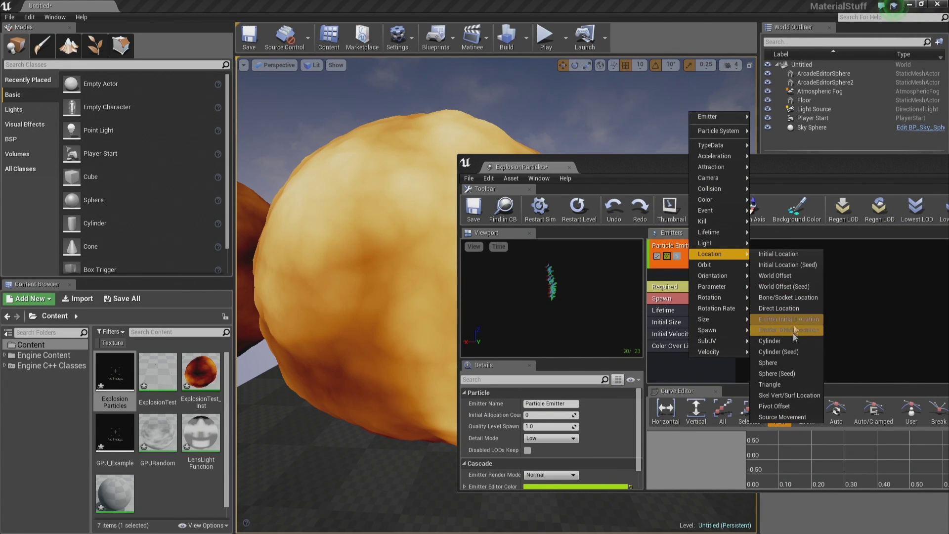
pyautogui.click(788, 363)
pyautogui.click(690, 358)
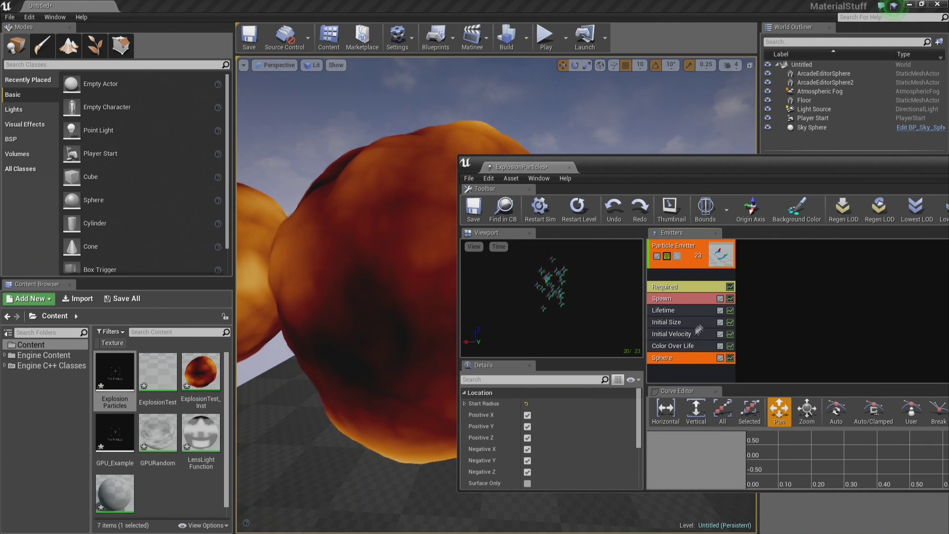
# - Disable the emitter's Initial Velocity module and enable Surface Only on the Sphere location module
pyautogui.click(720, 334)
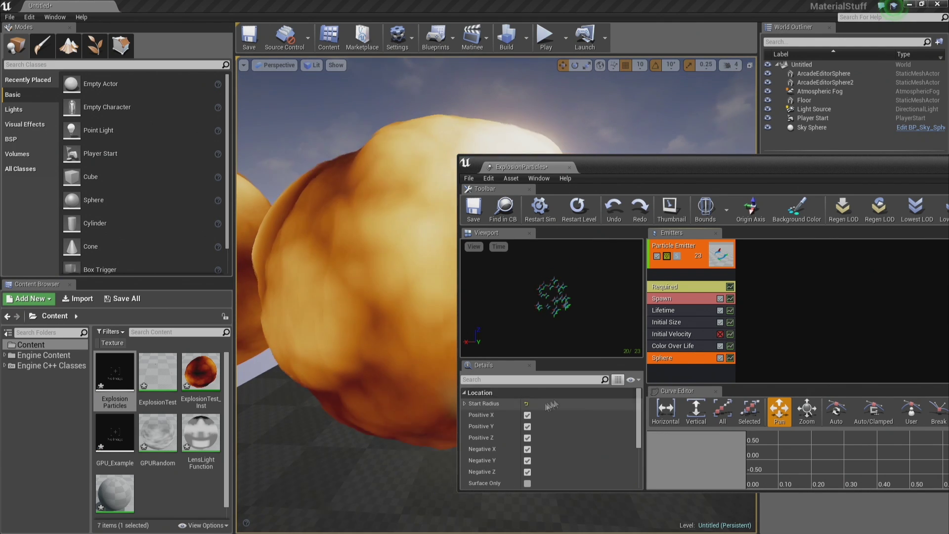
pyautogui.scroll(-3, 531, 468)
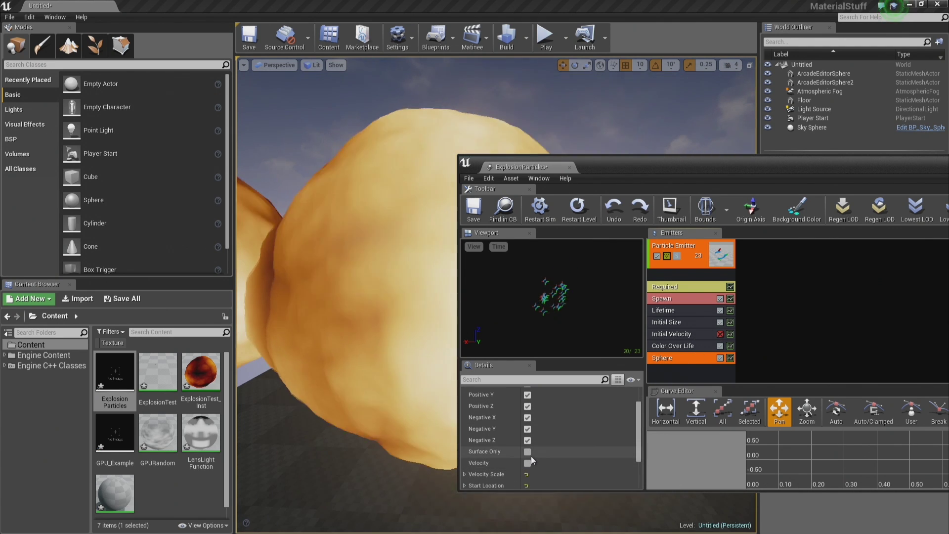
pyautogui.click(528, 452)
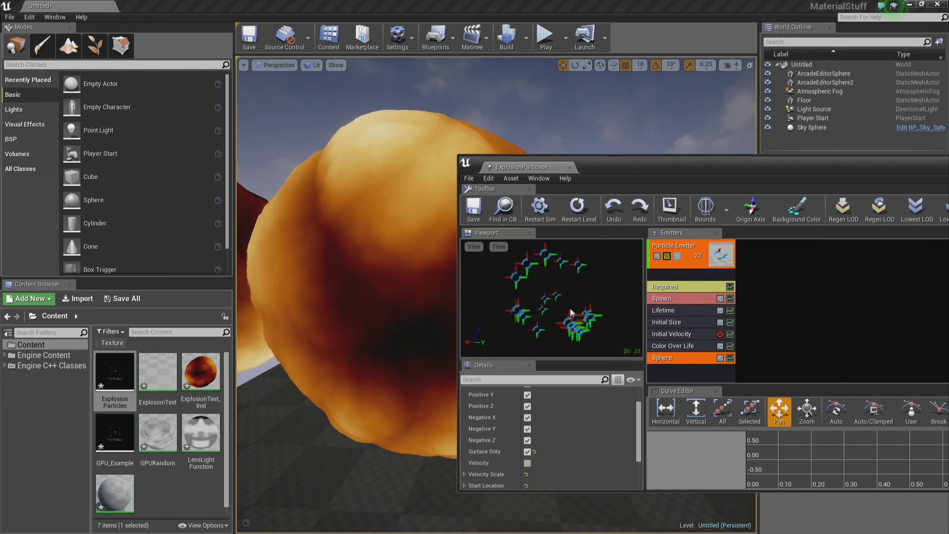
# - Place ExplosionParticles in the level on the floor near the fireball spheres
pyautogui.moveTo(648, 158); pyautogui.dragTo(828, 159)
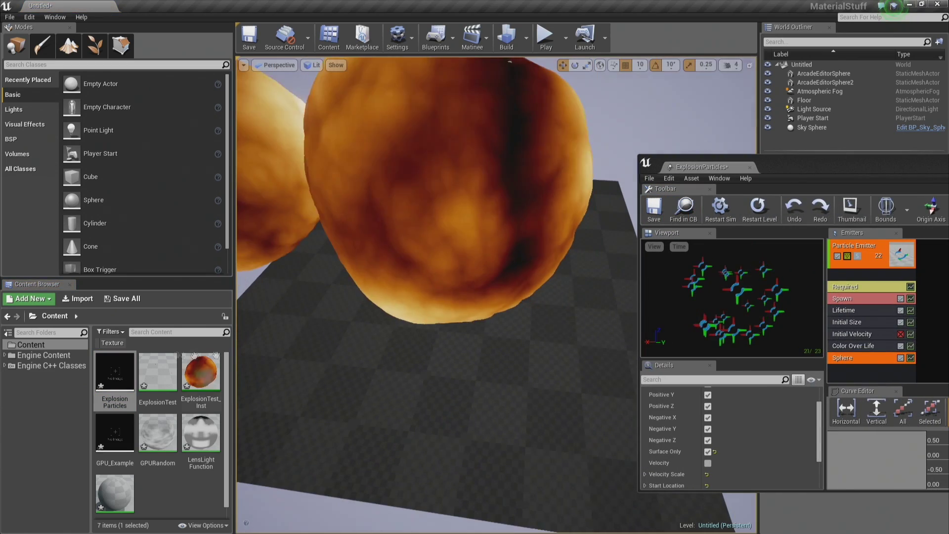
pyautogui.moveTo(108, 378); pyautogui.dragTo(413, 425)
pyautogui.moveTo(413, 426); pyautogui.dragTo(346, 396, button='right')
pyautogui.press('Escape')
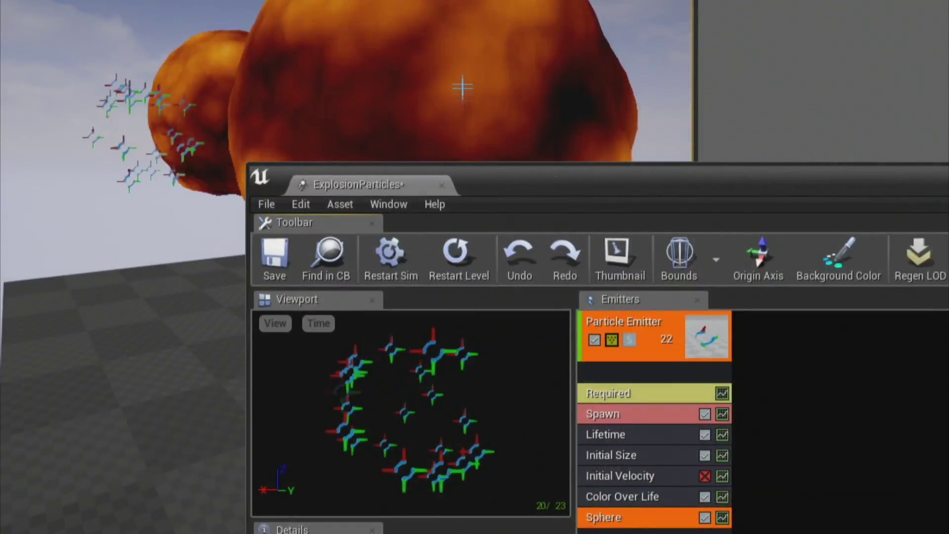
# - Check the ArcadeEditorSphere mesh's approximate size in its mesh editor and return to ExplosionParticles
pyautogui.click(627, 202)
pyautogui.hotkey('ctrl', 'e')
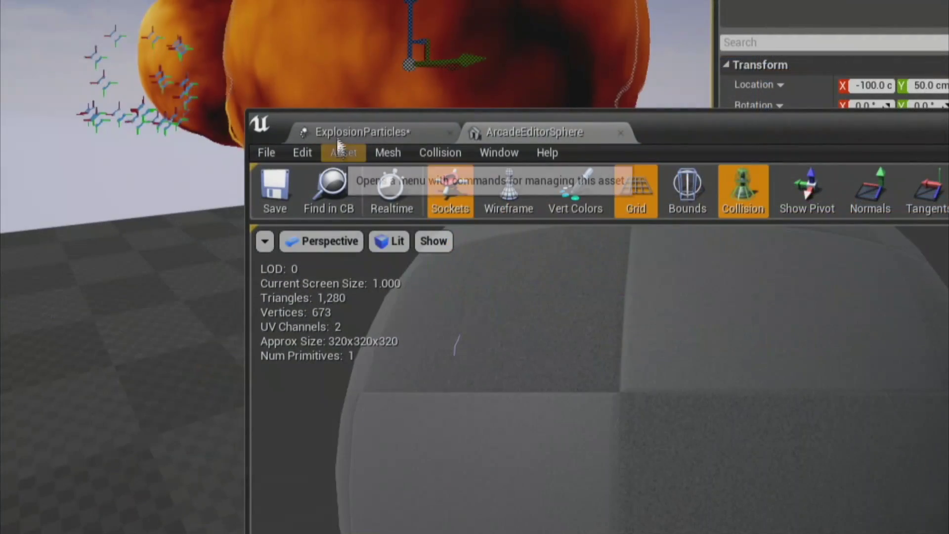
pyautogui.moveTo(696, 133); pyautogui.dragTo(706, 39)
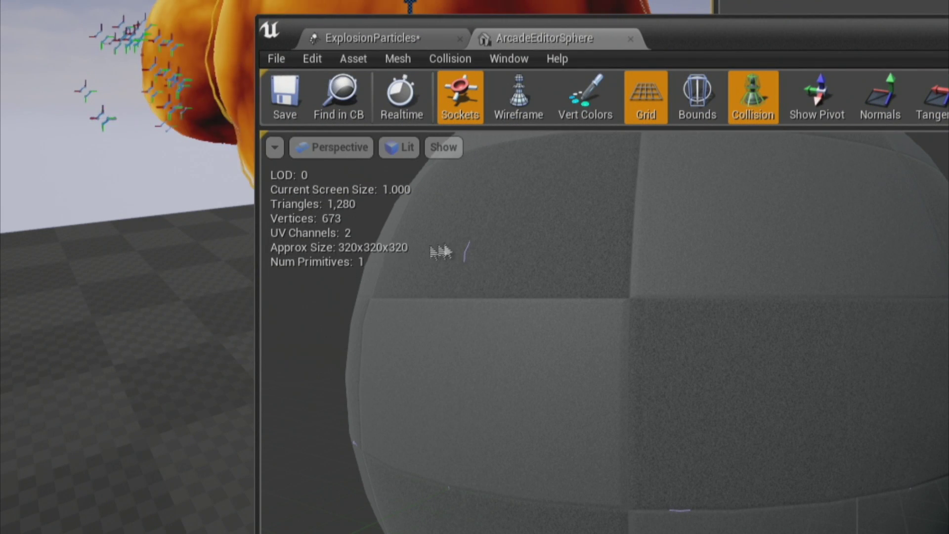
pyautogui.click(389, 42)
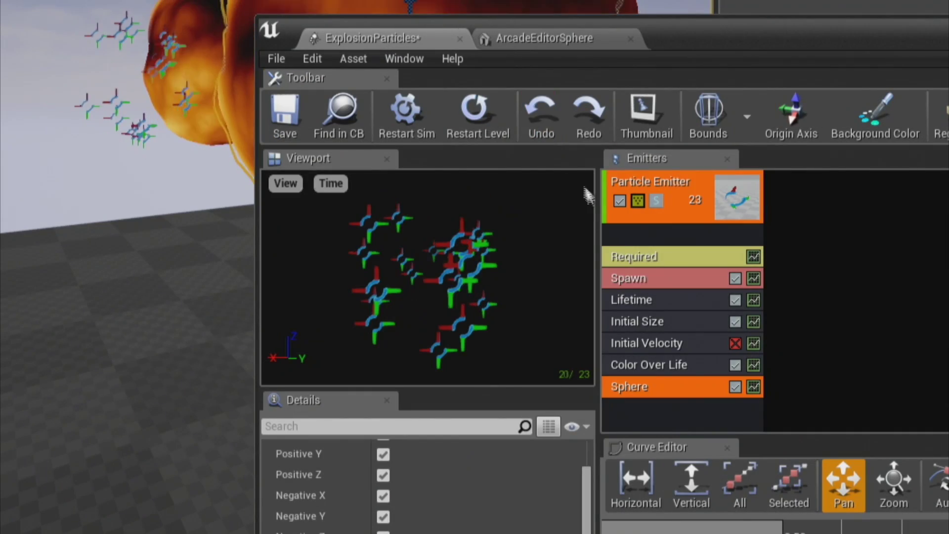
# - Set the Sphere location module's Start Radius to a constant 160
pyautogui.click(656, 303)
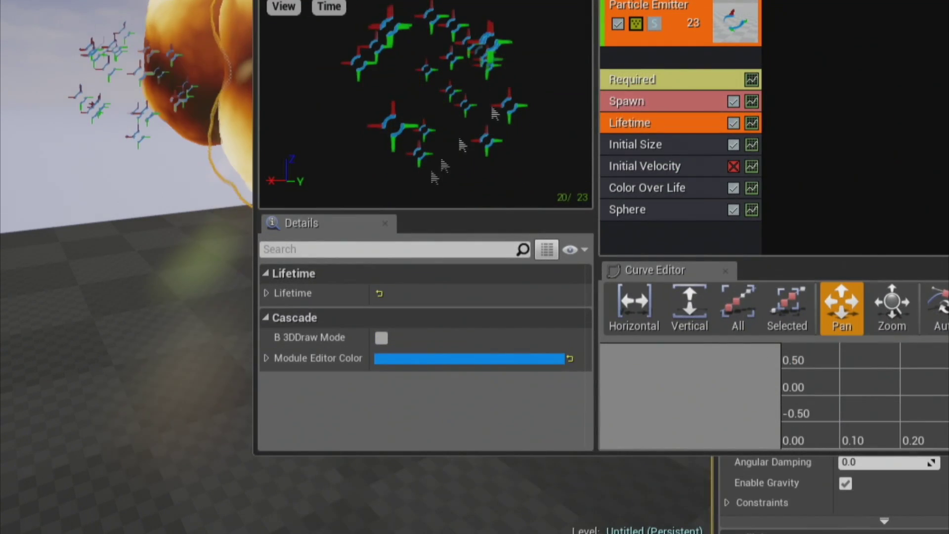
pyautogui.click(672, 389)
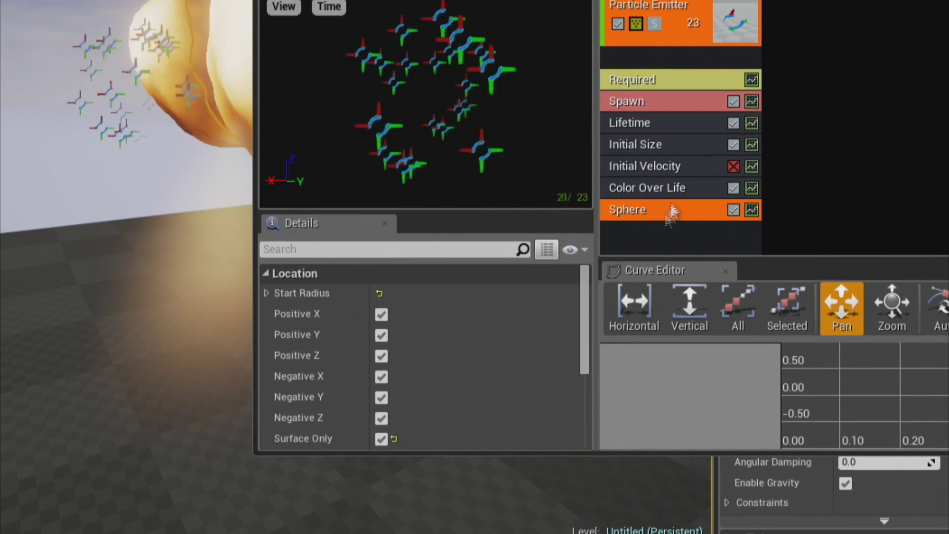
pyautogui.click(266, 293)
pyautogui.click(276, 315)
pyautogui.click(416, 337)
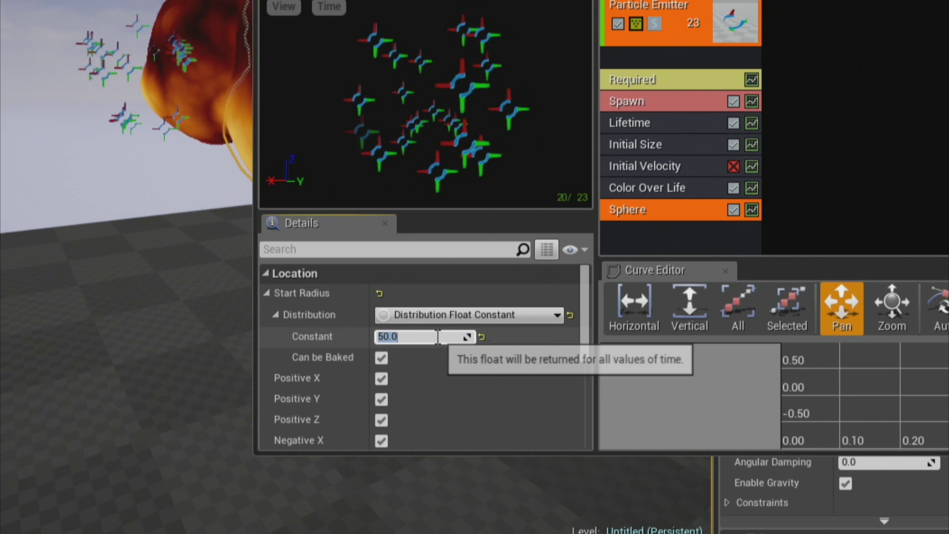
pyautogui.write('1060')
pyautogui.press('Return')
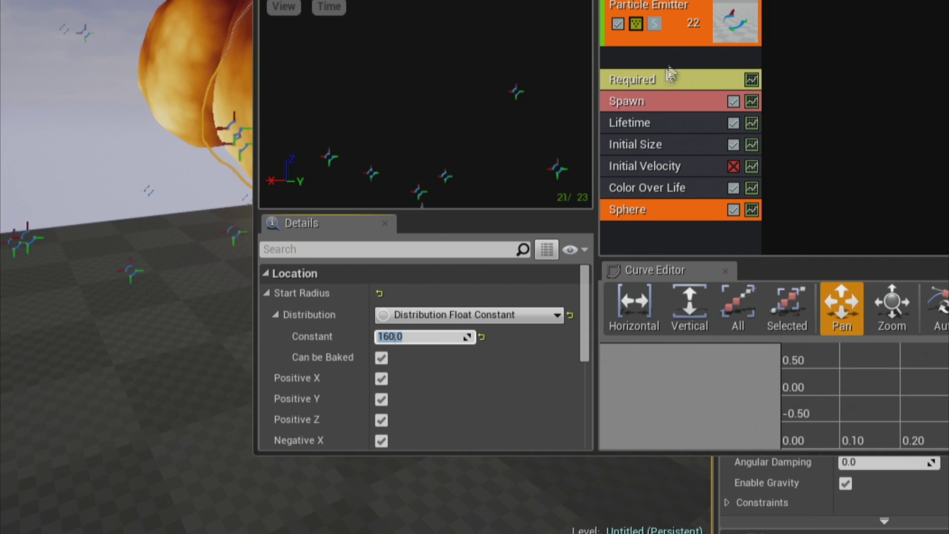
# - Add GPU Sprites type data to the particle emitter and give the particle system fixed bounds
pyautogui.click(660, 103)
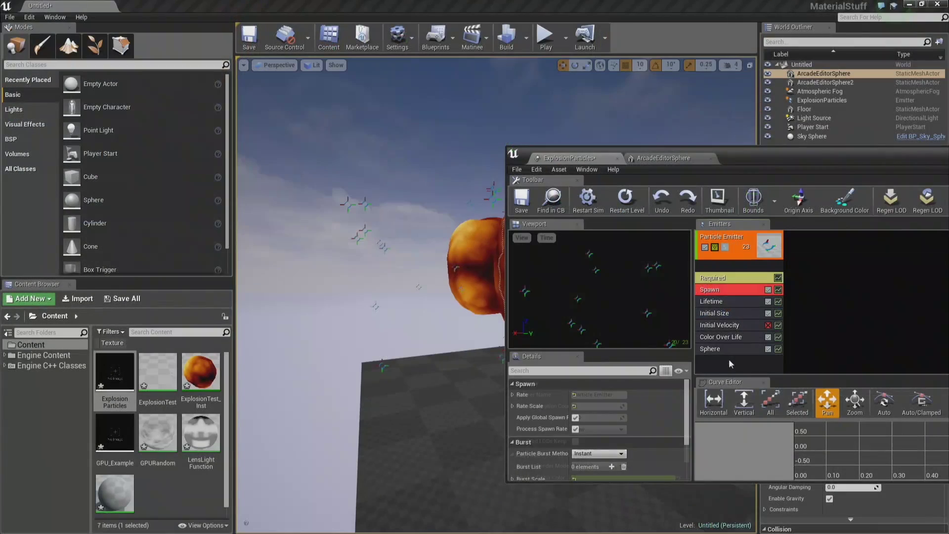
pyautogui.rightClick(659, 241)
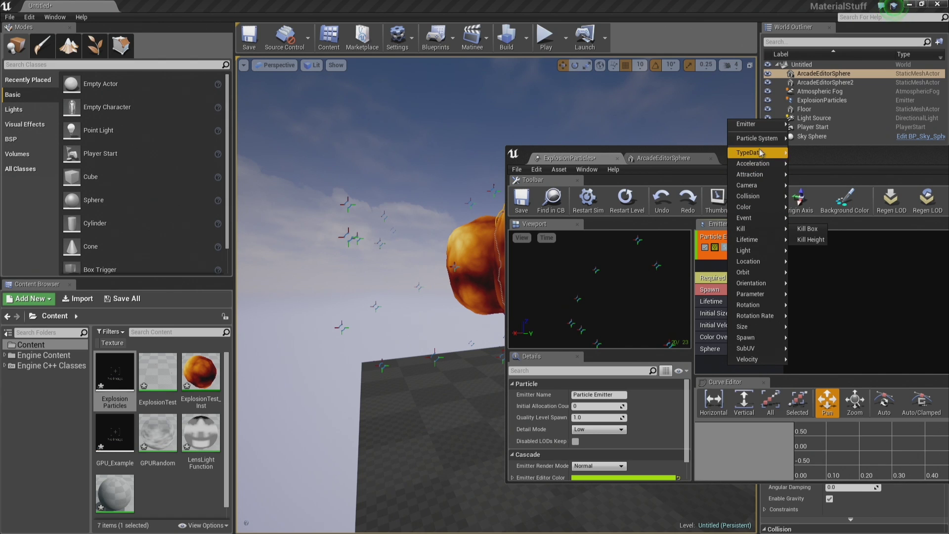
pyautogui.moveTo(761, 153)
pyautogui.click(822, 183)
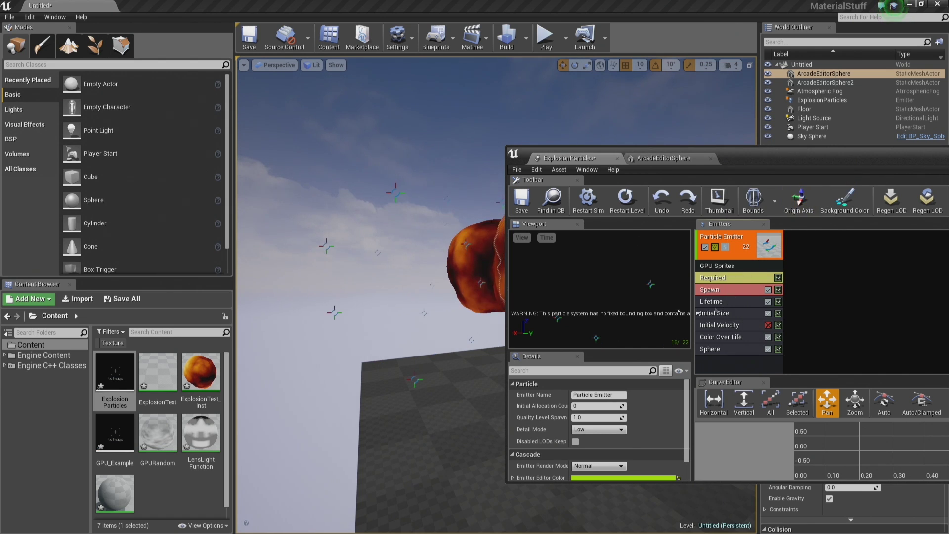
pyautogui.click(778, 211)
pyautogui.click(793, 221)
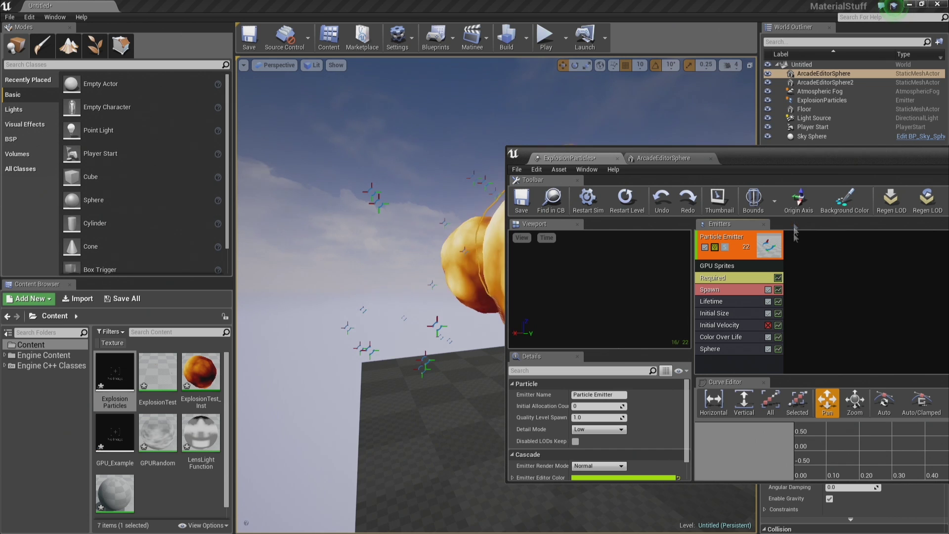
# - Set the emitter's spawn rate to a constant 2500
pyautogui.click(740, 291)
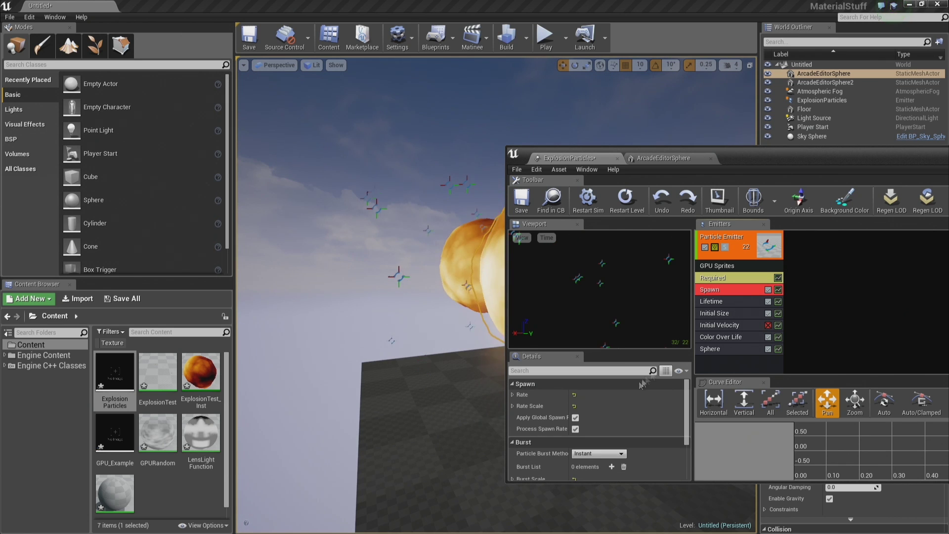
pyautogui.click(513, 395)
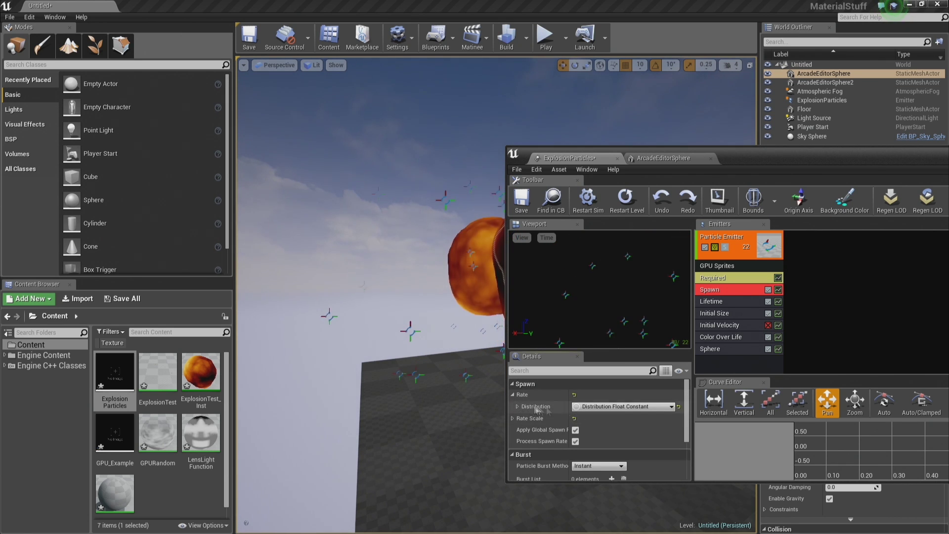
pyautogui.click(517, 406)
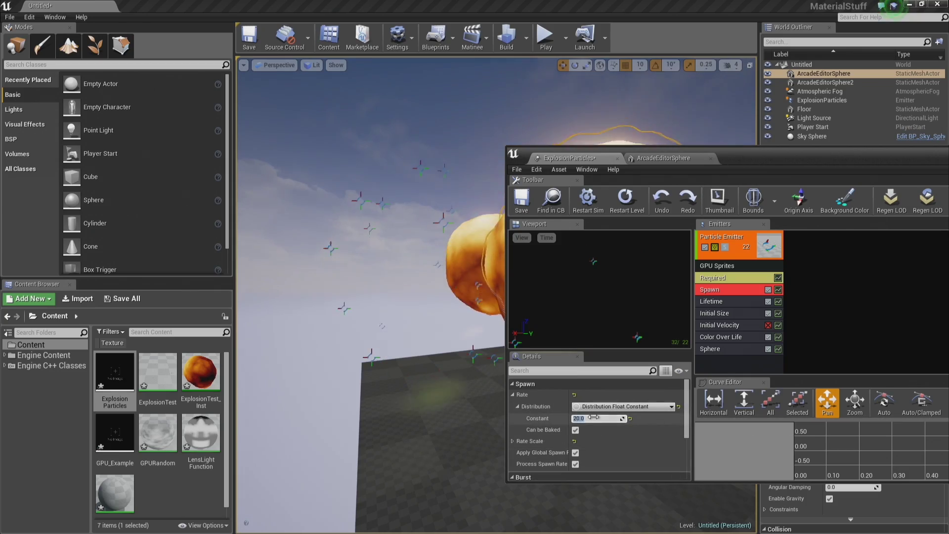
pyautogui.write('2500')
pyautogui.press('Return')
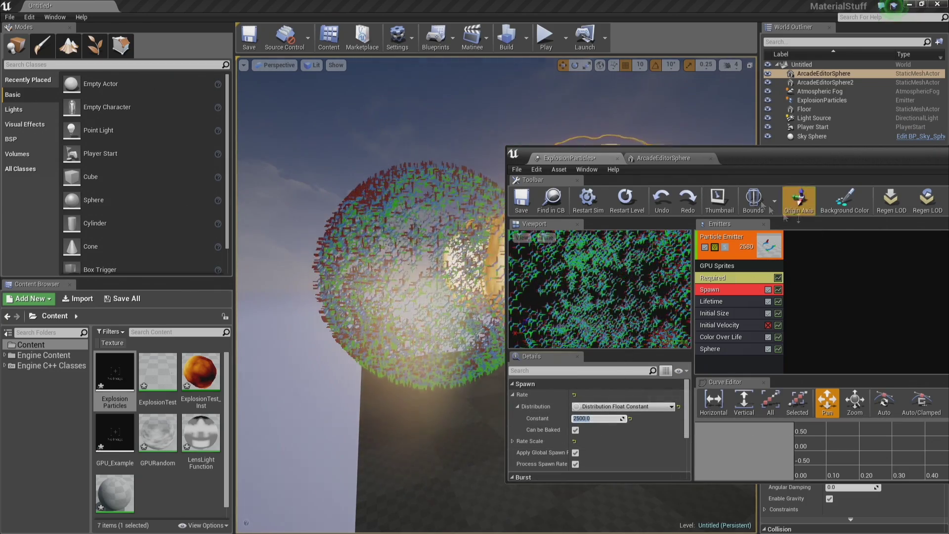
# - Move ExplosionParticles in the level to location X -300, Y -300, Z 300
pyautogui.moveTo(792, 158); pyautogui.dragTo(737, 414)
pyautogui.moveTo(494, 297); pyautogui.dragTo(534, 218)
pyautogui.press('f')
pyautogui.keyDown('alt'); pyautogui.moveTo(626, 286); pyautogui.dragTo(581, 271); pyautogui.keyUp('alt')
pyautogui.click(581, 270)
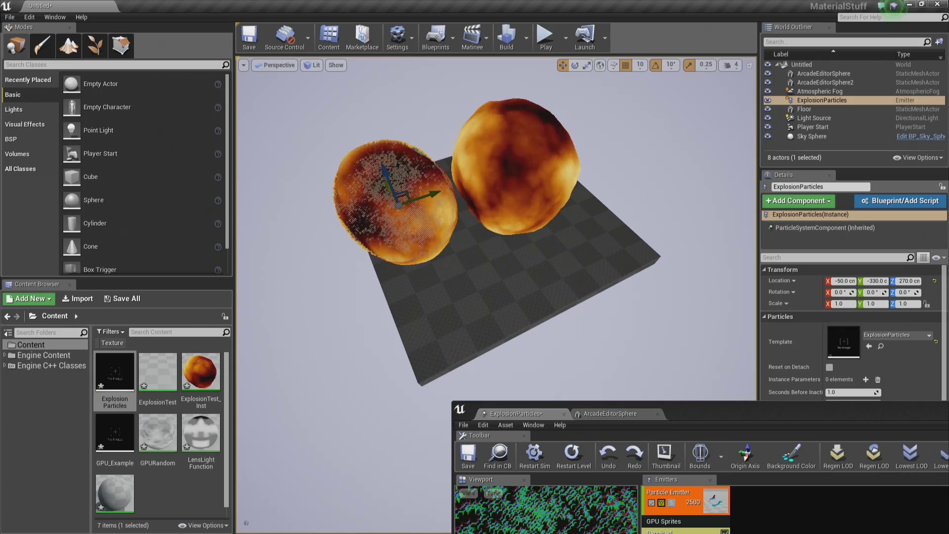
pyautogui.press('f')
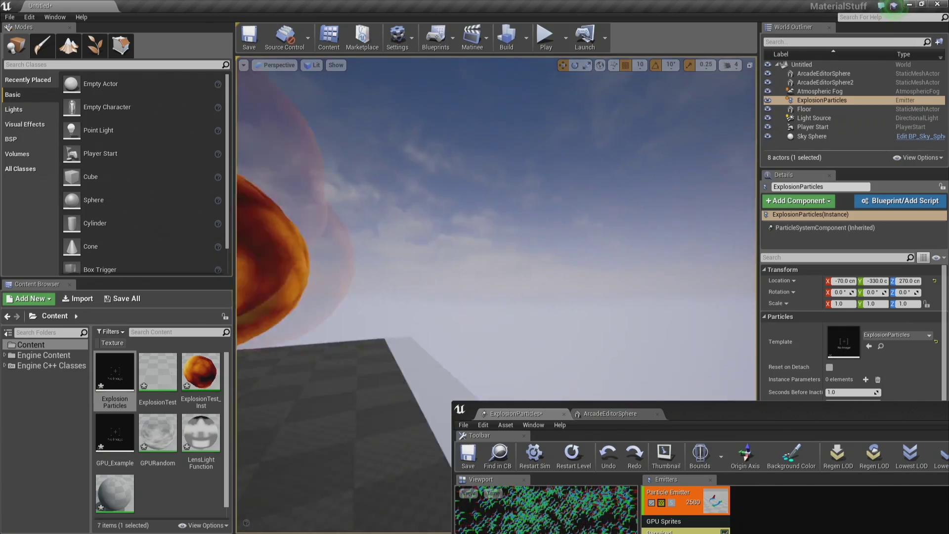
pyautogui.scroll(-3, 593, 274)
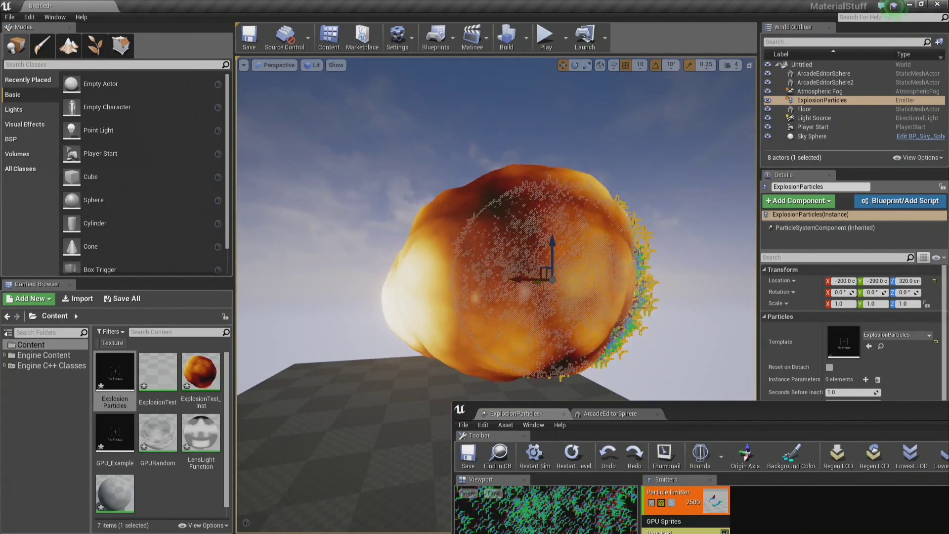
pyautogui.moveTo(656, 198)
pyautogui.mouseDown(button='right')
pyautogui.moveTo(642, 208)
pyautogui.moveTo(656, 198)
pyautogui.mouseUp(button='right')
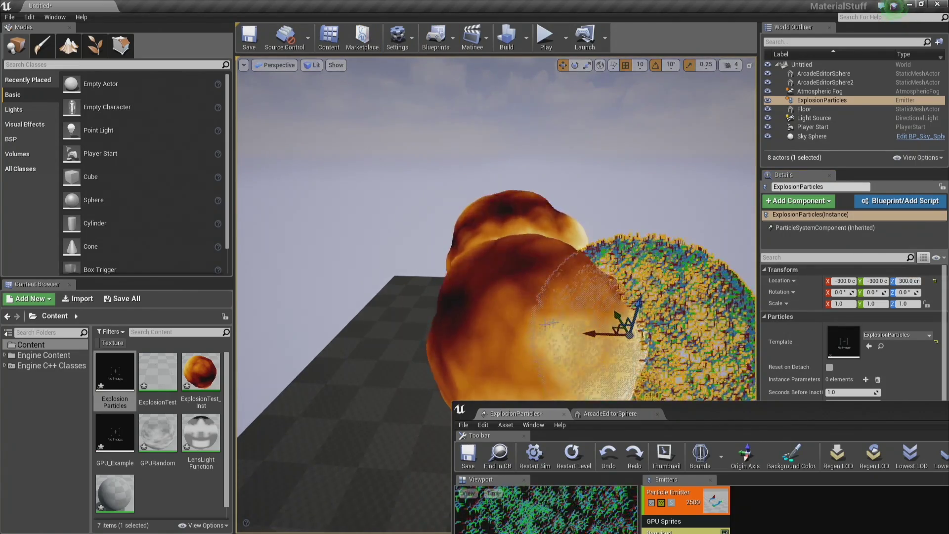
# - Move ArcadeEditorSphere2 onto the ExplosionParticles centre at X -300, Y -300, and inspect the deselected overlap from several sides
pyautogui.click(514, 336)
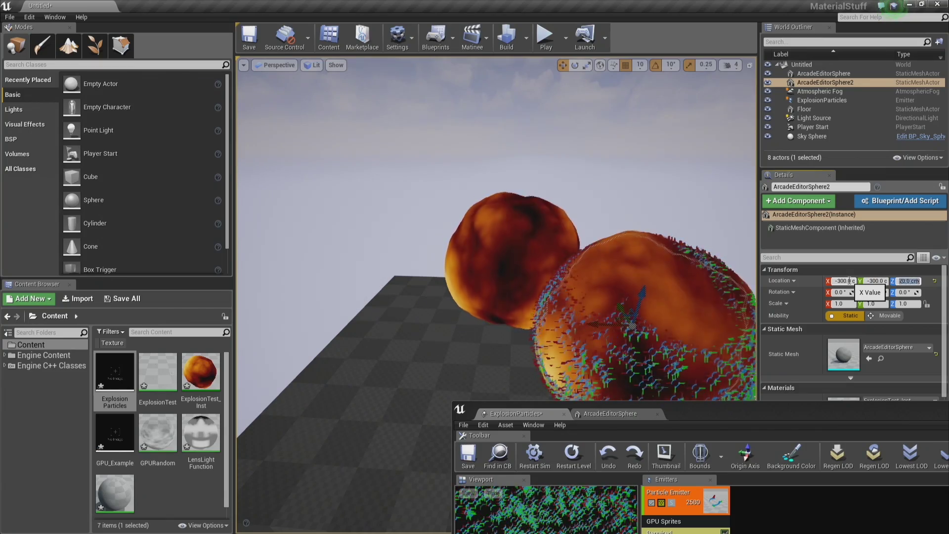
pyautogui.moveTo(601, 231); pyautogui.dragTo(601, 231, button='right')
pyautogui.press('Escape')
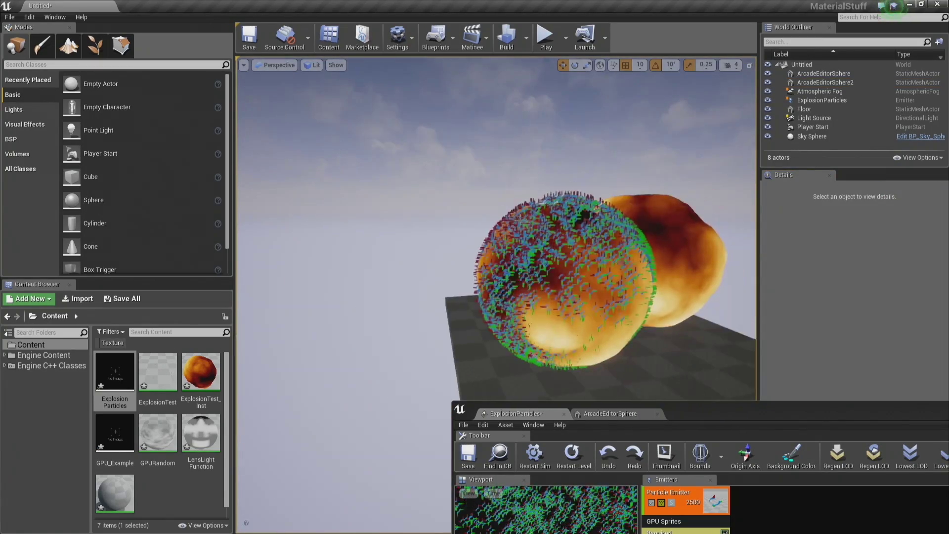
pyautogui.click(576, 281)
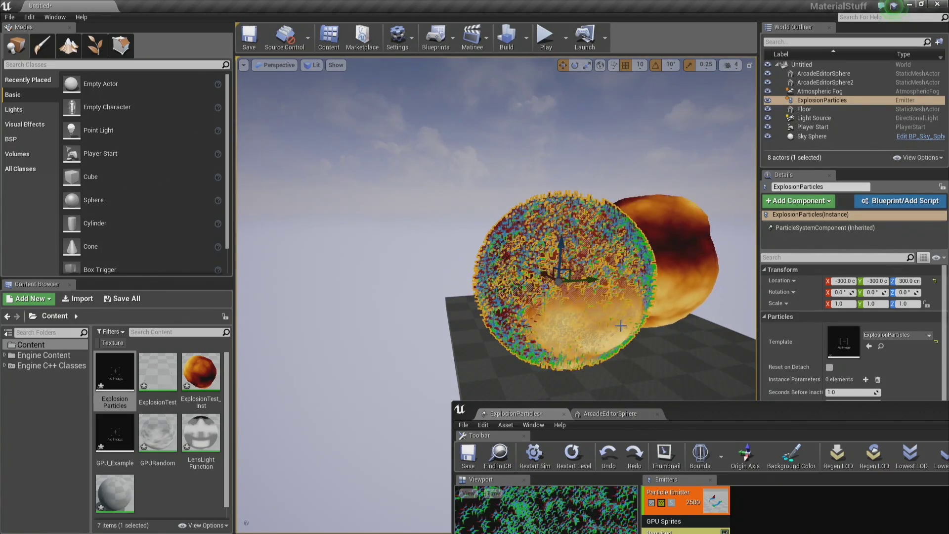
pyautogui.press('Escape')
pyautogui.moveTo(621, 325); pyautogui.dragTo(621, 326, button='right')
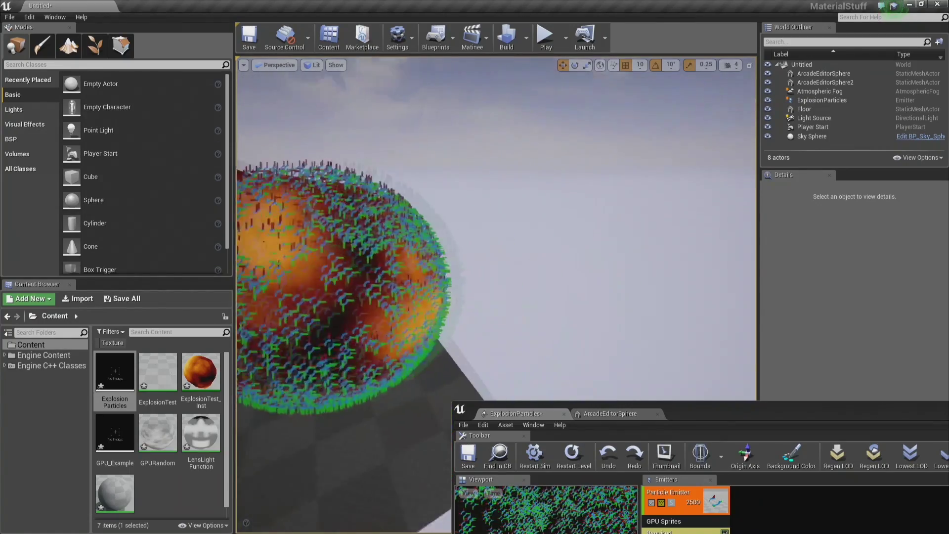
pyautogui.moveTo(553, 307); pyautogui.dragTo(553, 306, button='right')
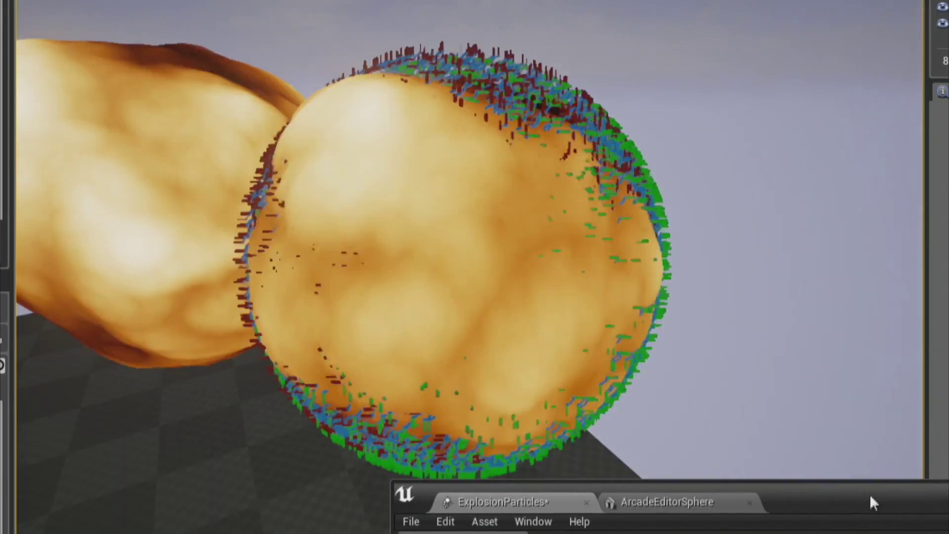
# - Add a second Sphere location module to the particle emitter
pyautogui.moveTo(870, 497); pyautogui.dragTo(736, 143)
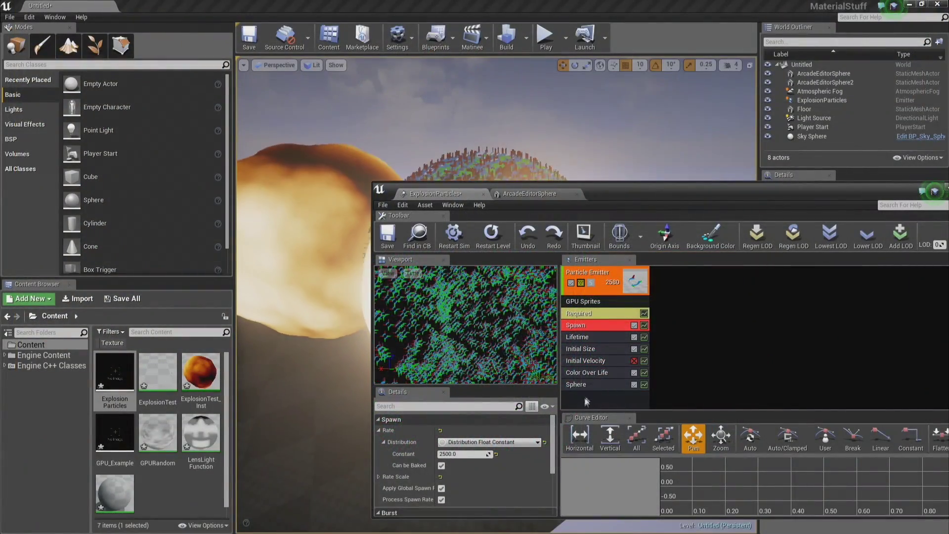
pyautogui.click(590, 385)
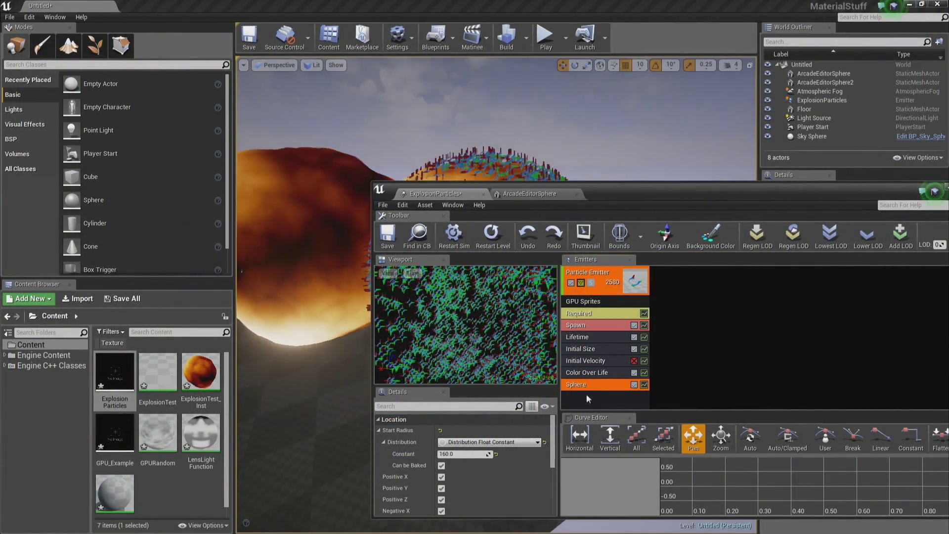
pyautogui.rightClick(588, 399)
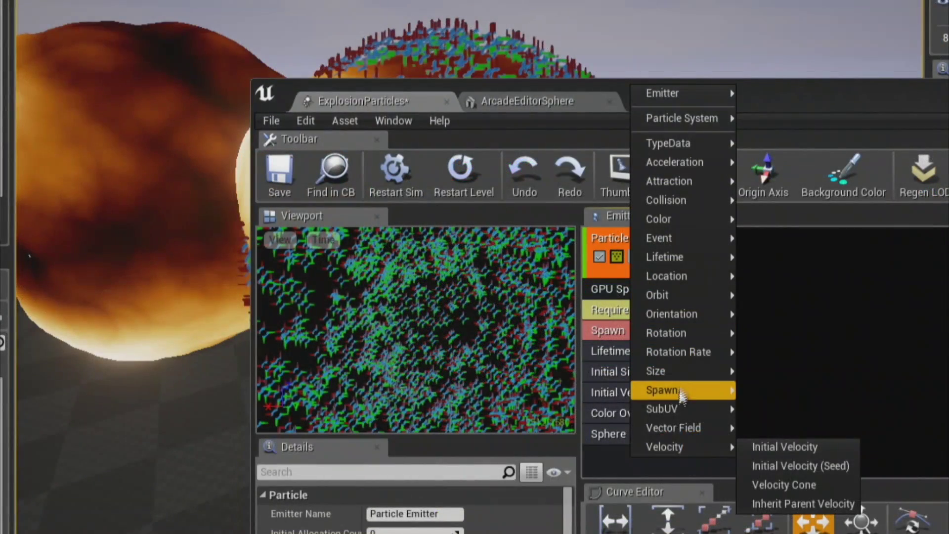
pyautogui.moveTo(686, 275)
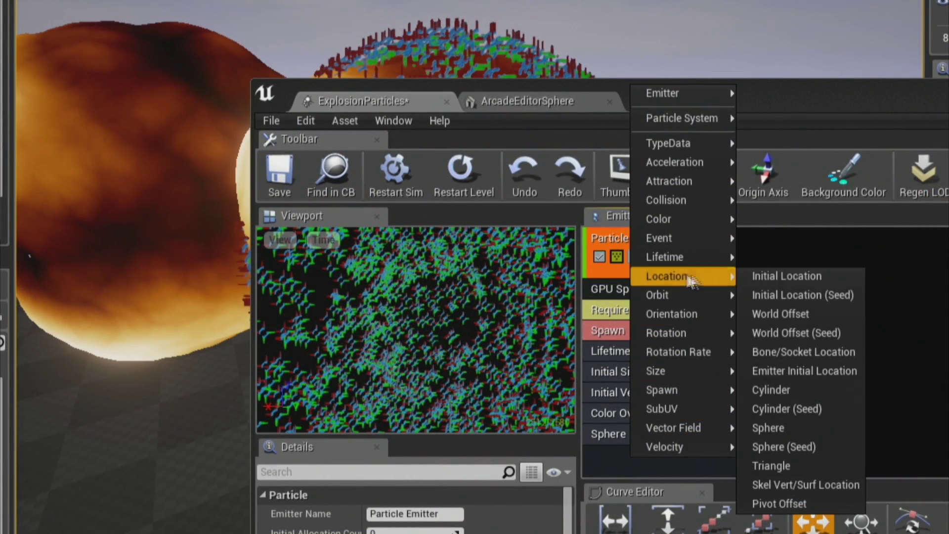
pyautogui.click(792, 428)
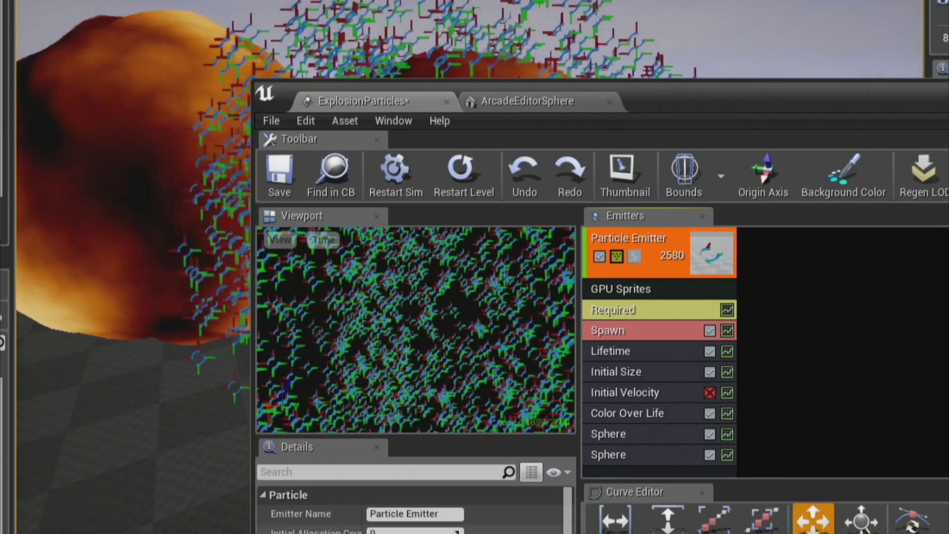
# - Set the second Sphere module's Start Radius to a constant 10
pyautogui.click(697, 453)
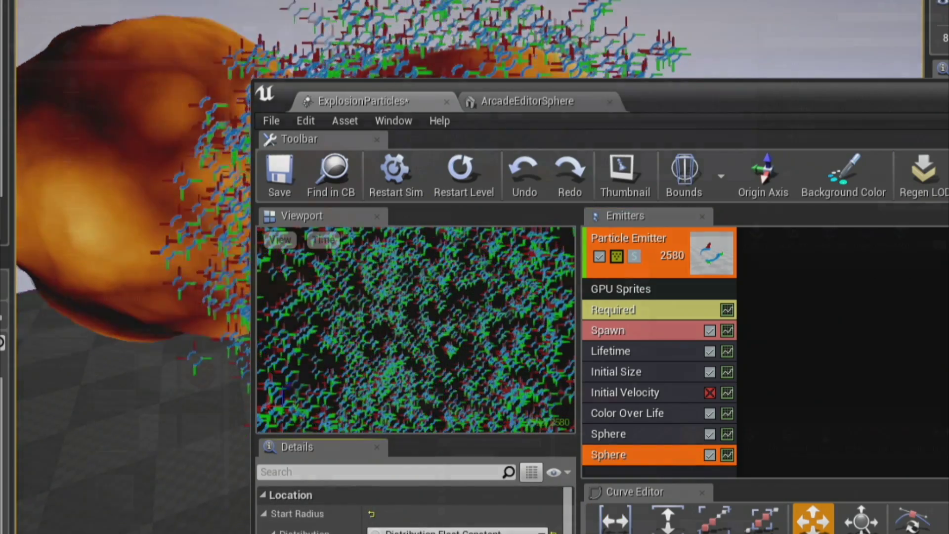
pyautogui.click(475, 453)
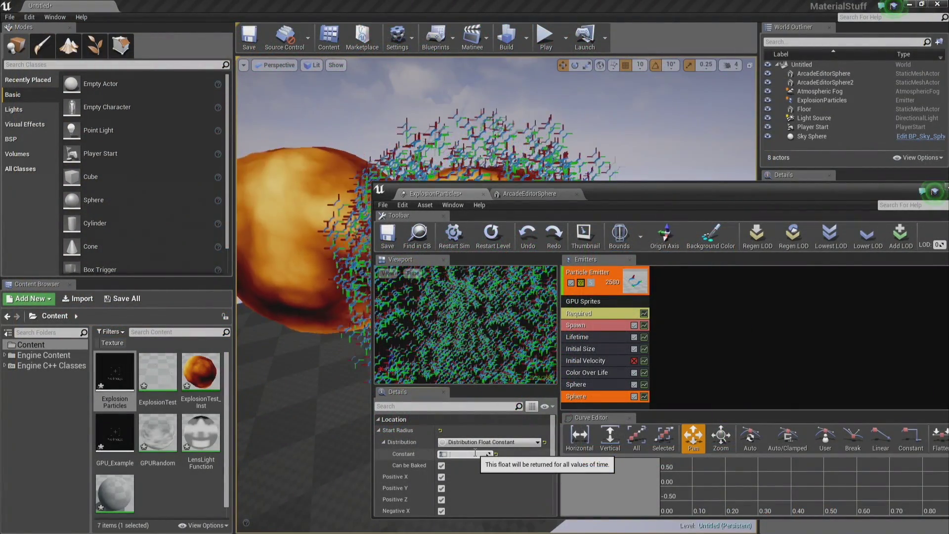
pyautogui.write('10')
pyautogui.press('Return')
# - Set the first Sphere module's Start Radius to a constant 155 and check the particle coverage in the level
pyautogui.click(577, 384)
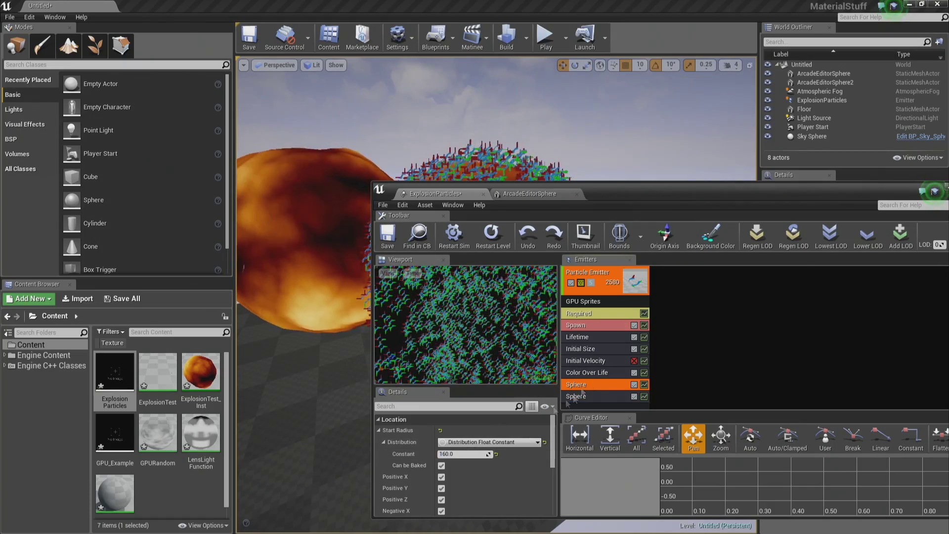
pyautogui.write('1')
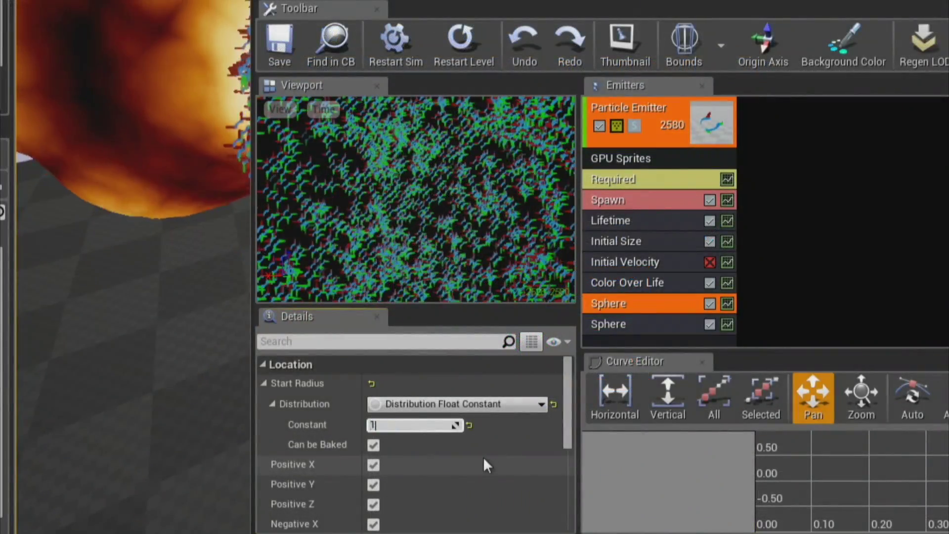
pyautogui.write('55')
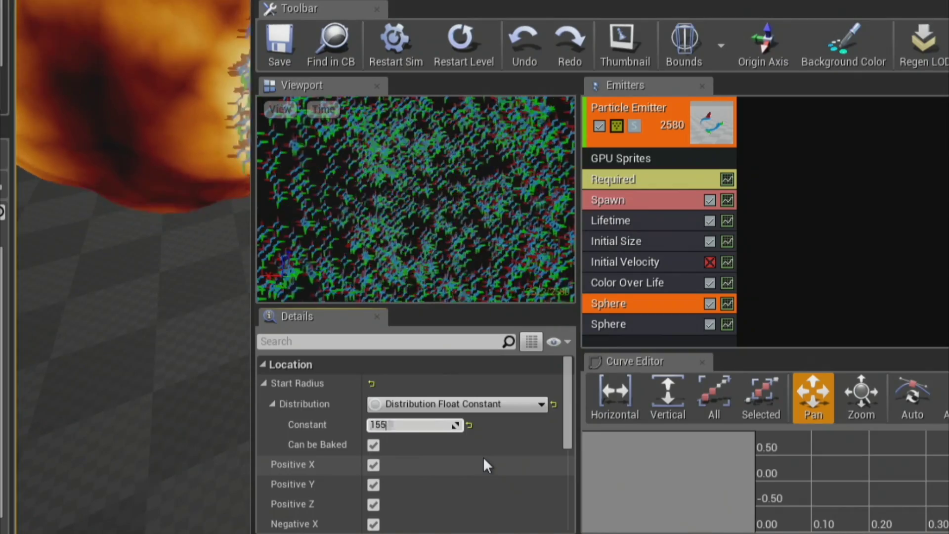
pyautogui.press('Return')
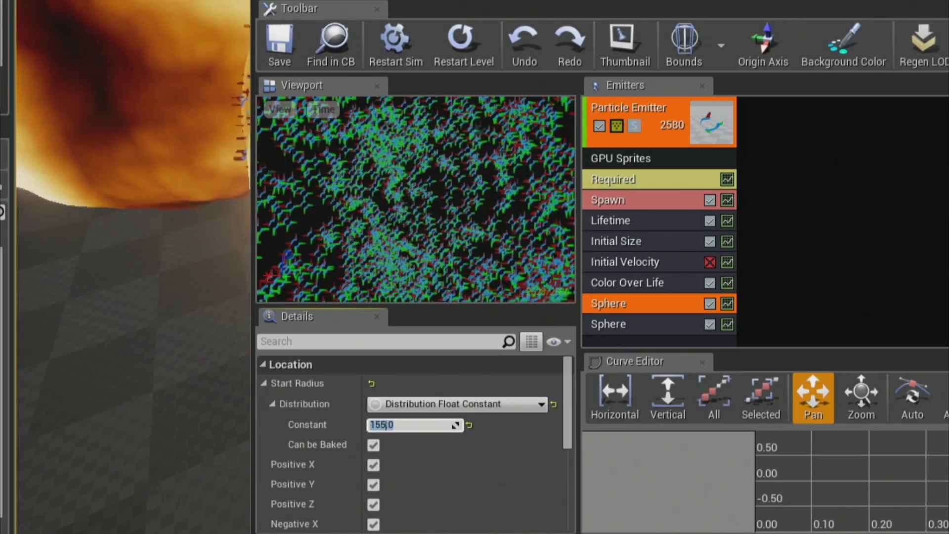
pyautogui.moveTo(767, 1); pyautogui.dragTo(790, 254)
pyautogui.moveTo(774, 170); pyautogui.dragTo(712, 150, button='right')
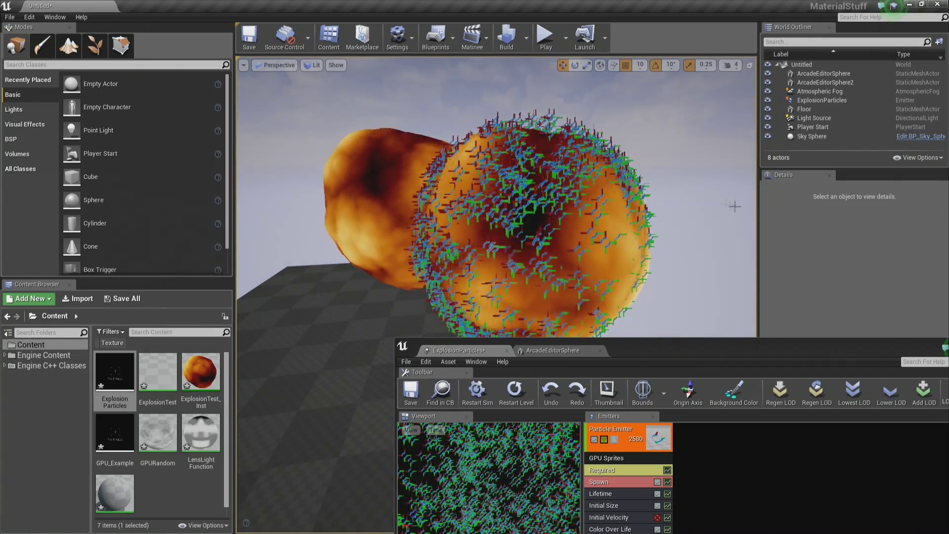
# - Enable Velocity on the first Sphere module and set its Velocity Scale to a constant 0.05
pyautogui.moveTo(725, 351); pyautogui.dragTo(726, 212)
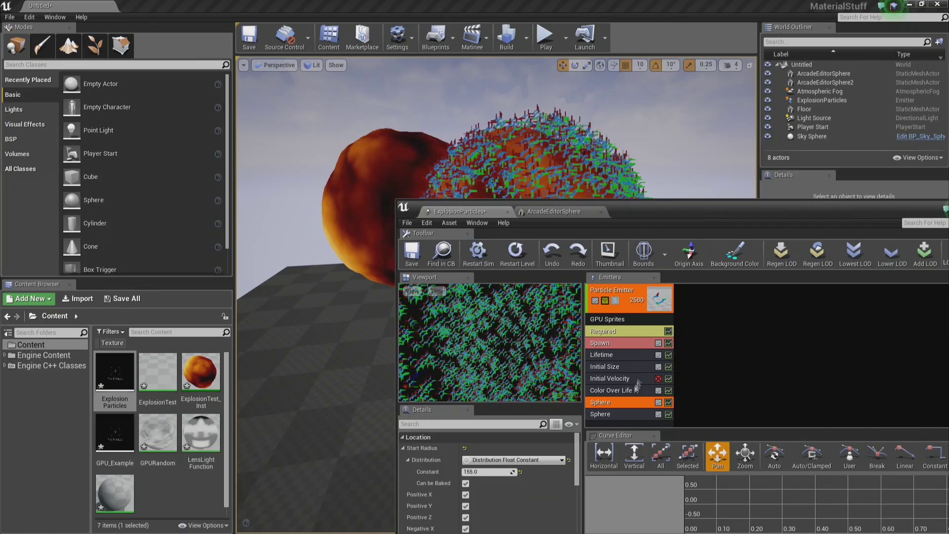
pyautogui.scroll(-5, 474, 485)
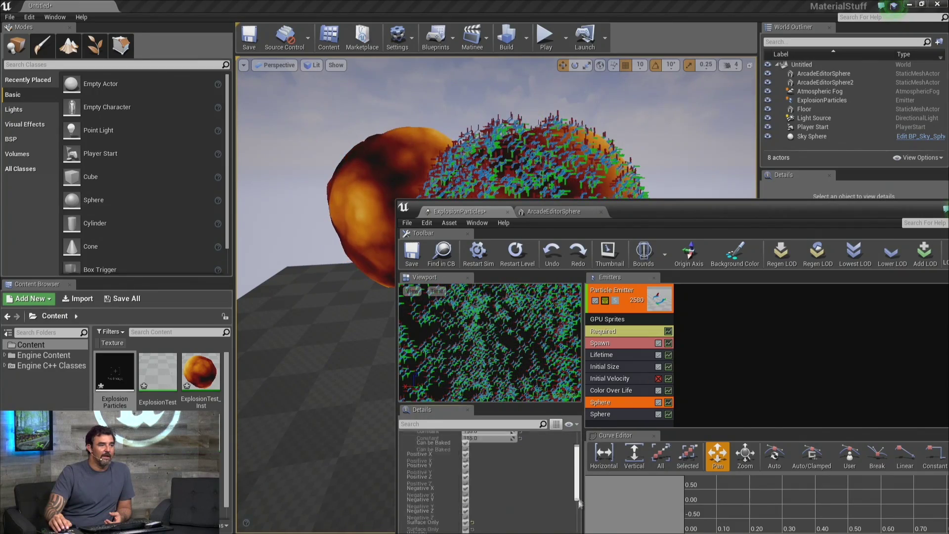
pyautogui.click(465, 478)
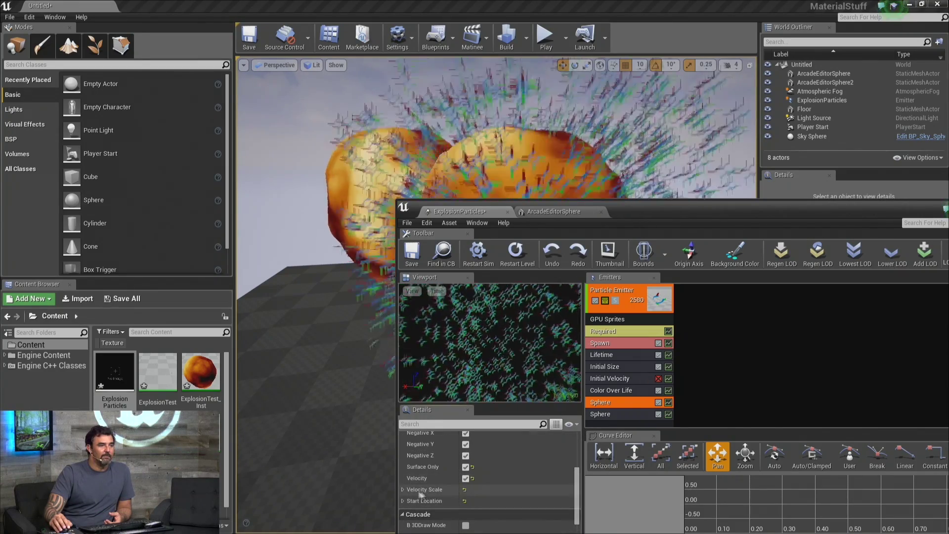
pyautogui.click(402, 489)
pyautogui.click(407, 502)
pyautogui.write('1')
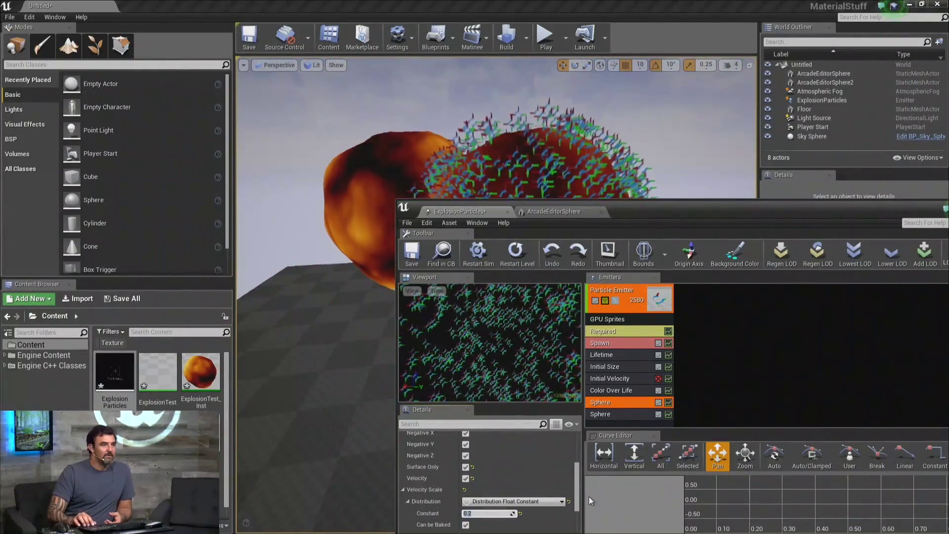
pyautogui.press('BackSpace')
pyautogui.write('0.05')
pyautogui.press('Return')
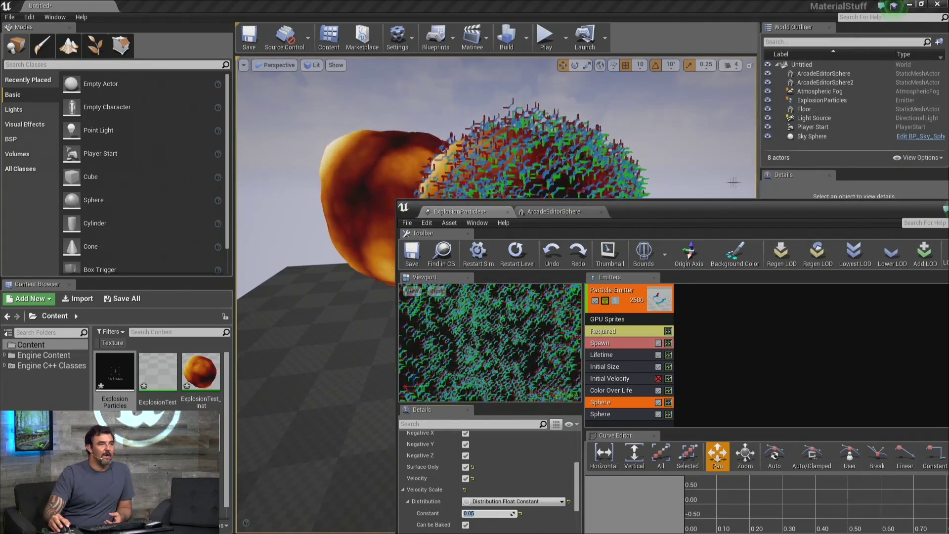
# - Assign the GPURandom material to the emitter through its Required module
pyautogui.moveTo(697, 212); pyautogui.dragTo(795, 247)
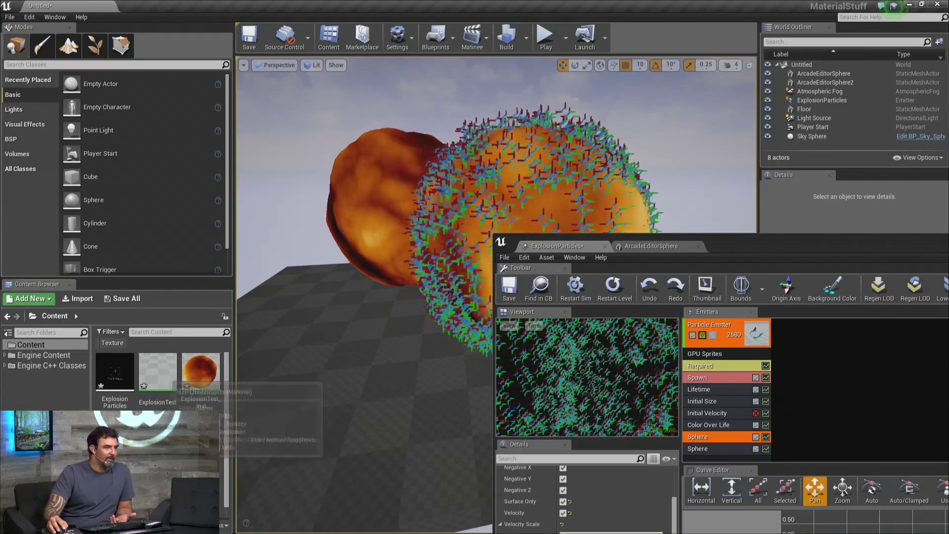
pyautogui.click(712, 366)
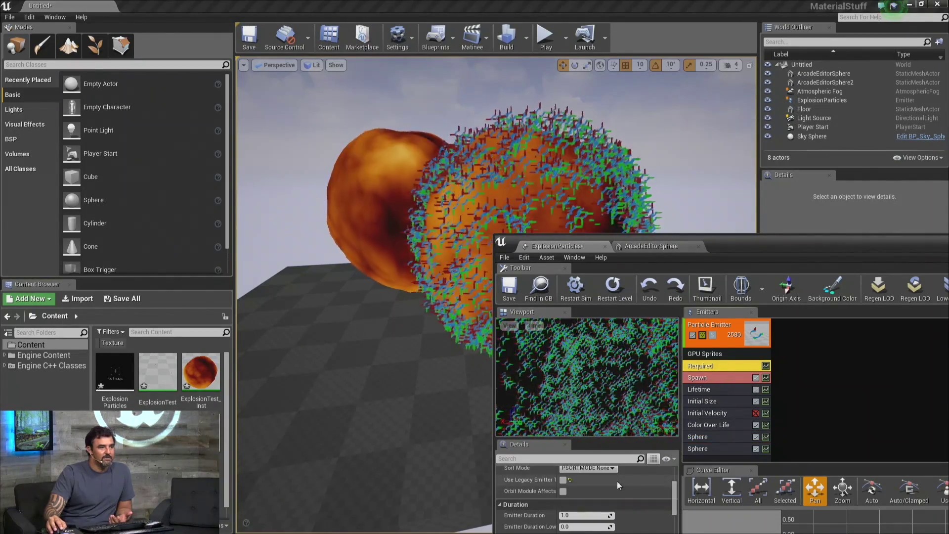
pyautogui.scroll(5, 623, 499)
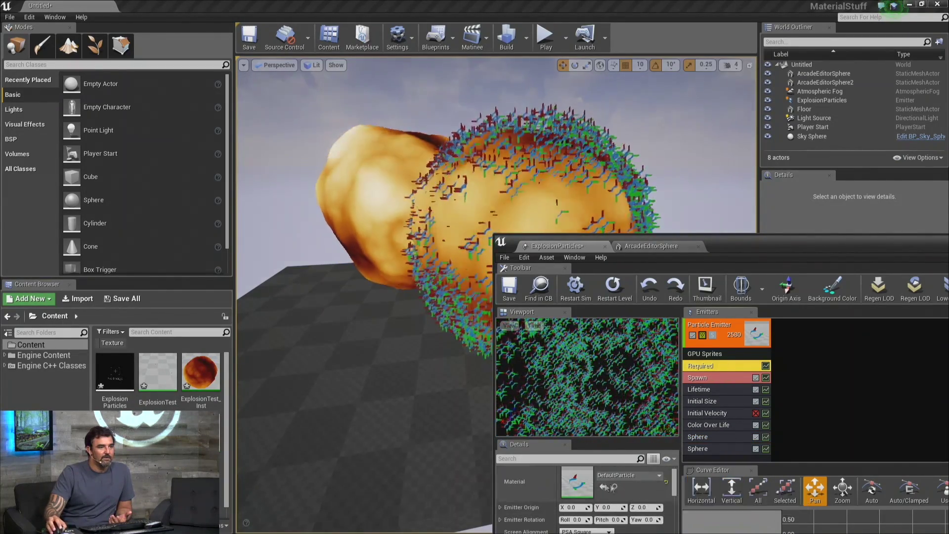
pyautogui.click(604, 488)
# - Set the first Color Over Life key to orange with R 0.77, G 0.197, B 0, and raise its curve values for a bright glow
pyautogui.moveTo(767, 242); pyautogui.dragTo(745, 152)
pyautogui.rightClick(706, 347)
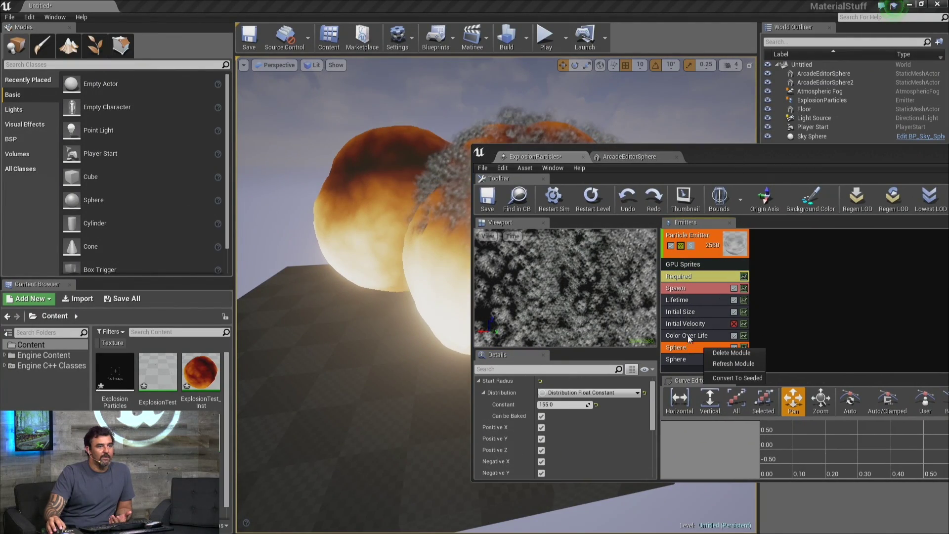
pyautogui.click(690, 336)
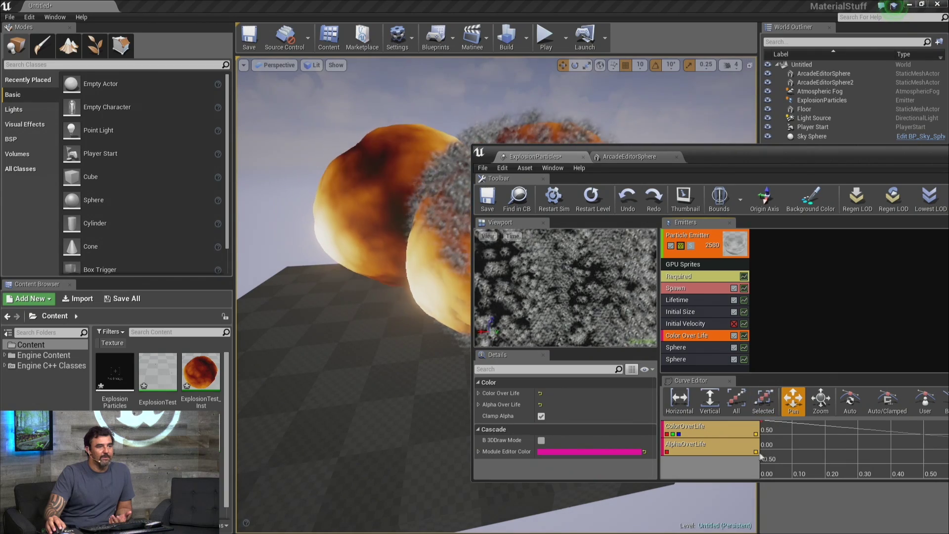
pyautogui.moveTo(762, 457); pyautogui.dragTo(812, 450)
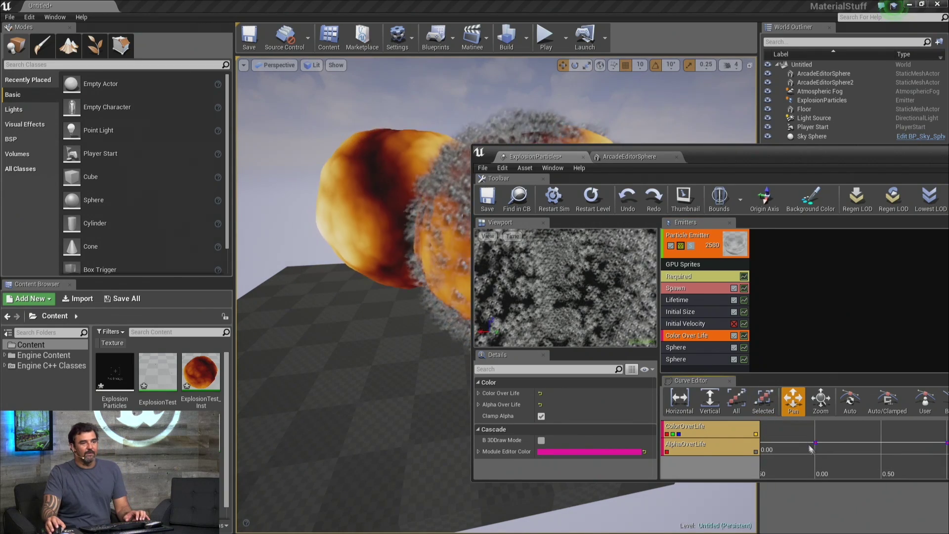
pyautogui.rightClick(817, 445)
pyautogui.click(826, 470)
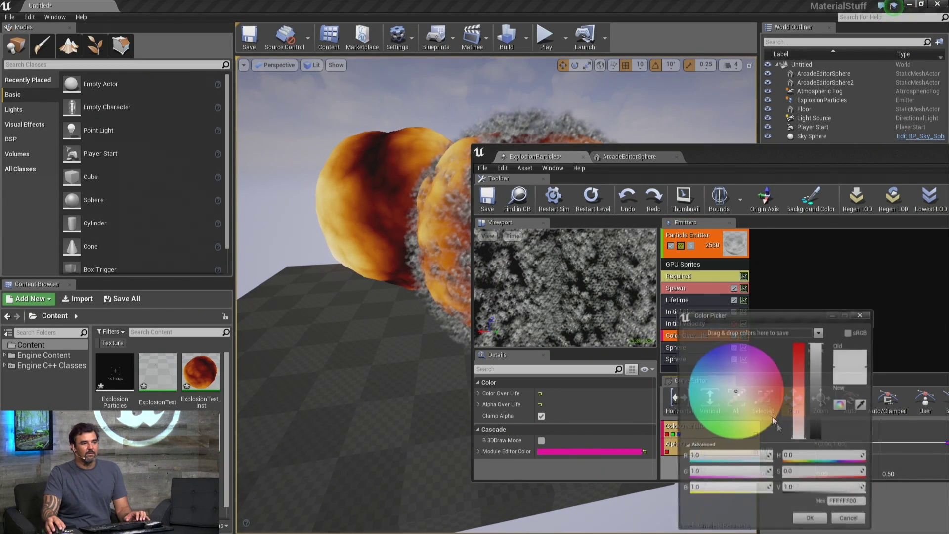
pyautogui.moveTo(796, 367); pyautogui.dragTo(798, 345)
pyautogui.click(779, 406)
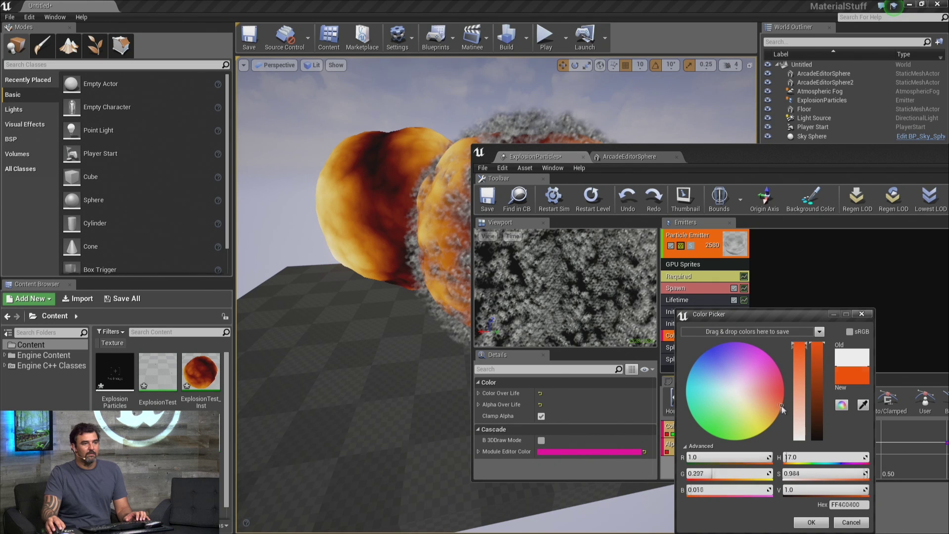
pyautogui.moveTo(819, 398); pyautogui.dragTo(817, 374)
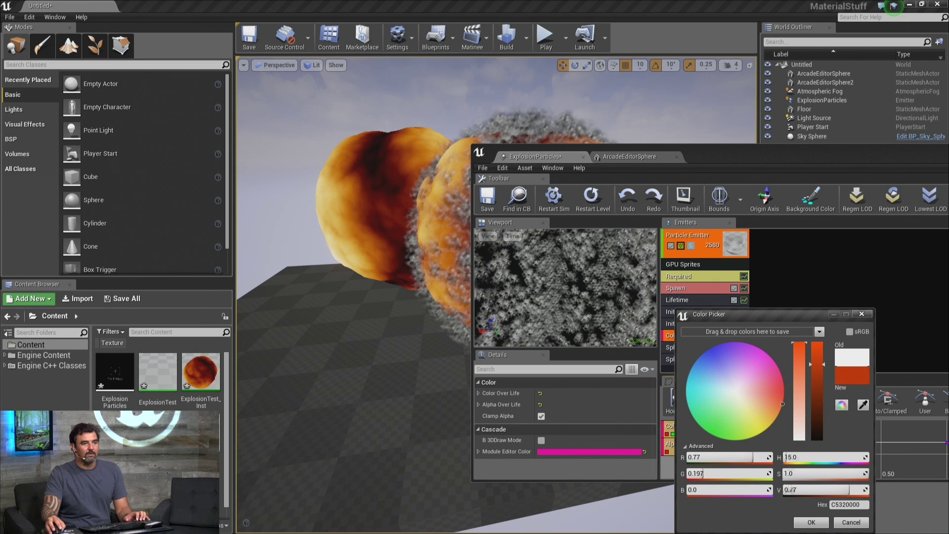
pyautogui.click(806, 522)
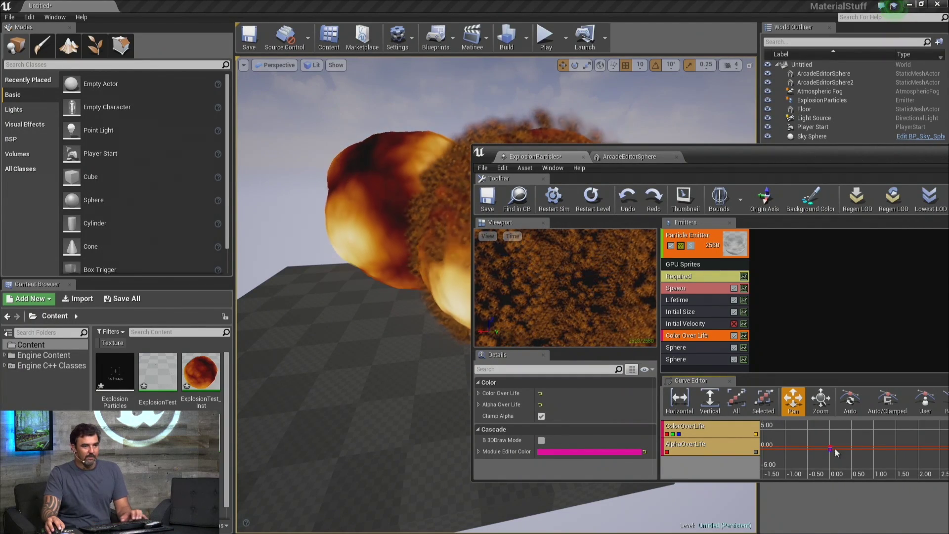
pyautogui.moveTo(832, 445)
pyautogui.mouseDown()
pyautogui.moveTo(841, 446)
pyautogui.moveTo(840, 459)
pyautogui.mouseUp()
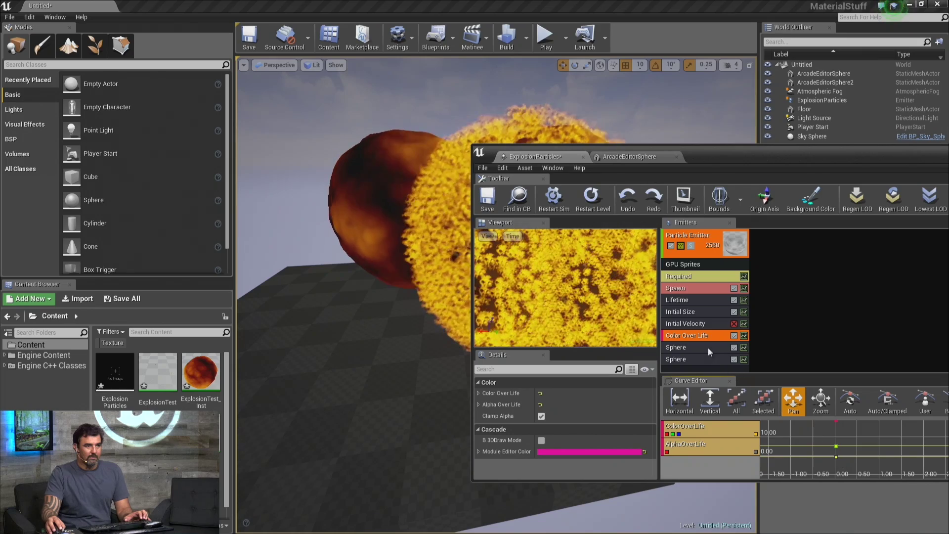
# - Add an Initial Rotation module to the emitter and inspect the particle shell around the sphere in the level
pyautogui.rightClick(691, 369)
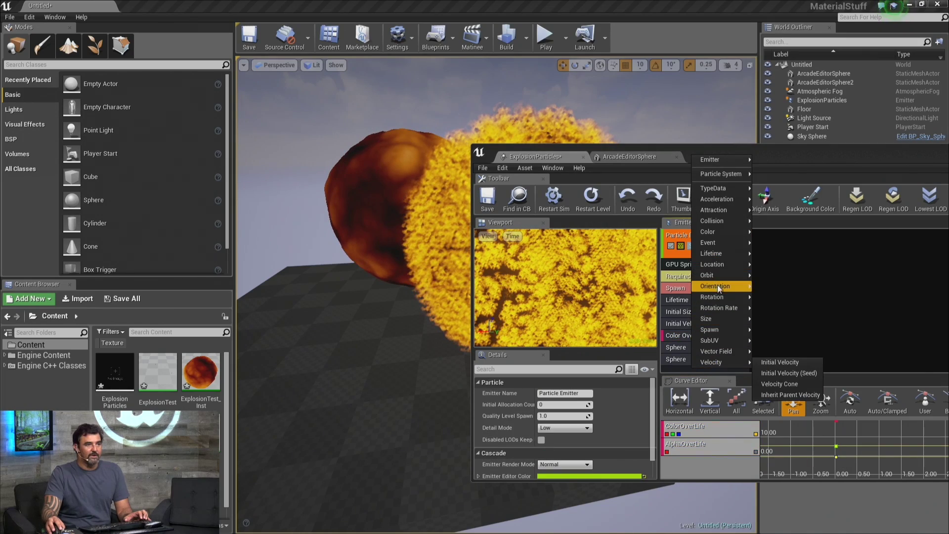
pyautogui.moveTo(712, 297)
pyautogui.click(766, 298)
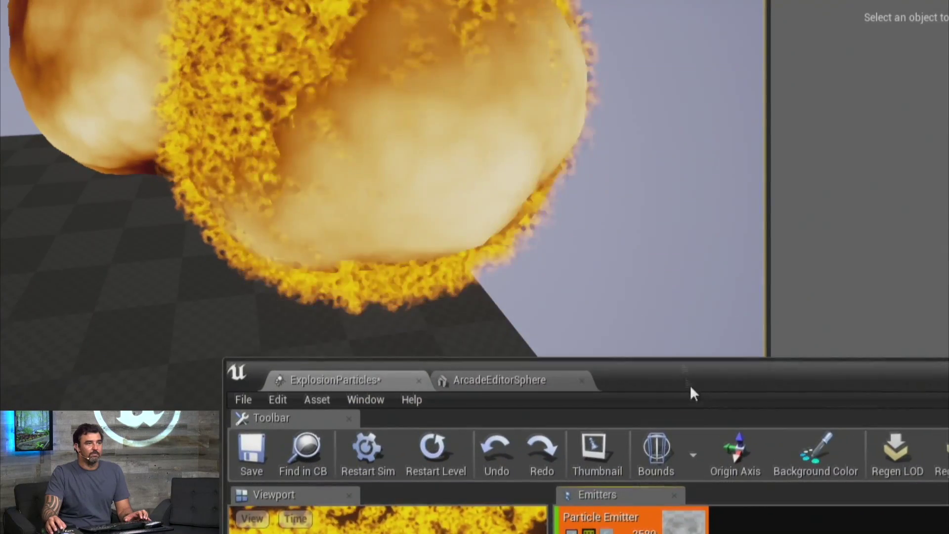
pyautogui.moveTo(687, 341); pyautogui.dragTo(687, 341, button='right')
pyautogui.moveTo(687, 341); pyautogui.dragTo(687, 341, button='right')
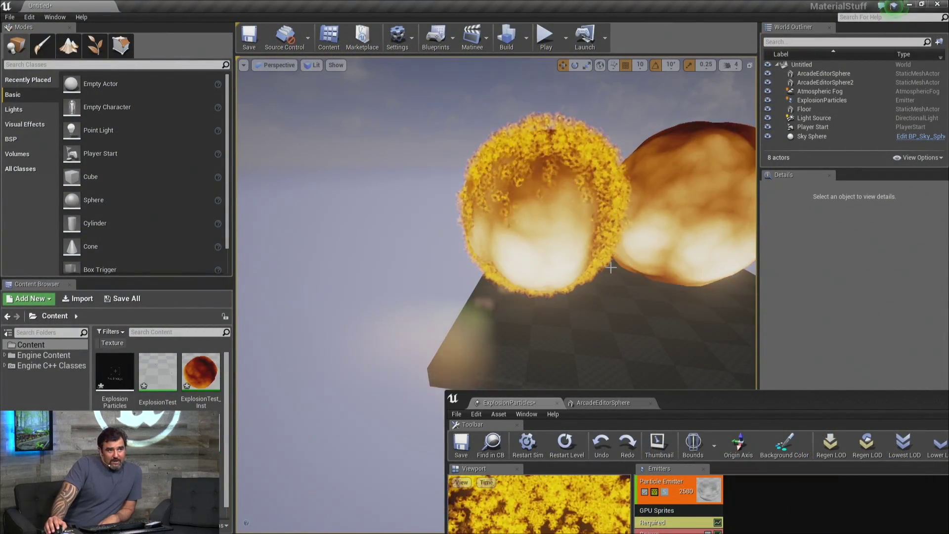
pyautogui.scroll(3, 611, 268)
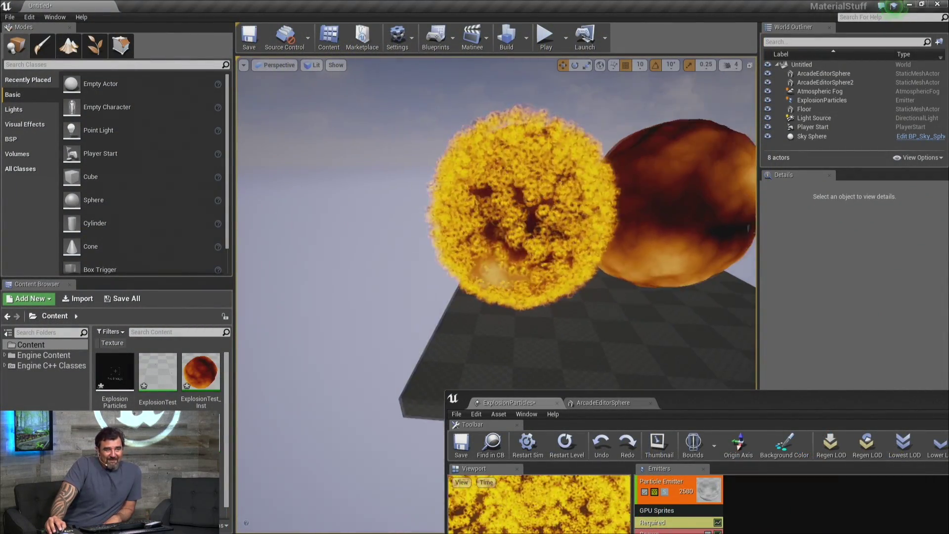
pyautogui.scroll(5, 613, 275)
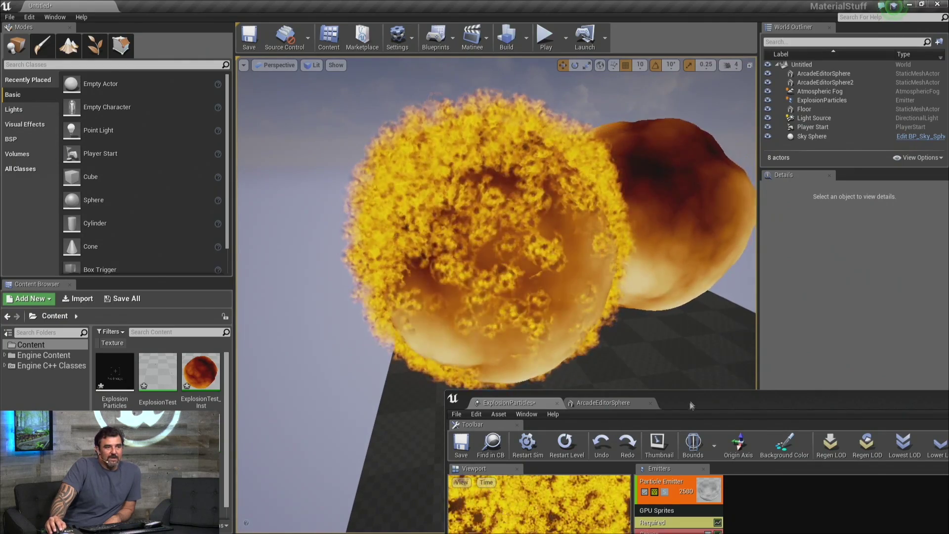
# - Add a Const Acceleration module to the particle emitter
pyautogui.moveTo(689, 401); pyautogui.dragTo(637, 135)
pyautogui.click(702, 297)
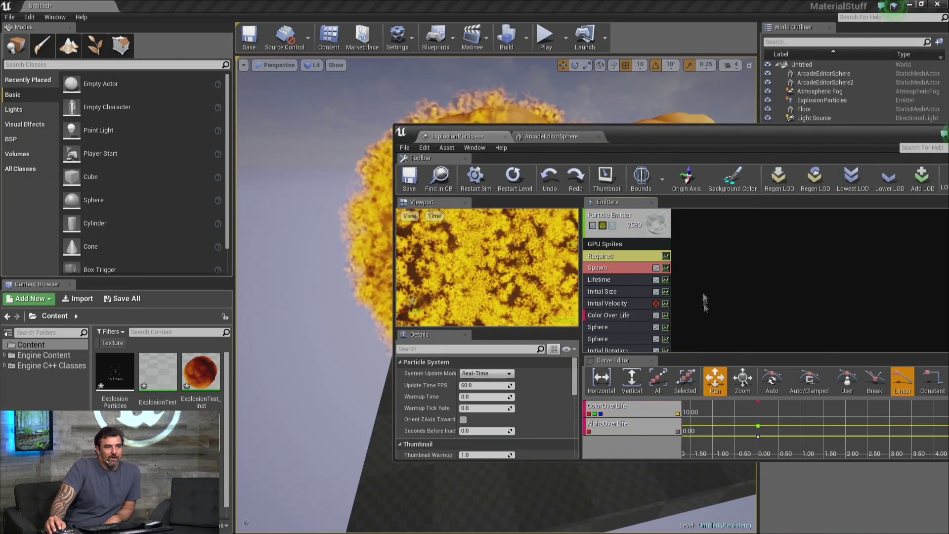
pyautogui.moveTo(673, 352); pyautogui.dragTo(651, 433)
pyautogui.rightClick(650, 421)
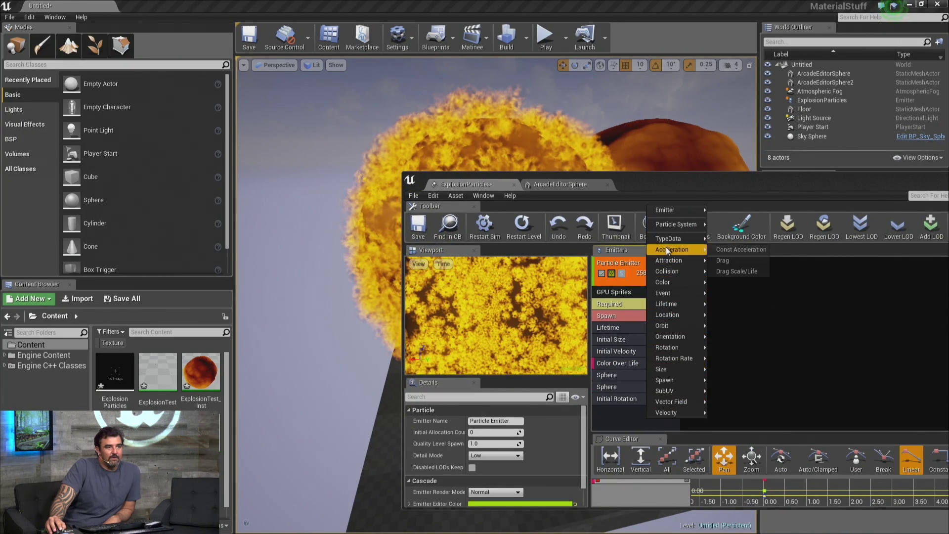
pyautogui.click(742, 249)
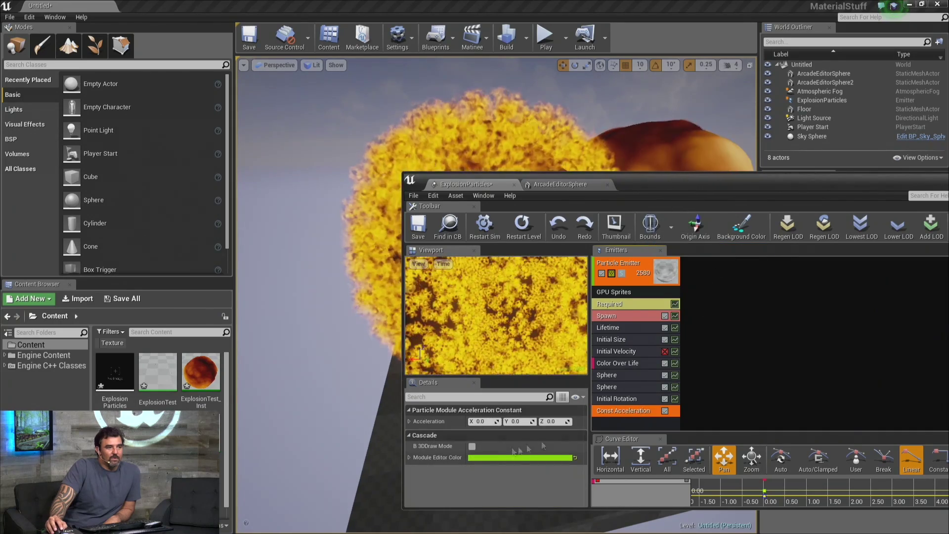
# - Set the Const Acceleration module's Z value to -300 and inspect the particle motion around the sphere in the level
pyautogui.click(553, 421)
pyautogui.write('50')
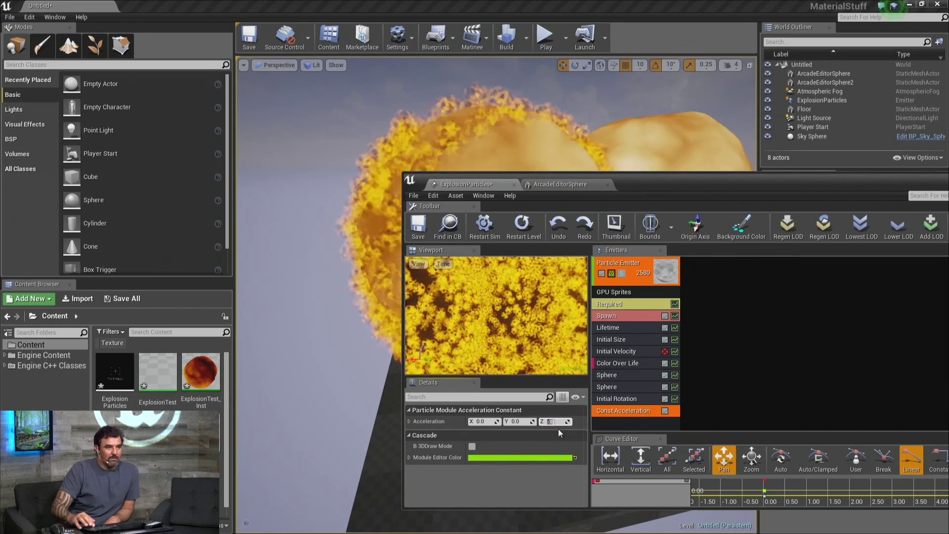
pyautogui.press('BackSpace')
pyautogui.press('BackSpace')
pyautogui.write('-3')
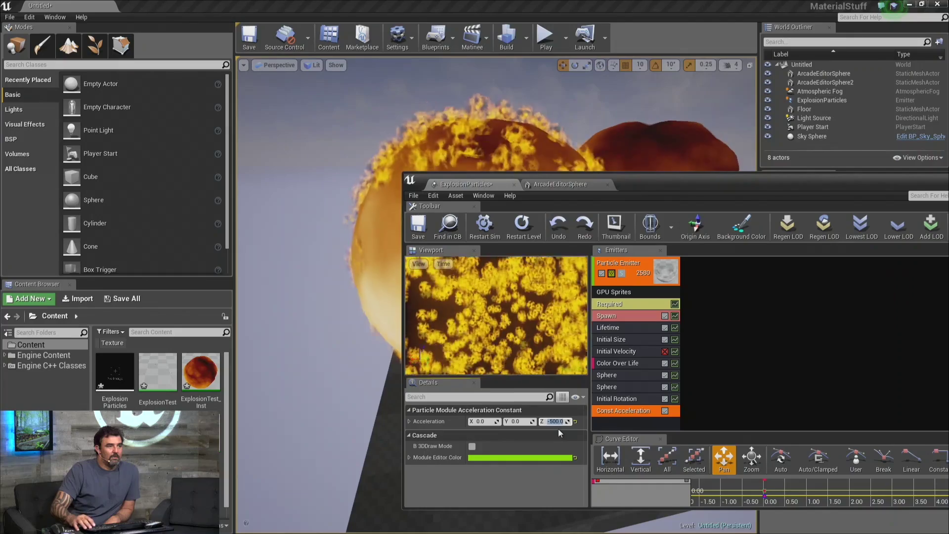
pyautogui.write('00')
pyautogui.press('Return')
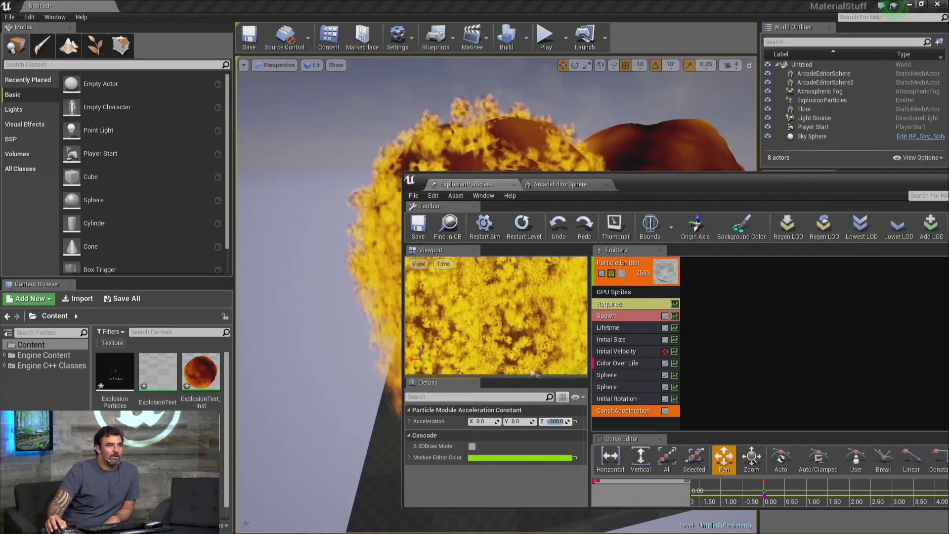
pyautogui.moveTo(682, 185); pyautogui.dragTo(881, 168)
pyautogui.scroll(-5, 525, 228)
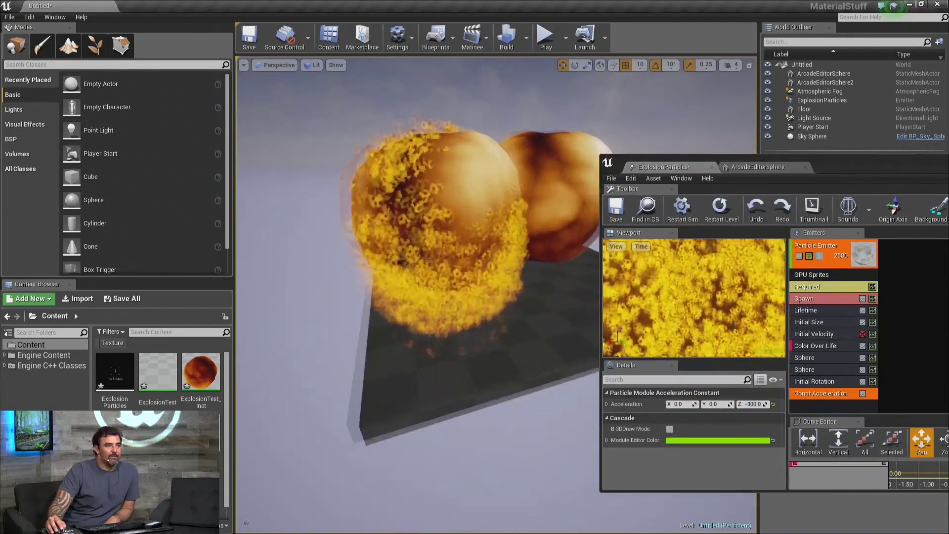
pyautogui.scroll(5, 525, 228)
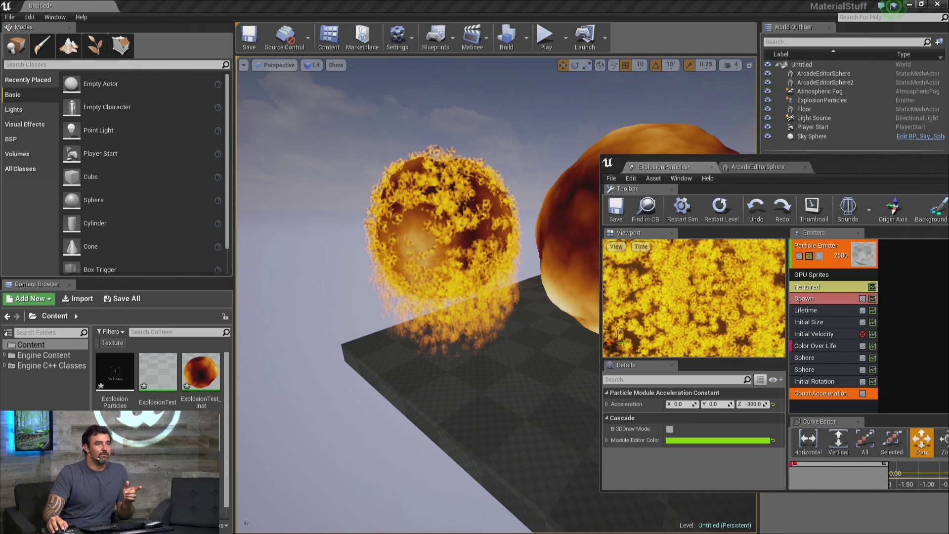
# - Open the ExplosionTest material and access Const B of the Multiply node that scales the noise for the vertex normal
pyautogui.doubleClick(169, 378)
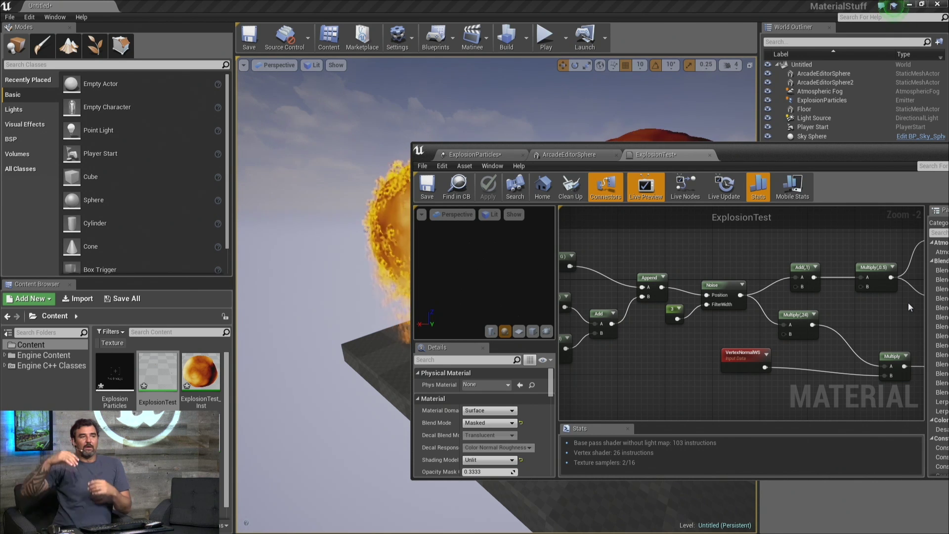
pyautogui.click(791, 314)
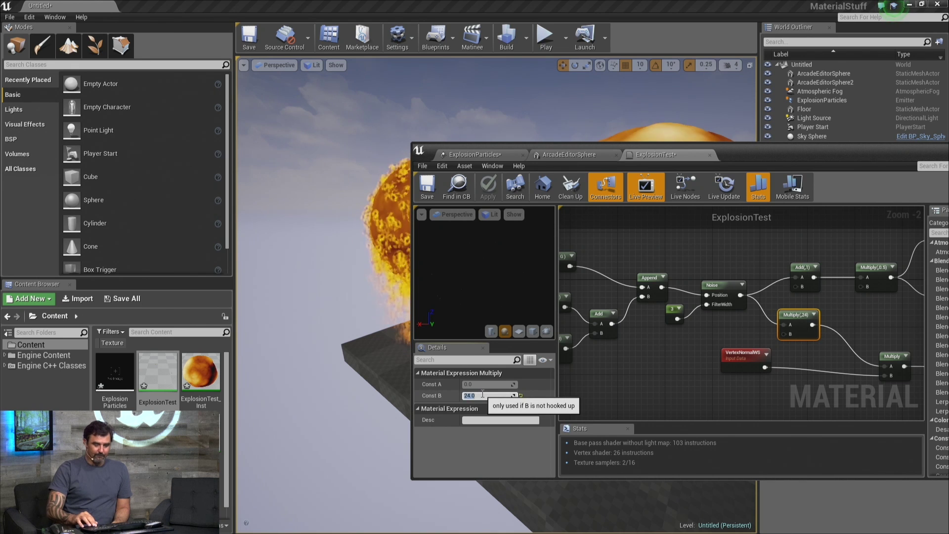
pyautogui.press('Return')
# - Set the ExplosionTest material's Blend Mode to Translucent and look through its translucency and usage settings
pyautogui.moveTo(712, 221); pyautogui.dragTo(697, 285, button='right')
pyautogui.moveTo(851, 269); pyautogui.dragTo(602, 259, button='right')
pyautogui.click(602, 260)
pyautogui.click(512, 423)
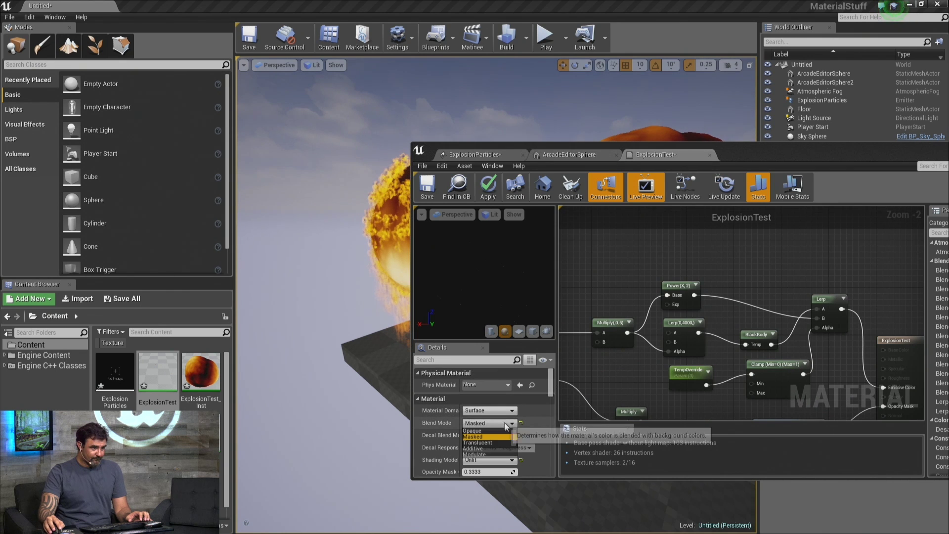
pyautogui.click(493, 442)
pyautogui.scroll(-5, 500, 446)
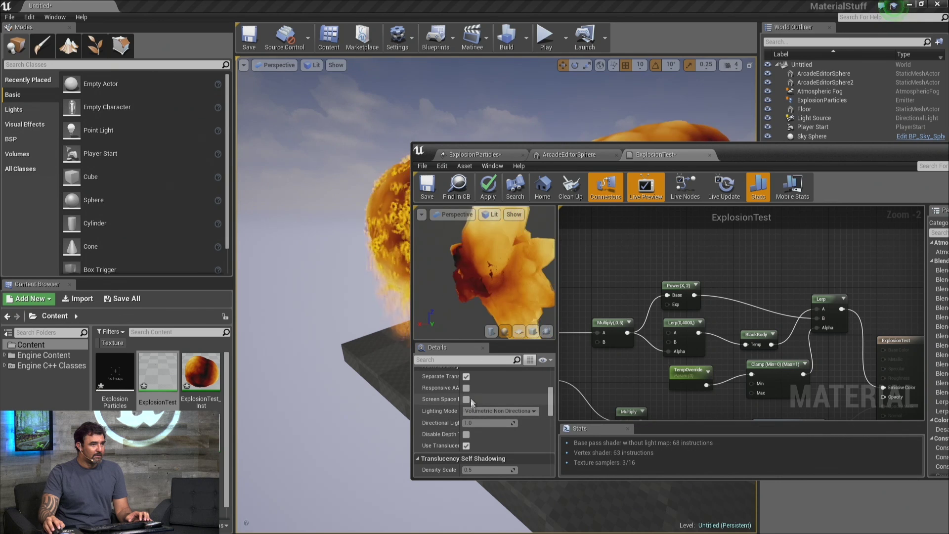
pyautogui.scroll(-3, 479, 411)
pyautogui.scroll(-6, 480, 413)
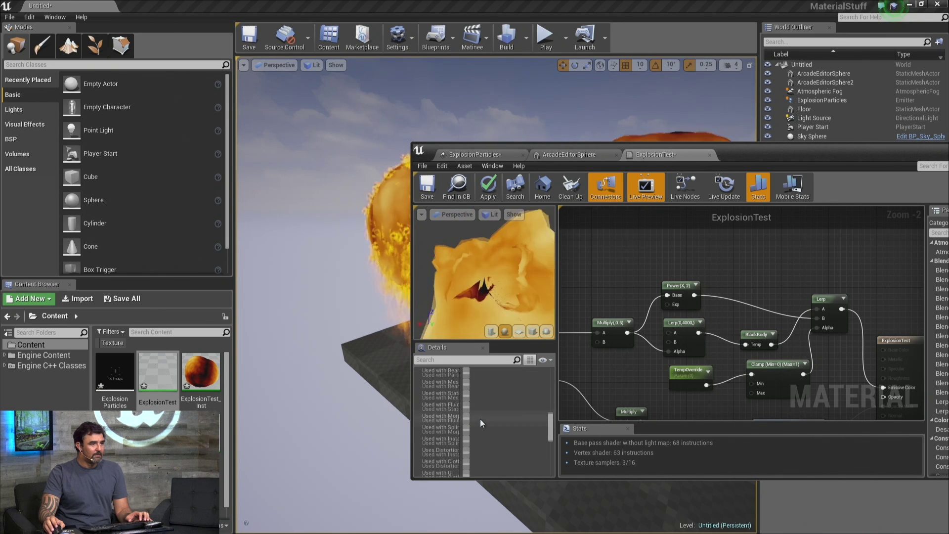
pyautogui.scroll(12, 500, 425)
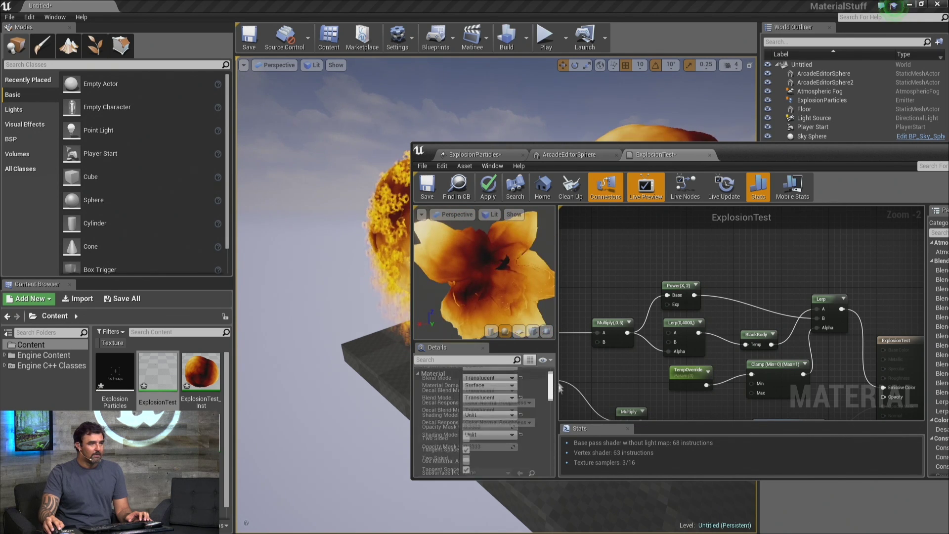
# - Set the ExplosionTest material's Shading Model to Default Lit
pyautogui.scroll(-1, 496, 423)
pyautogui.click(497, 429)
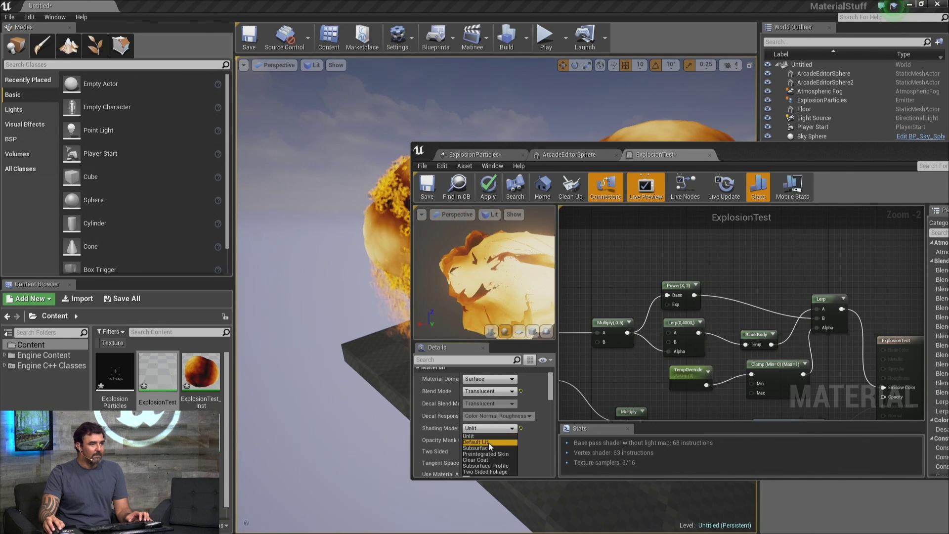
pyautogui.click(482, 442)
# - Disconnect the Lerp from Emissive Color, then add a constant of 0.2 and connect it to Base Color
pyautogui.moveTo(861, 356); pyautogui.dragTo(836, 318, button='right')
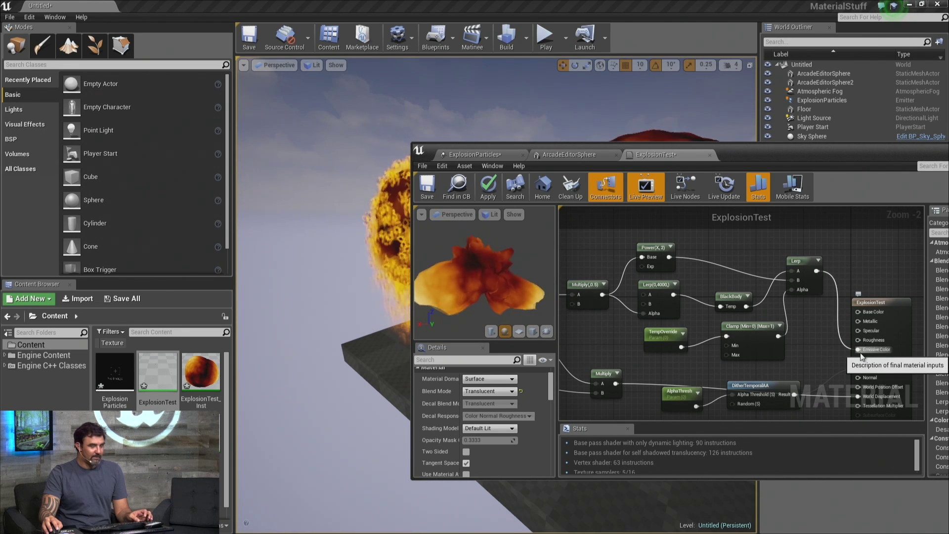
pyautogui.click(801, 331)
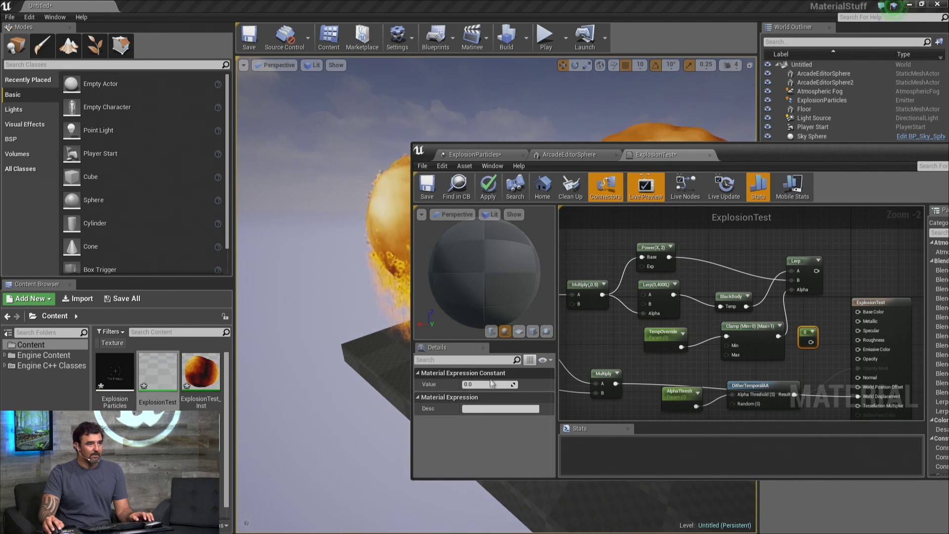
pyautogui.moveTo(811, 341); pyautogui.dragTo(861, 312)
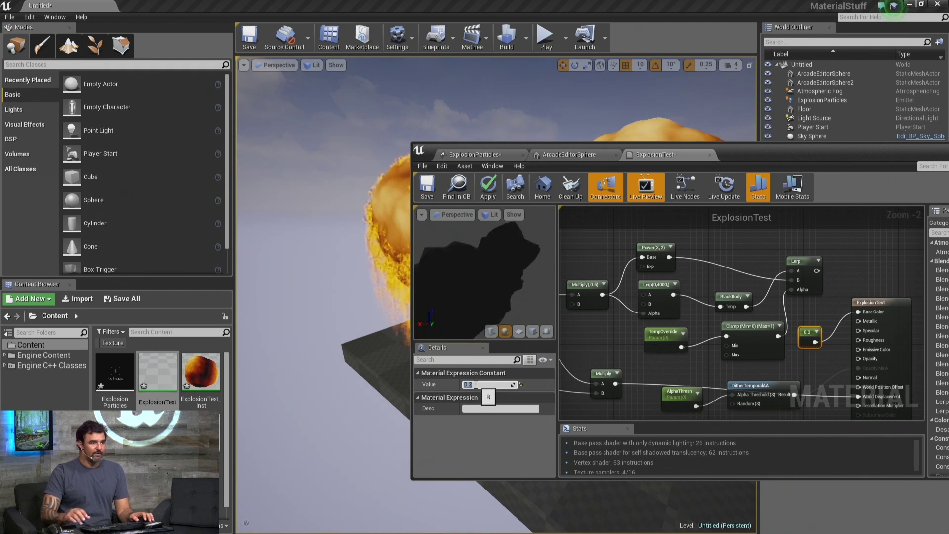
# - Add a second constant with value 1 and connect it to the material's Metallic input
pyautogui.click(804, 365)
pyautogui.moveTo(817, 370); pyautogui.dragTo(860, 319)
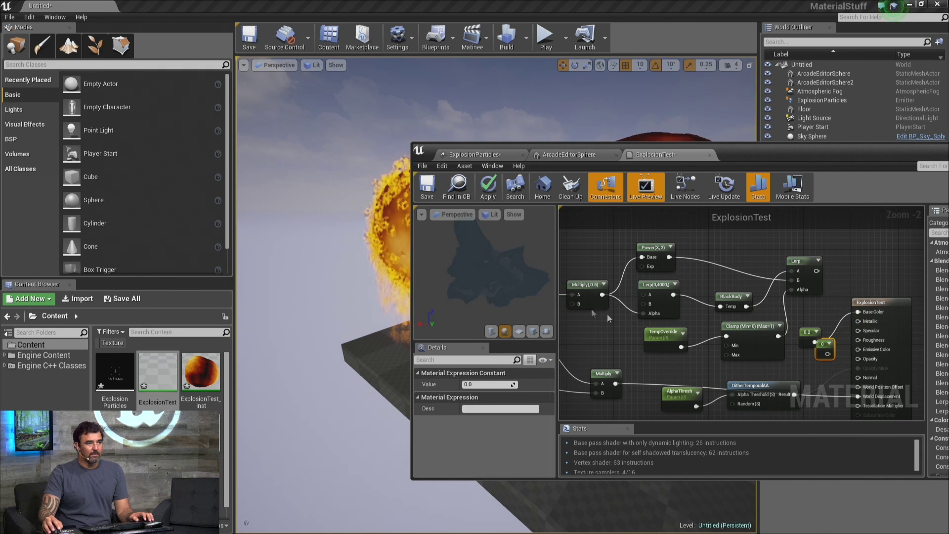
pyautogui.moveTo(472, 288); pyautogui.dragTo(548, 289)
pyautogui.scroll(3, 741, 296)
pyautogui.write('1')
pyautogui.press('Return')
pyautogui.moveTo(827, 282); pyautogui.dragTo(868, 239)
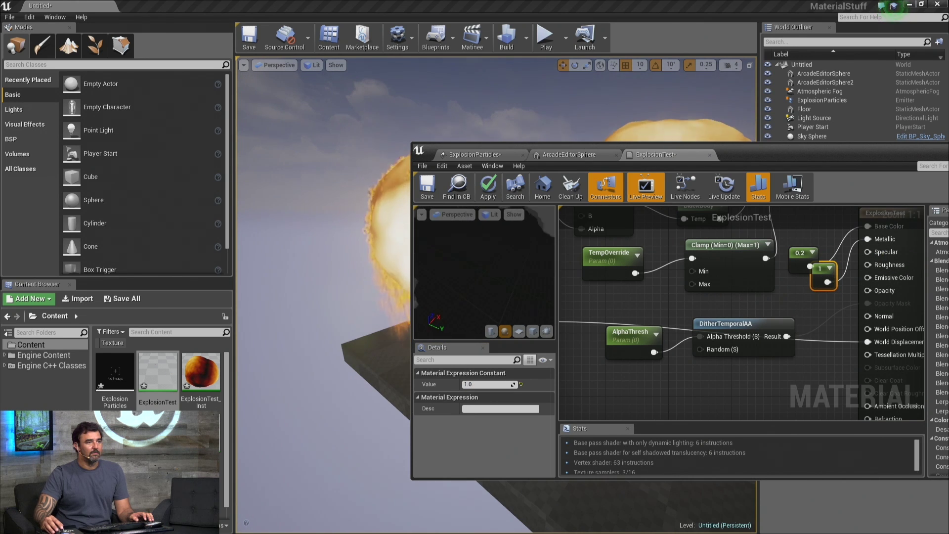
# - Set the constant feeding Base Color to 1
pyautogui.moveTo(707, 282); pyautogui.dragTo(688, 332, button='right')
pyautogui.click(785, 309)
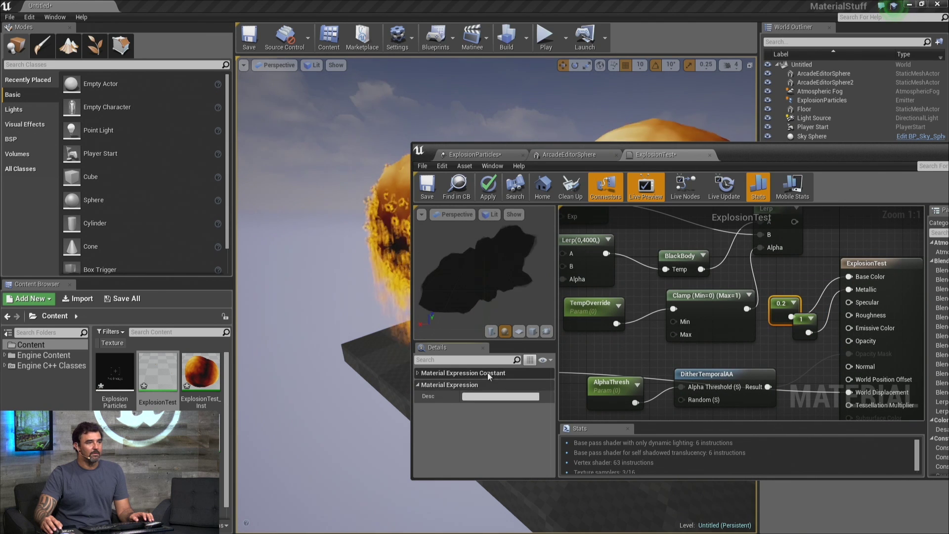
pyautogui.click(485, 384)
pyautogui.write('1')
pyautogui.press('Return')
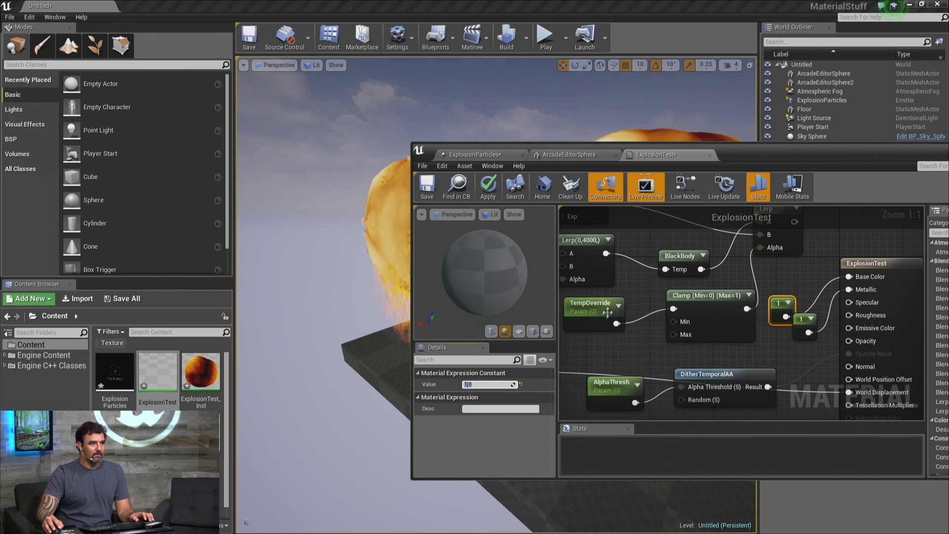
# - Set the constant feeding Metallic to 0
pyautogui.moveTo(809, 332); pyautogui.dragTo(809, 335)
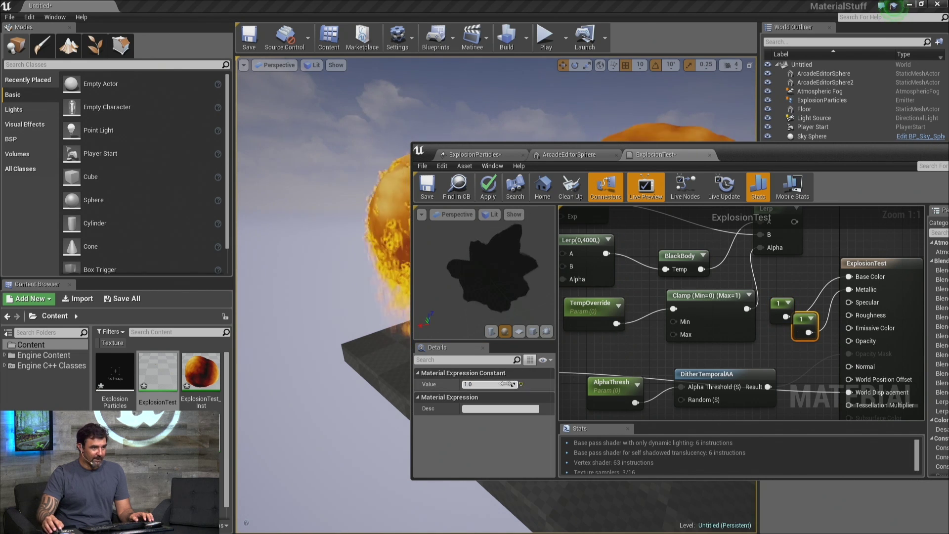
pyautogui.write('0')
pyautogui.press('Return')
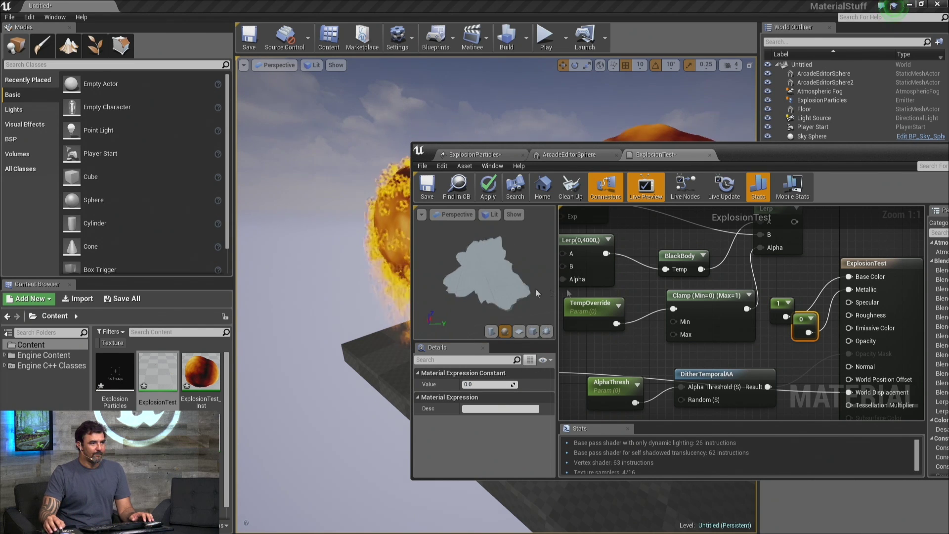
# - Set the constant feeding Base Color to 0.2
pyautogui.click(777, 321)
pyautogui.moveTo(515, 385); pyautogui.dragTo(506, 385)
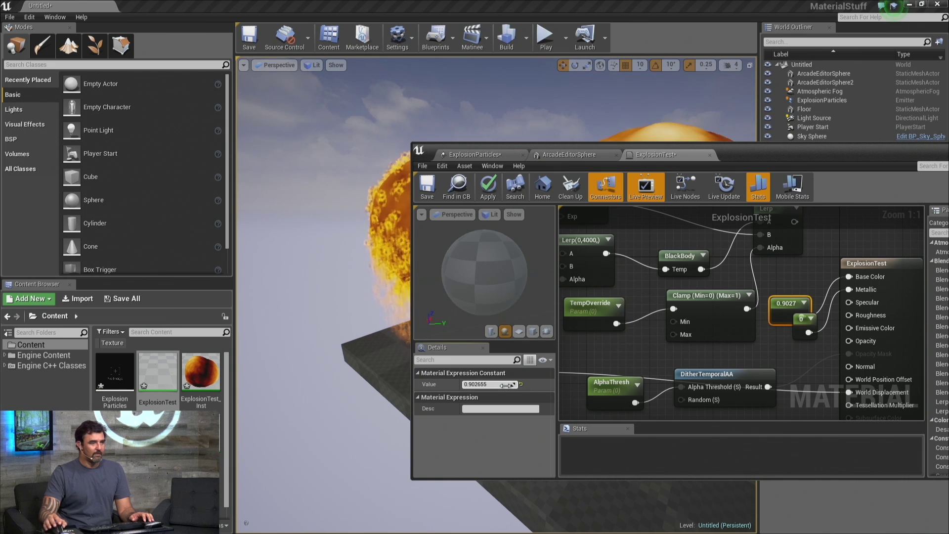
pyautogui.write('0.2')
pyautogui.press('Return')
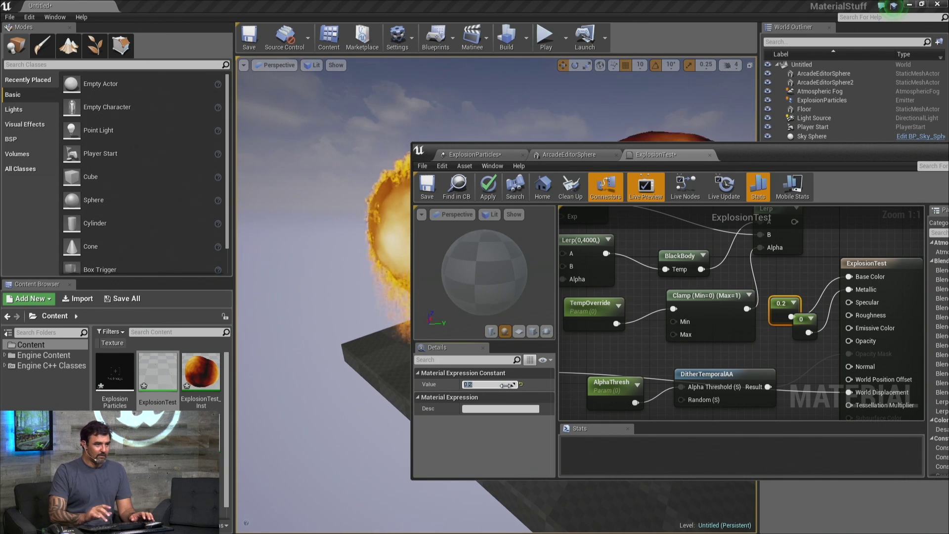
# - Set Const B of the Multiply node that scales the noise for the vertex normal to 80
pyautogui.moveTo(636, 350); pyautogui.dragTo(820, 329, button='right')
pyautogui.moveTo(736, 310); pyautogui.dragTo(807, 368, button='right')
pyautogui.click(665, 382)
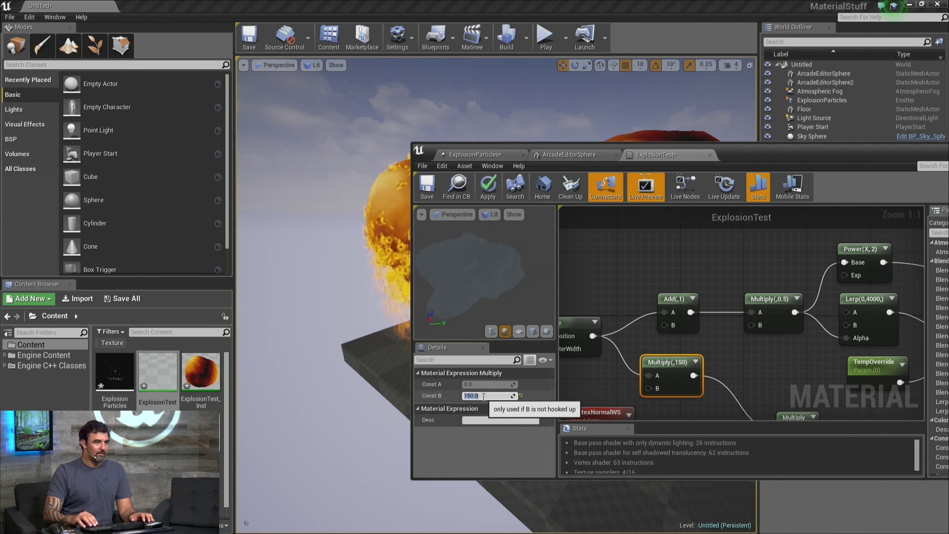
pyautogui.write('80')
pyautogui.press('Return')
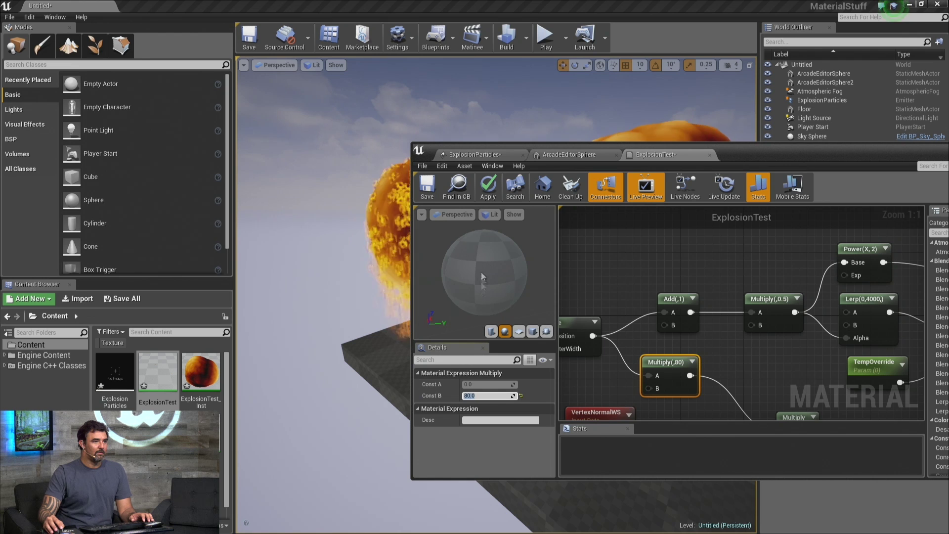
# - Add a Fresnel node to the ExplosionTest material graph
pyautogui.moveTo(755, 366); pyautogui.dragTo(669, 265, button='right')
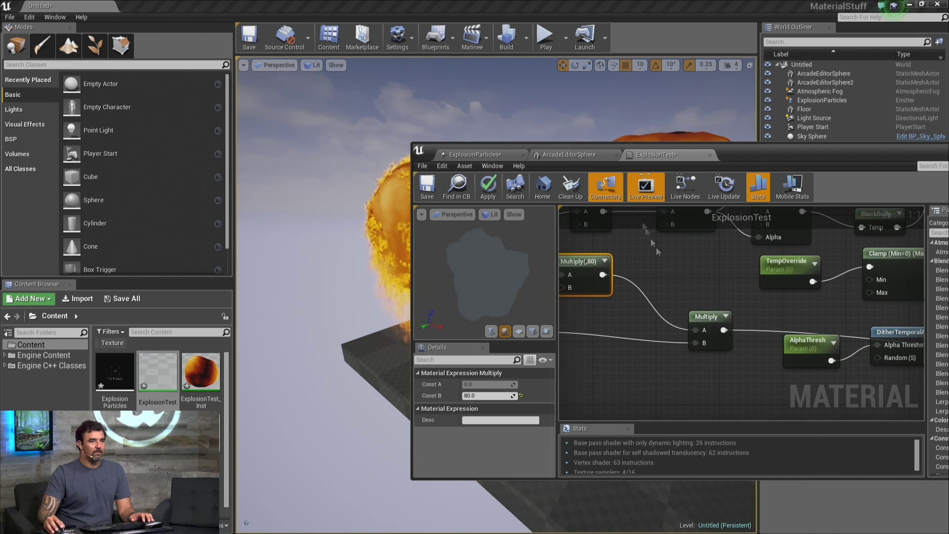
pyautogui.rightClick(669, 267)
pyautogui.write('prens')
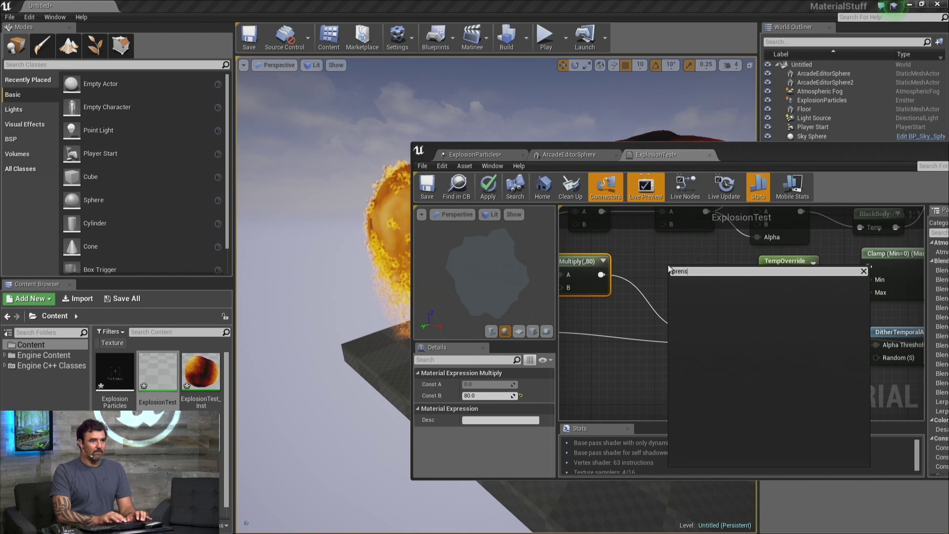
pyautogui.press('BackSpace')
pyautogui.press('BackSpace')
pyautogui.press('BackSpace')
pyautogui.press('BackSpace')
pyautogui.press('BackSpace')
pyautogui.press('BackSpace')
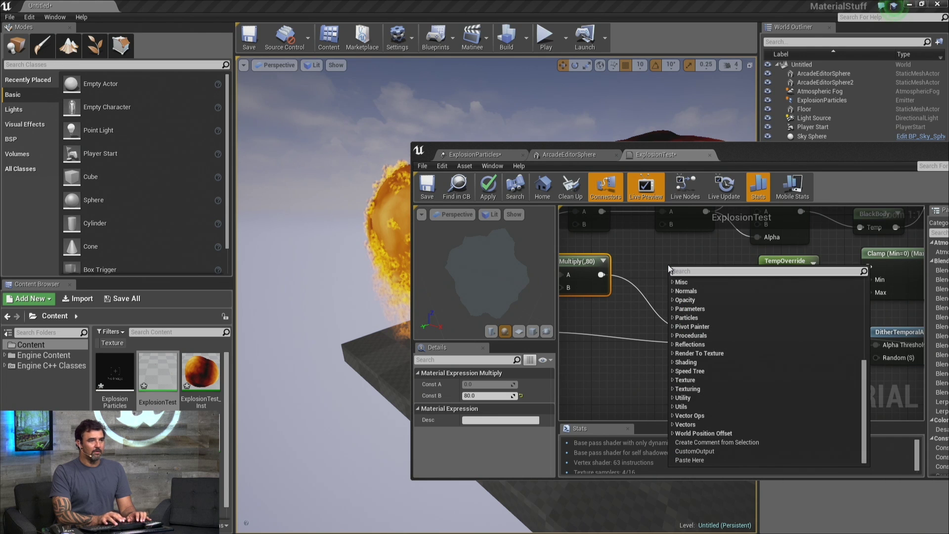
pyautogui.write('fresn')
pyautogui.press('Return')
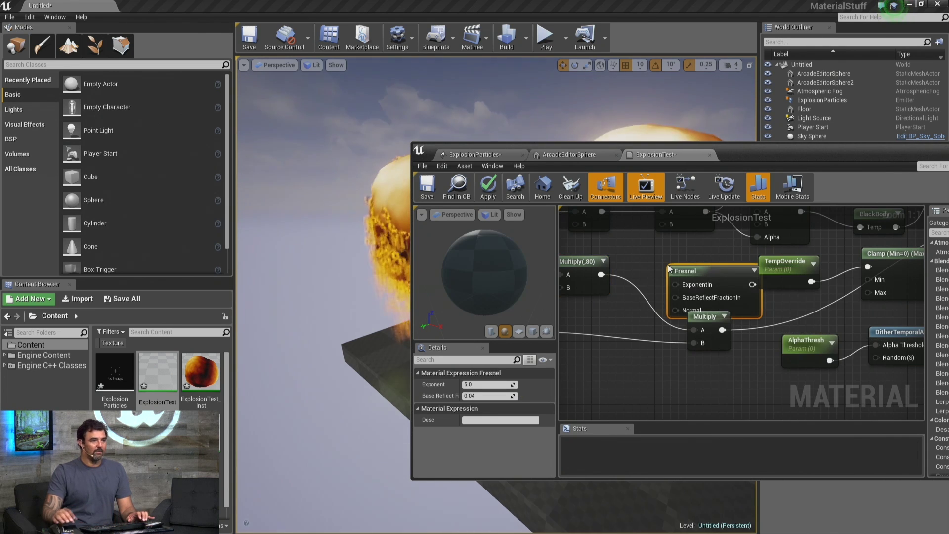
# - Move the Fresnel node closer to the material output node and connect it to Opacity
pyautogui.moveTo(751, 301); pyautogui.dragTo(653, 375, button='right')
pyautogui.moveTo(593, 347); pyautogui.dragTo(722, 367)
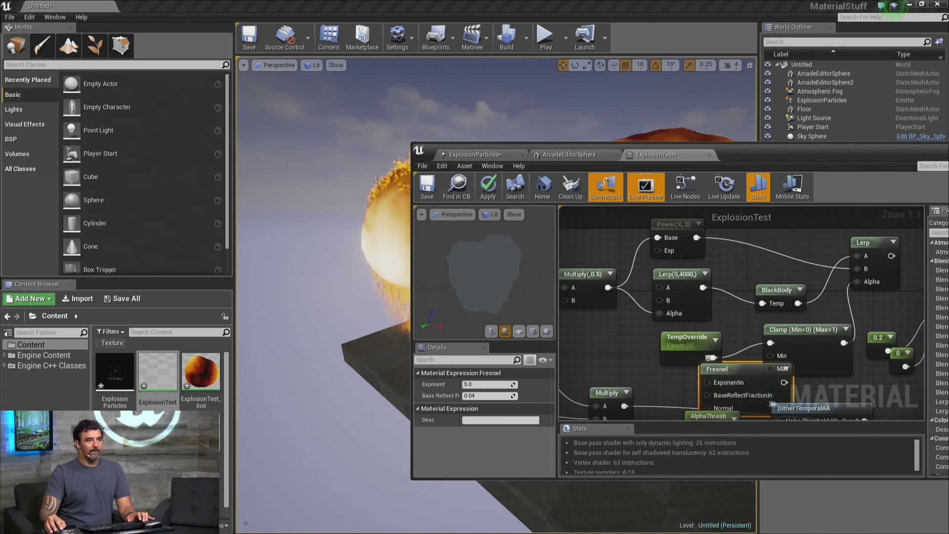
pyautogui.moveTo(809, 386); pyautogui.dragTo(662, 361, button='right')
pyautogui.moveTo(654, 356); pyautogui.dragTo(799, 349)
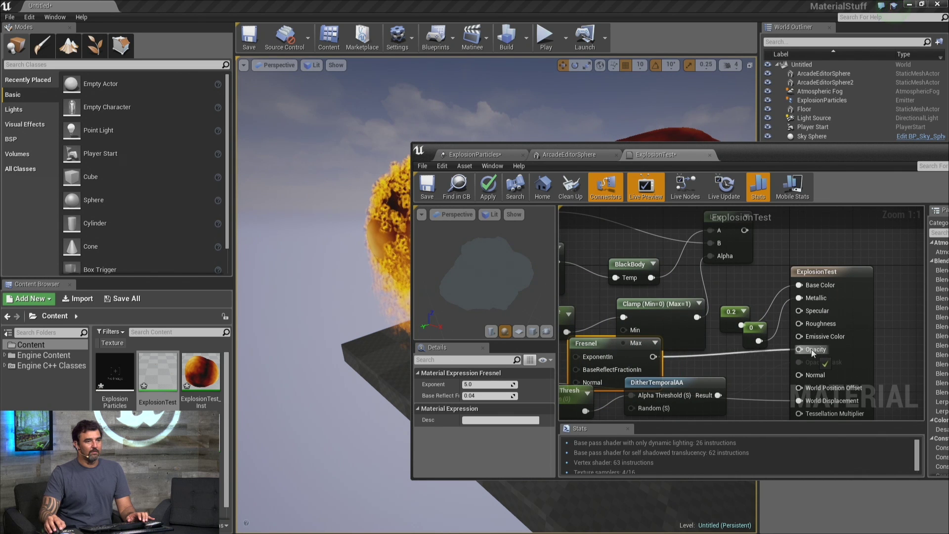
# - Apply the ExplosionTest material changes and move the material editor out of the way to inspect the sphere in the level
pyautogui.click(490, 191)
pyautogui.click(503, 193)
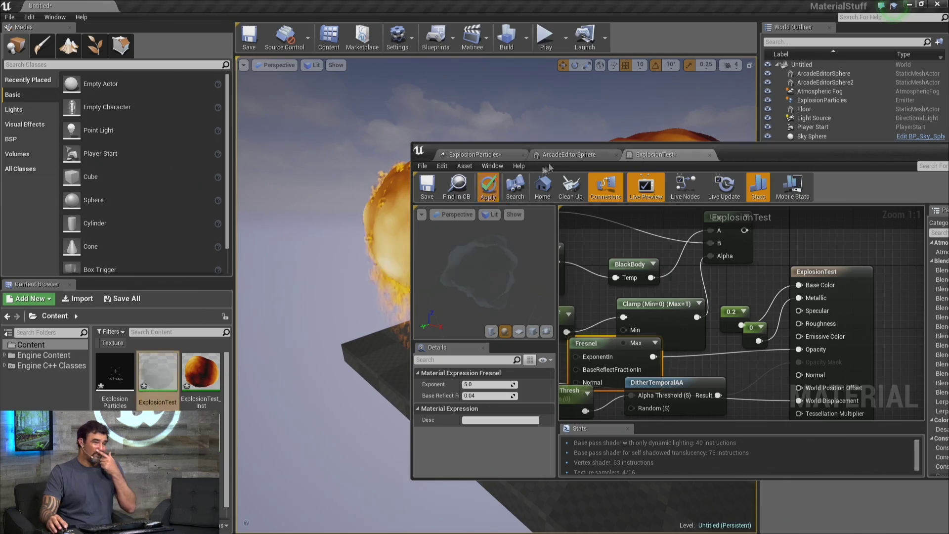
pyautogui.moveTo(745, 162); pyautogui.dragTo(761, 399)
pyautogui.moveTo(608, 269); pyautogui.dragTo(651, 367)
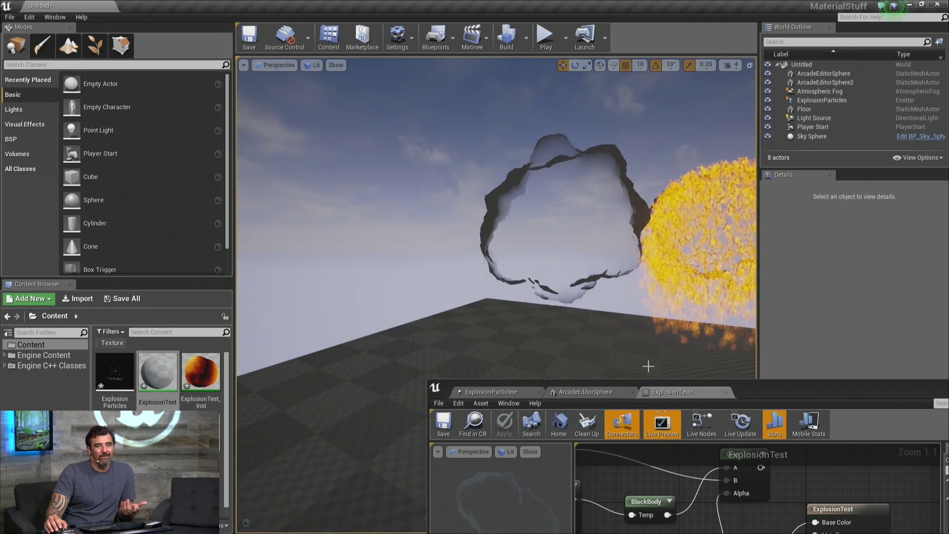